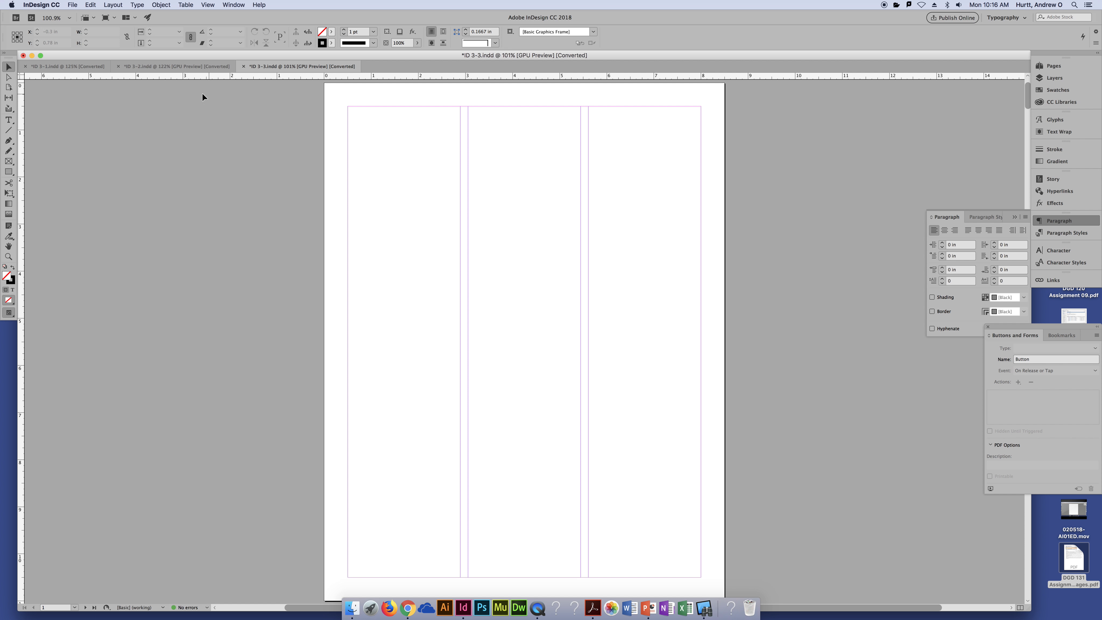
- Switch to the ID 3-2.indd document and look over its Manarola and Corniglia spreads
click(81, 71)
click(152, 66)
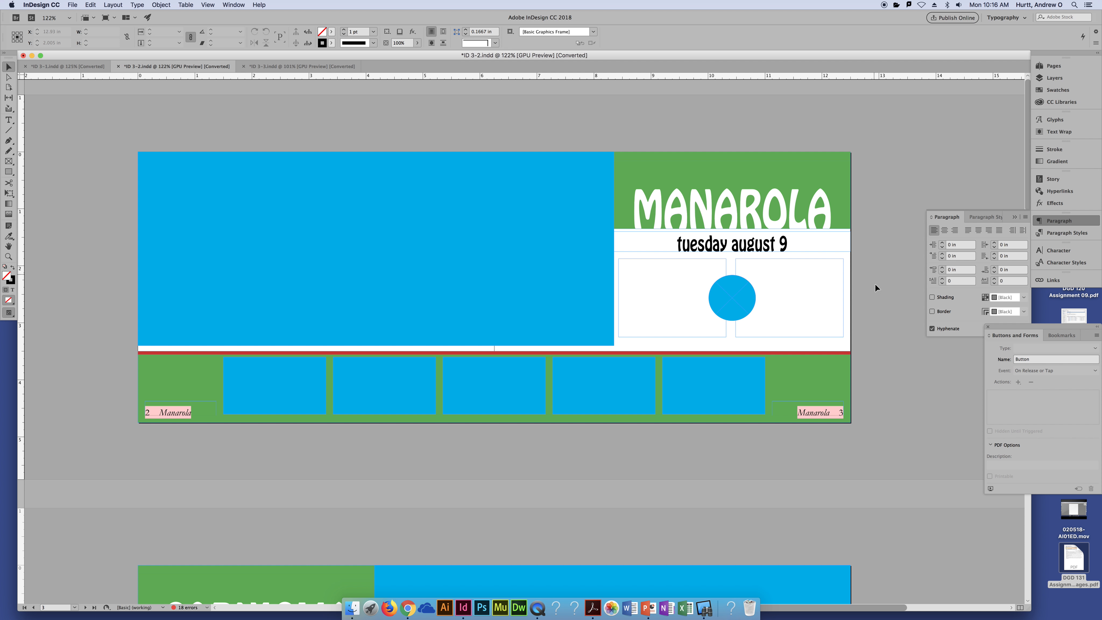
scroll(879, 404, down, 3)
drag(880, 404, 858, 192)
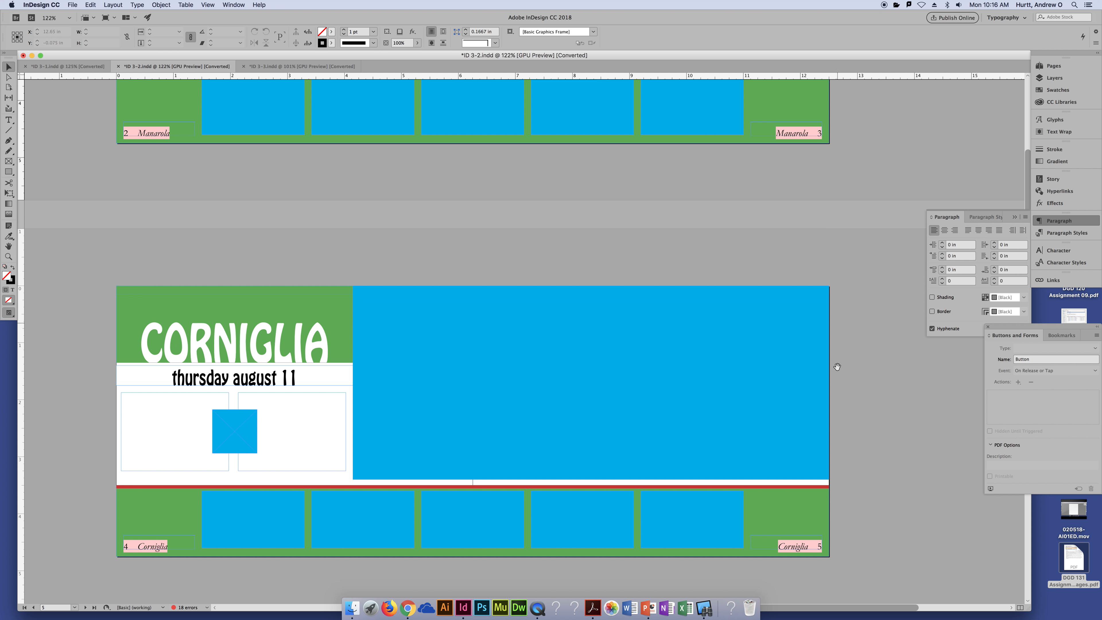
scroll(865, 433, down, 6)
scroll(862, 381, up, 8)
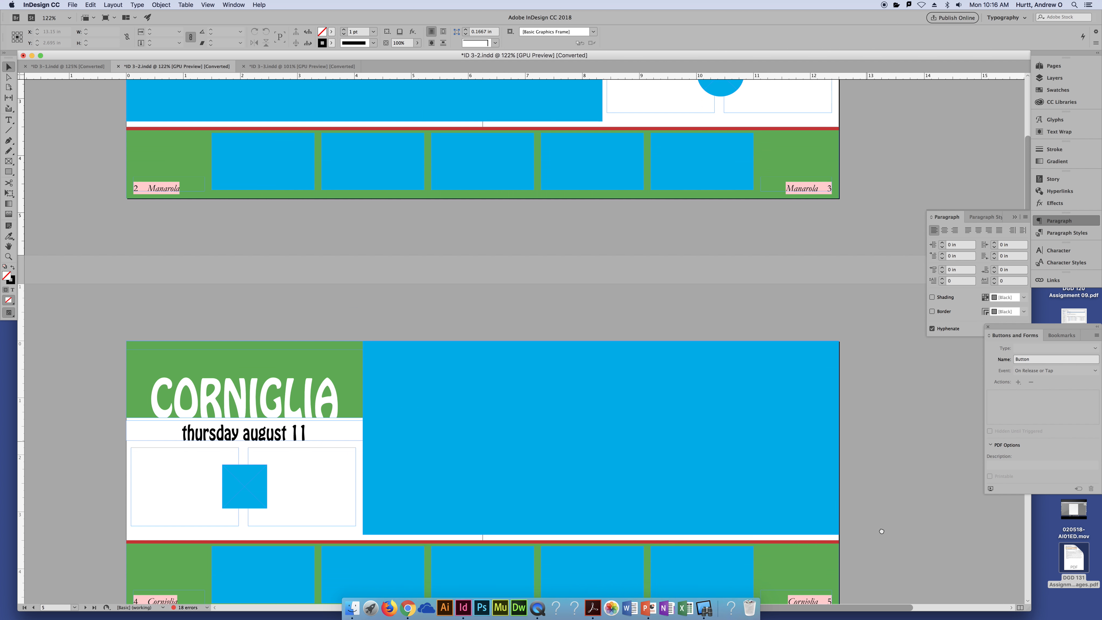
scroll(877, 382, up, 7)
scroll(882, 382, up, 1)
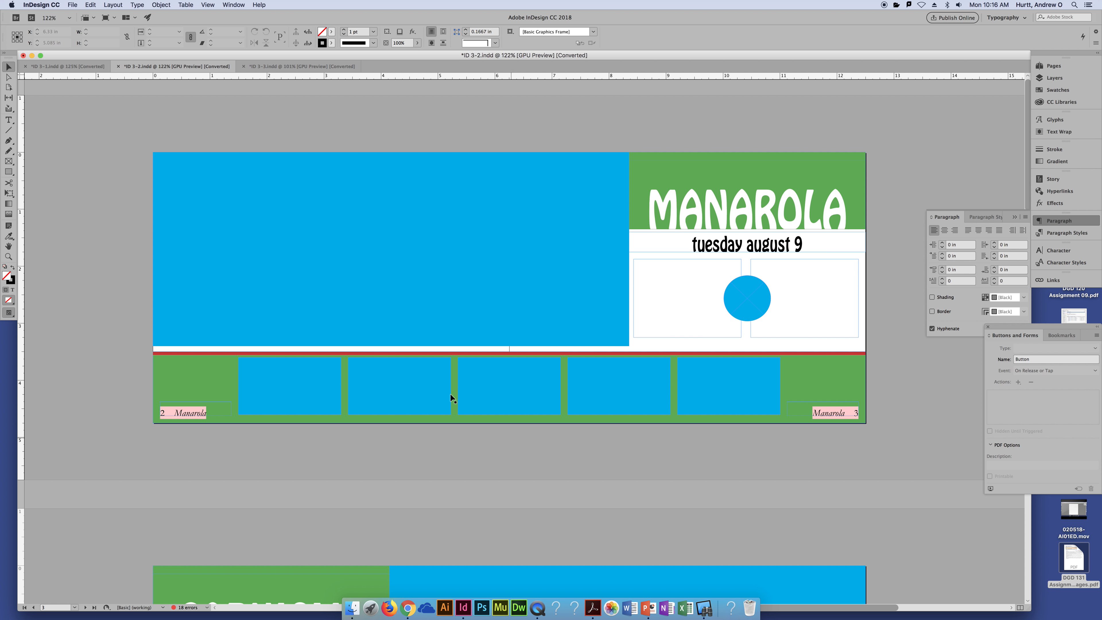
- Switch to ID 3-1.indd and look over the finished Corniglia, Manarola and Vernazza spreads
click(78, 66)
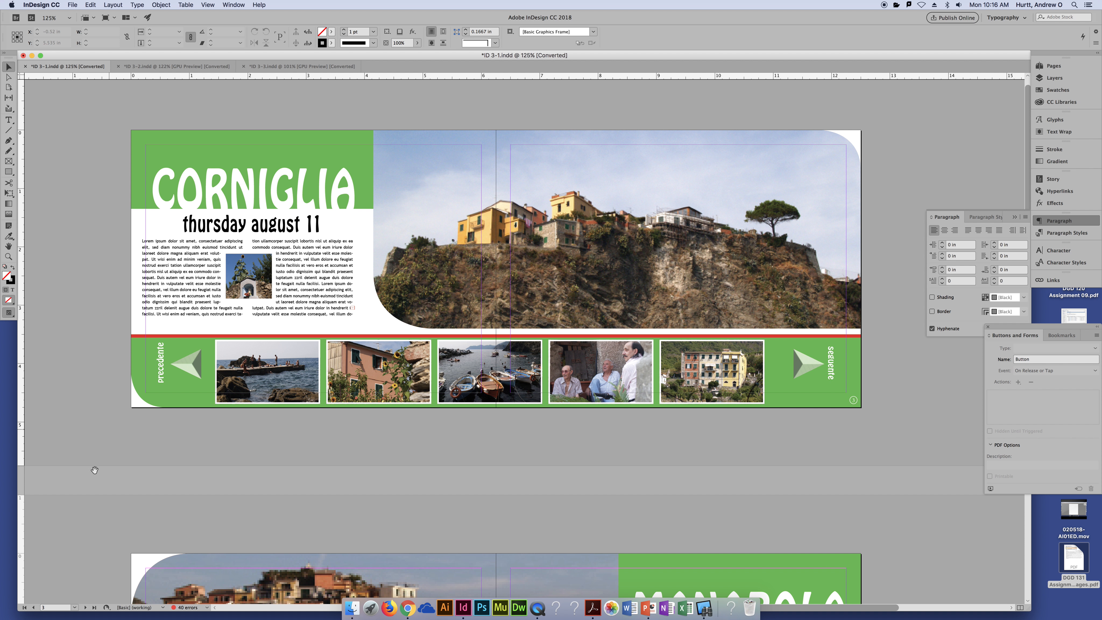
scroll(88, 488, down, 5)
scroll(85, 269, down, 3)
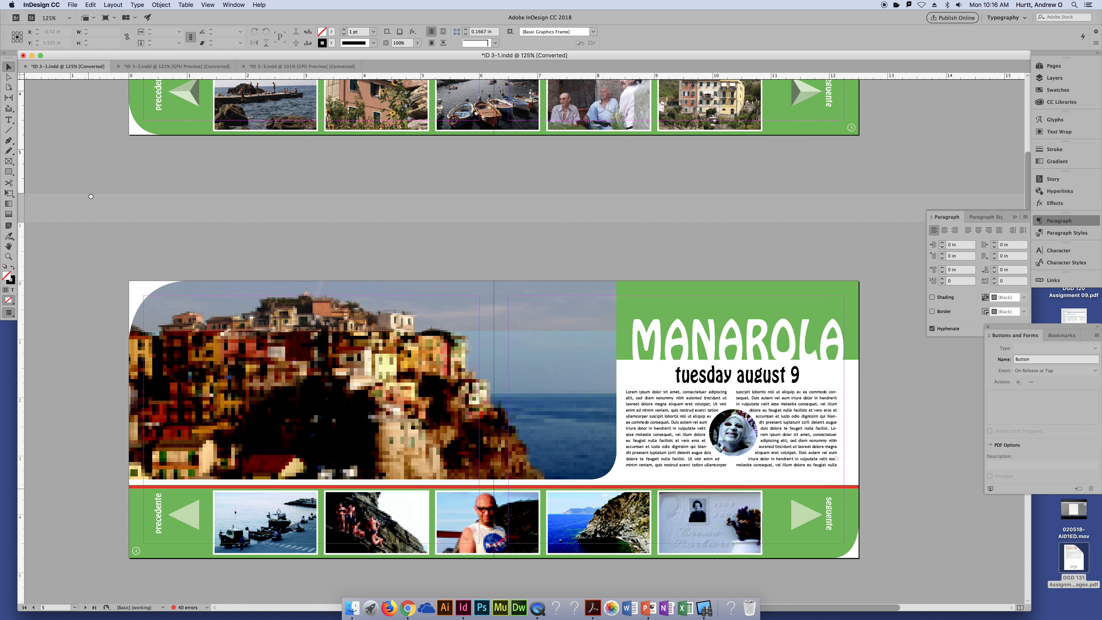
drag(93, 475, 97, 218)
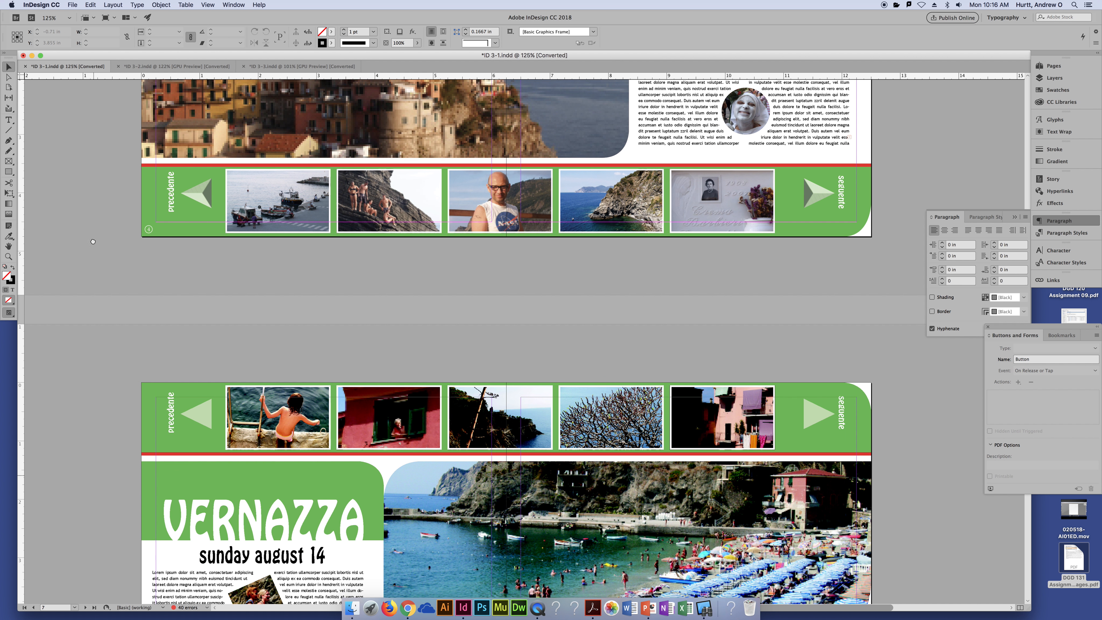
drag(99, 441, 106, 271)
drag(120, 190, 125, 383)
drag(97, 265, 87, 515)
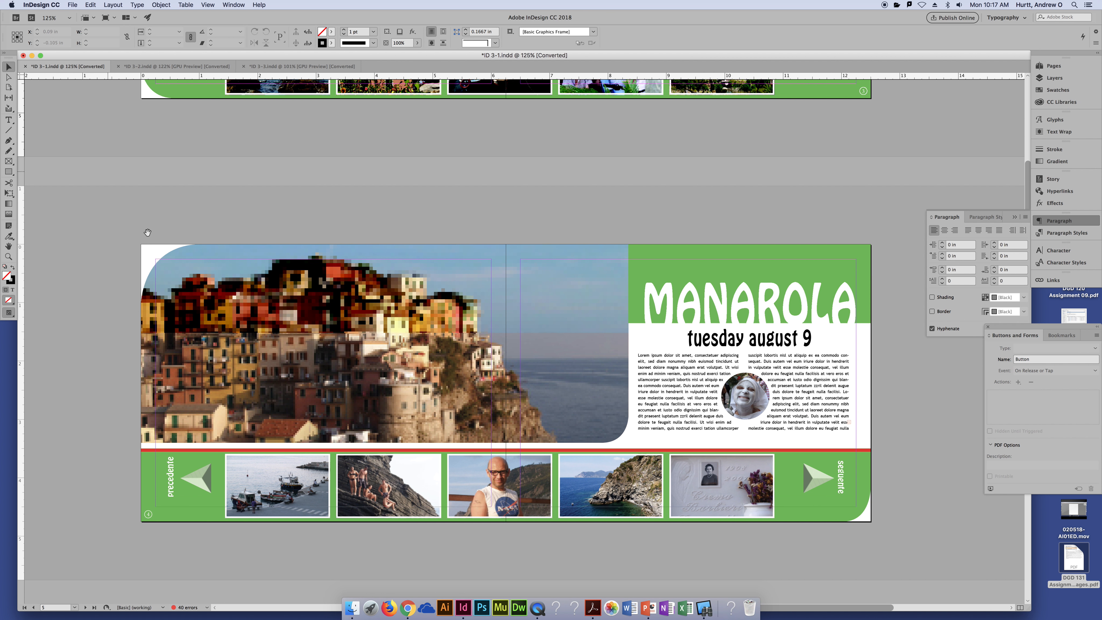
drag(147, 230, 121, 452)
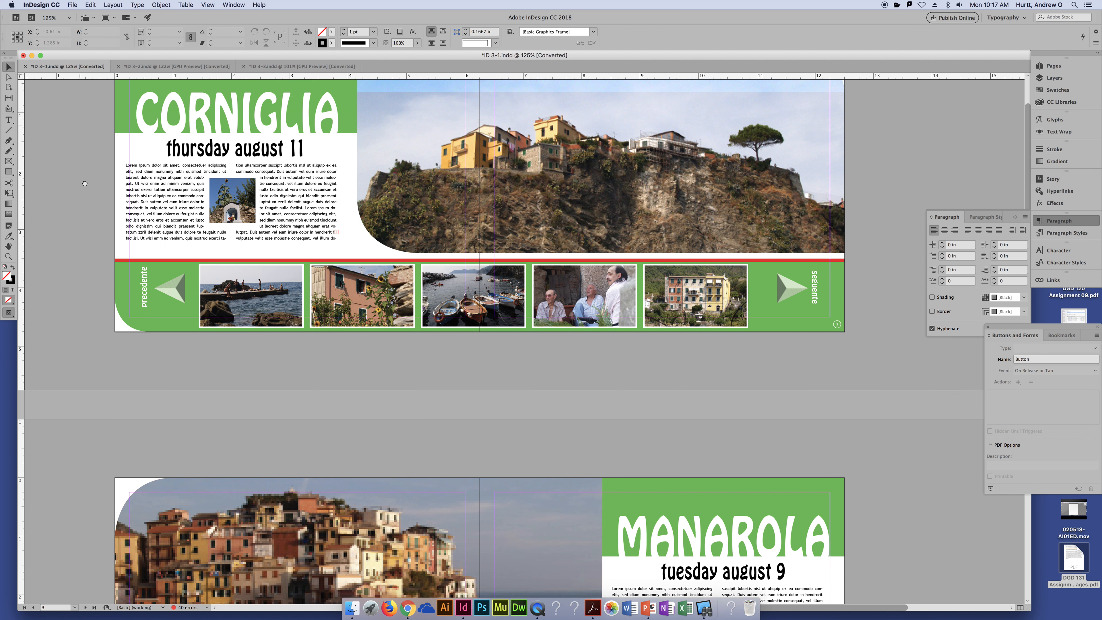
drag(109, 126, 117, 237)
- Return to ID 3-2.indd, put away the Paragraph and Buttons and Forms panels, and display the document's Pages panel
click(181, 66)
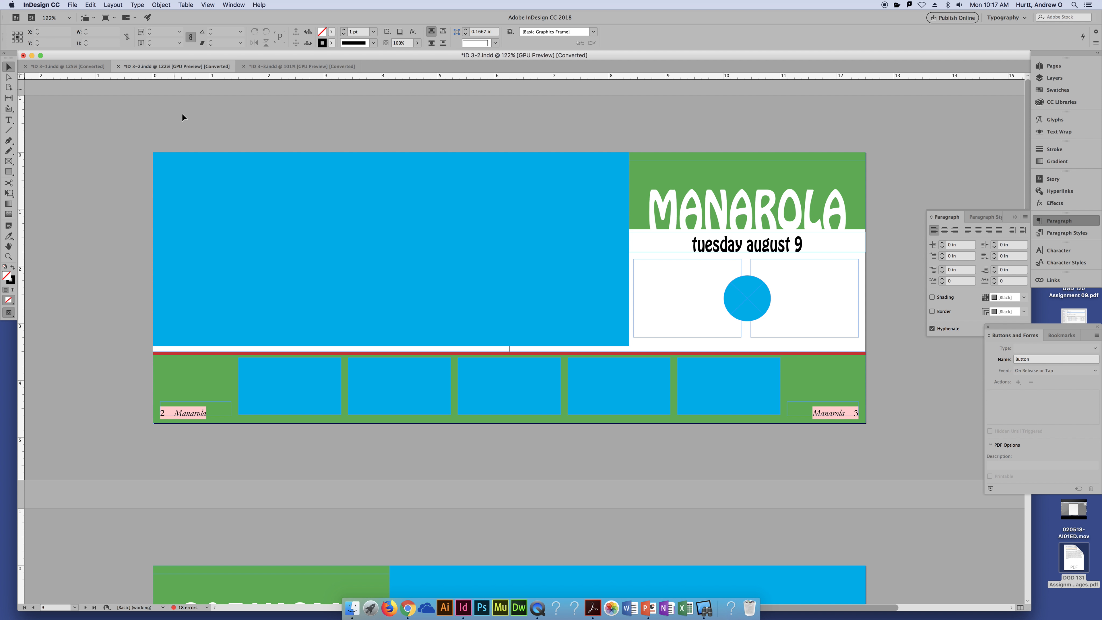
click(1093, 222)
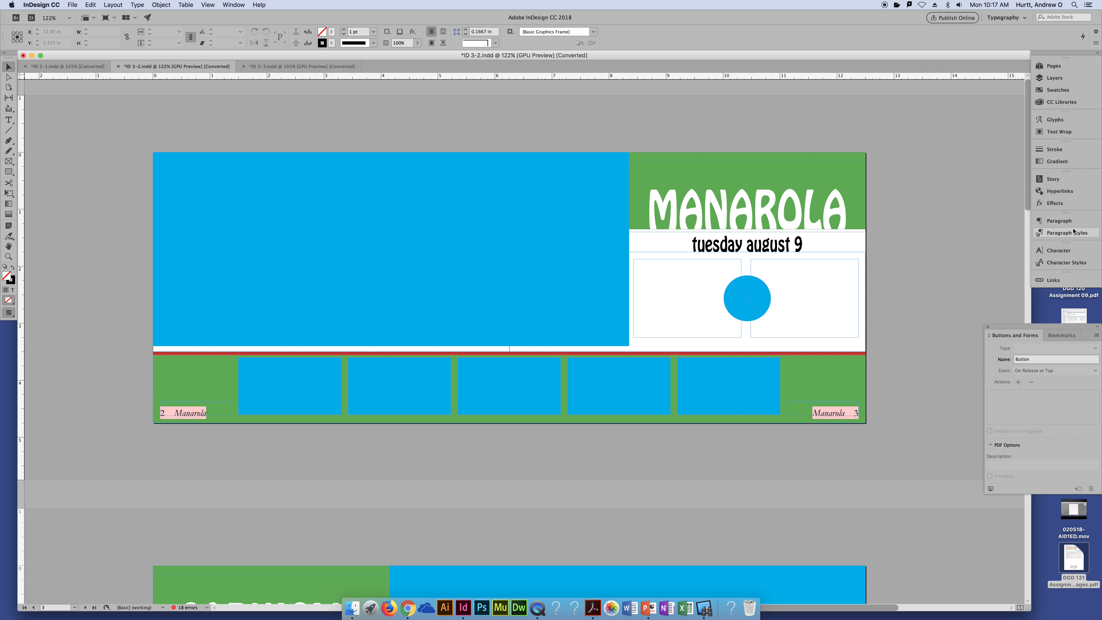
click(988, 328)
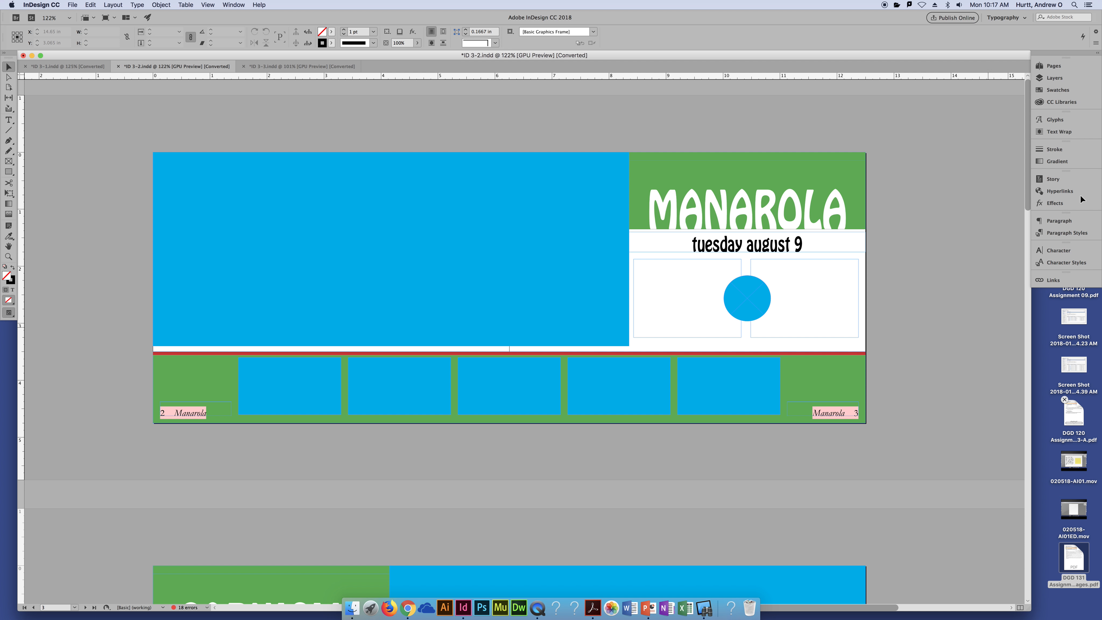
click(1062, 66)
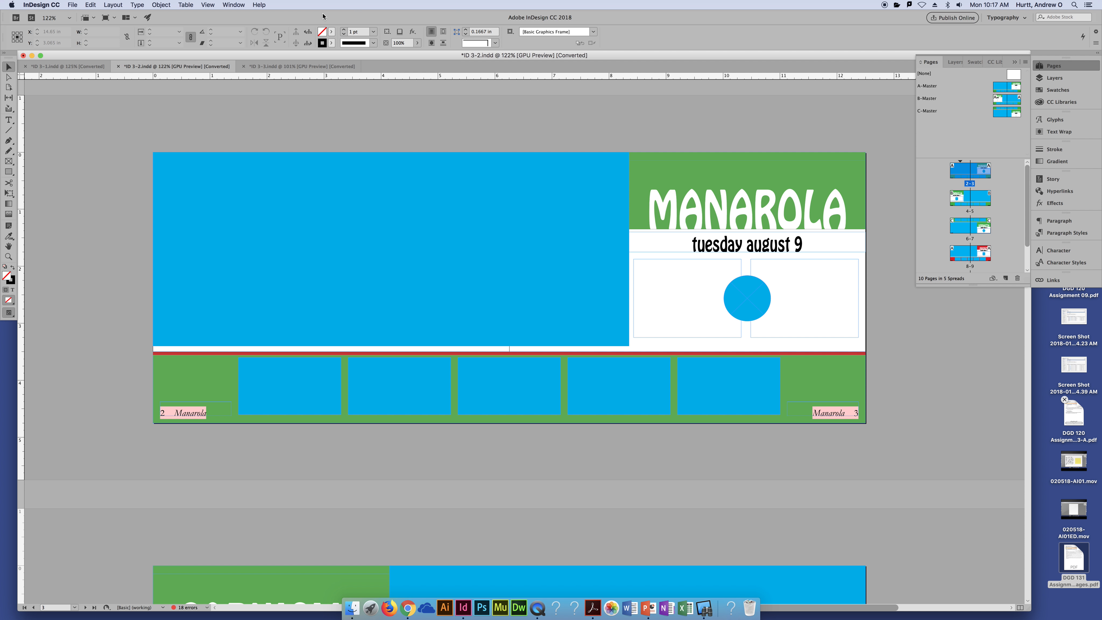
- Examine the list of available workspaces and leave it without choosing another one
click(223, 4)
mouse_move(249, 26)
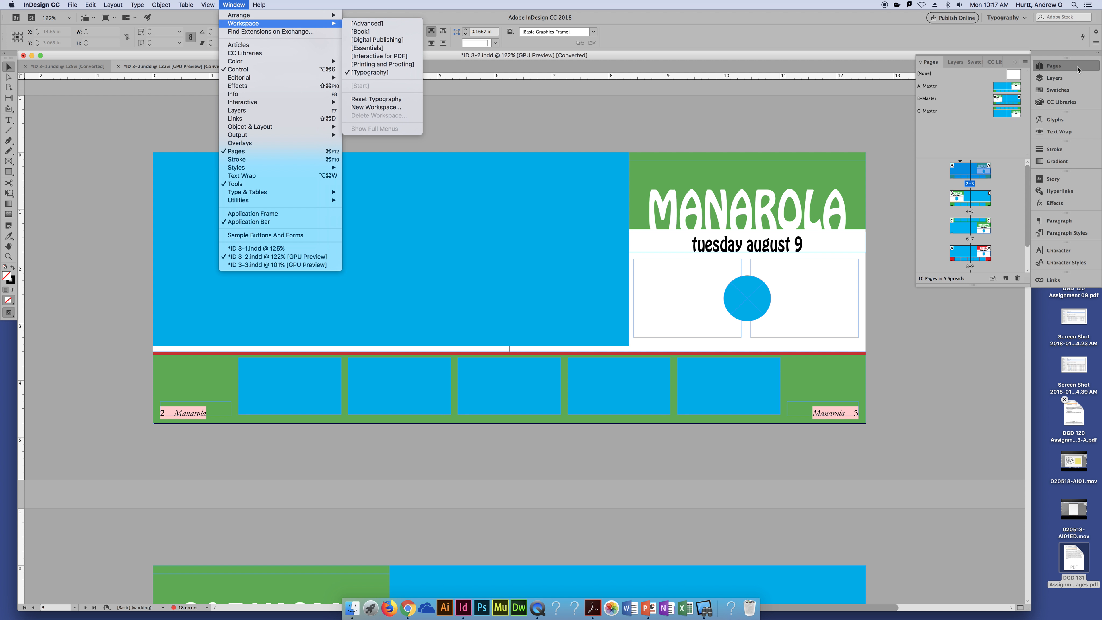
click(798, 136)
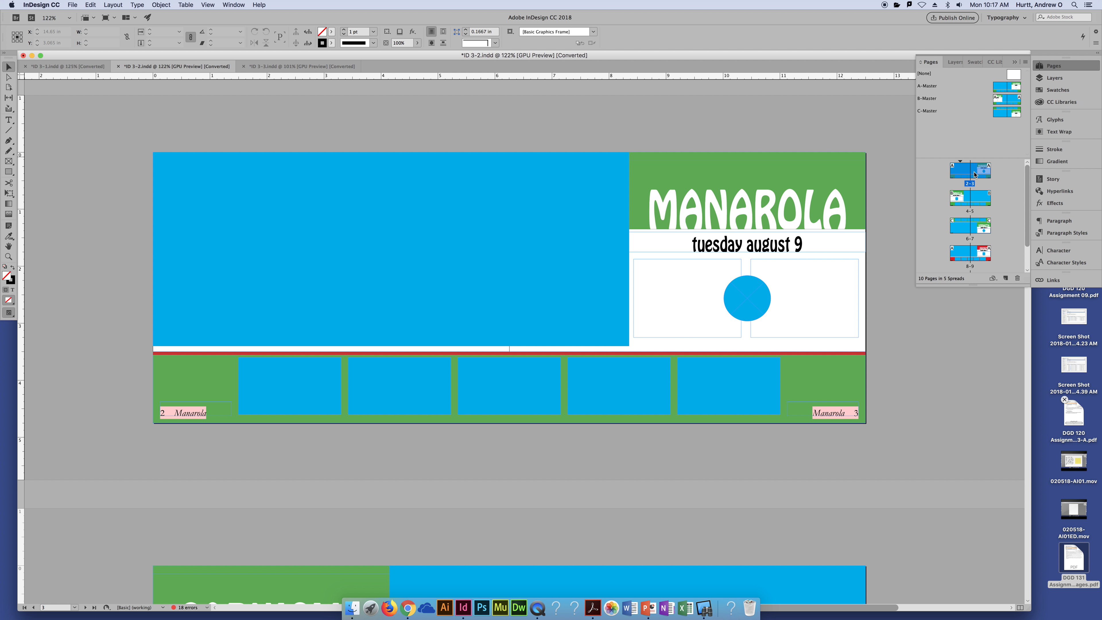
- Go through spreads 4–5 and 6–7 of ID 3-2.indd, and return to the Manarola spread on pages 2–3
scroll(1000, 241, down, 3)
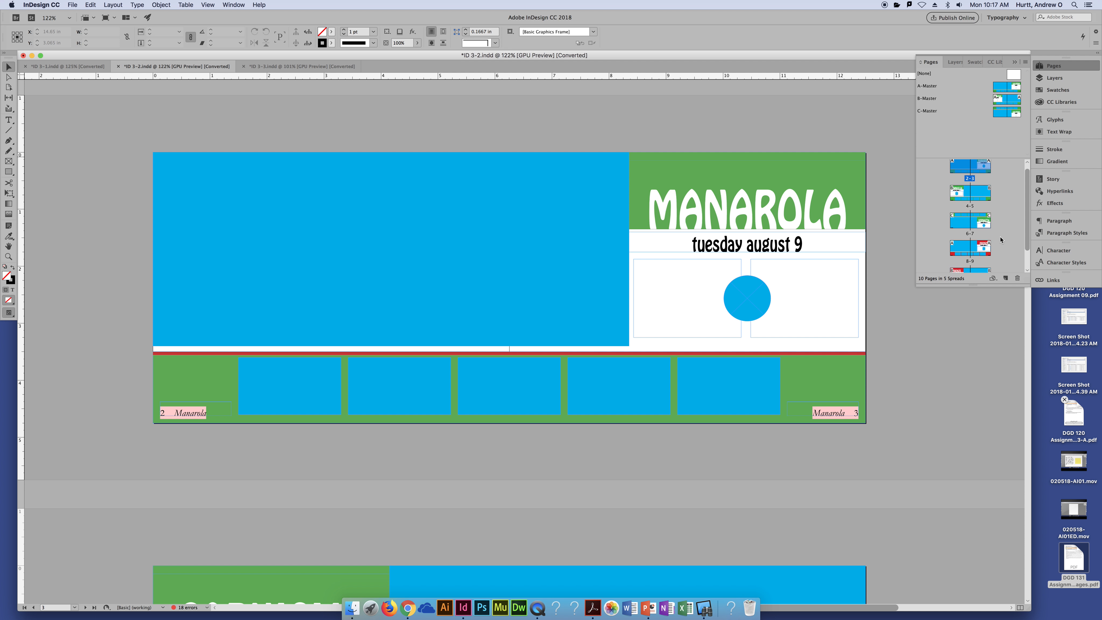
scroll(997, 242, up, 3)
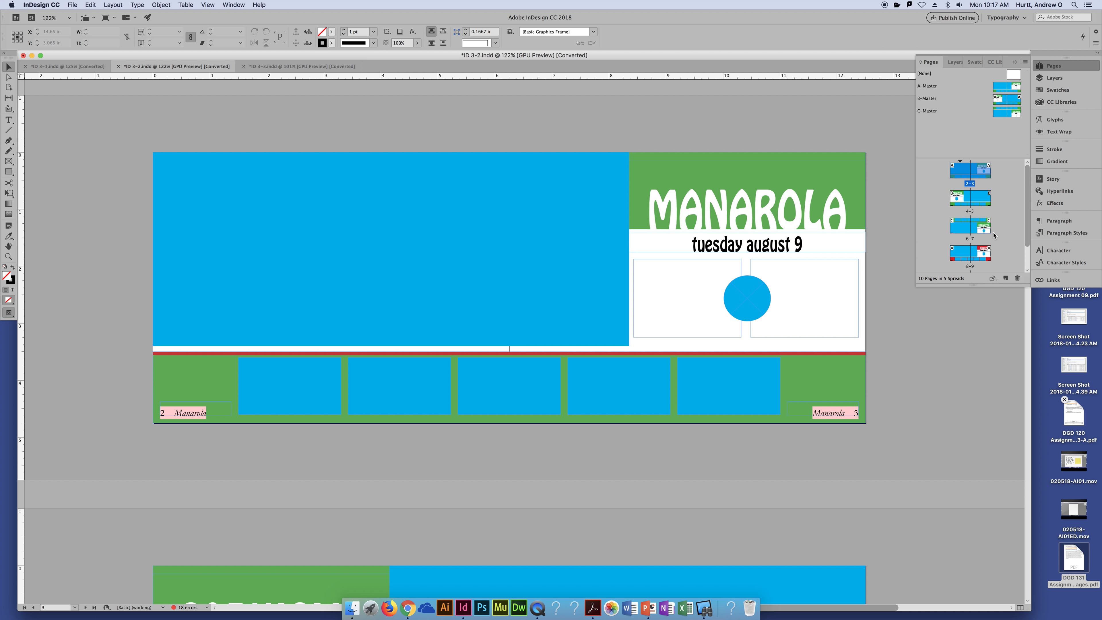
double_click(966, 201)
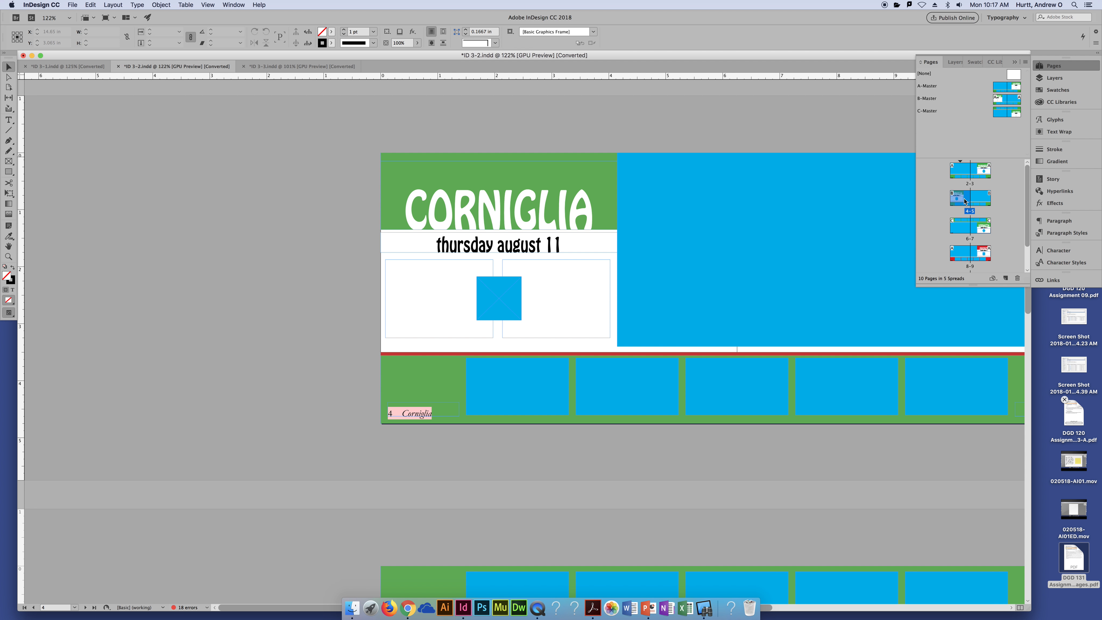
double_click(980, 230)
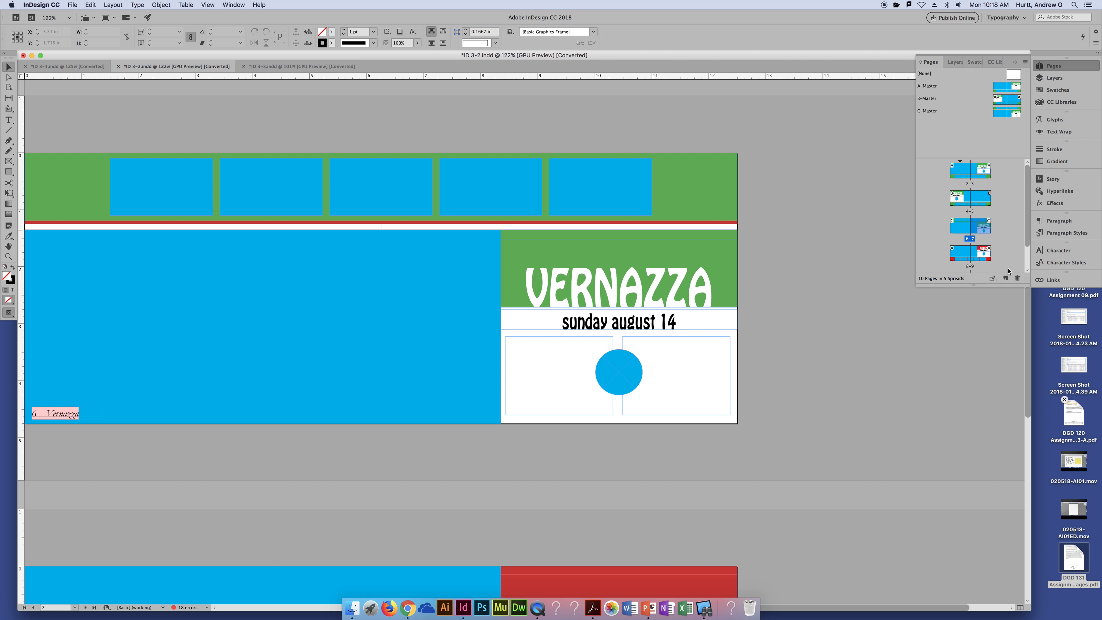
click(970, 242)
double_click(970, 184)
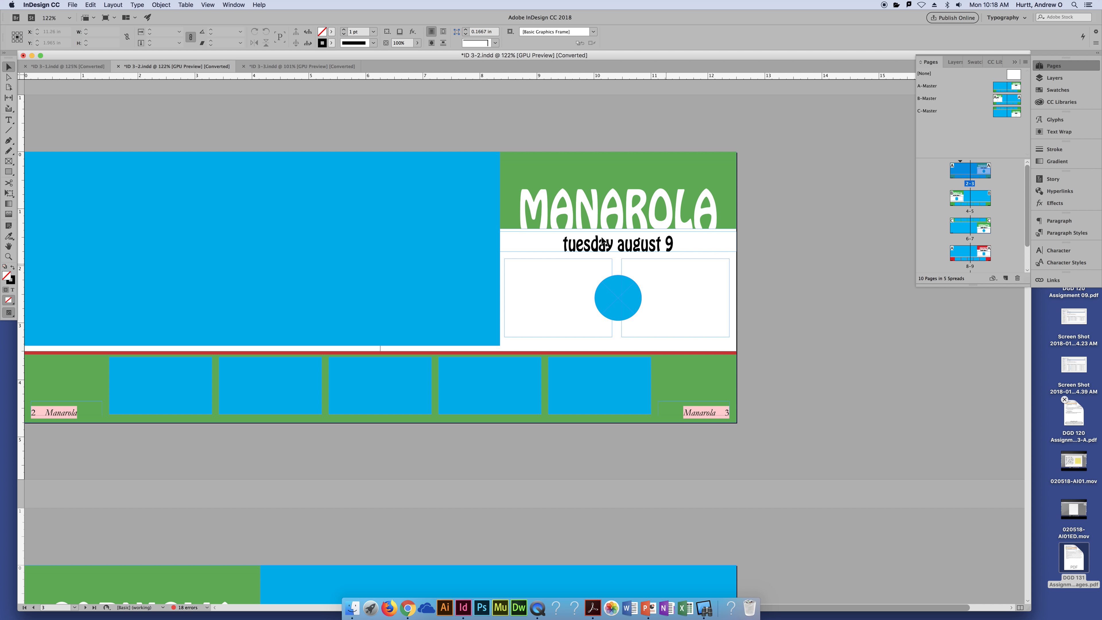
drag(462, 219, 568, 202)
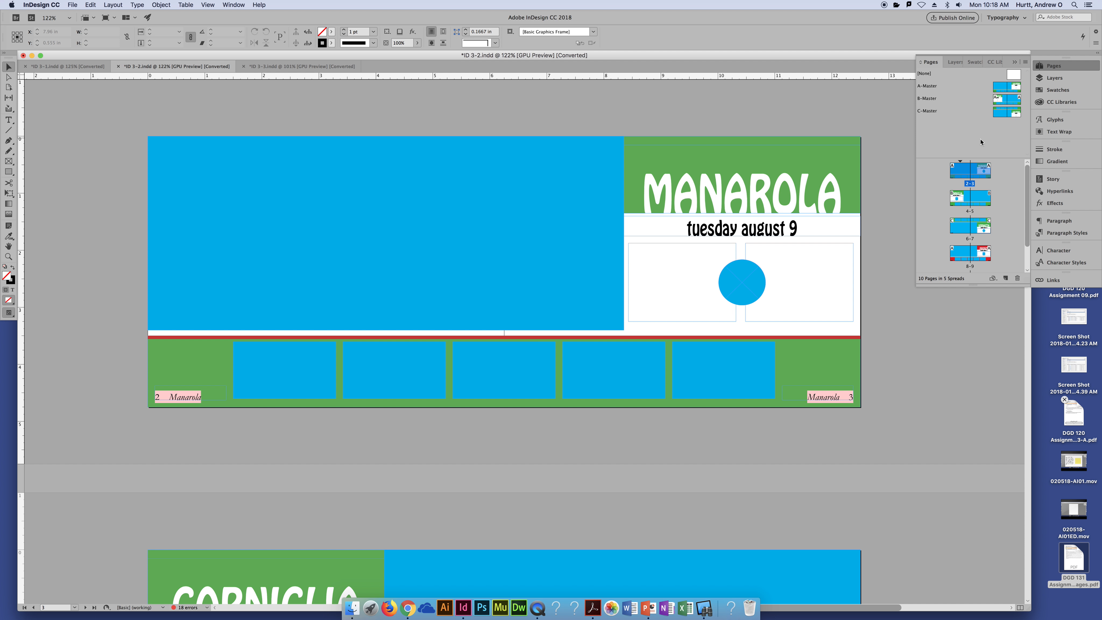
- Display the A-Master spread of ID 3-2.indd to examine its placeholder layout
click(960, 133)
double_click(924, 86)
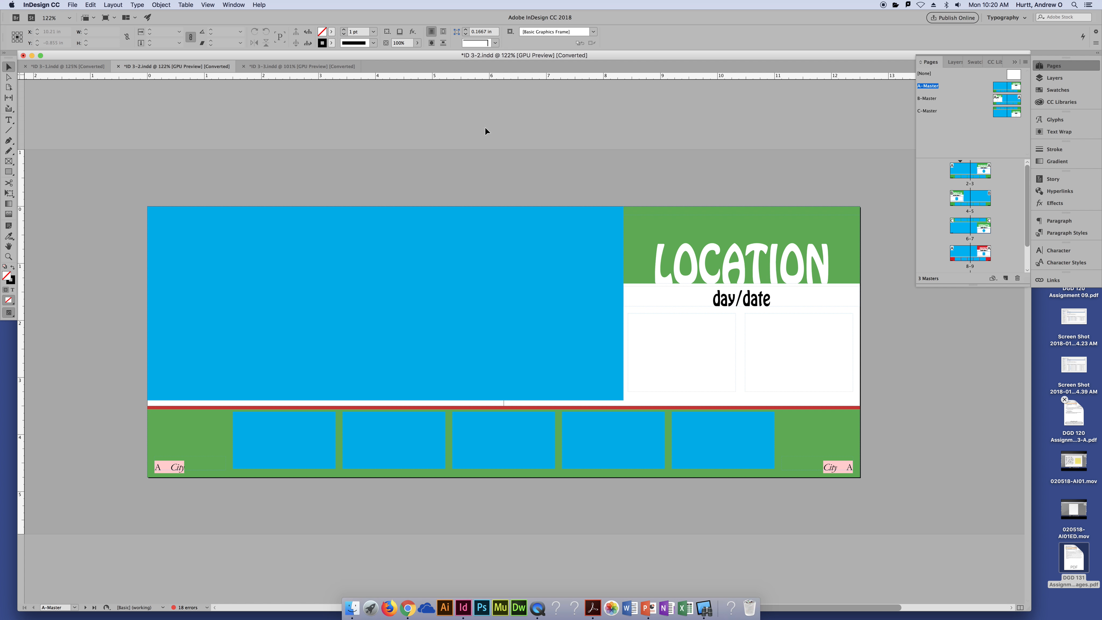
- In ID 3-1.indd, compare the Corniglia and Manarola spreads with the B-Master layout, ending on pages 2–3
click(65, 66)
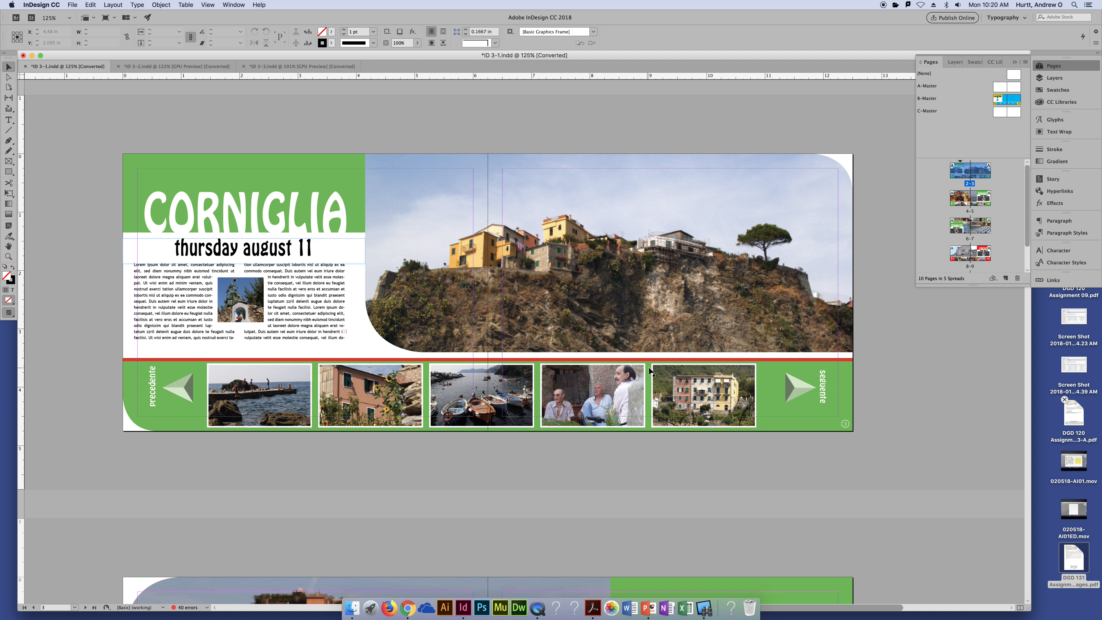
scroll(581, 264, down, 10)
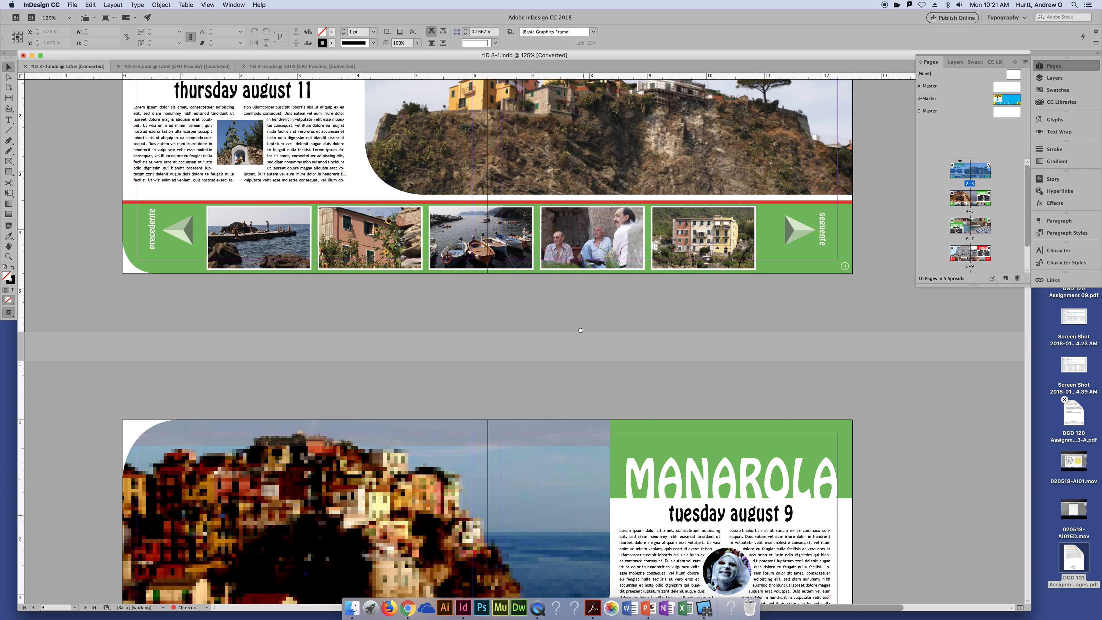
scroll(581, 265, down, 6)
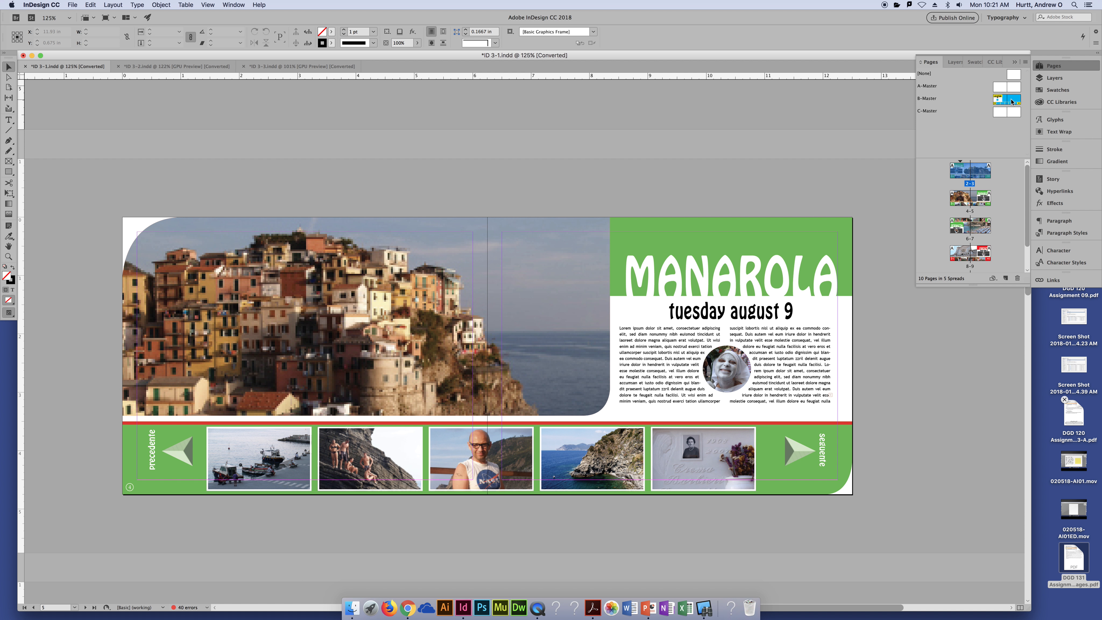
double_click(928, 99)
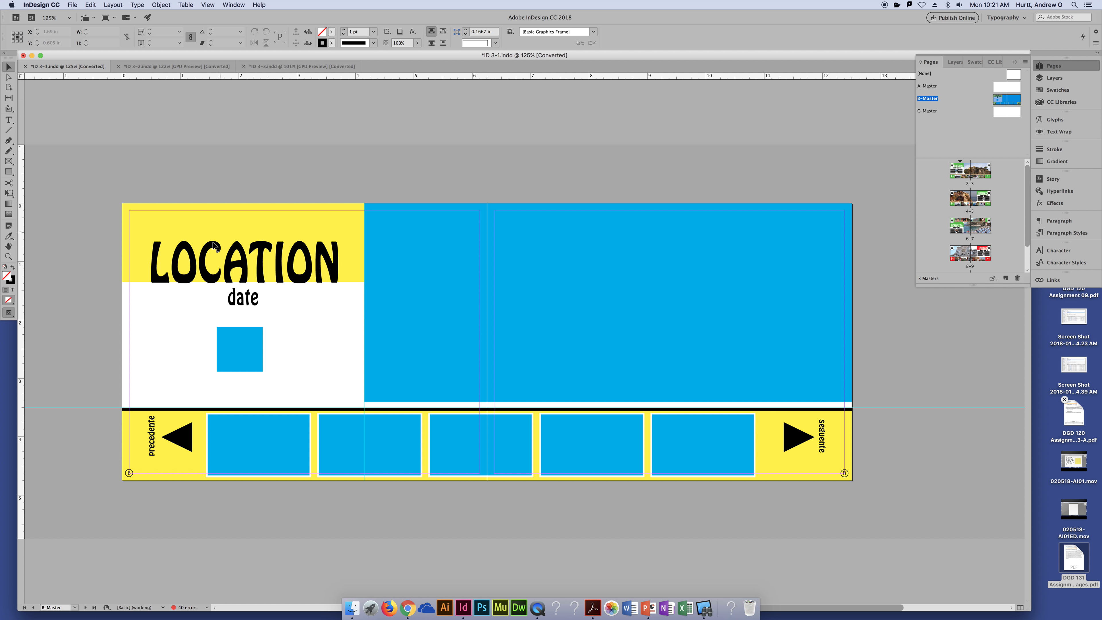
double_click(974, 182)
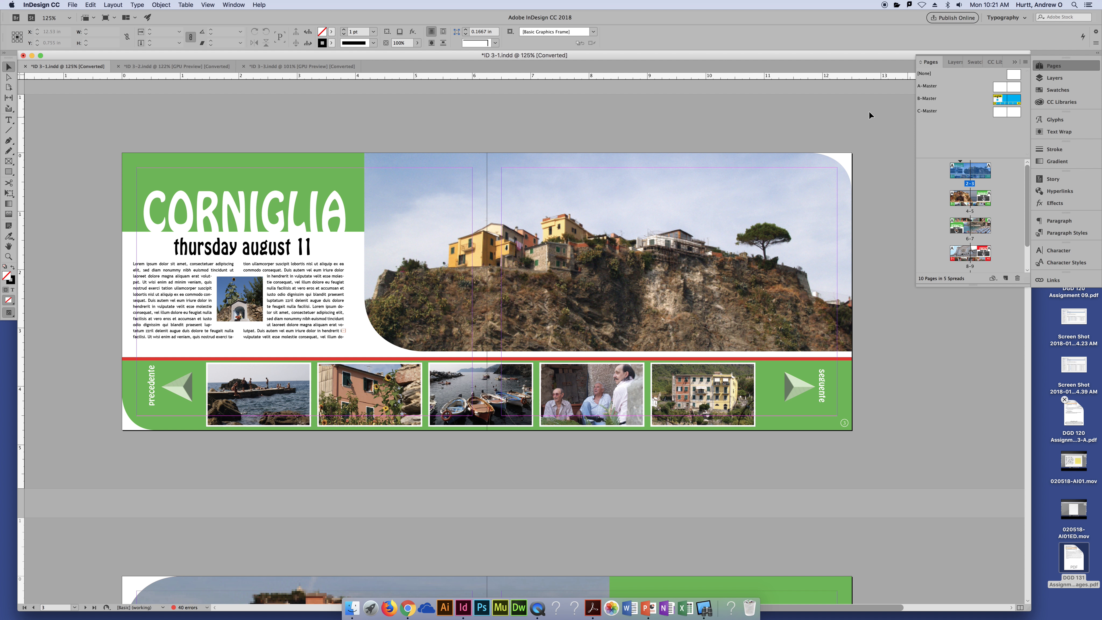
- In ID 3-2.indd, compare the Manarola spread on pages 2–3 with its A-Master layout
click(176, 65)
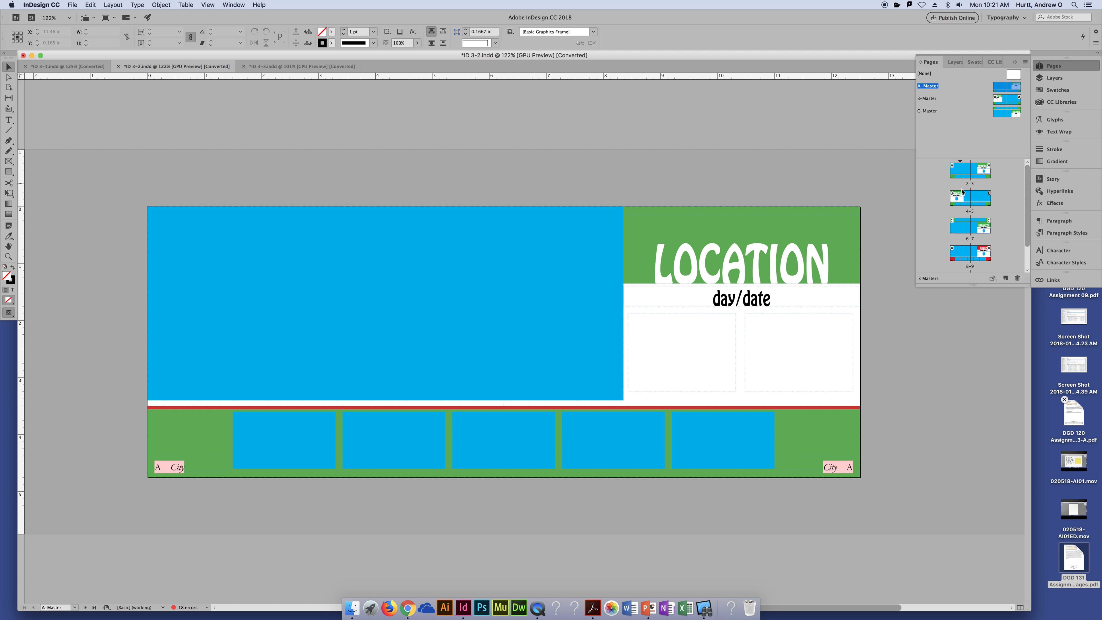
double_click(971, 185)
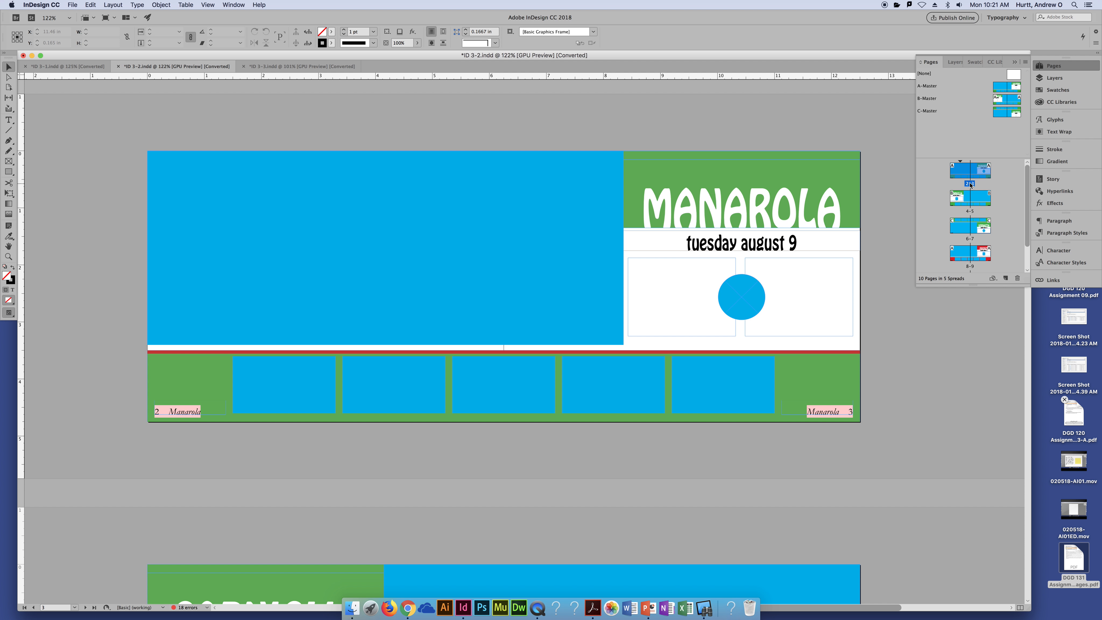
double_click(927, 86)
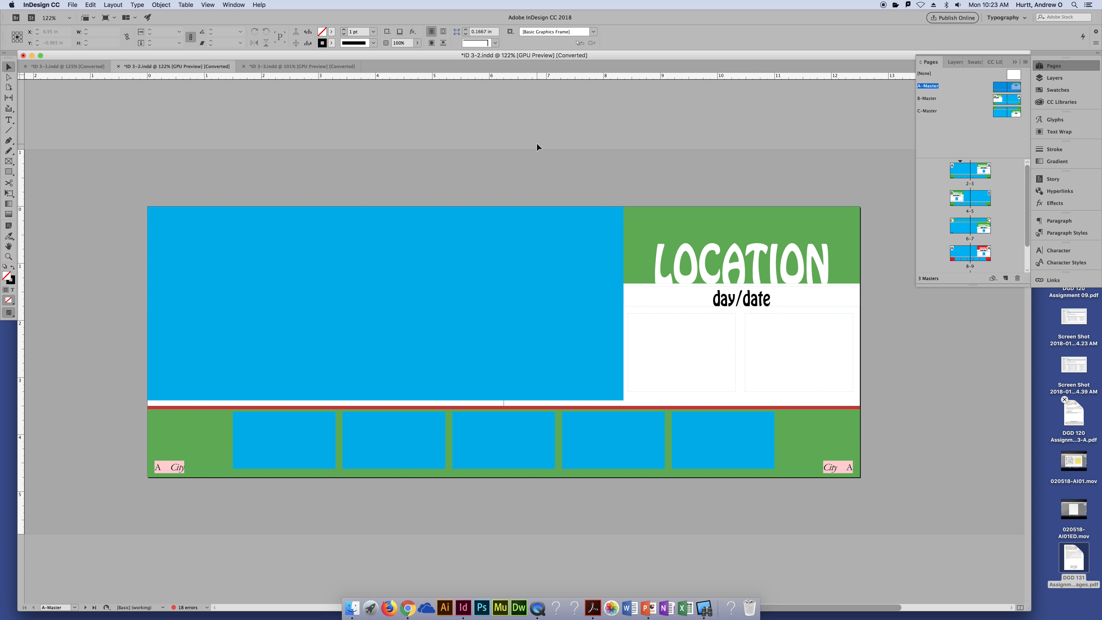
- Switch to the blank ID 3-3.indd document and look through its page thumbnails
click(282, 66)
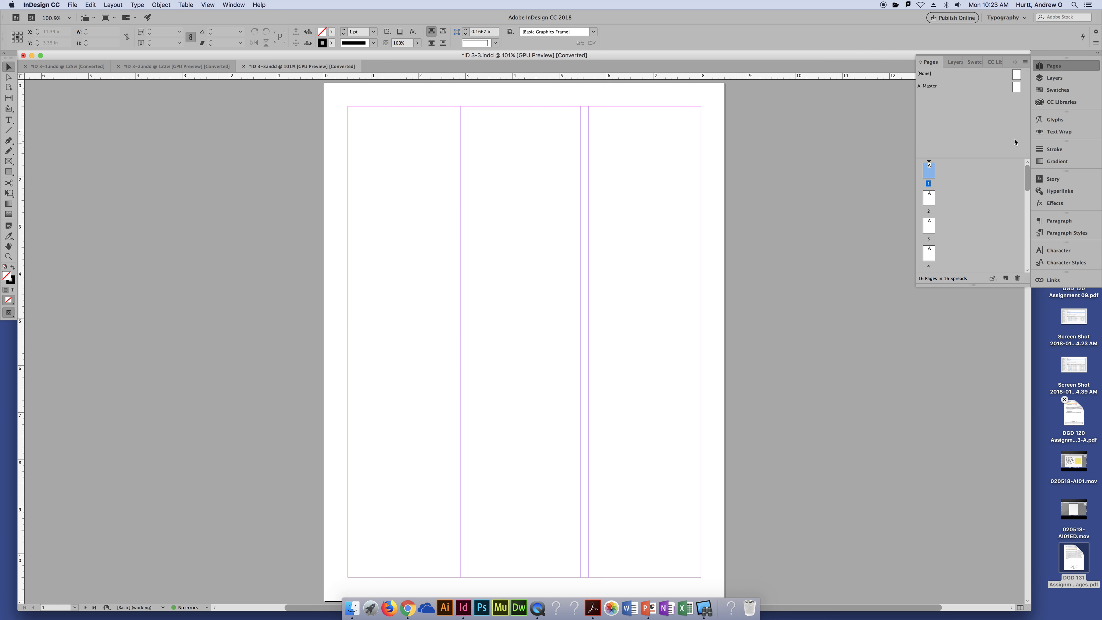
click(995, 138)
scroll(946, 218, down, 1)
scroll(946, 218, down, 11)
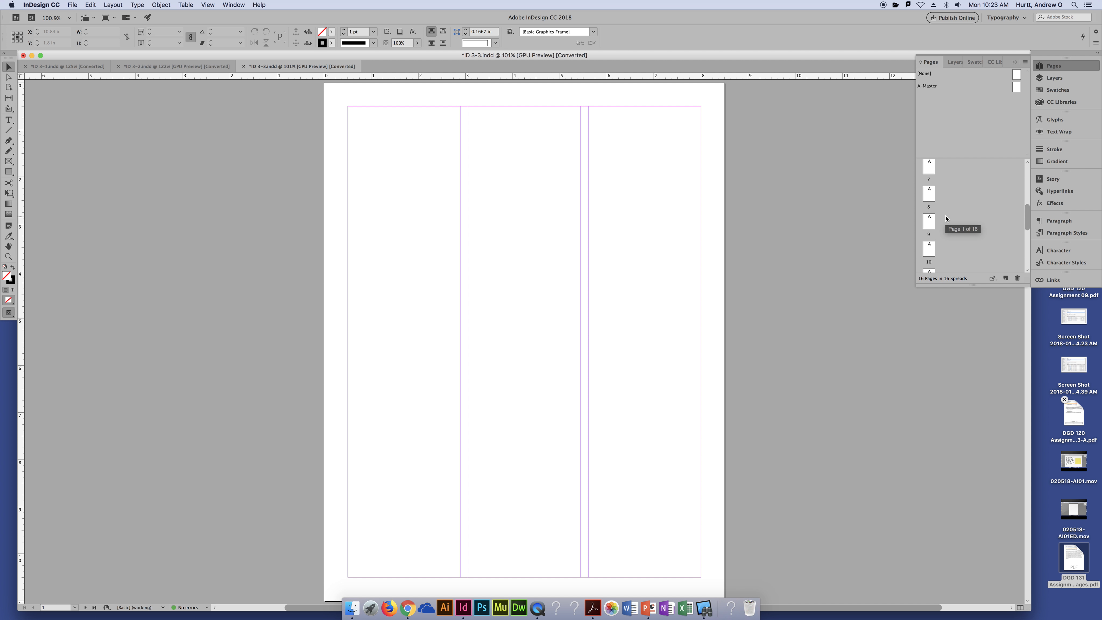
scroll(945, 218, up, 12)
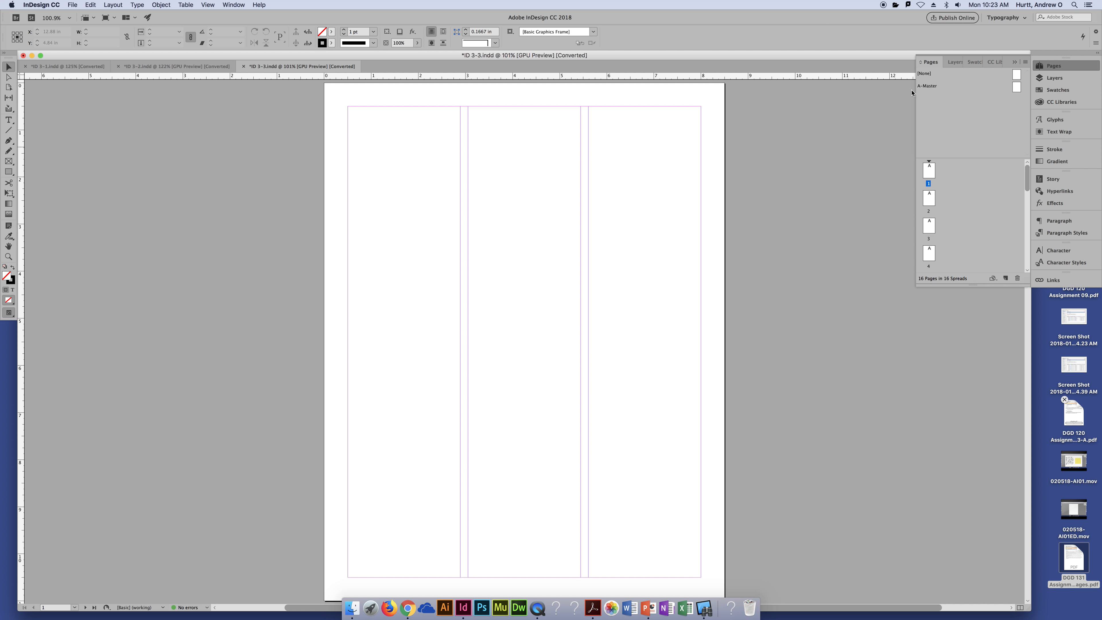
- Display the A-Master of ID 3-3.indd and examine the commands available for master pages
click(928, 86)
double_click(928, 86)
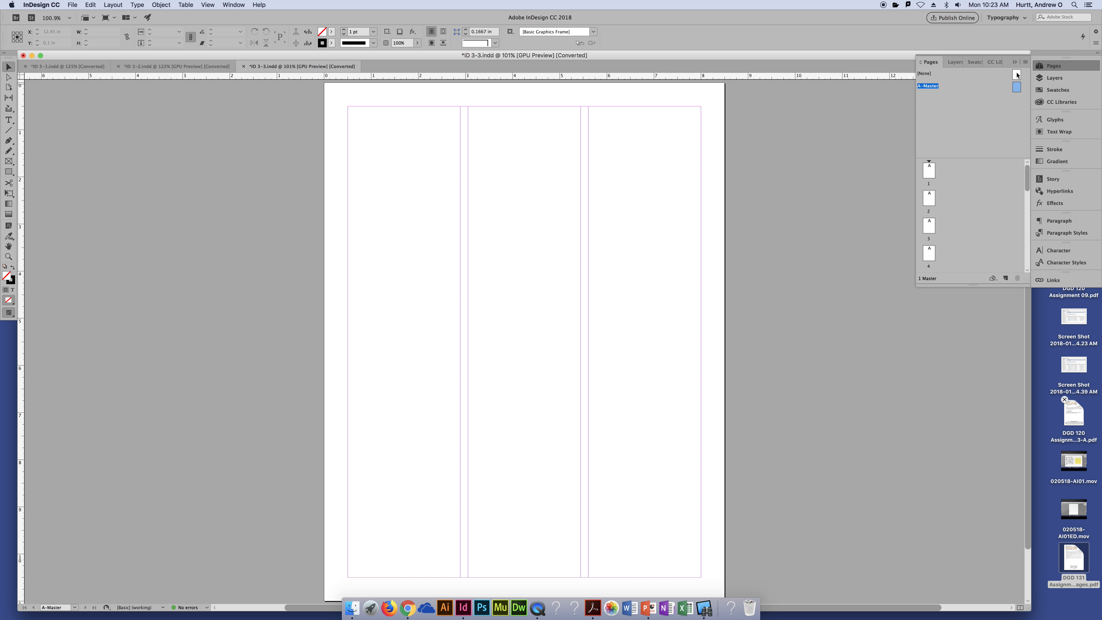
click(1025, 62)
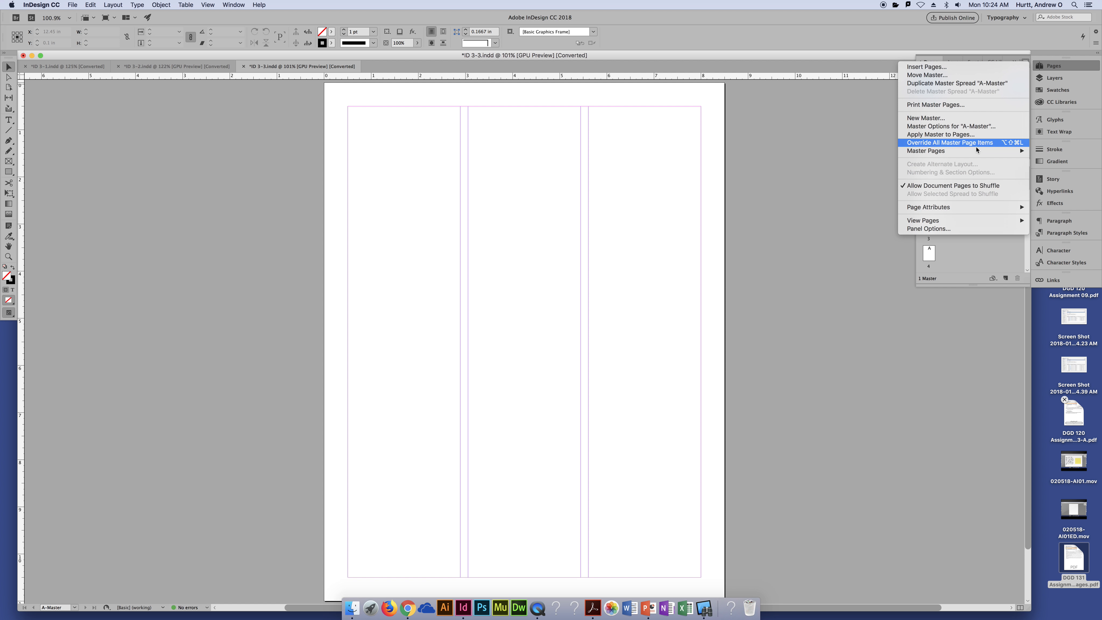
click(978, 256)
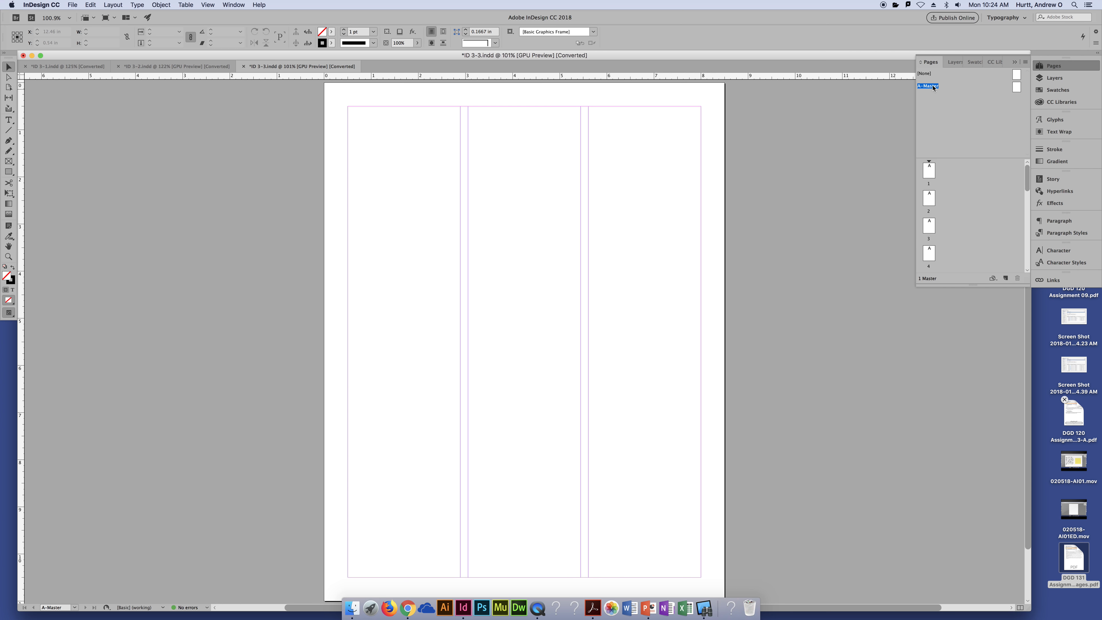
right_click(934, 88)
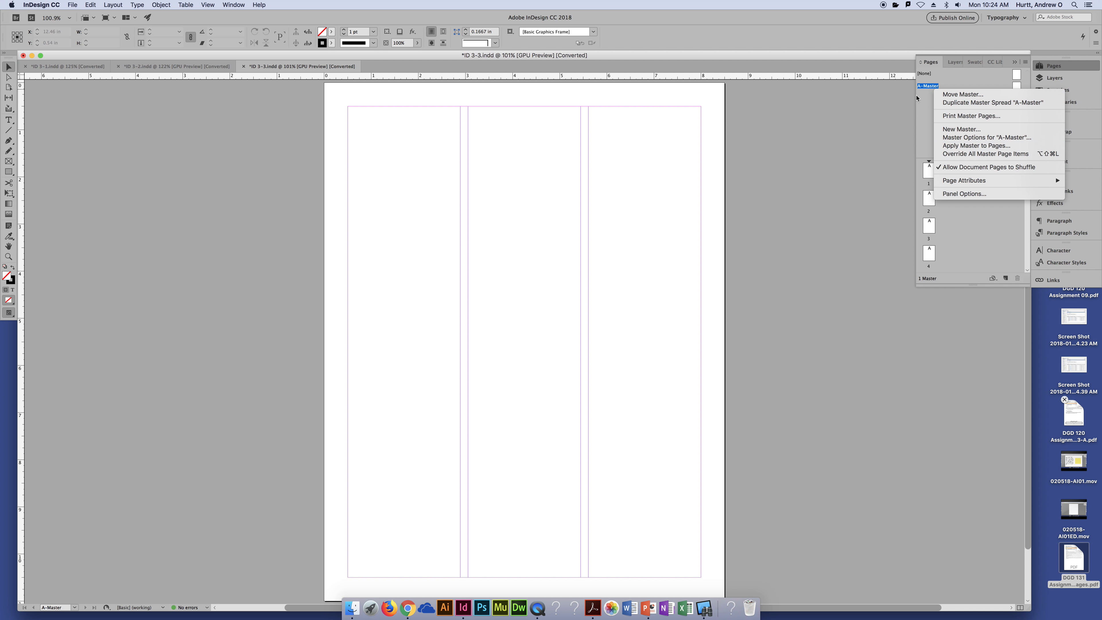
click(927, 101)
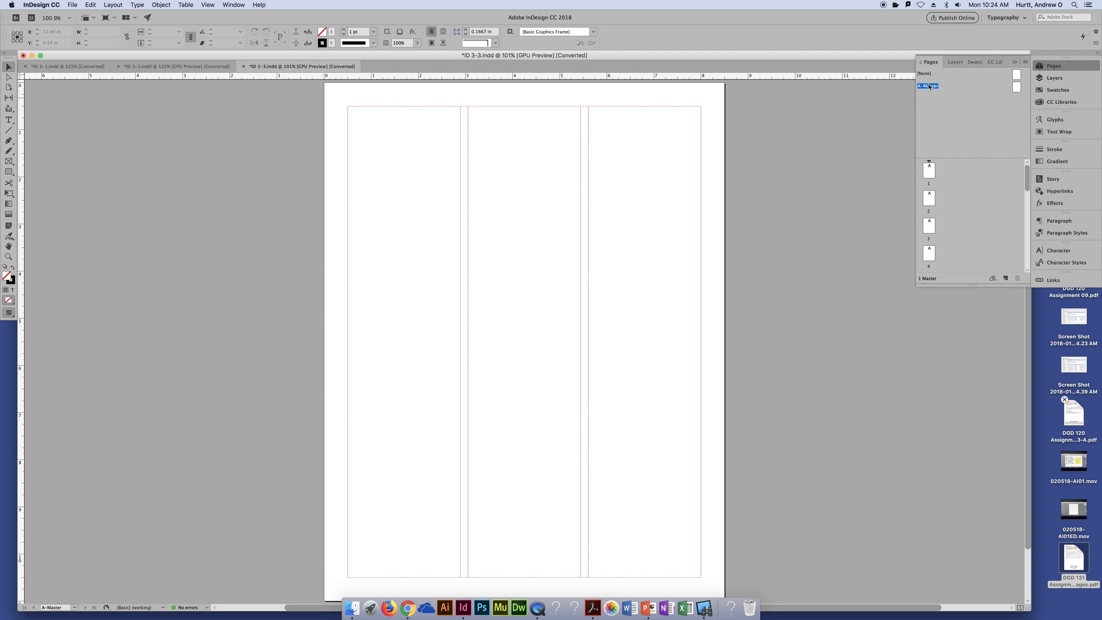
right_click(928, 89)
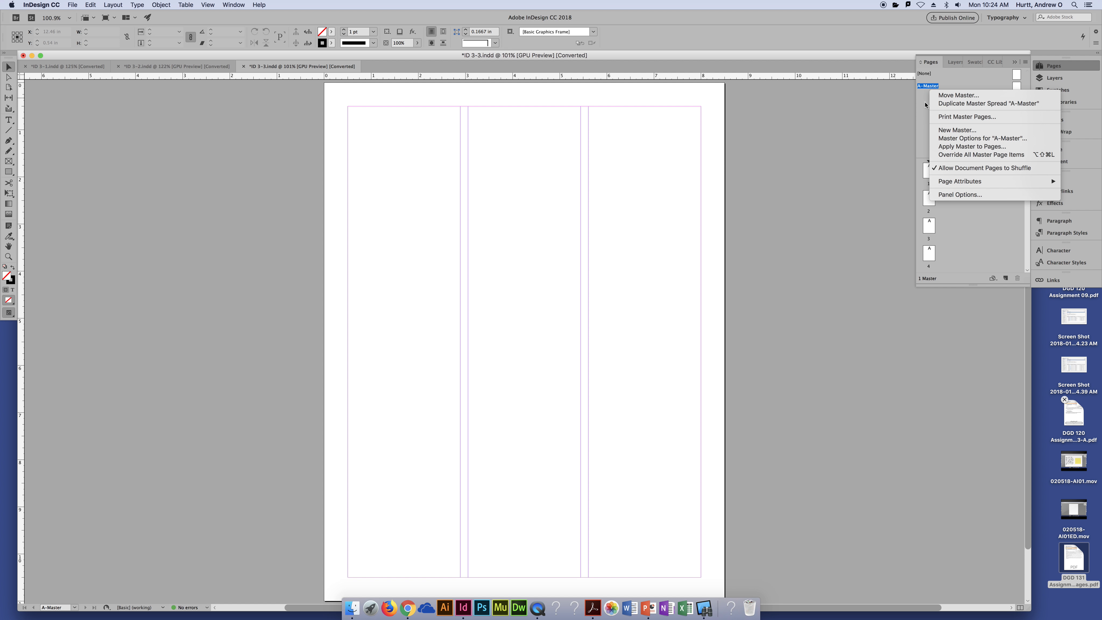
click(925, 105)
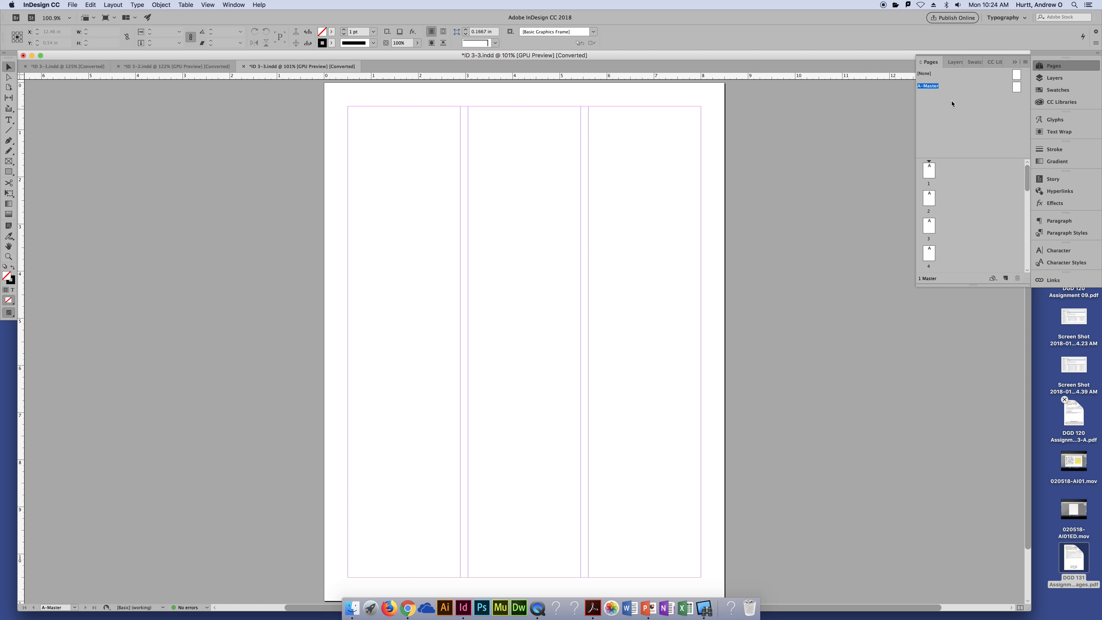
click(1015, 88)
click(930, 114)
click(1006, 278)
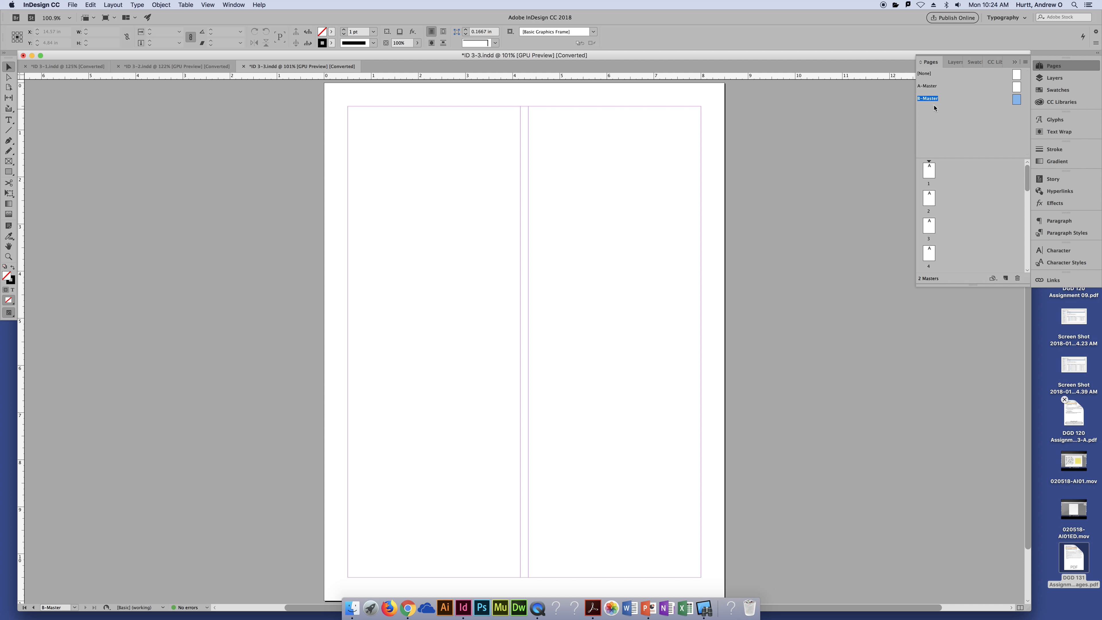
click(1024, 62)
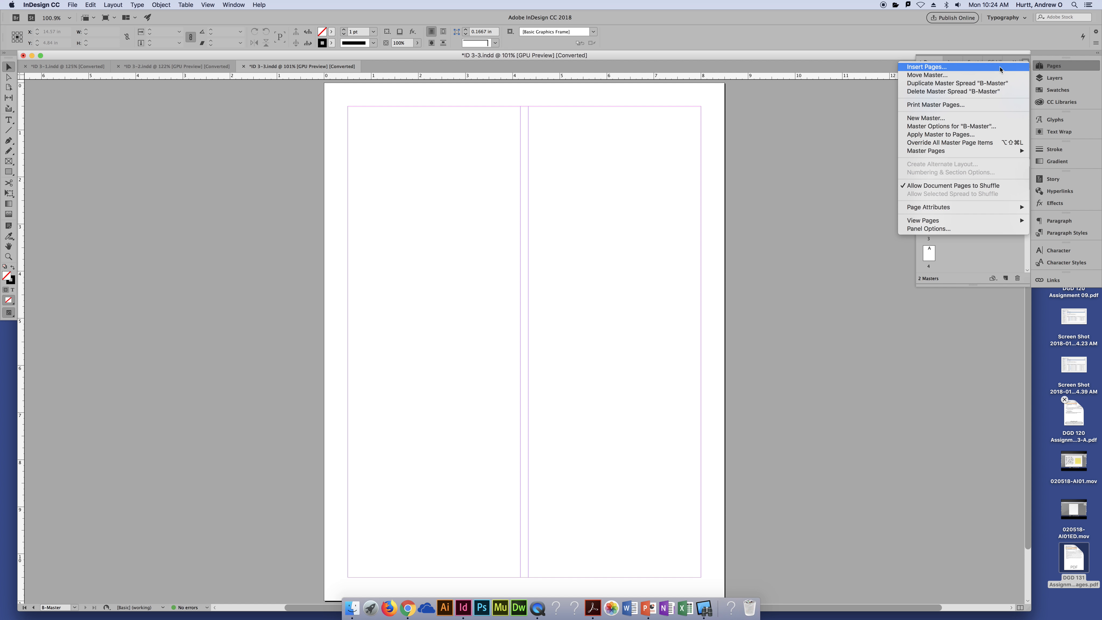
click(951, 118)
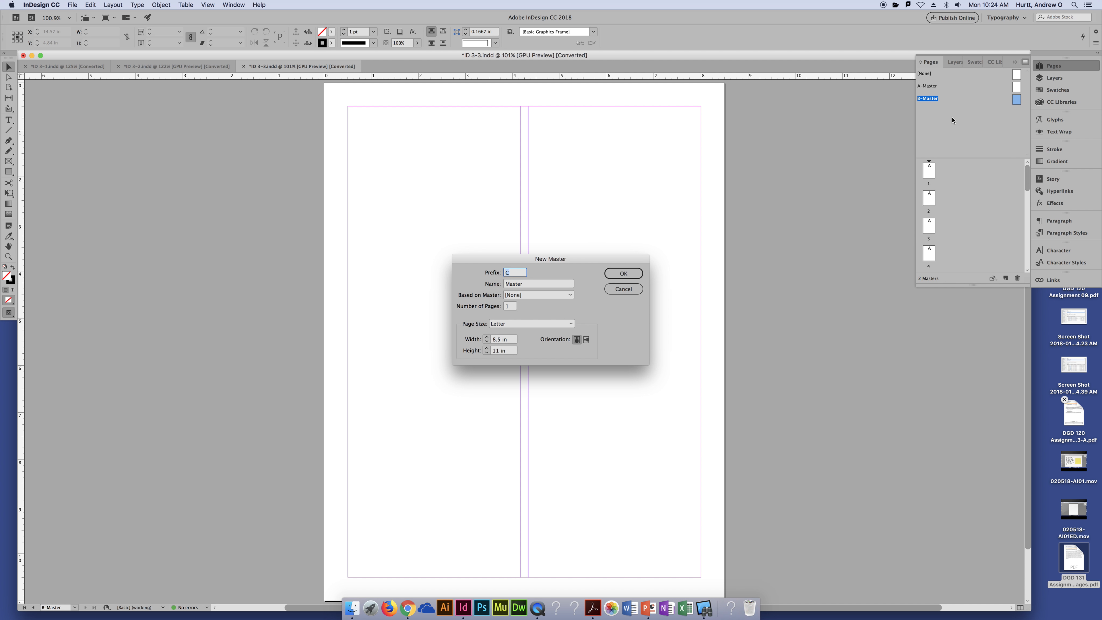
drag(572, 267, 716, 122)
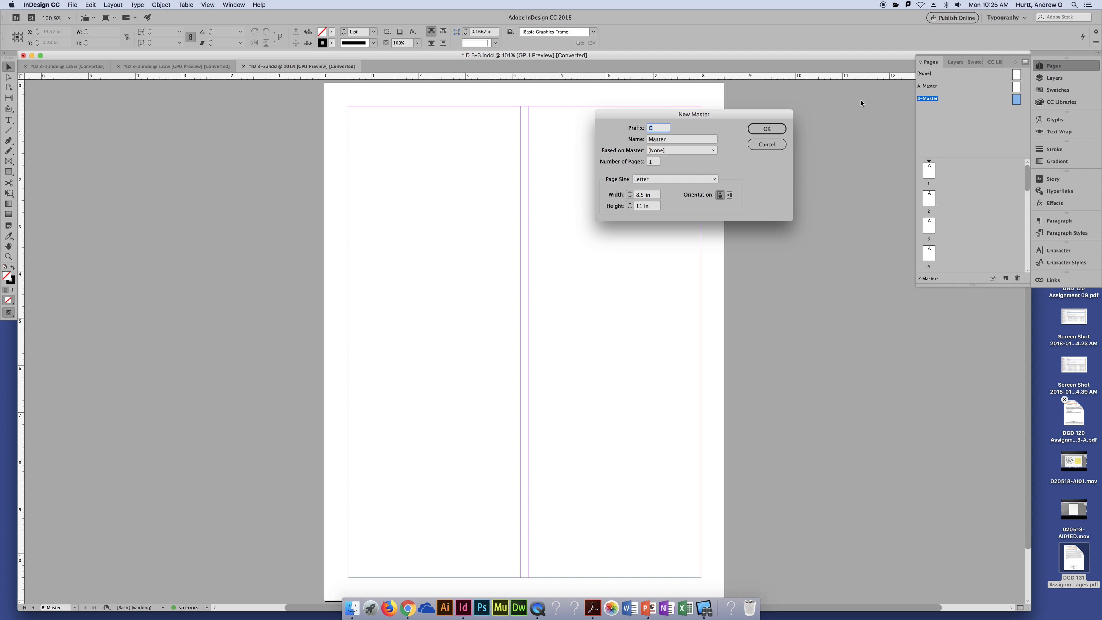
click(773, 145)
key(super+z)
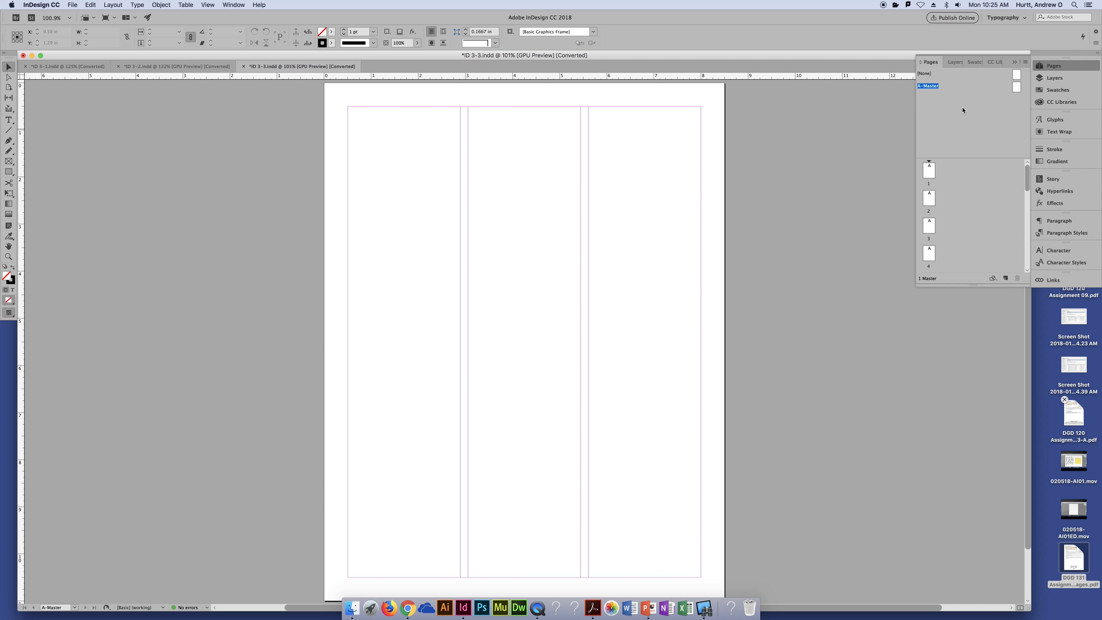
- Create a one-page Letter master with prefix 01 and name Contents, based on no other master
click(1024, 62)
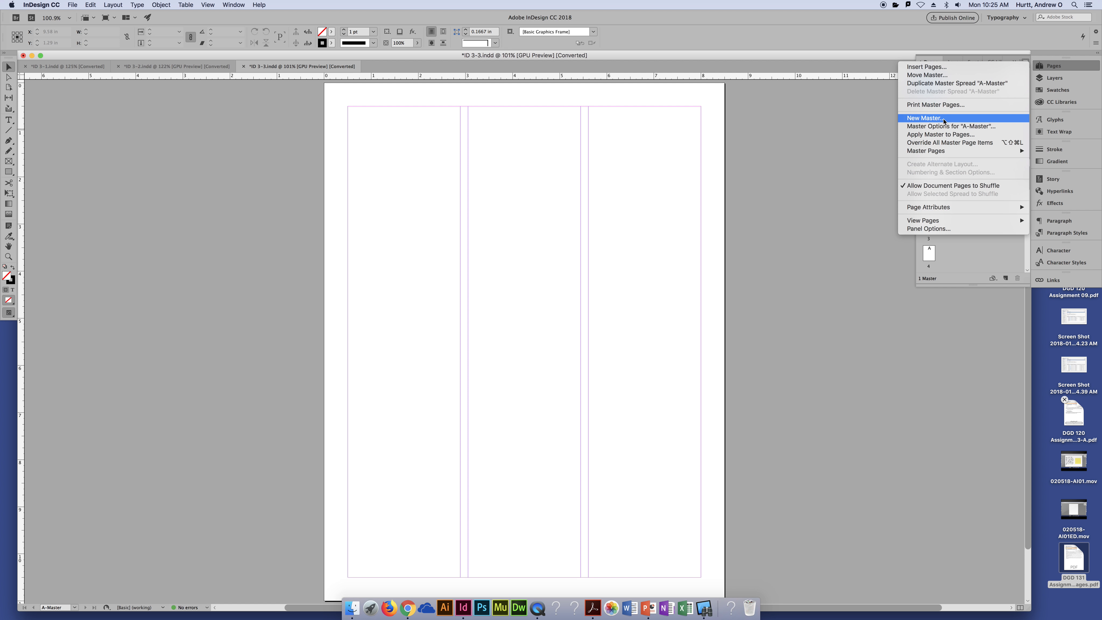
click(962, 121)
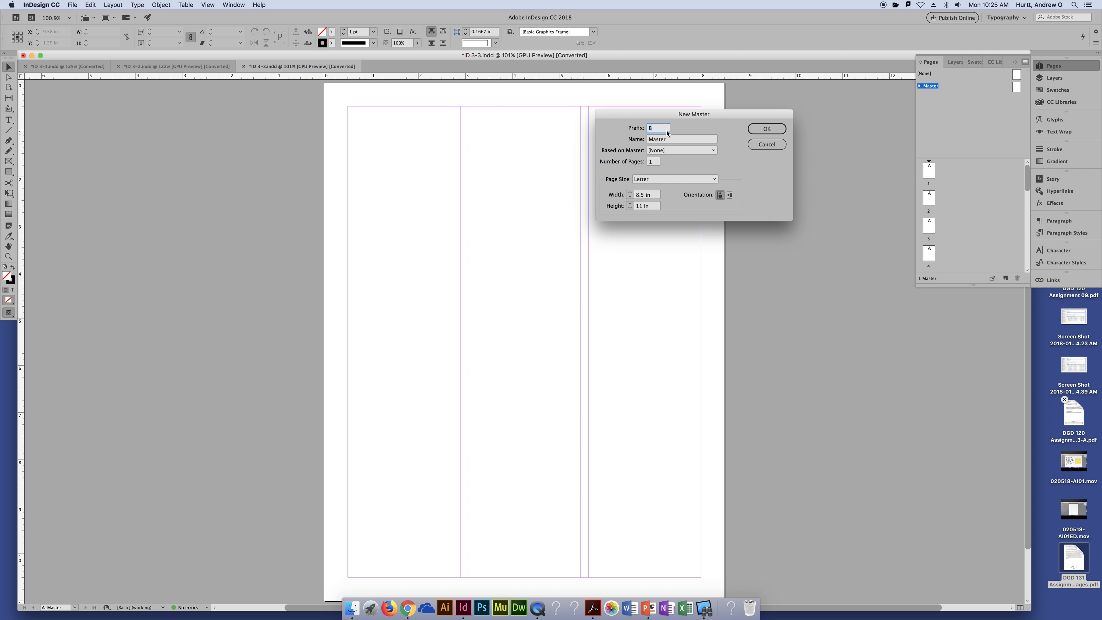
drag(674, 115, 666, 116)
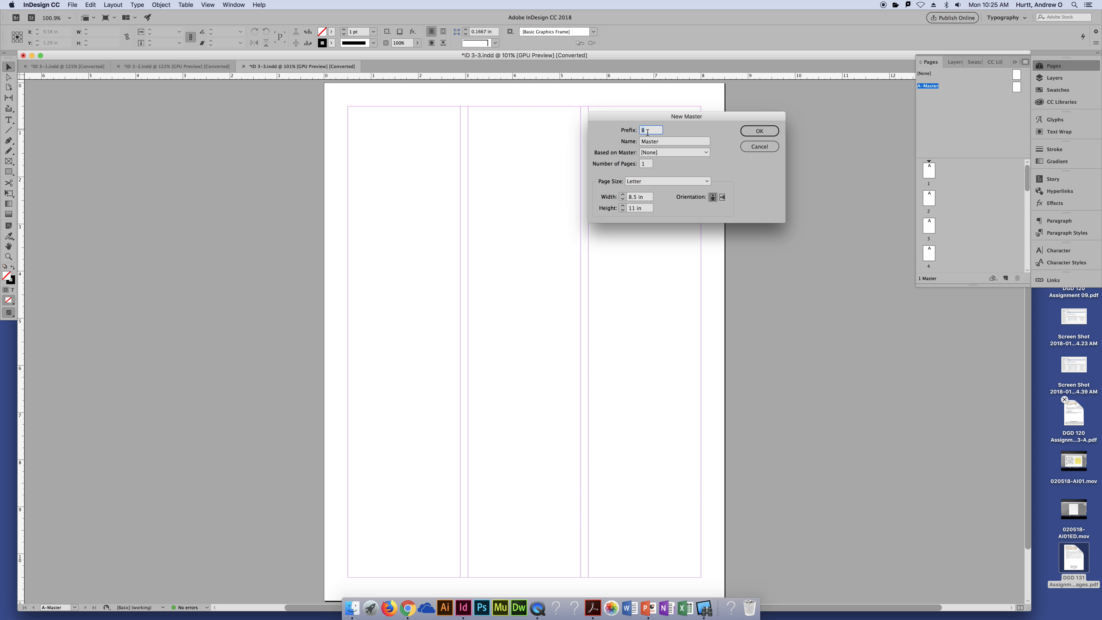
text(02)
key(BackSpace)
double_click(668, 141)
text(Conte)
text(tents)
click(699, 153)
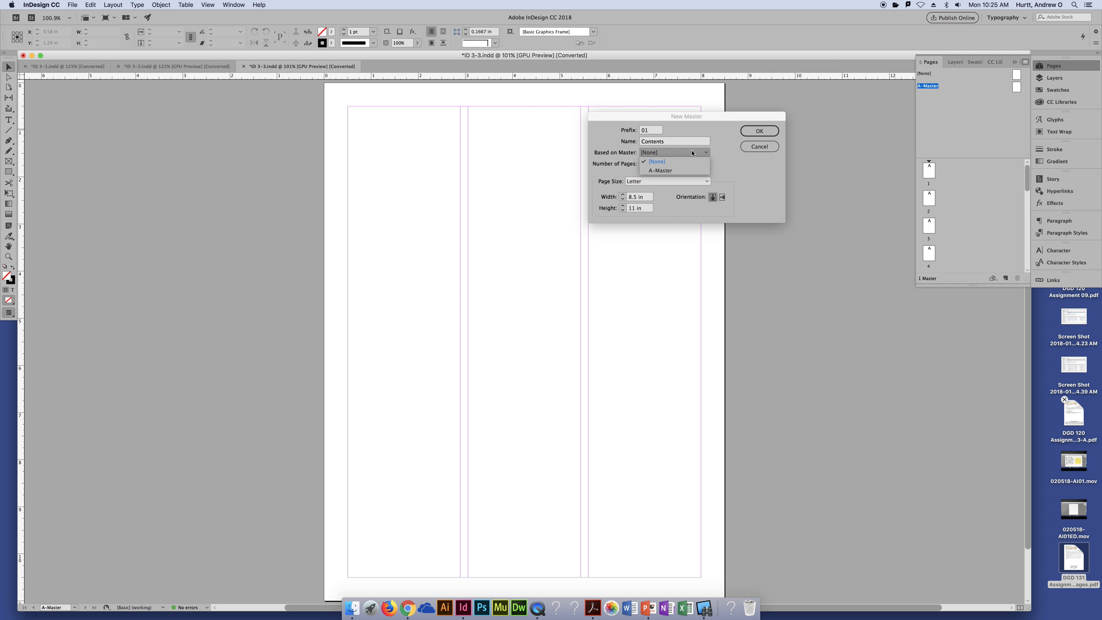
click(672, 152)
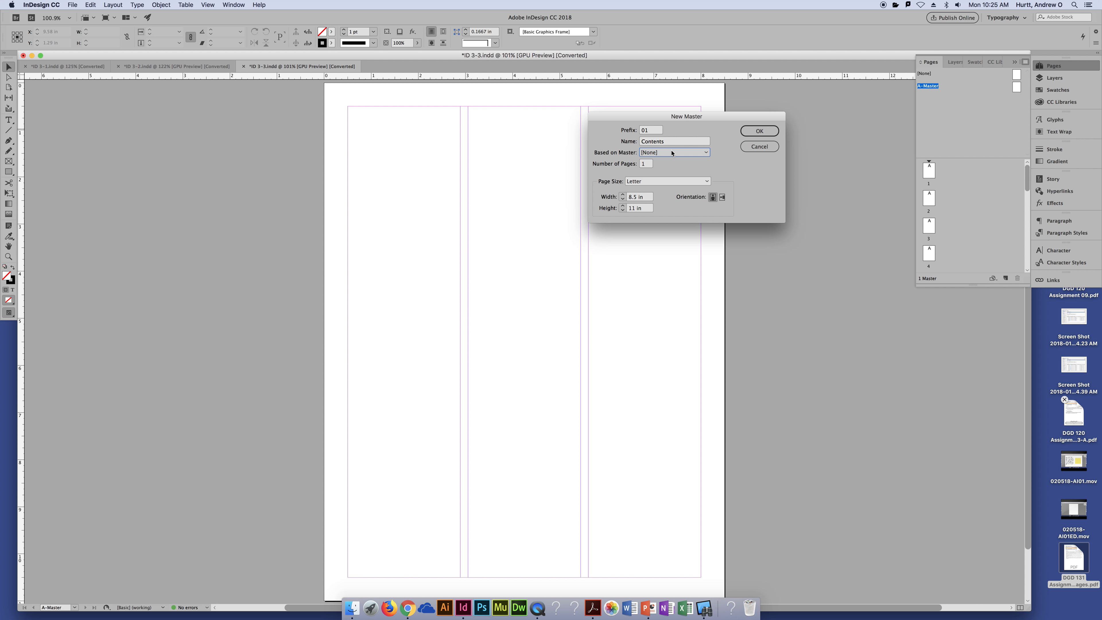
click(764, 131)
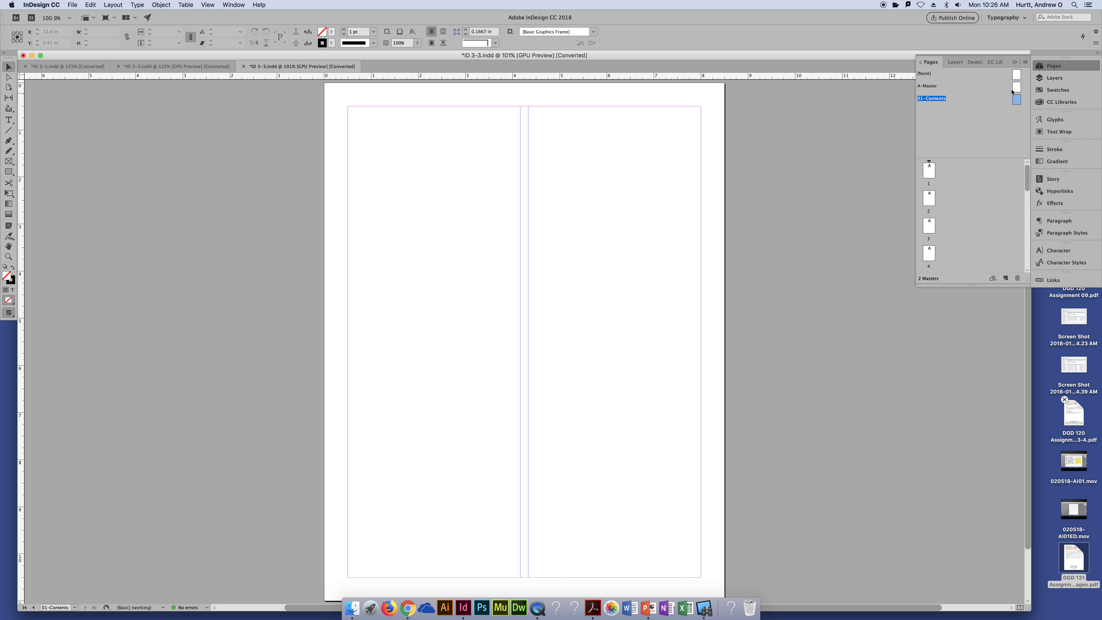
- Create another one-page master with prefix 02 and name Feature, based on A-Master
click(1025, 62)
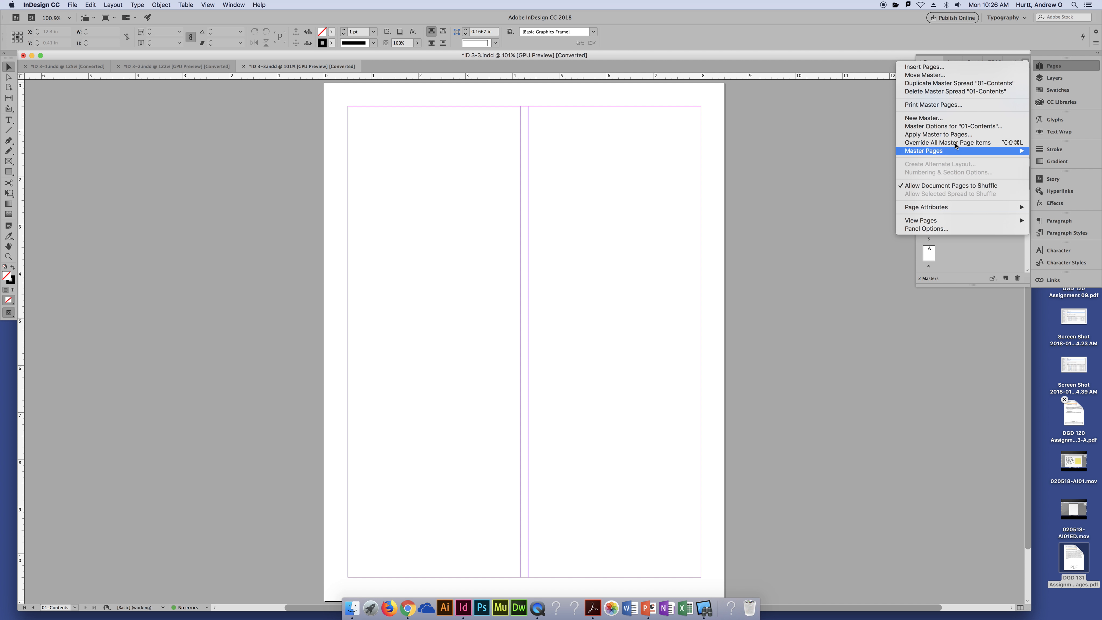
click(957, 117)
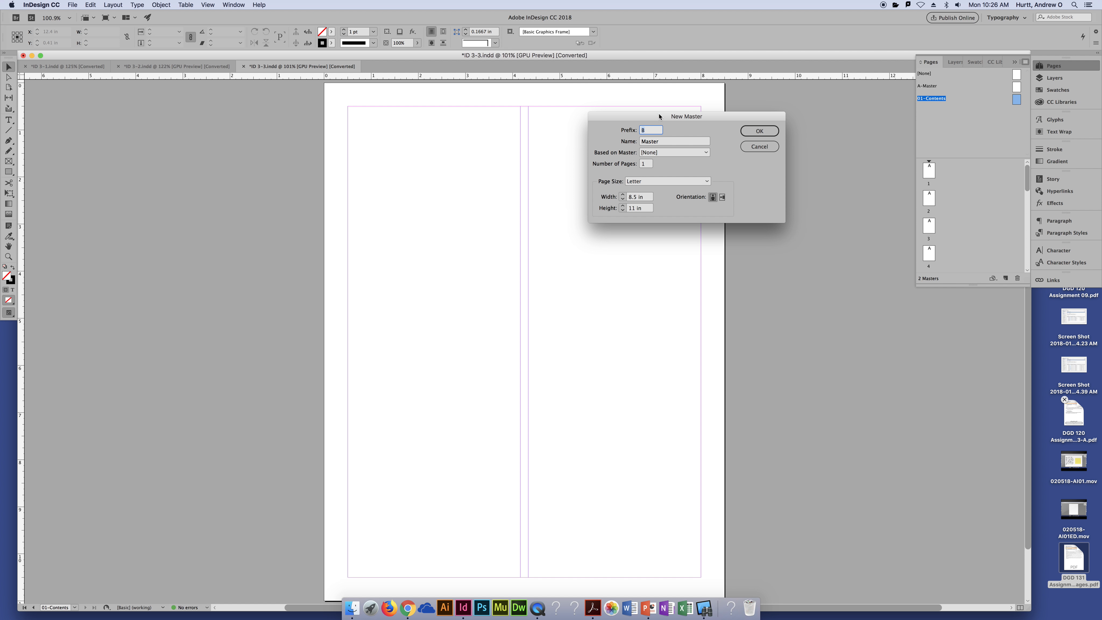
drag(664, 139, 618, 135)
text(02)
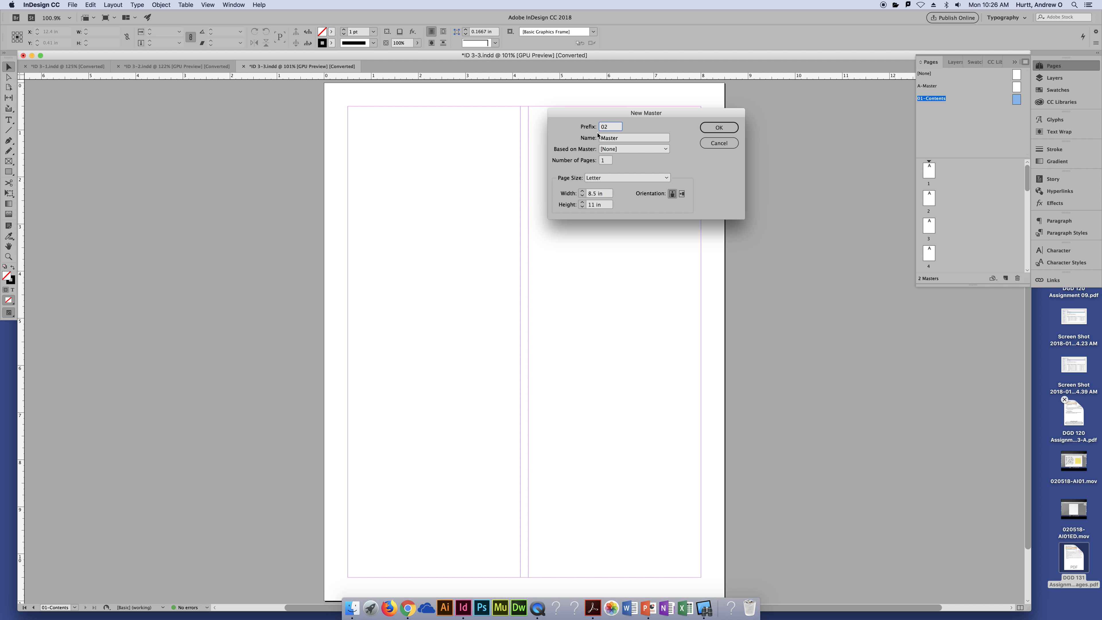
key(Tab)
text(Featur)
click(646, 149)
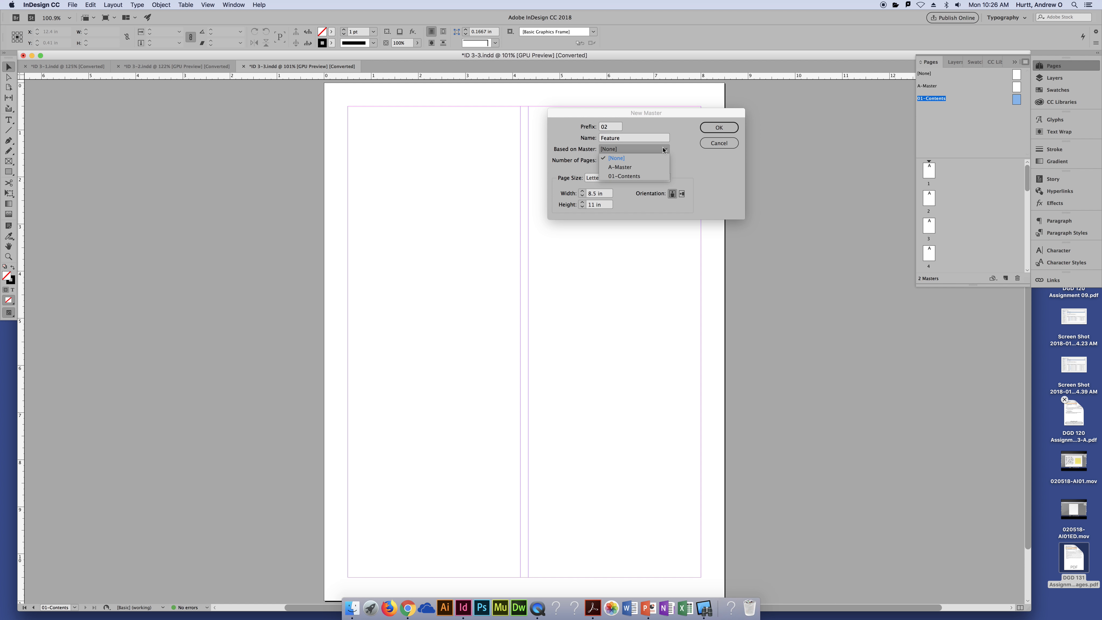
click(647, 167)
click(701, 131)
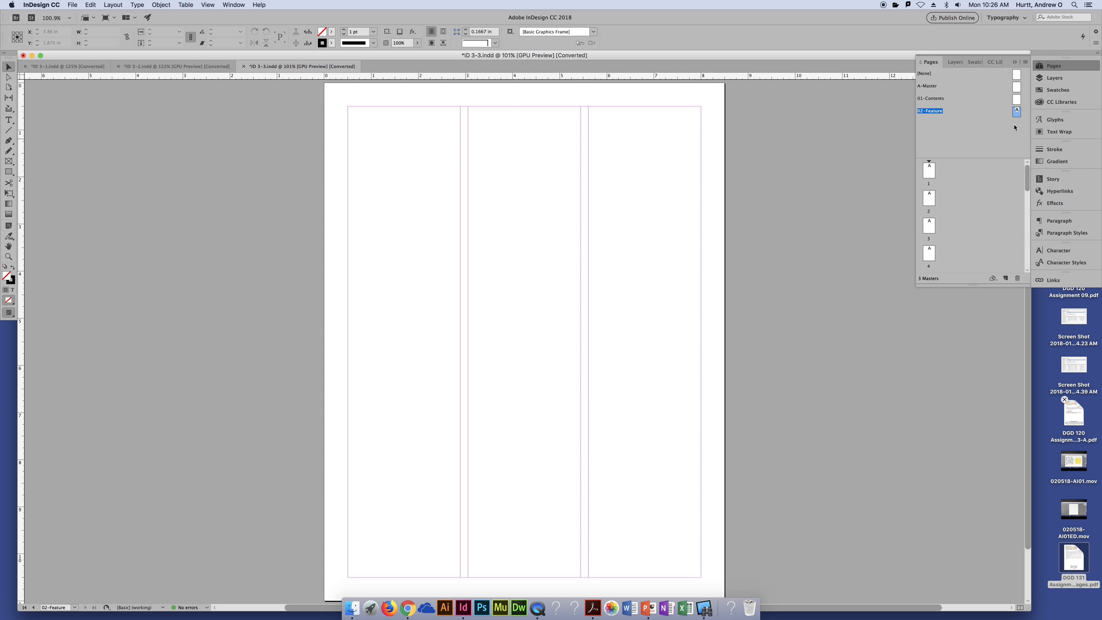
- Create a third one-page master with prefix 03 and name Interview, based on no other master
click(1025, 62)
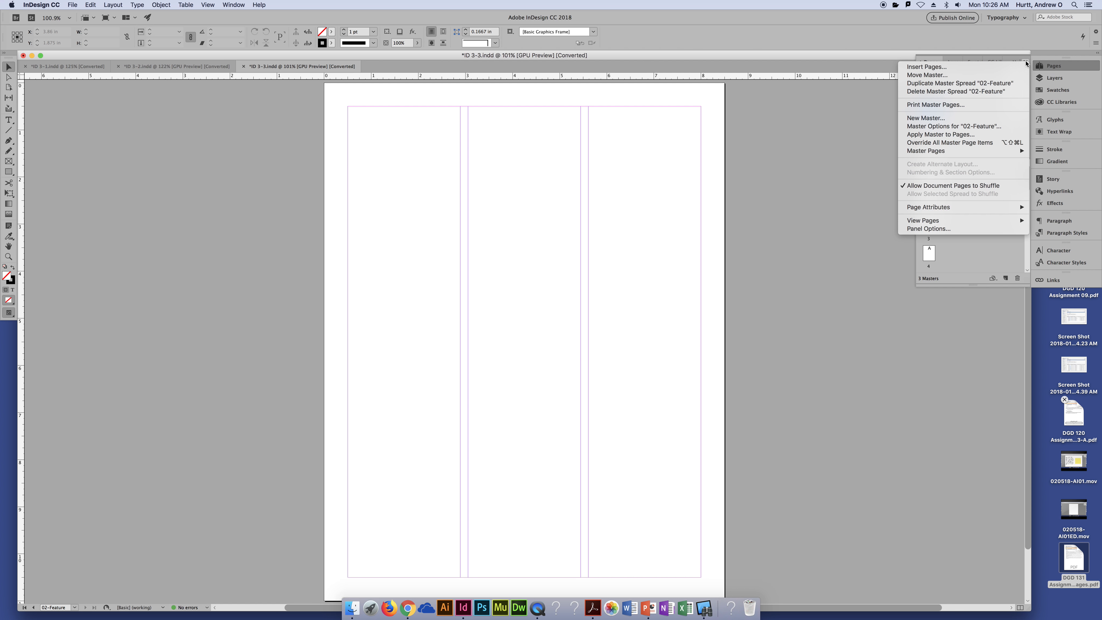
click(950, 117)
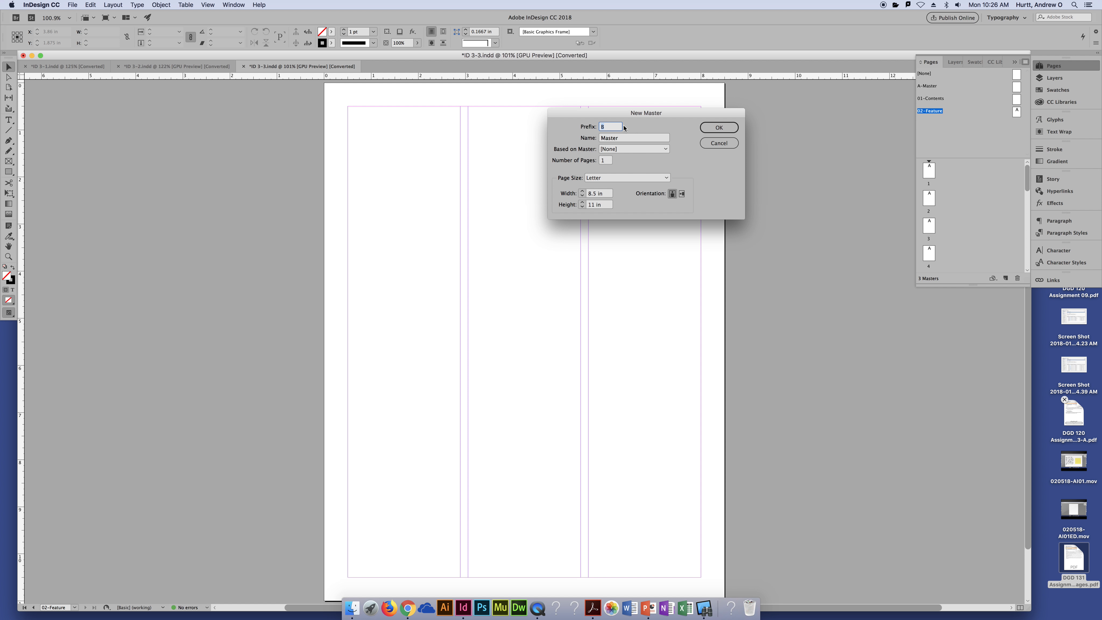
text(03)
key(Tab)
text(Interview)
click(630, 149)
click(693, 156)
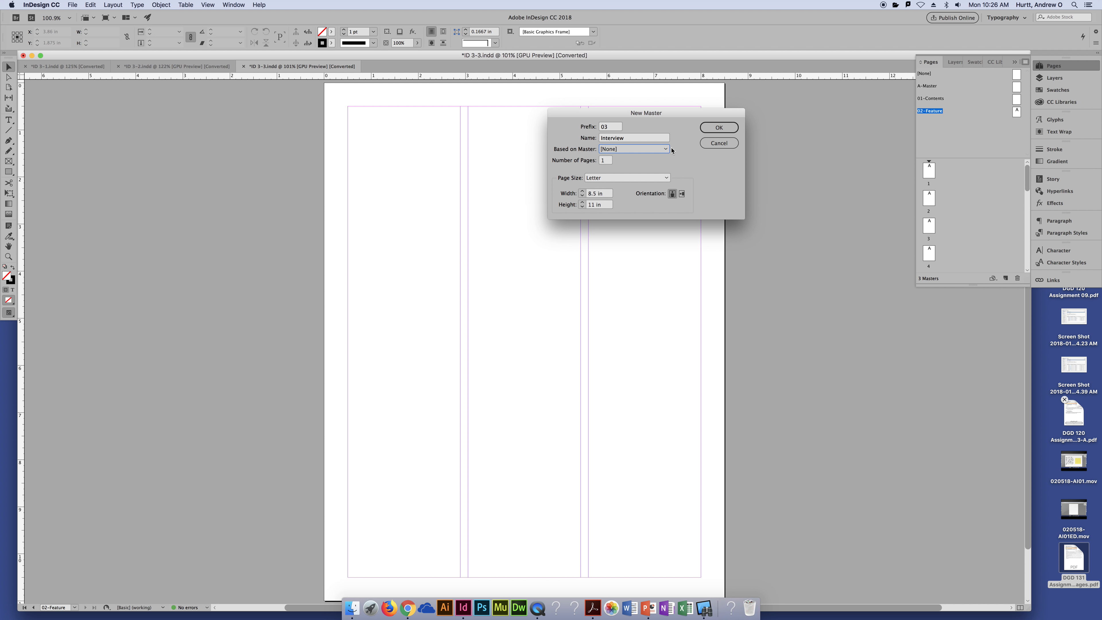
click(712, 128)
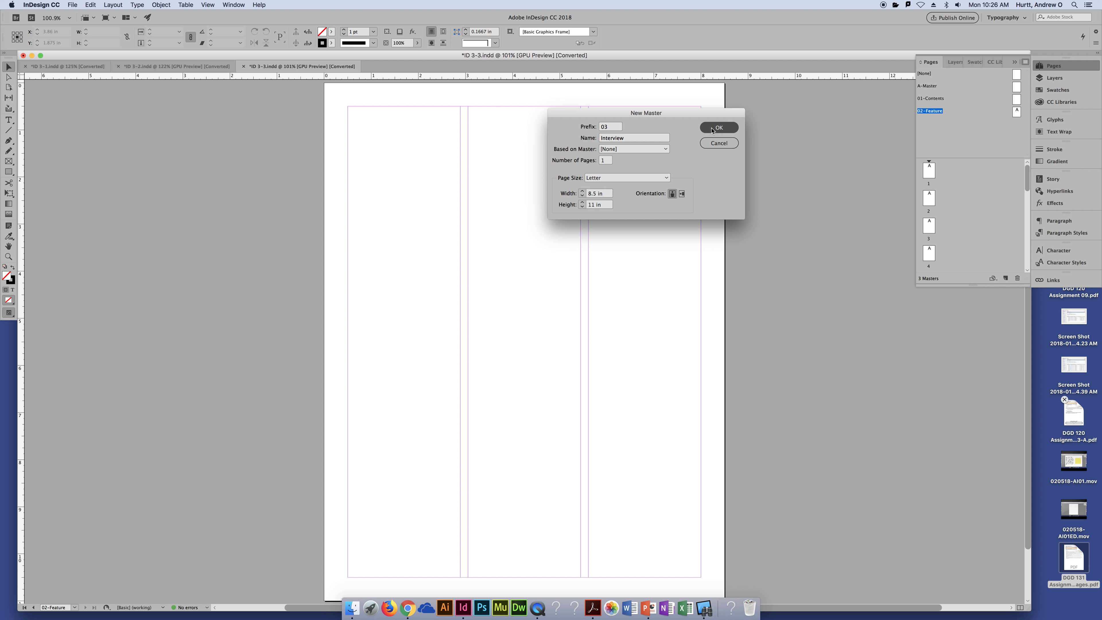
click(971, 135)
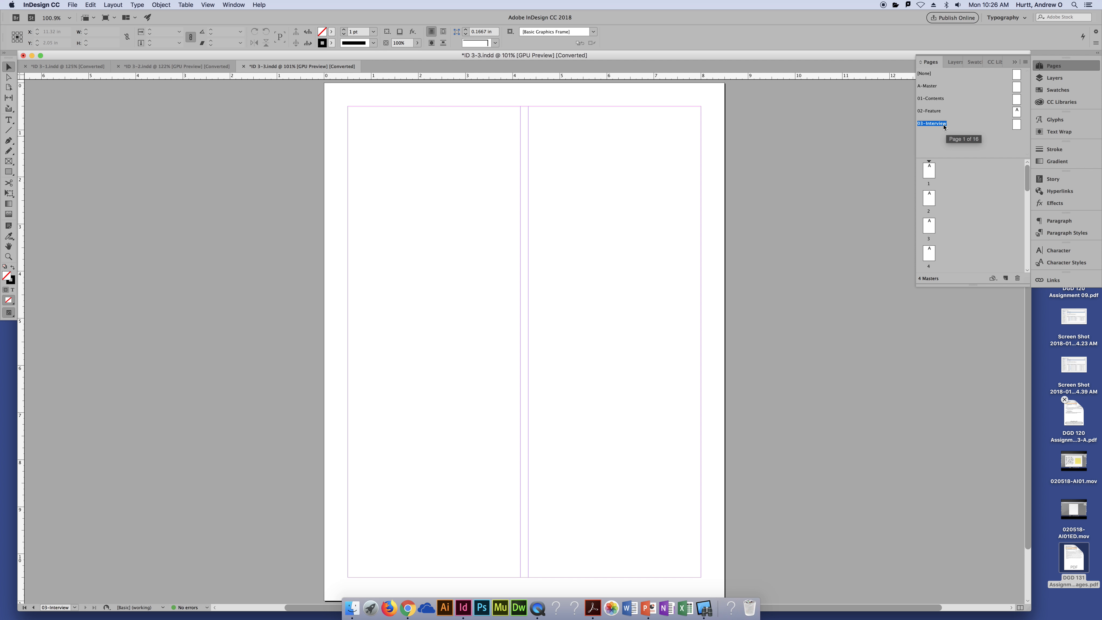
- Display the 01-Contents, 02-Feature and 03-Interview masters in turn to compare their column guides
double_click(931, 98)
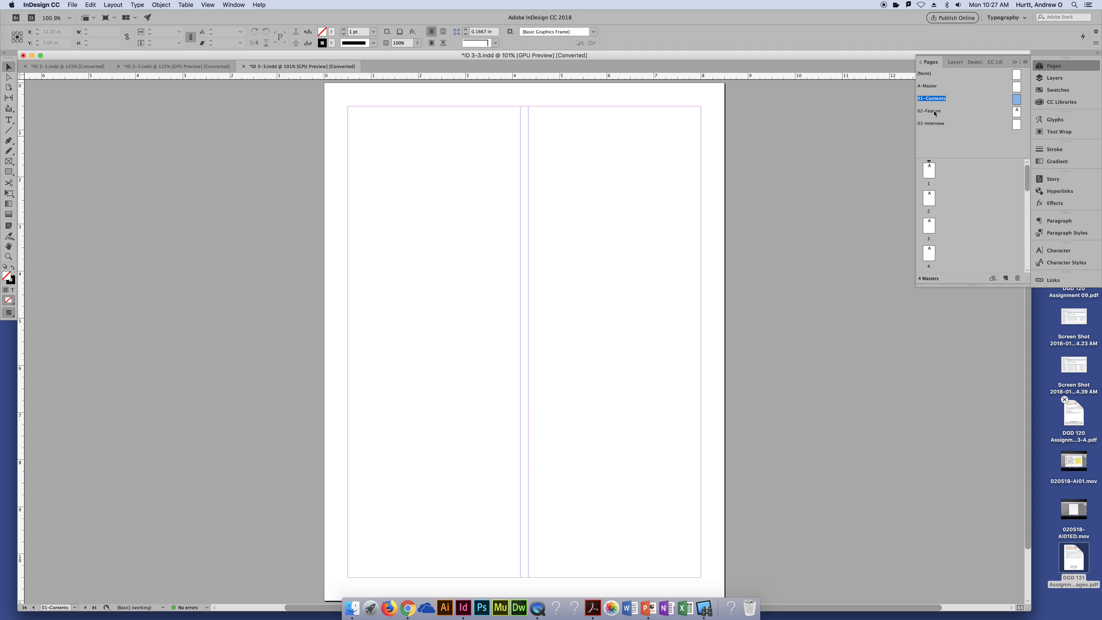
double_click(932, 111)
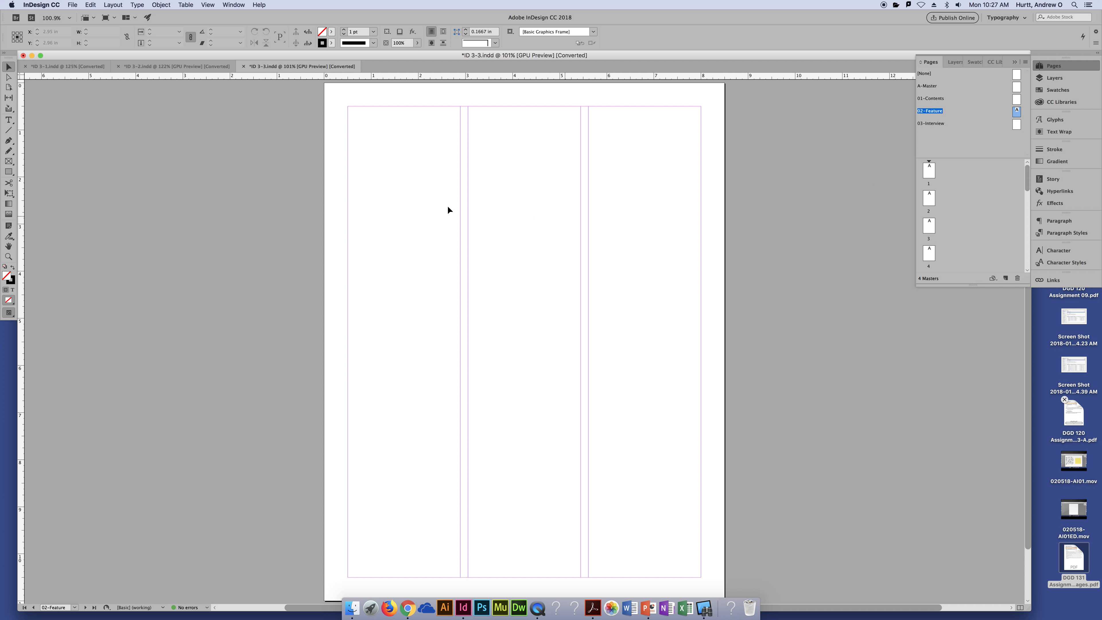
double_click(927, 123)
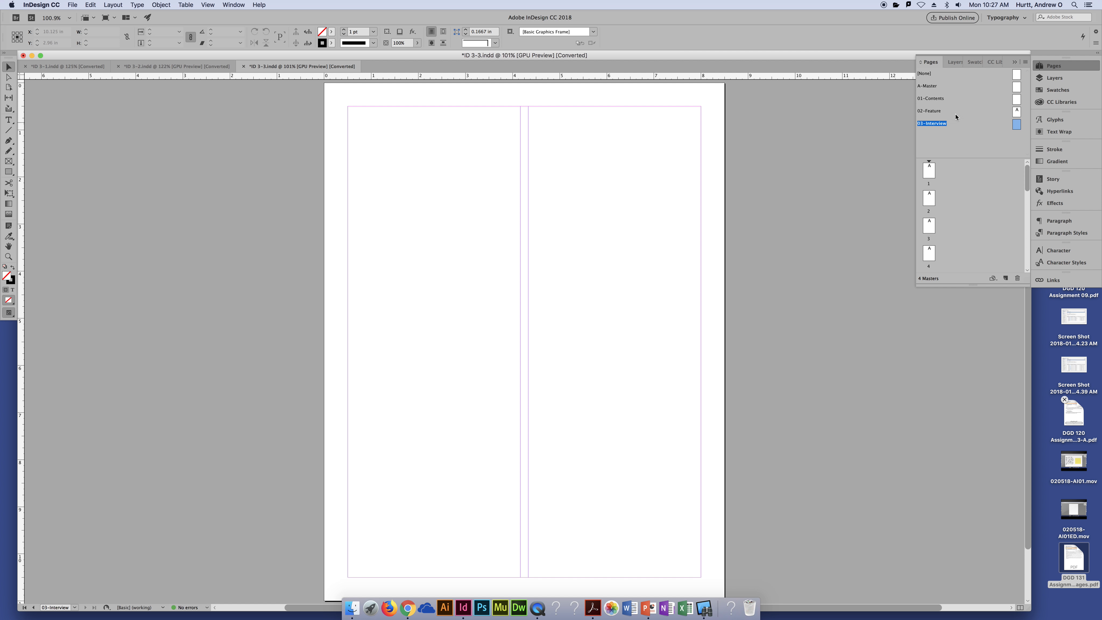
- On the 01-Contents master, draw a rectangle frame about 7.5 by 1.03 in along the upper margin, spanning both columns
double_click(926, 99)
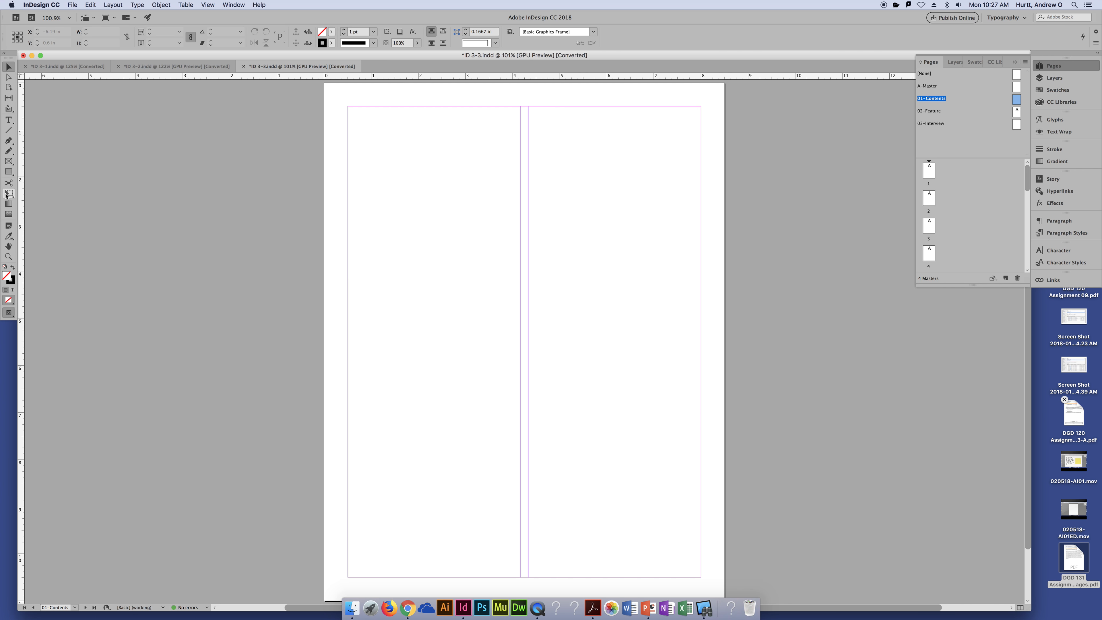
click(10, 174)
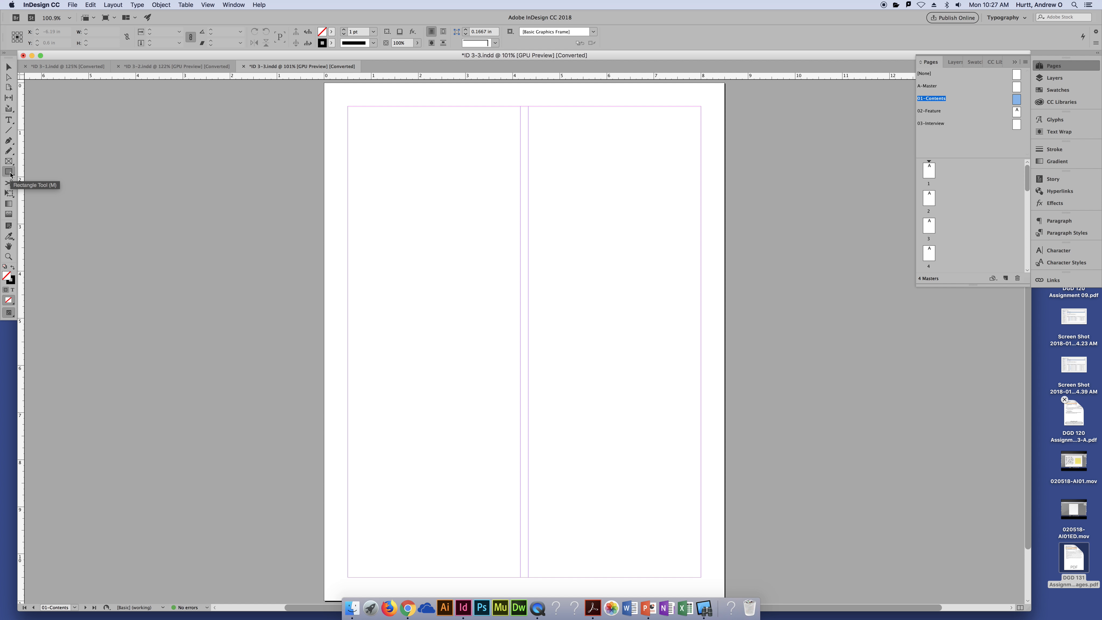
click(8, 161)
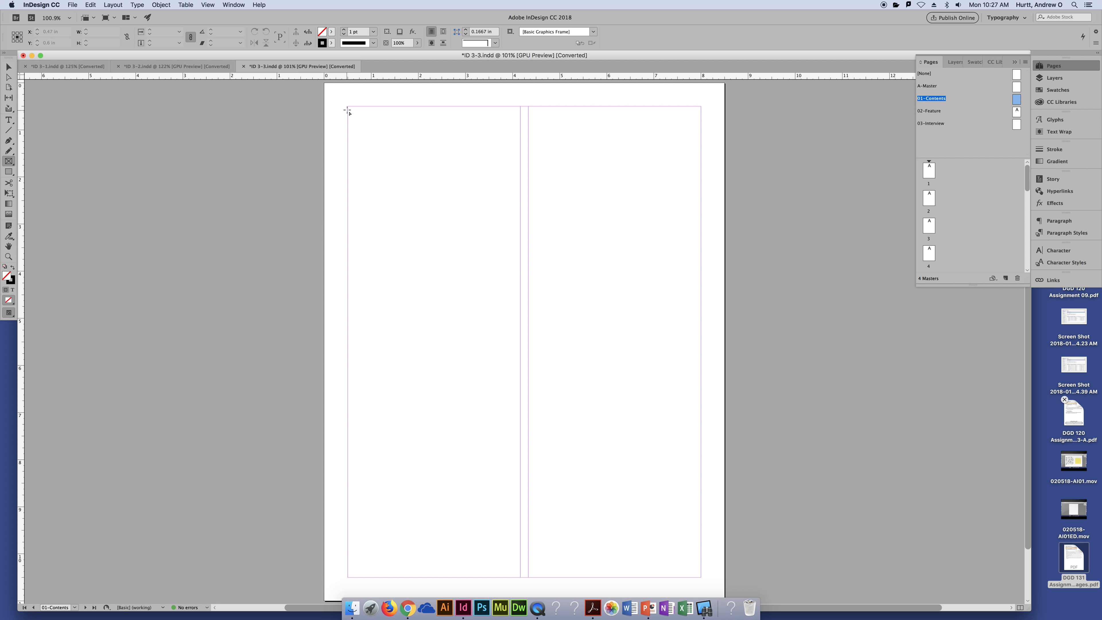
drag(348, 106, 701, 155)
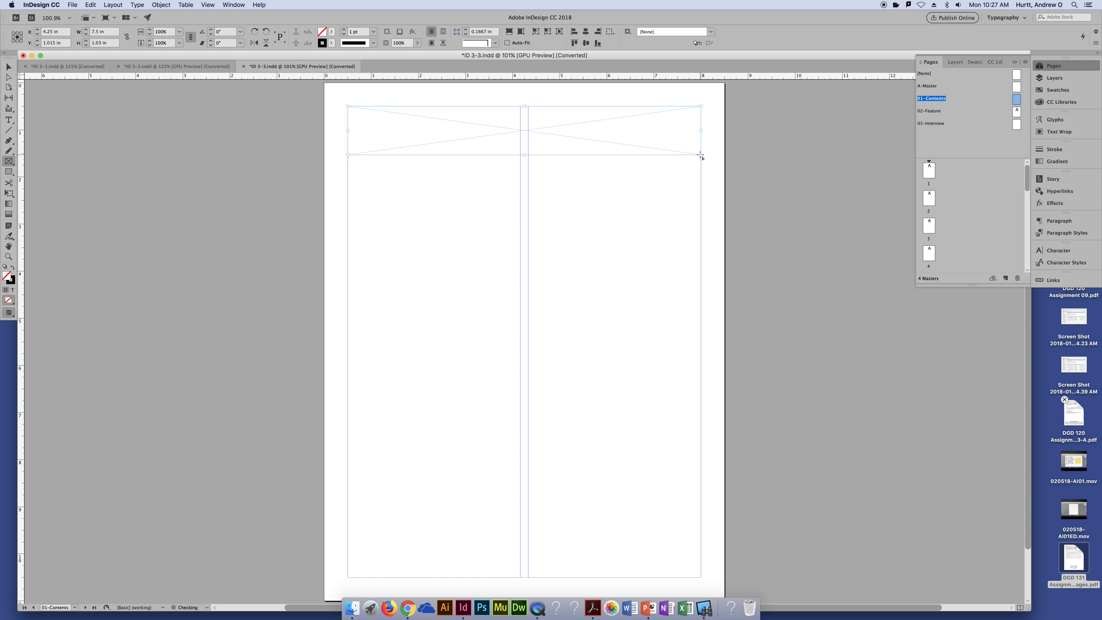
- Fill the header frame across the upper margin with C=100 M=0 Y=0 K=0 and deselect it
click(331, 31)
click(272, 95)
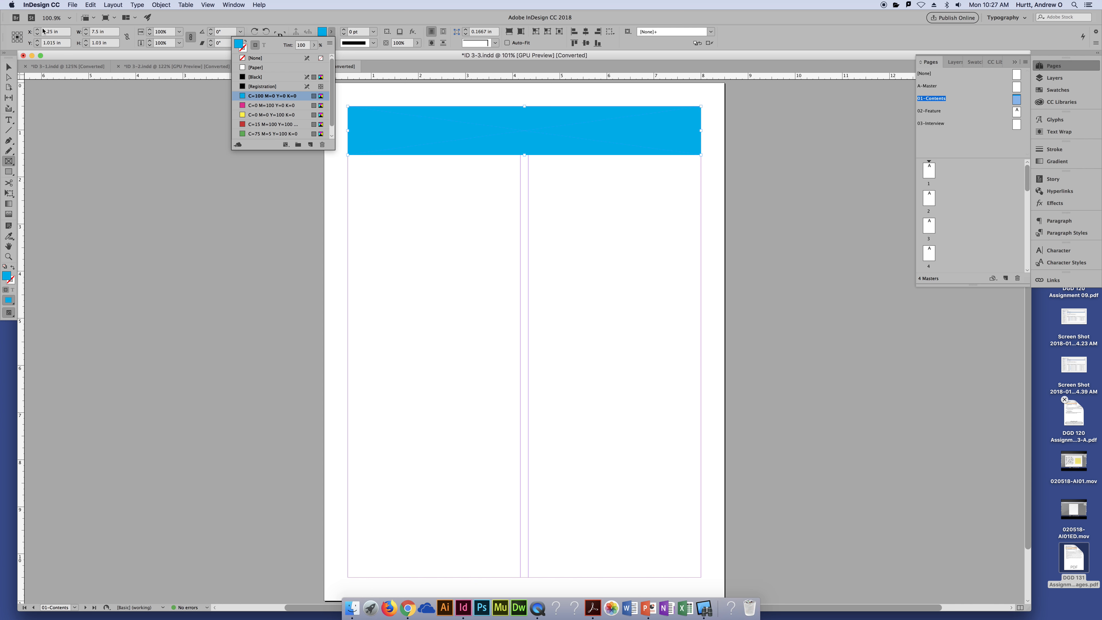
click(11, 66)
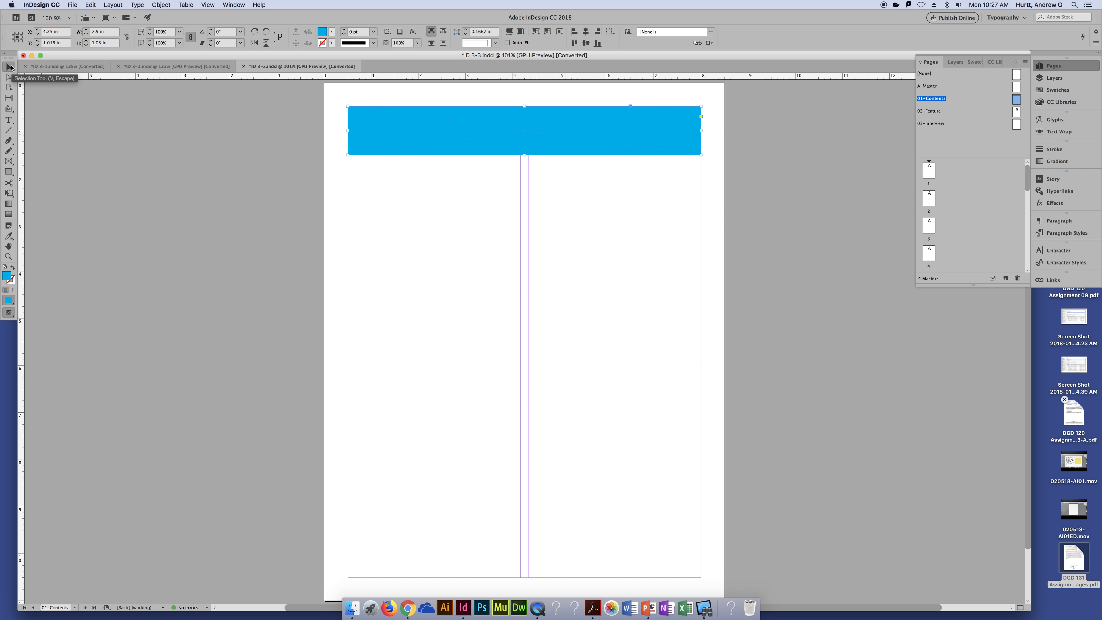
click(383, 183)
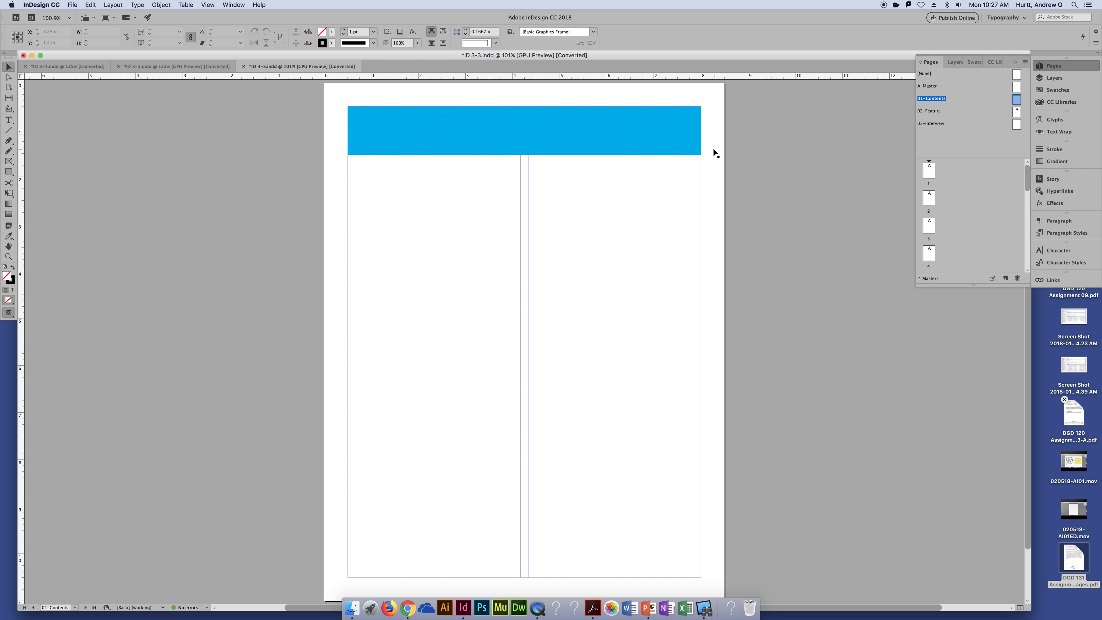
- Draw a rectangle frame about 3.67 by 8.63 in in the first column below the header and fill it with C=100 M=0 Y=0 K=0
click(11, 162)
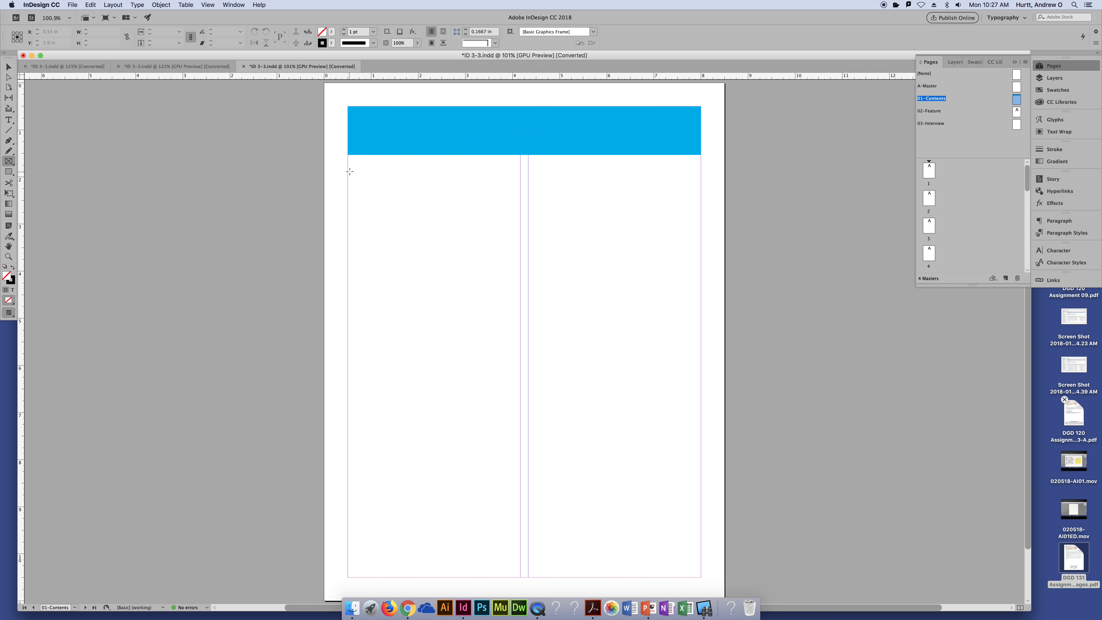
drag(347, 171, 521, 577)
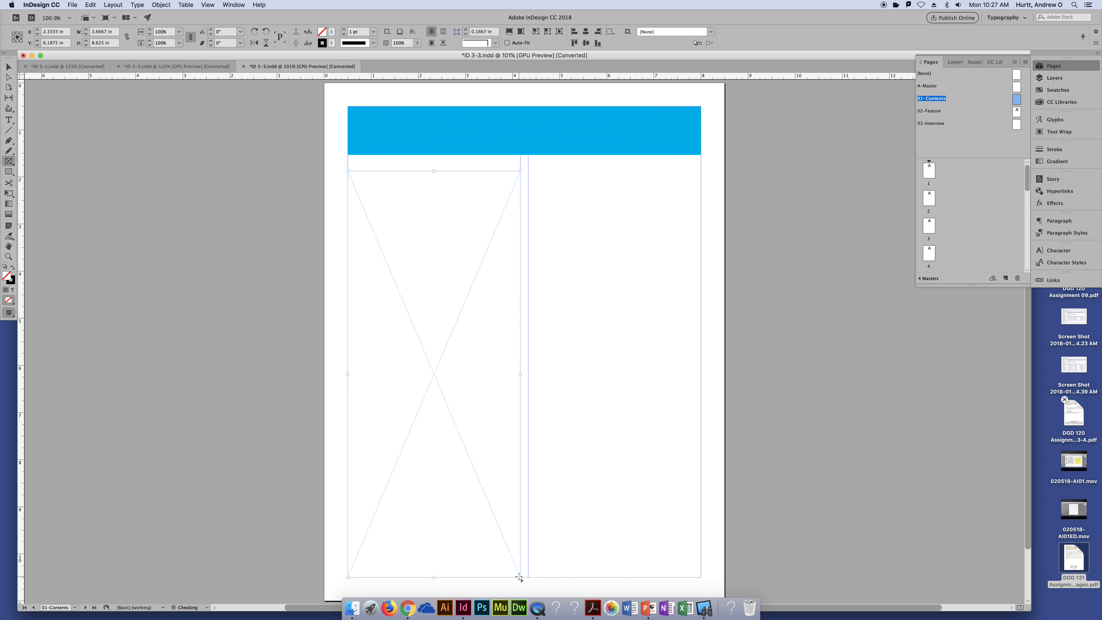
click(331, 32)
click(290, 97)
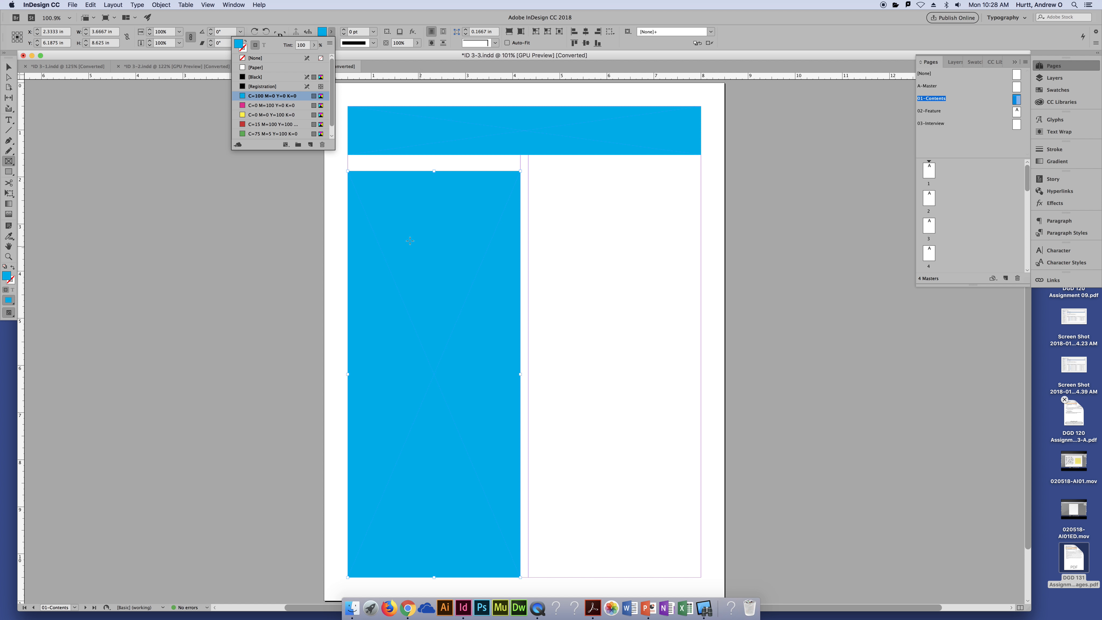
click(247, 169)
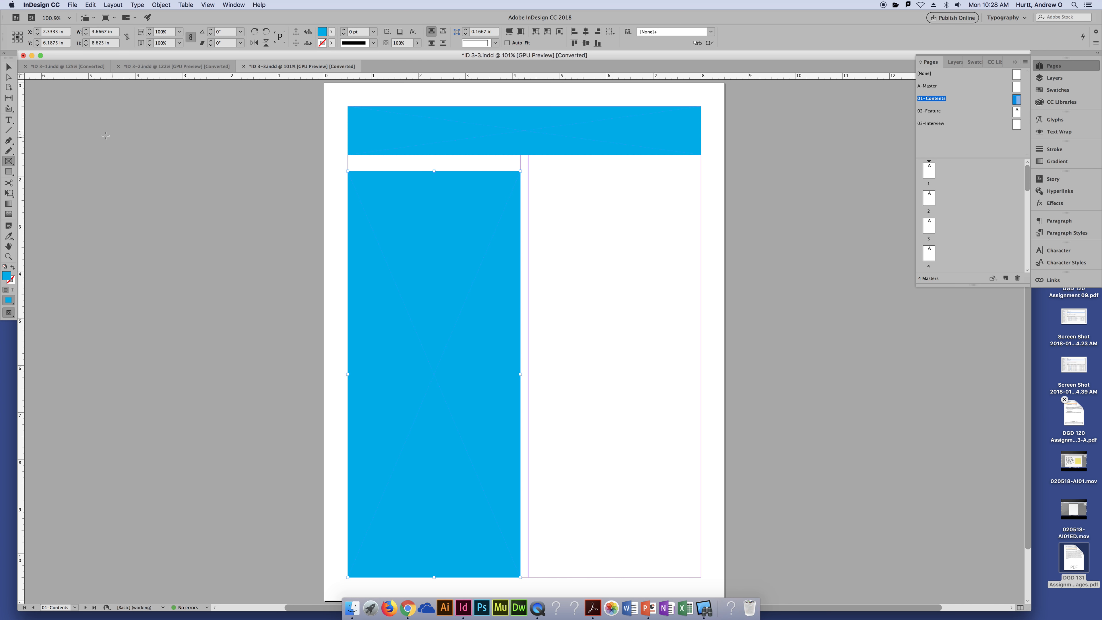
- Duplicate the tall frame into the second column and lower the copy's upper edge to make it about 4.4 in high
click(9, 67)
drag(476, 244, 586, 251)
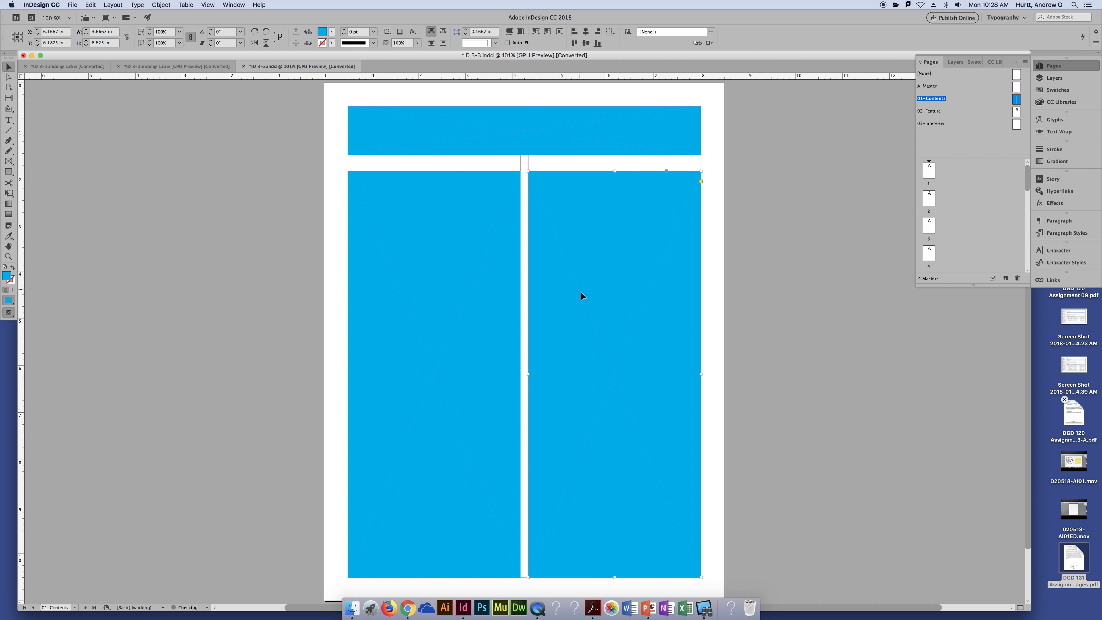
drag(615, 172, 612, 370)
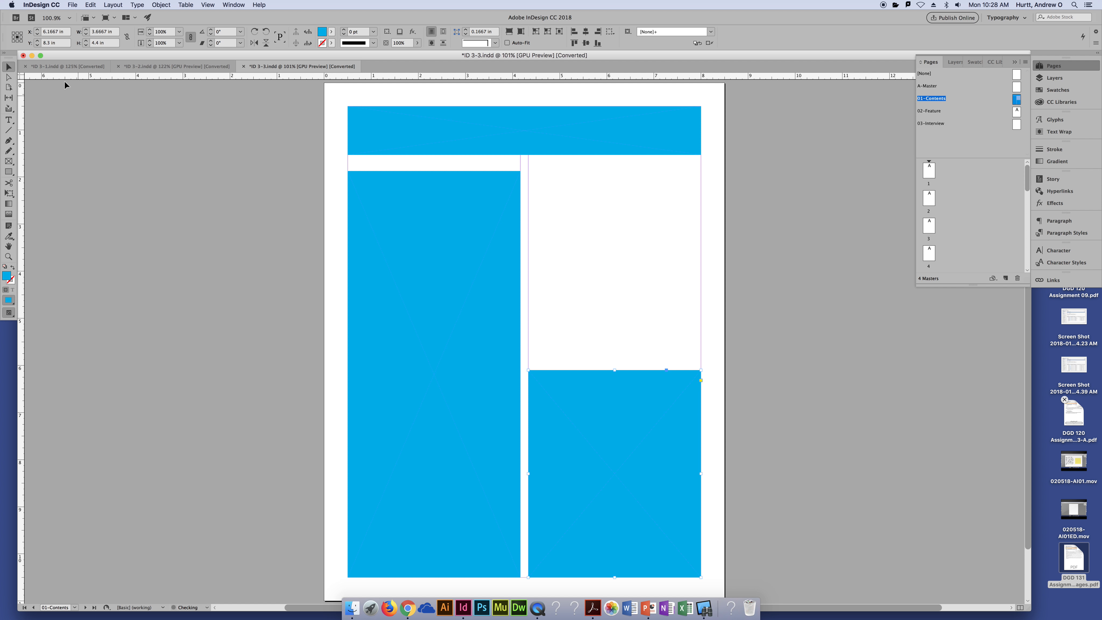
- Duplicate the second-column frame upward, shorten the copy to about 2.475 in, and extend the lower frame to about 5.85 in
click(9, 172)
key(v)
drag(619, 456, 629, 261)
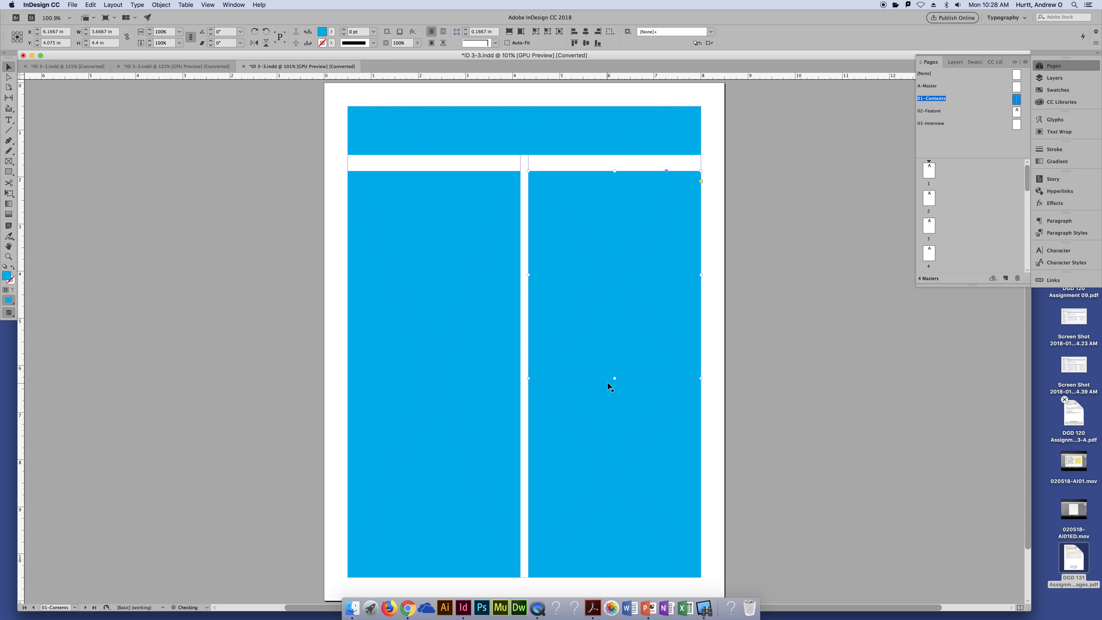
drag(614, 377, 618, 287)
click(624, 400)
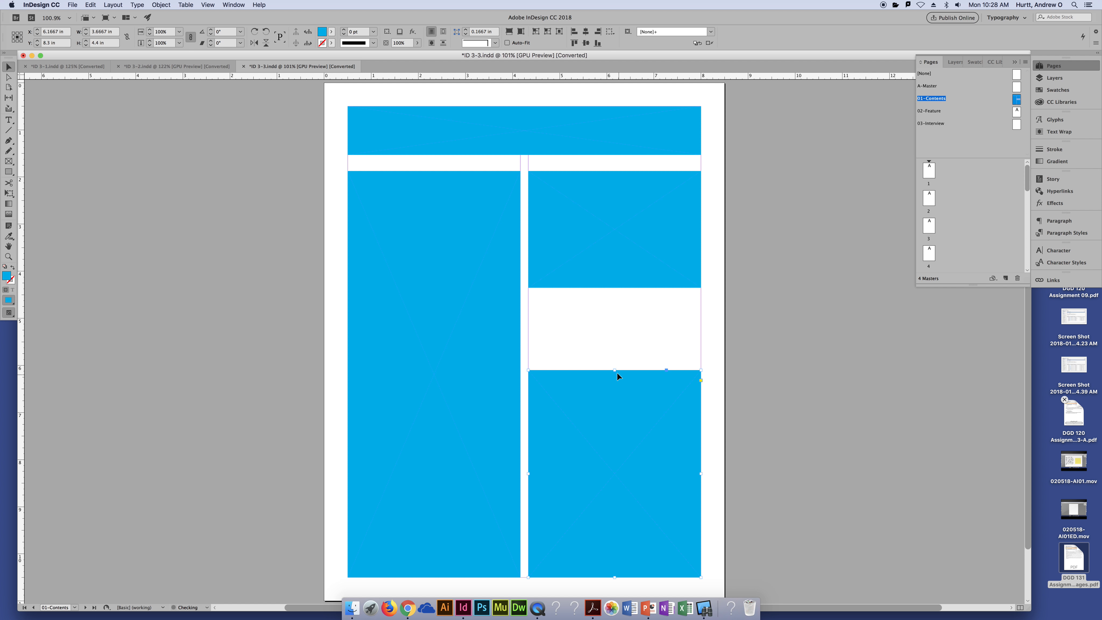
drag(614, 370, 615, 301)
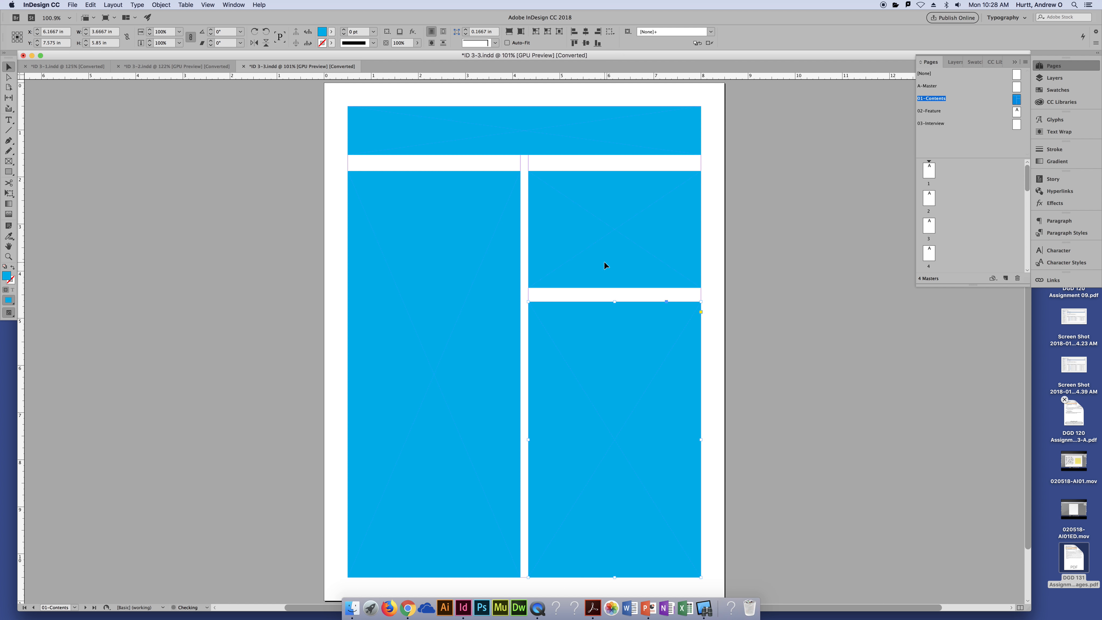
- Fill the upper frame in the second column with the green swatch C=75 M=5 Y=100 K=0 and deselect it
click(605, 265)
click(331, 31)
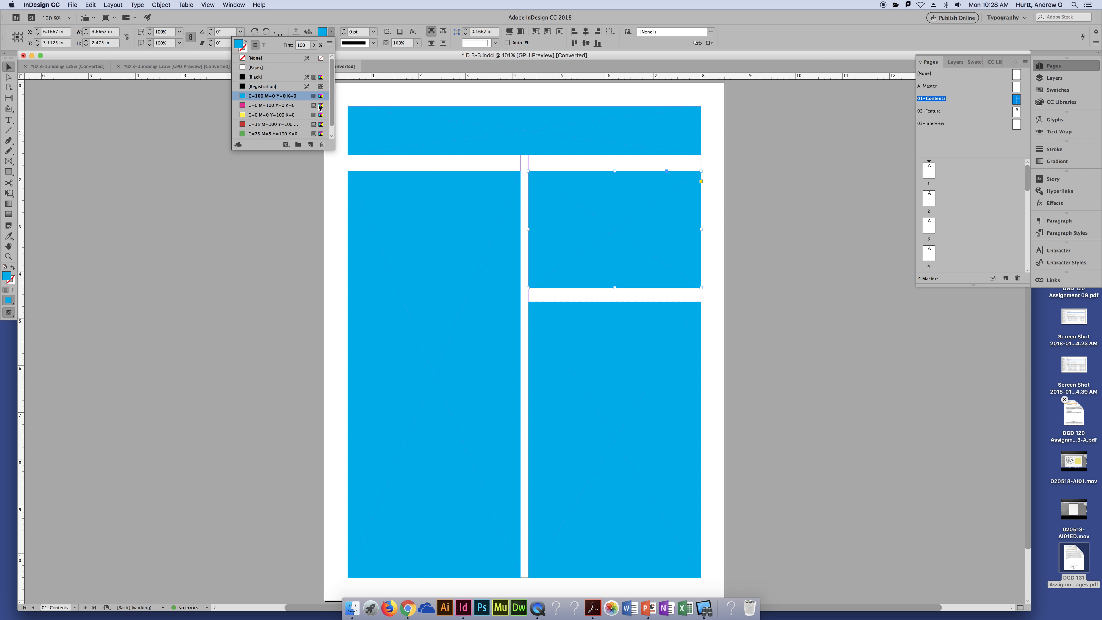
click(256, 135)
click(799, 251)
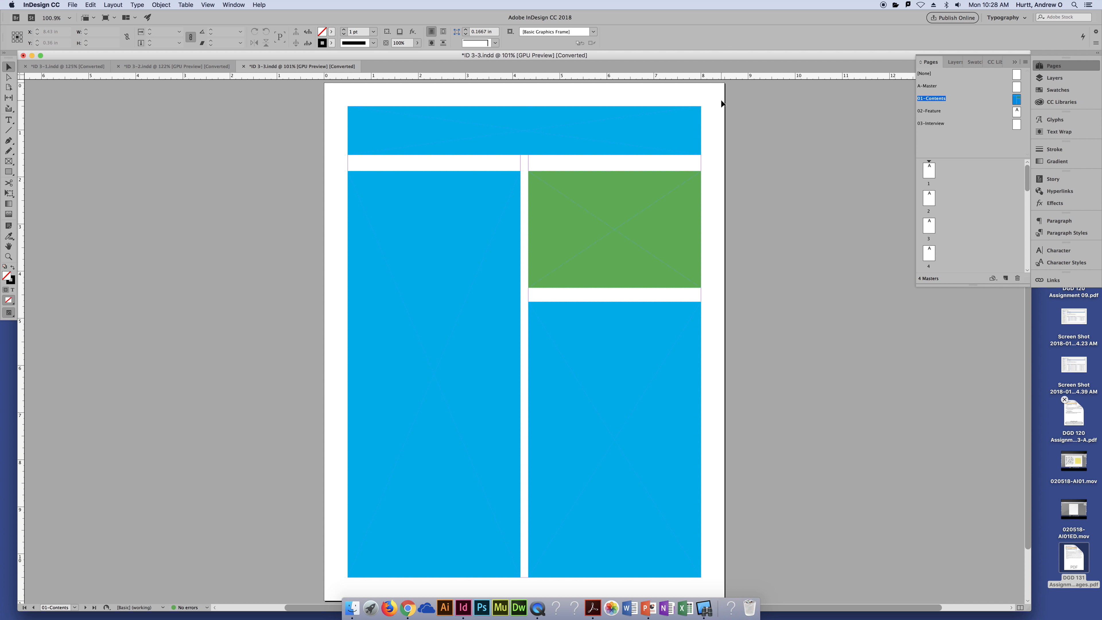
- Raise the lower edges of the tall first-column frame and lower second-column frame together, leaving a footer gap above the bottom margin
click(564, 416)
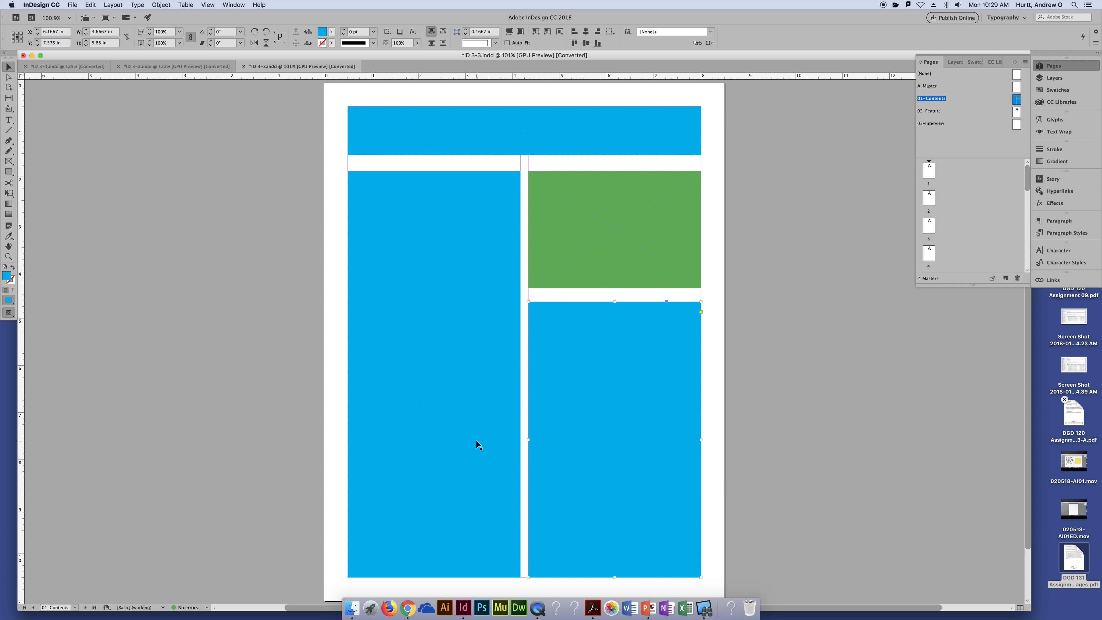
click(867, 456)
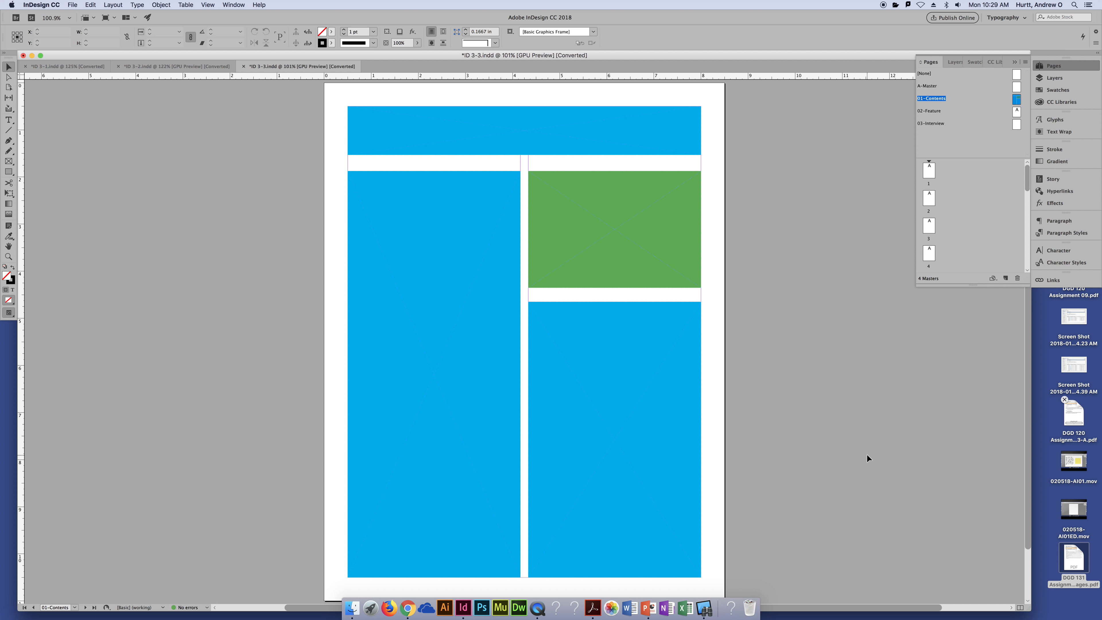
scroll(853, 458, down, 3)
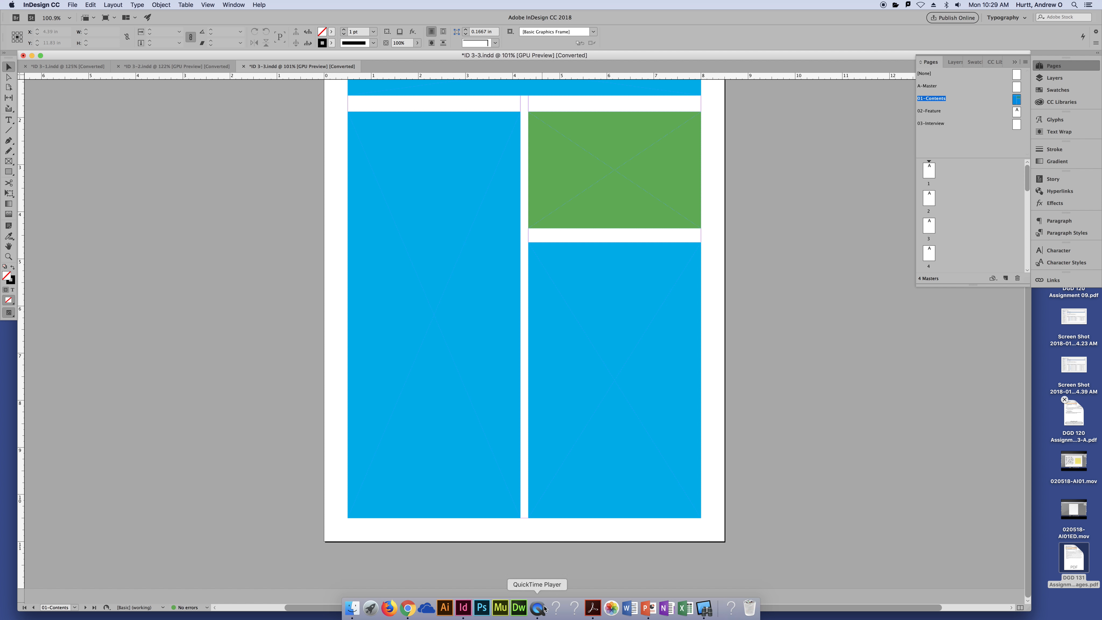
drag(582, 530, 451, 455)
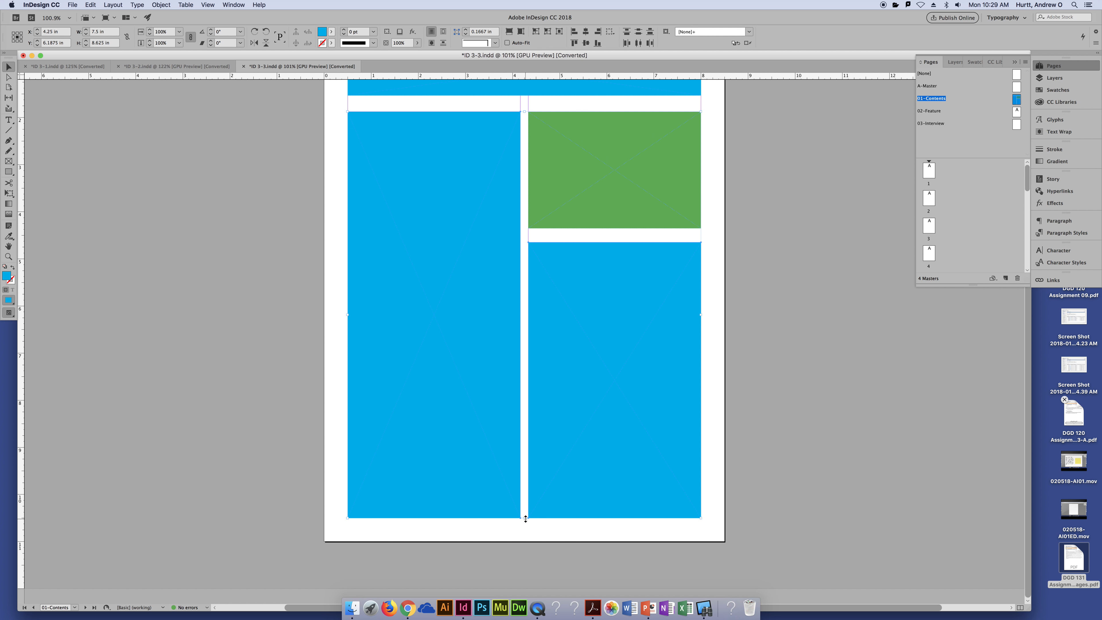
drag(526, 518, 527, 500)
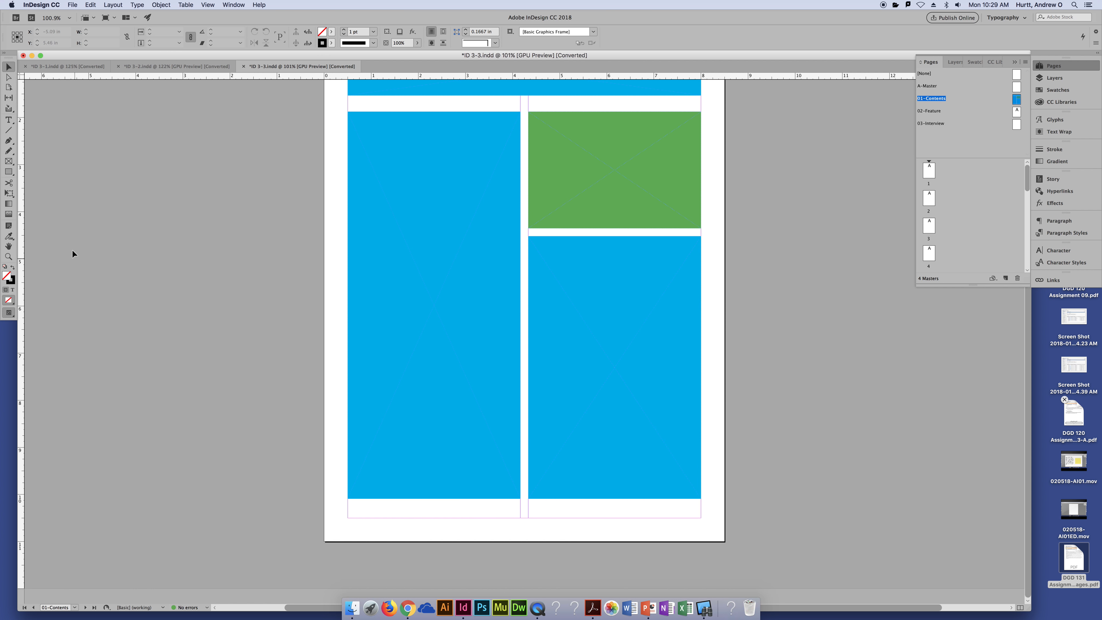
- Draw a text frame about 3.6 by 0.375 in in the first column's footer gap and enter "Title Issue#"
scroll(67, 249, up, 2)
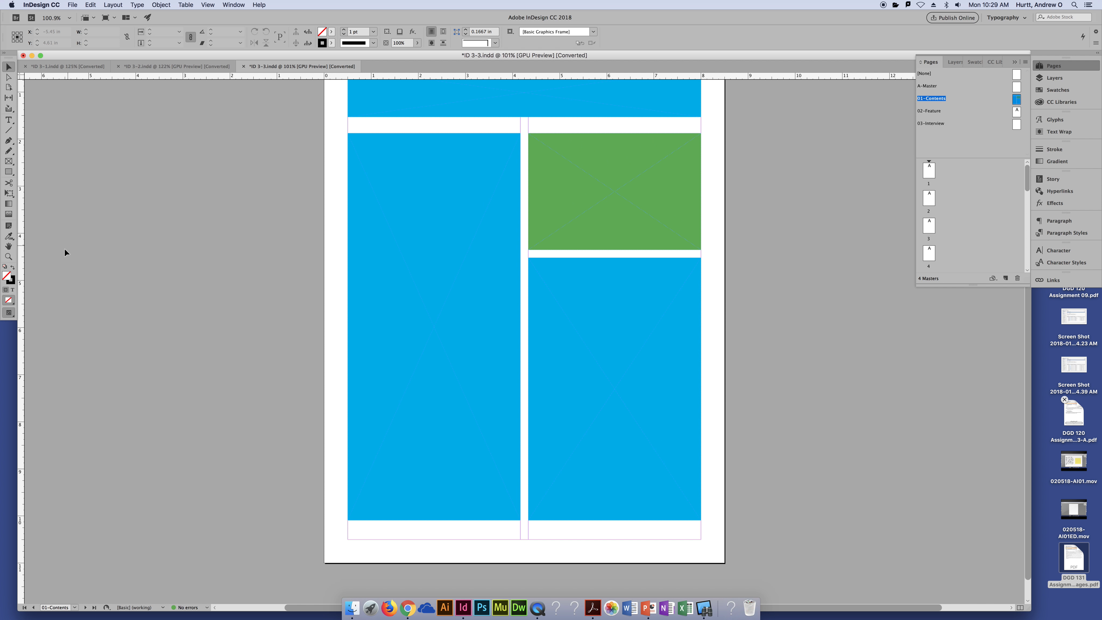
click(10, 121)
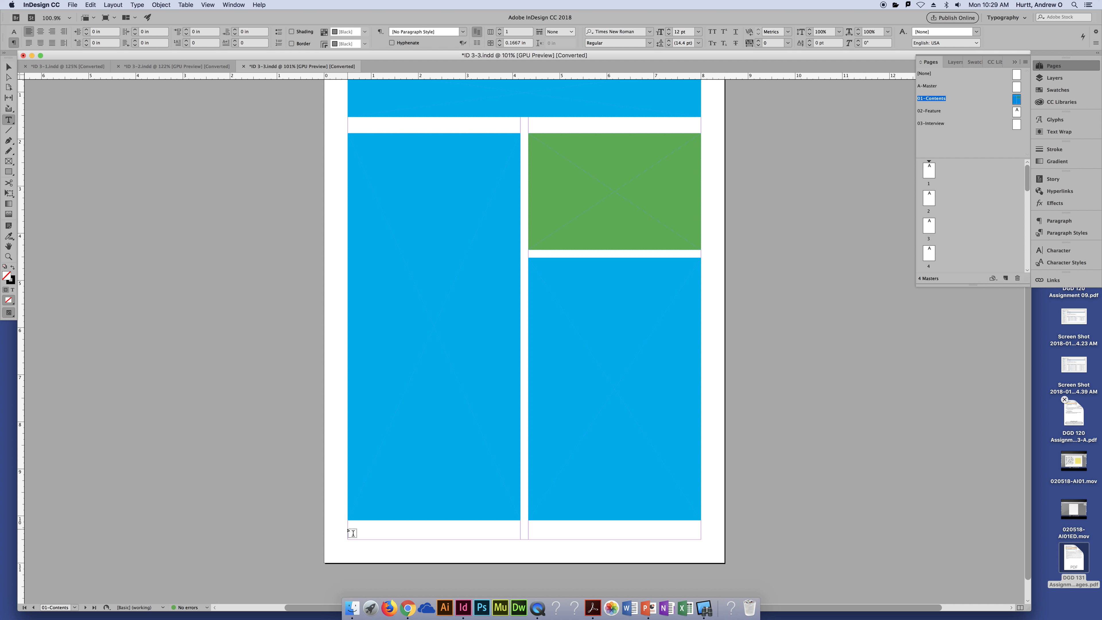
drag(351, 523, 518, 540)
text(Tit)
key(BackSpace)
text(tle Issue#)
click(8, 66)
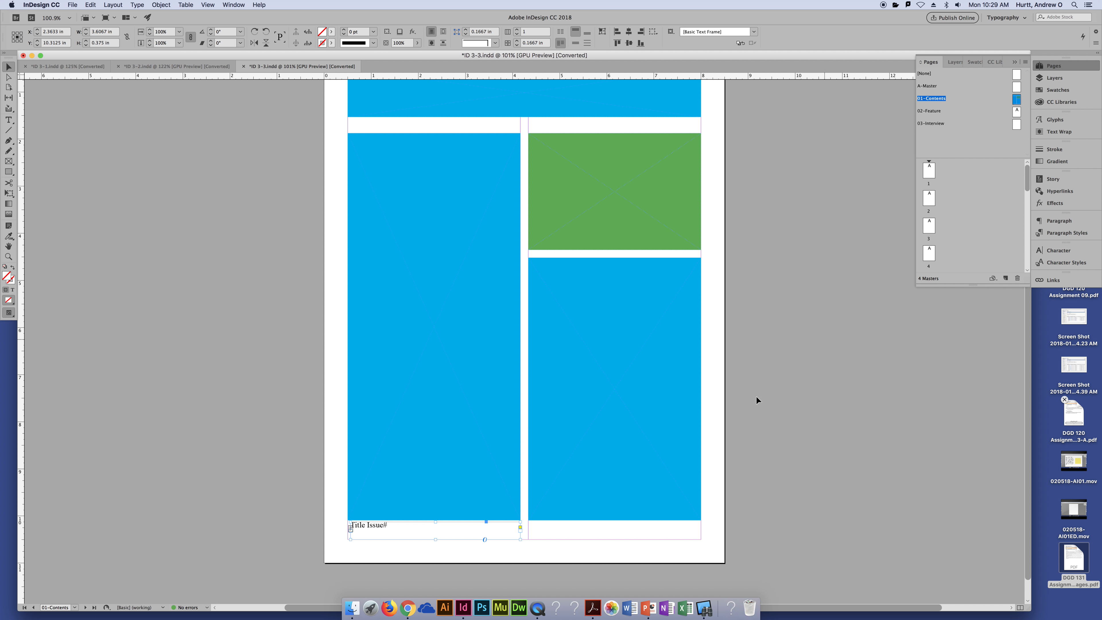
- Lower the upper edge of the footer text frame to make it about 0.2 in high, and deselect it
triple_click(370, 525)
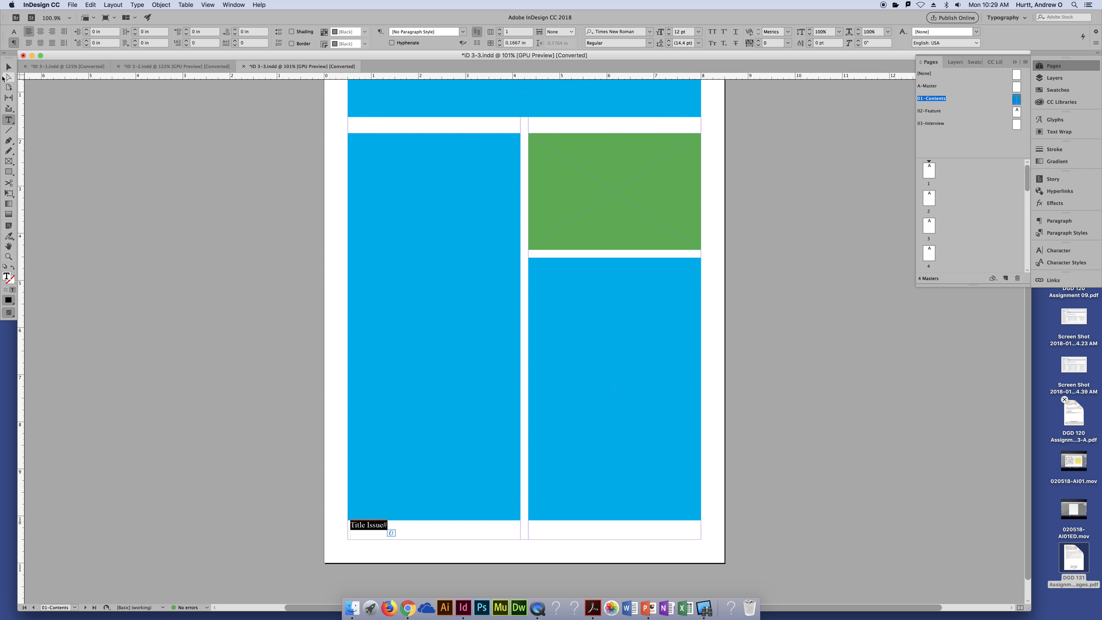
click(16, 68)
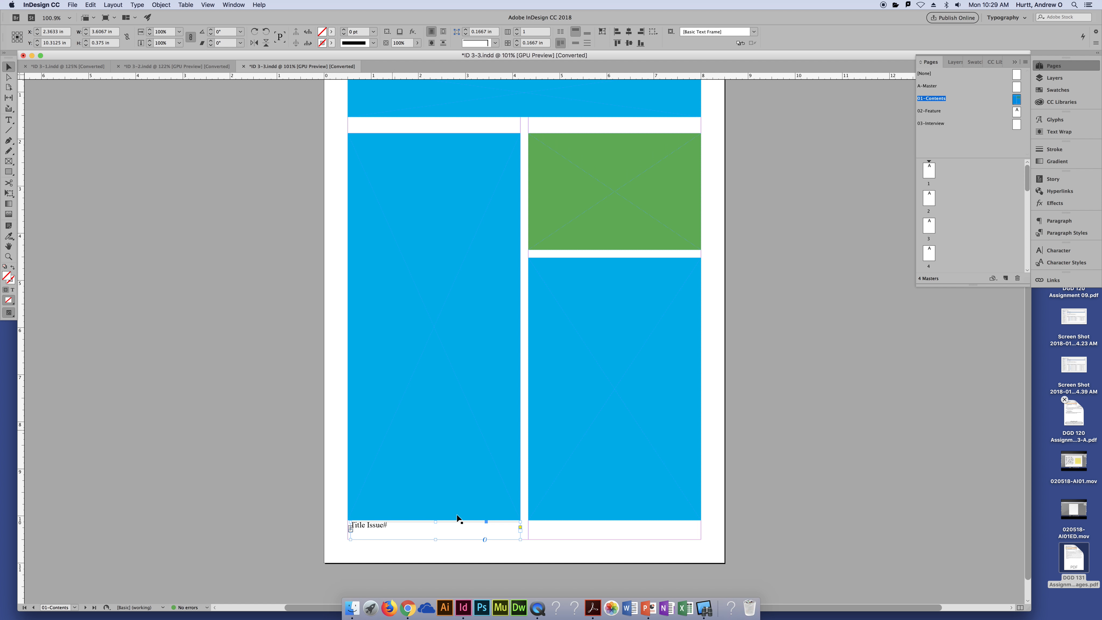
drag(434, 522, 434, 530)
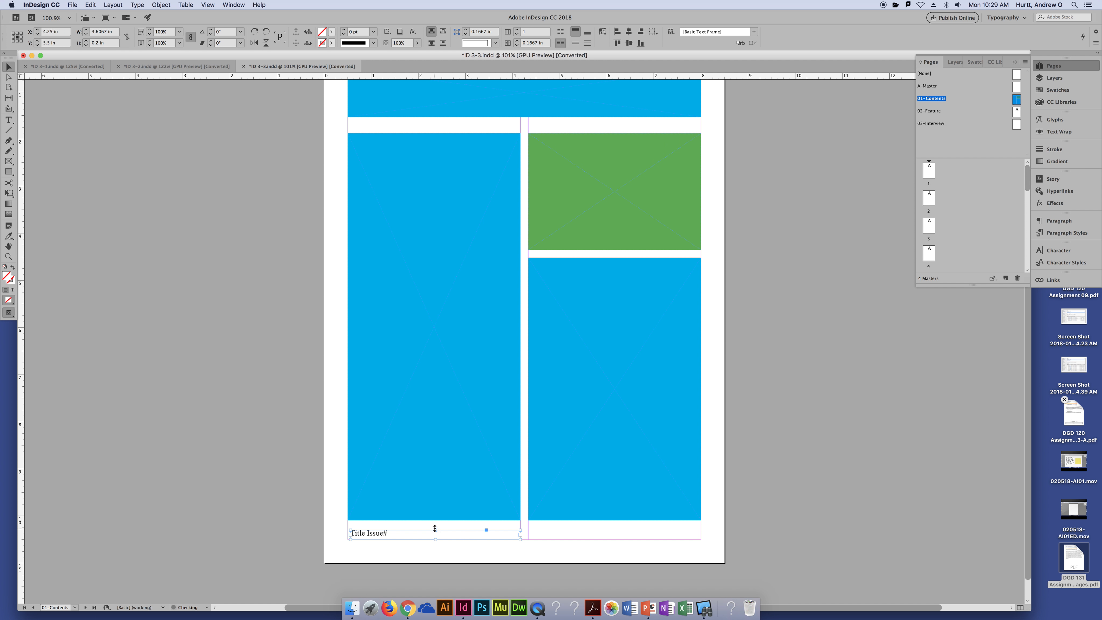
click(462, 547)
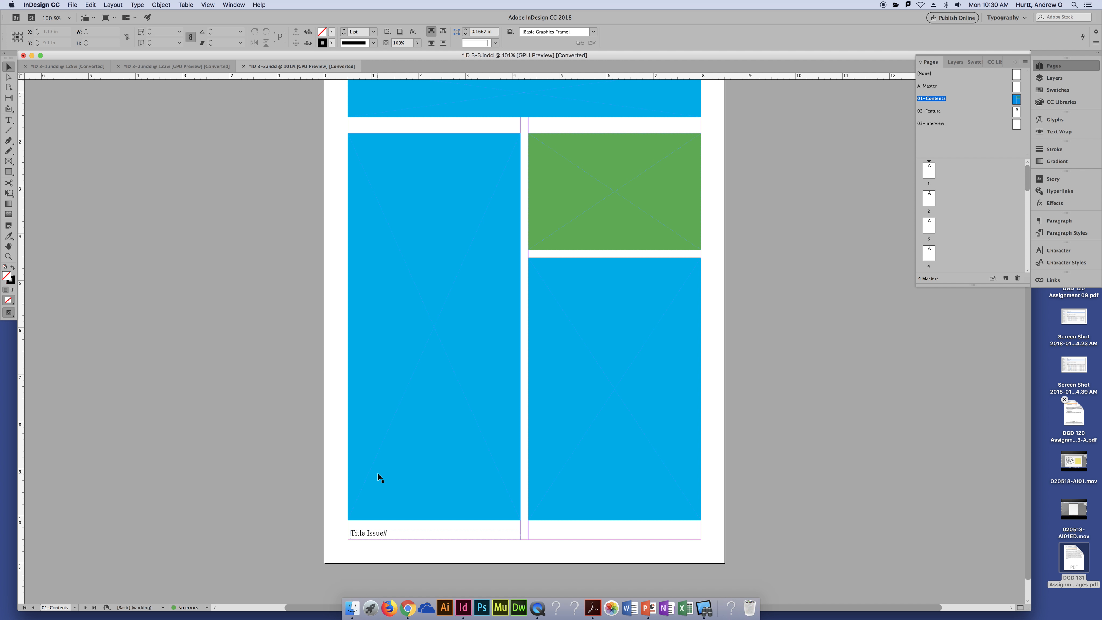
- Delete the ordinary space between "Title" and "Issue#" in the footer text, trying a tab in its place and removing it
key(super+equal)
key(super+equal)
drag(407, 480, 467, 329)
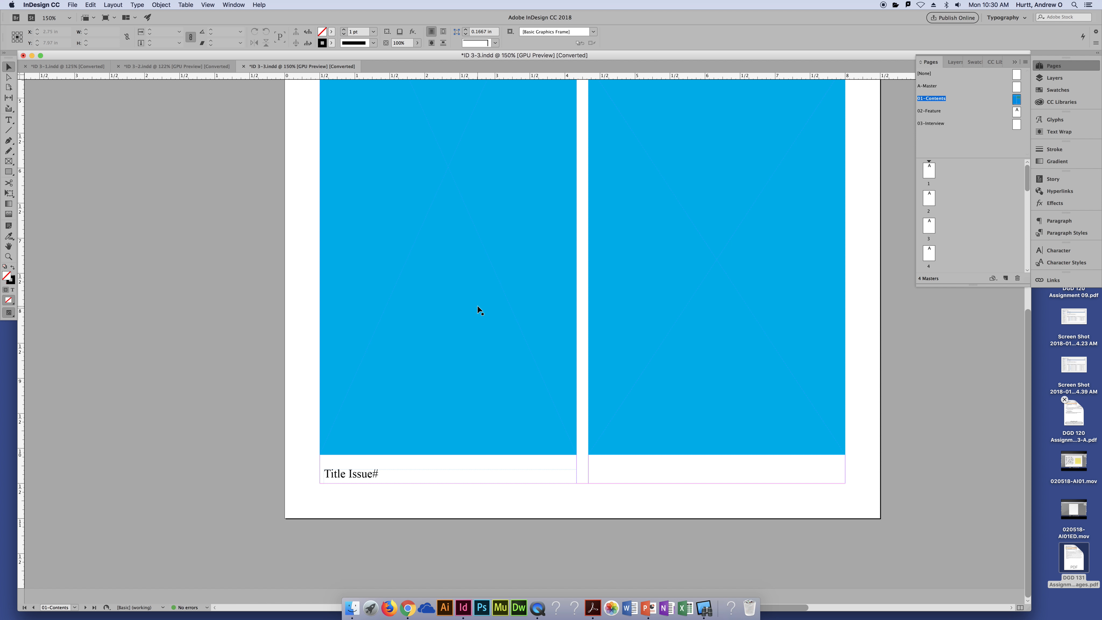
double_click(373, 476)
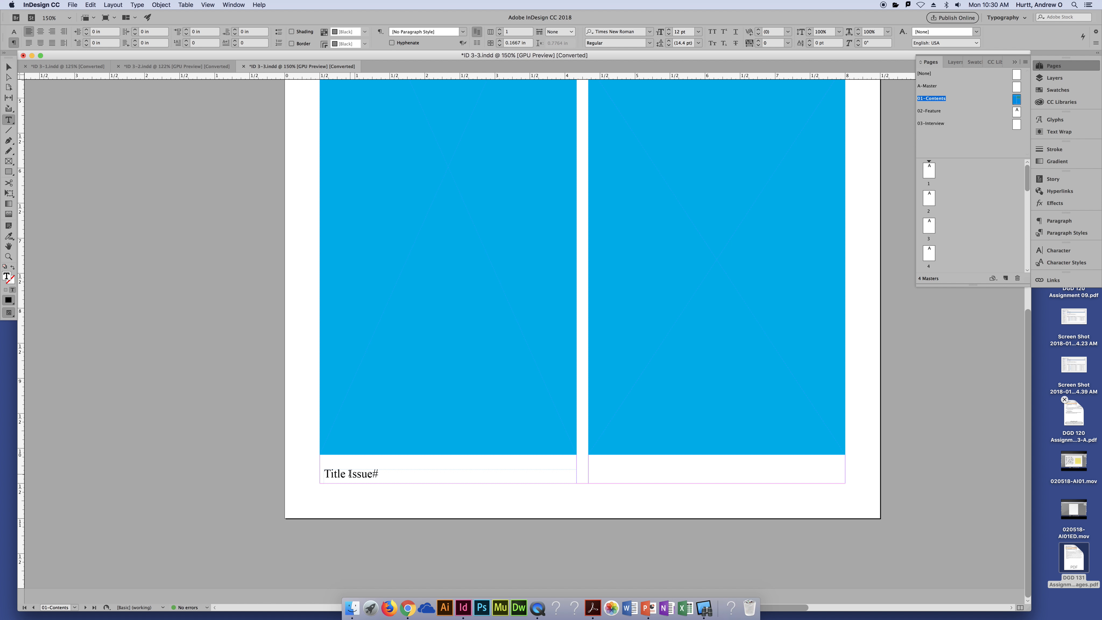
key(BackSpace)
key(Tab)
key(BackSpace)
key(Tab)
key(BackSpace)
- Insert an em space between "Title" and "Issue#" in the footer text
click(138, 5)
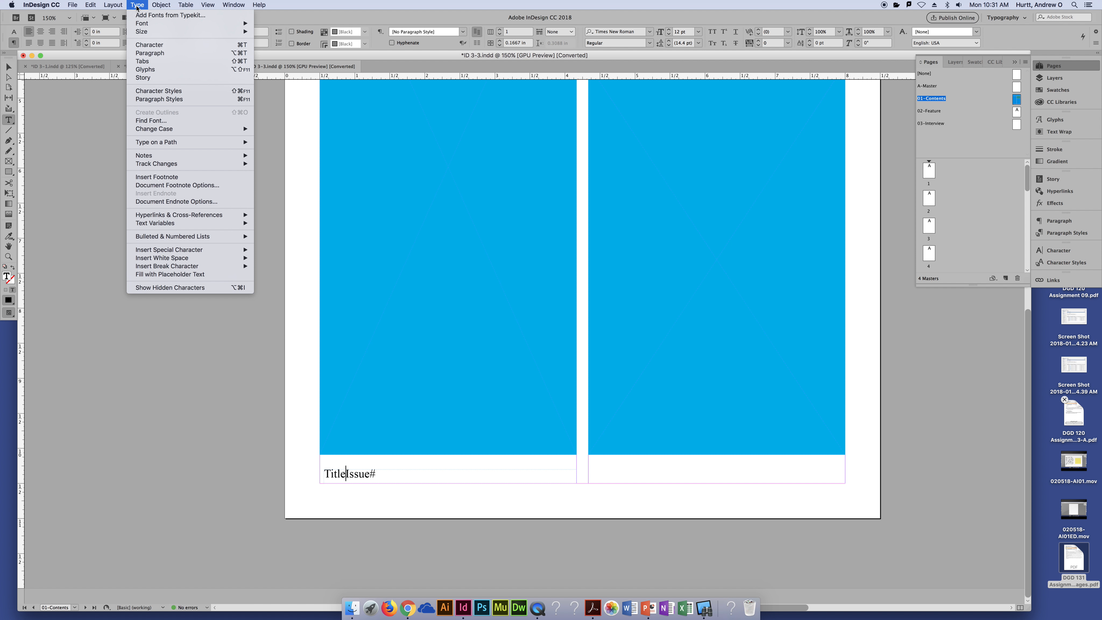
mouse_move(199, 252)
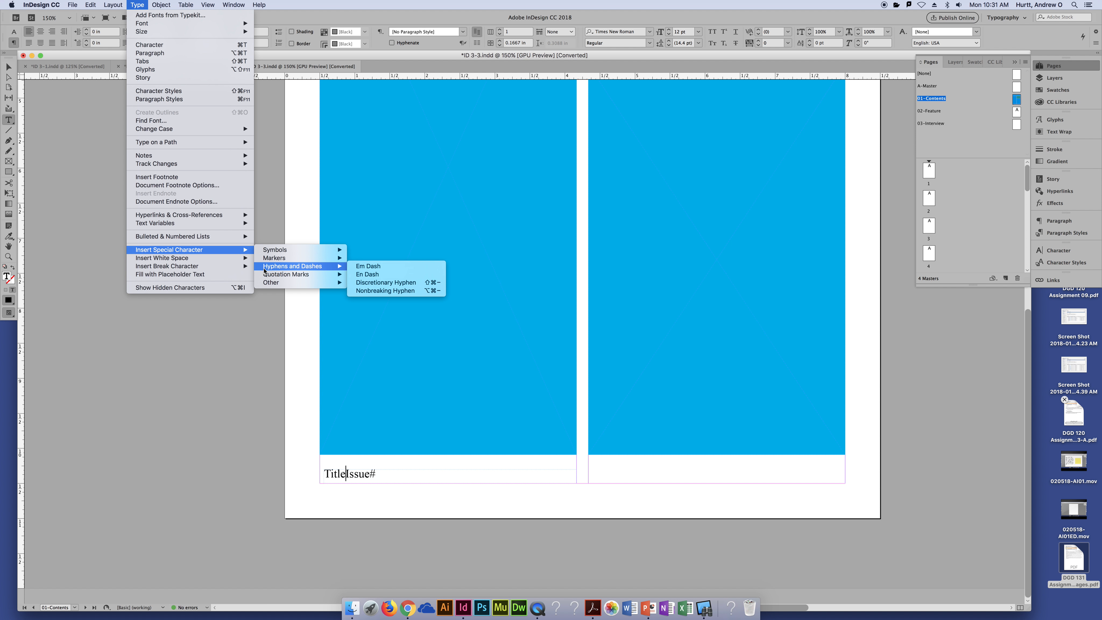
mouse_move(263, 275)
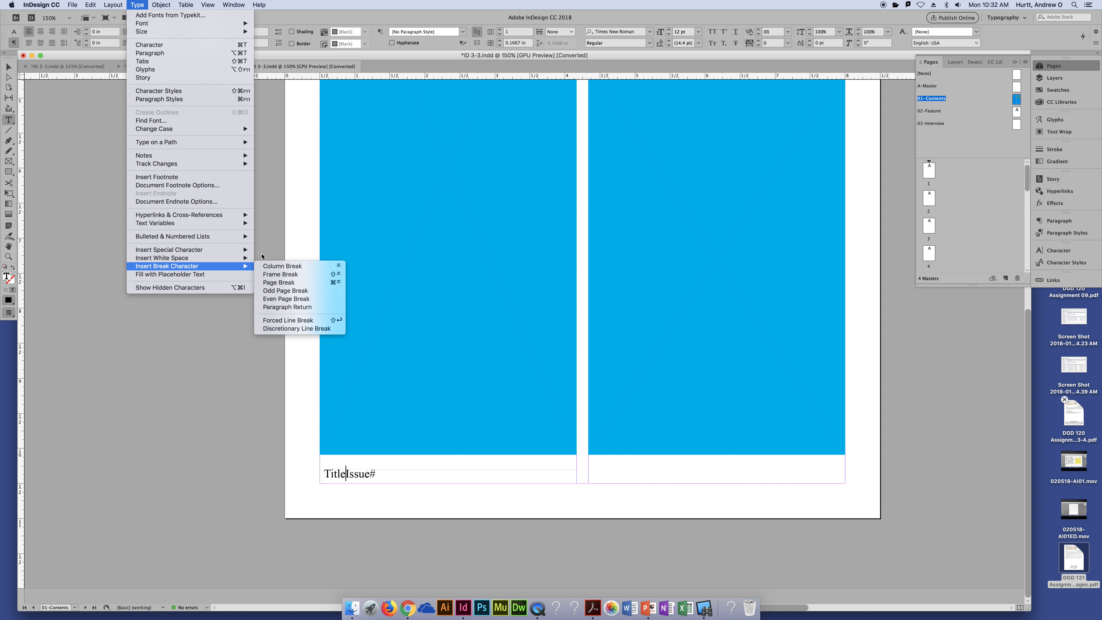
mouse_move(234, 253)
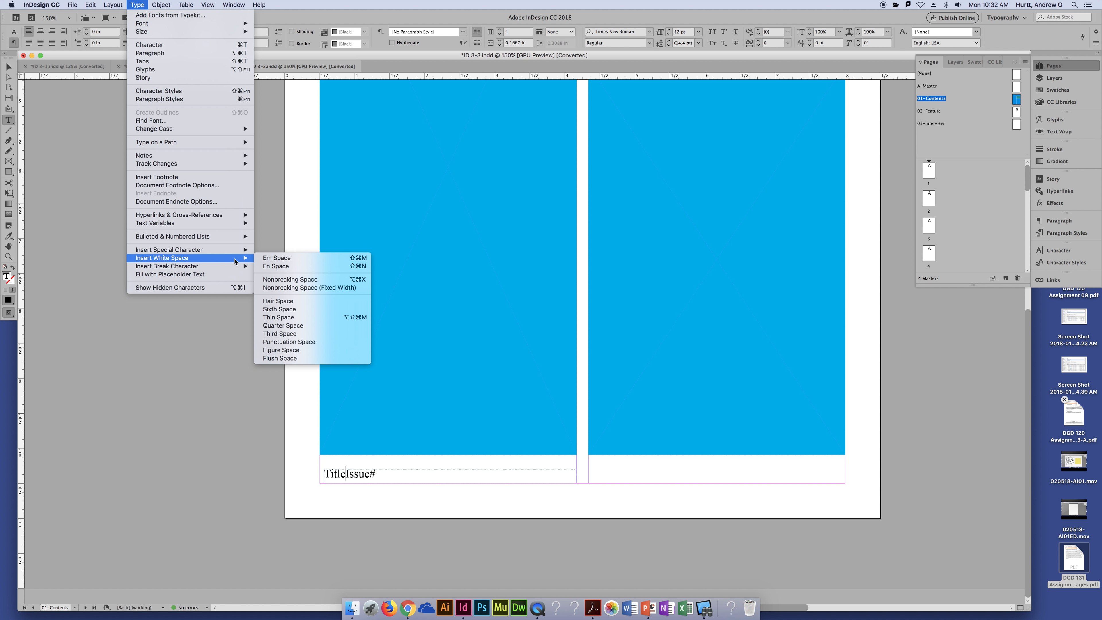
click(267, 259)
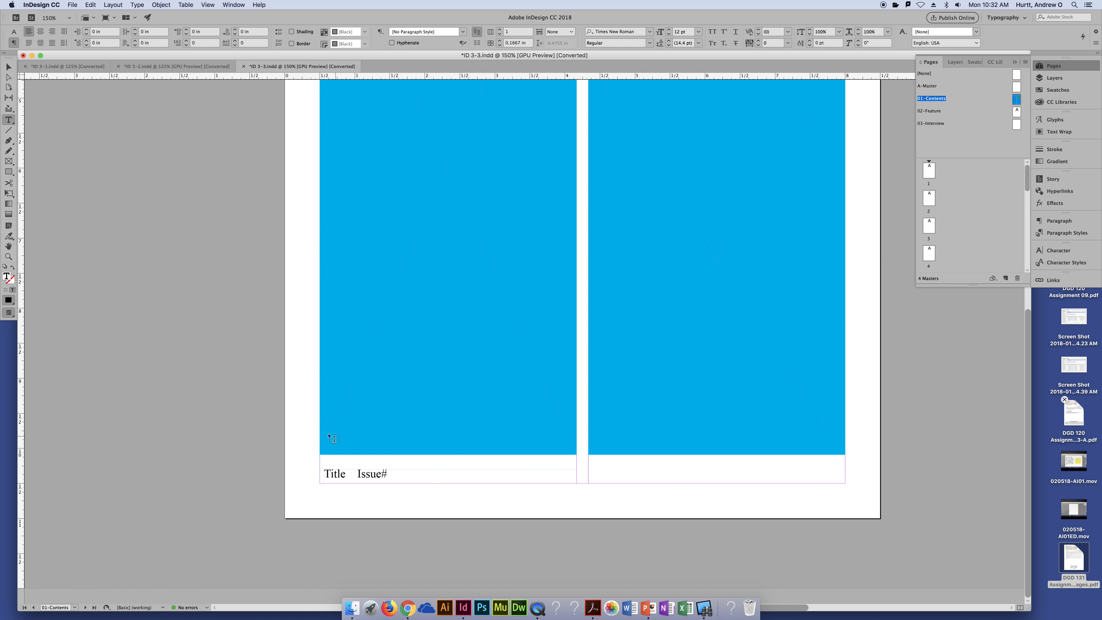
- Try a hyphen and an em dash between "Issue" and "#" in the footer text, deleting each one
click(381, 473)
text(-)
key(BackSpace)
click(137, 5)
mouse_move(183, 254)
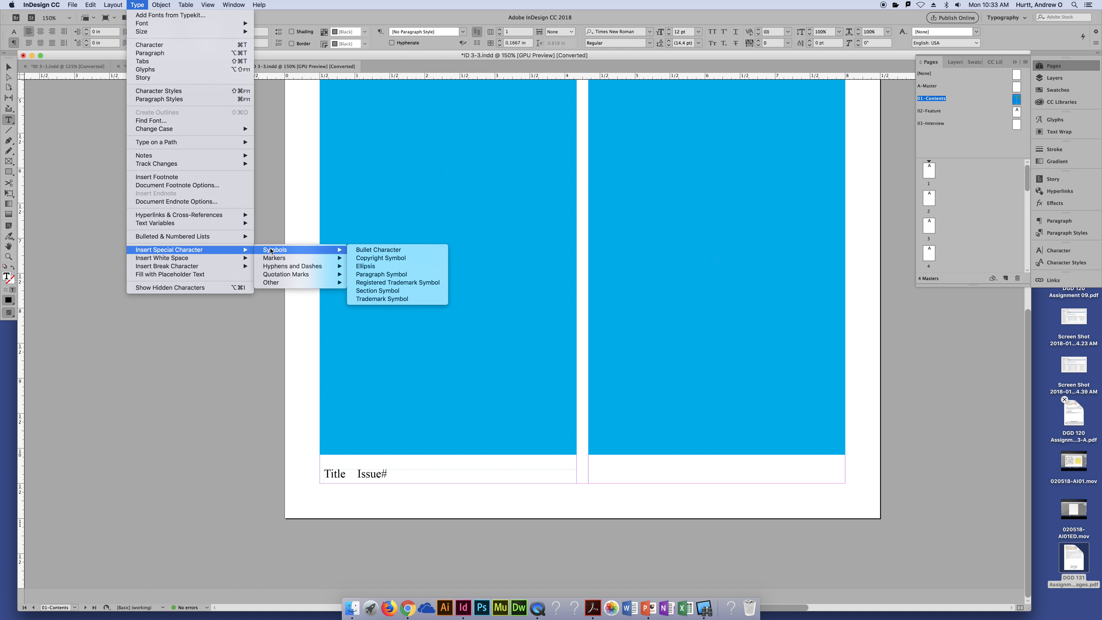
mouse_move(301, 267)
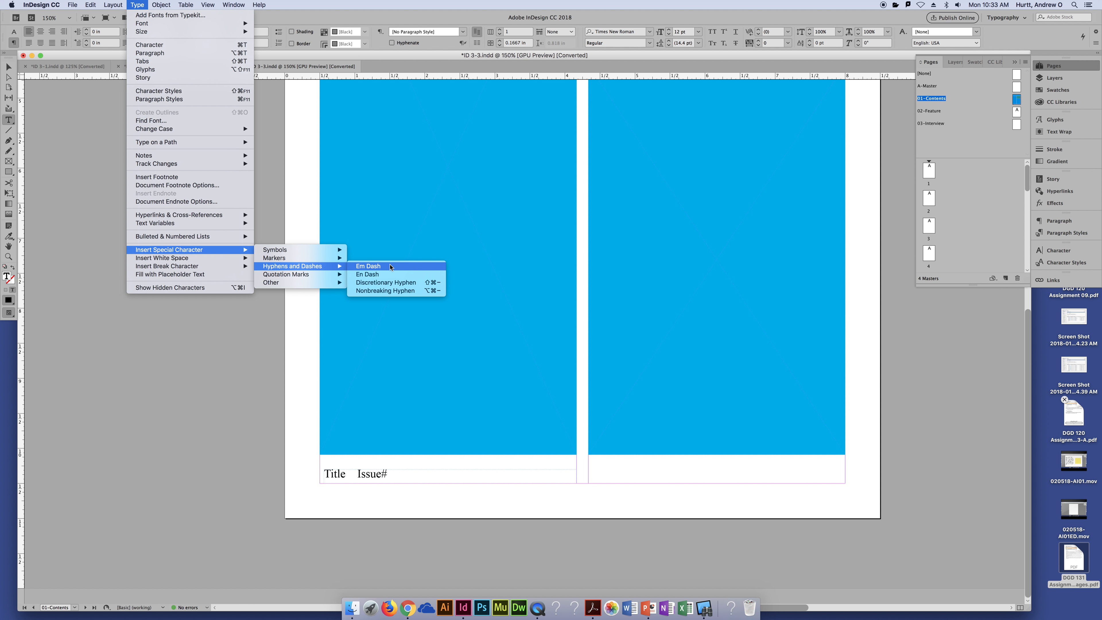
click(362, 263)
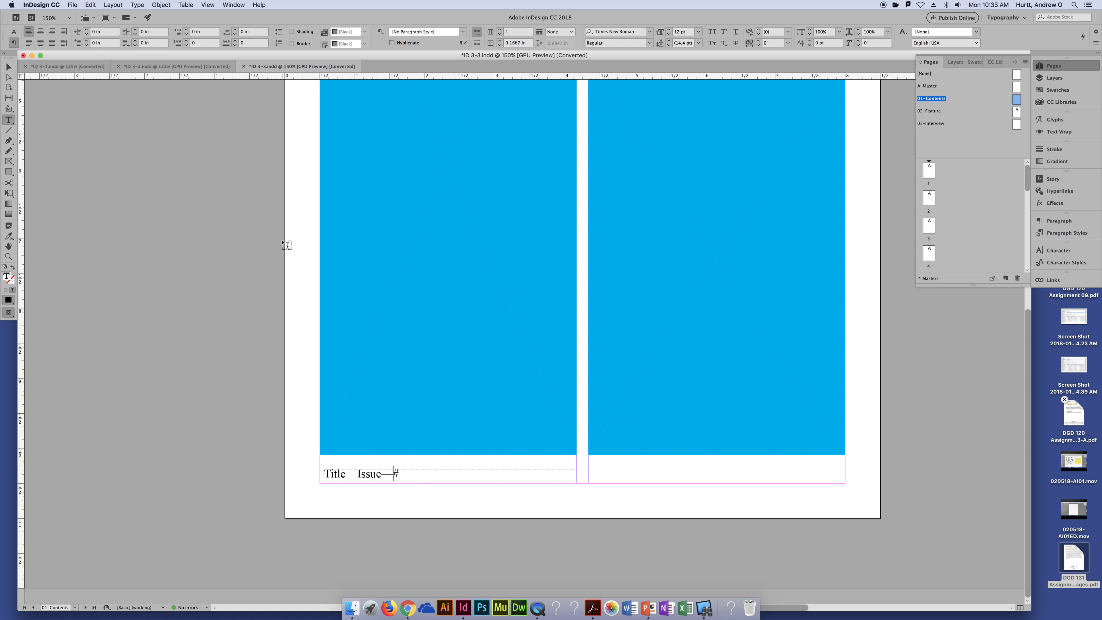
key(BackSpace)
- Insert an en dash with a space on each side between "Issue" and "#", and deselect the footer frame
click(137, 5)
mouse_move(113, 5)
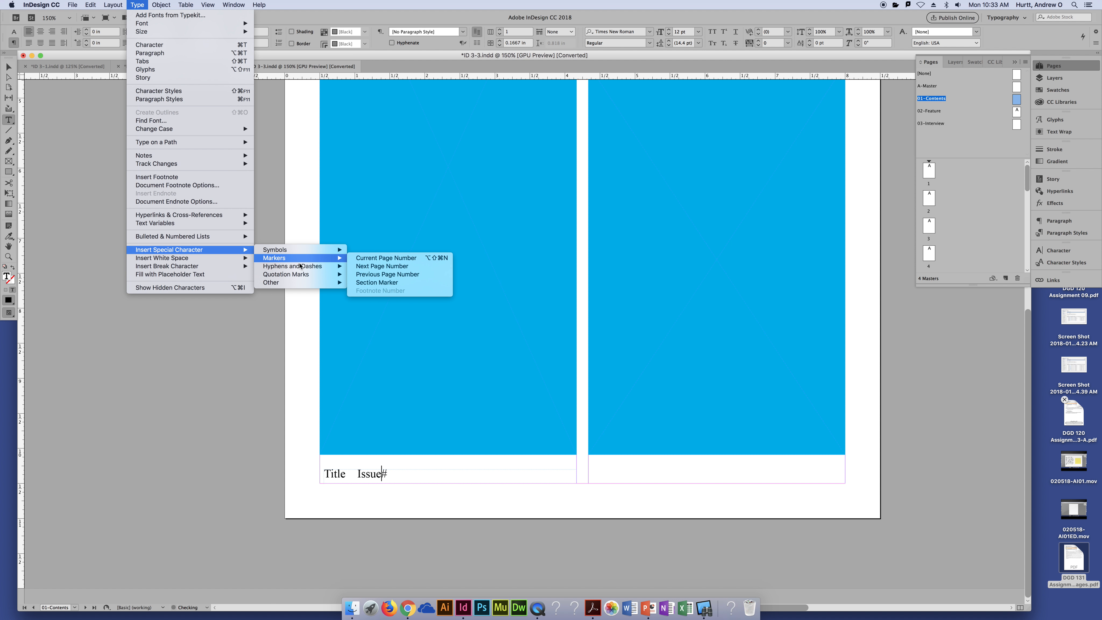
click(366, 274)
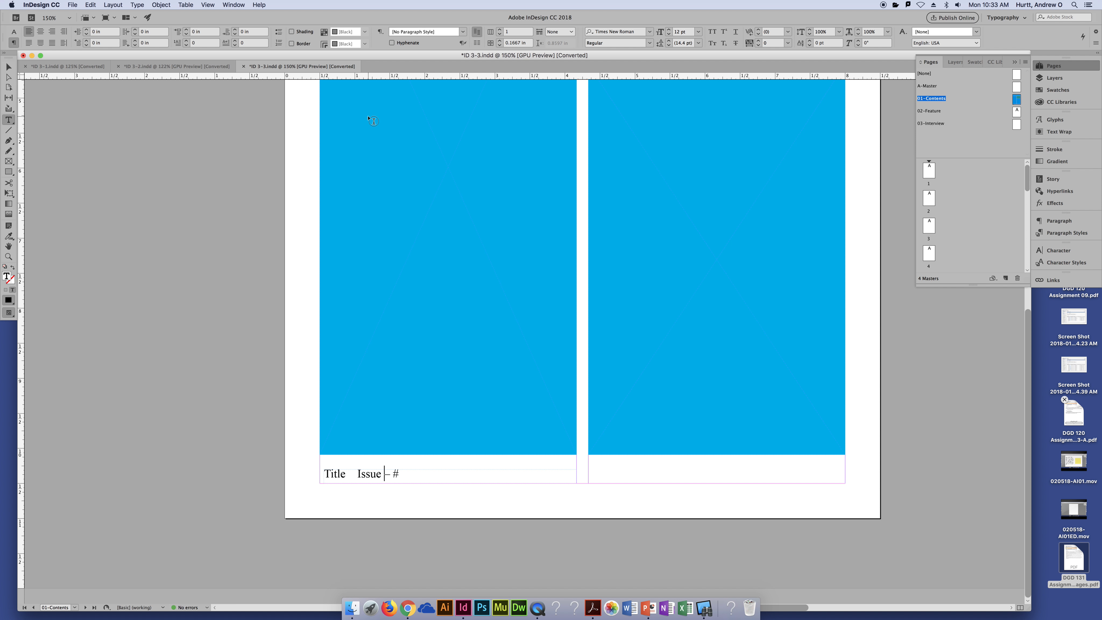
click(11, 70)
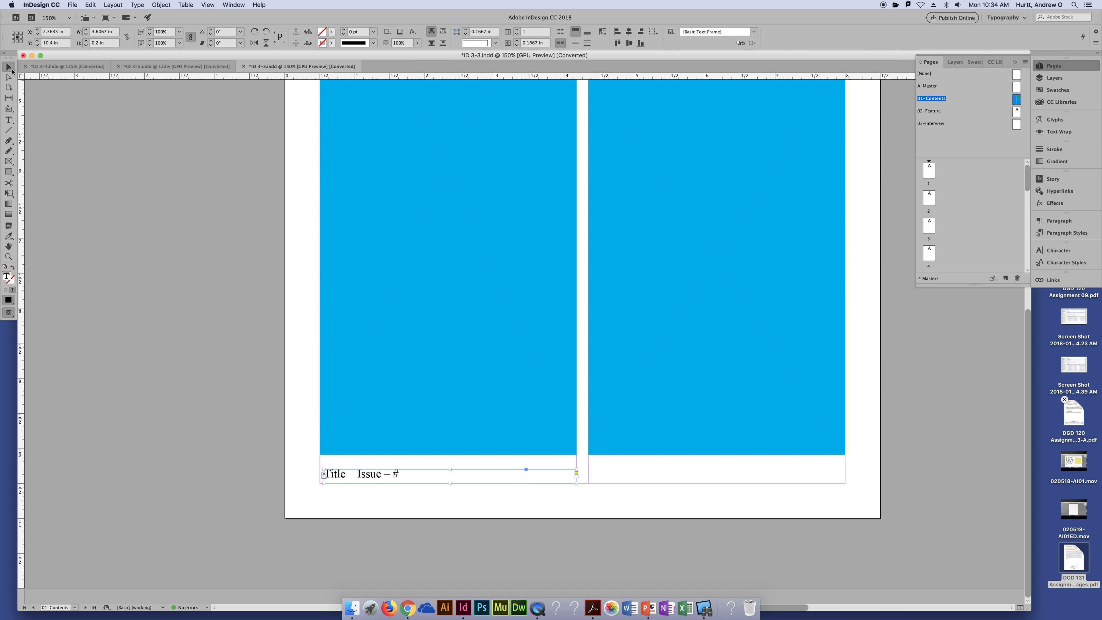
click(169, 196)
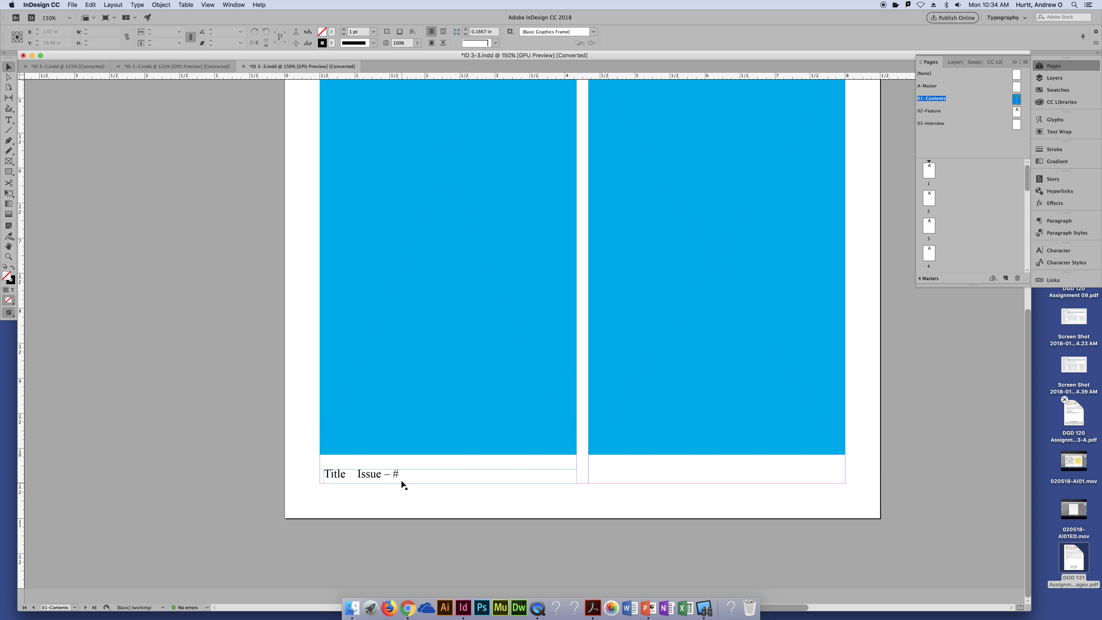
- Duplicate the footer text frame into the second column's footer gap and replace the copy's "Title" with "Contents"
click(390, 474)
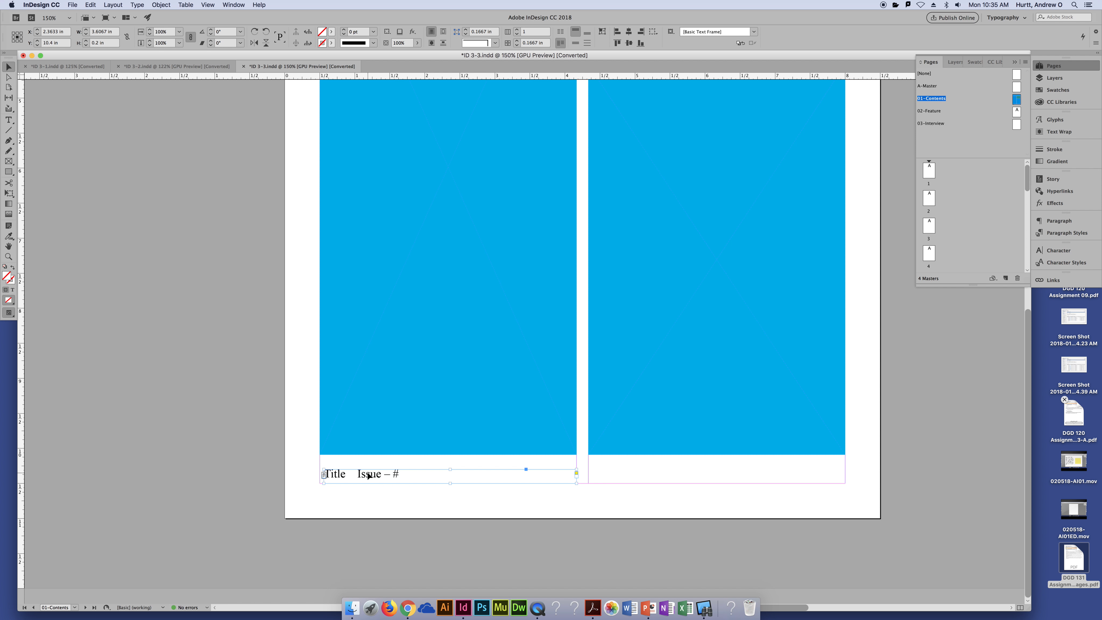
drag(369, 475, 637, 487)
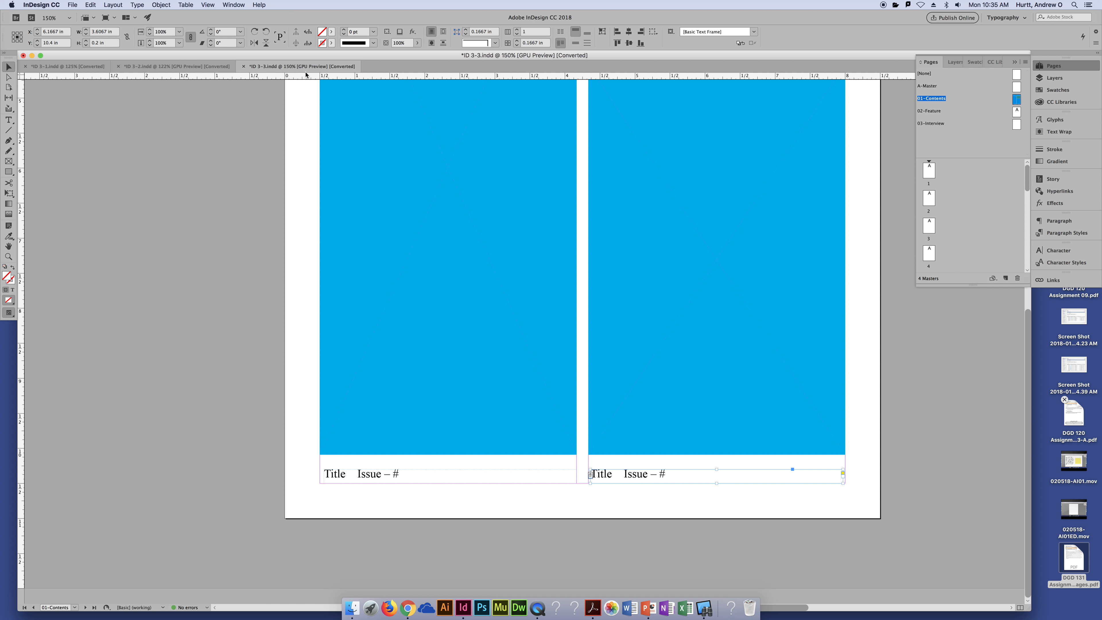
triple_click(603, 475)
click(605, 473)
double_click(605, 472)
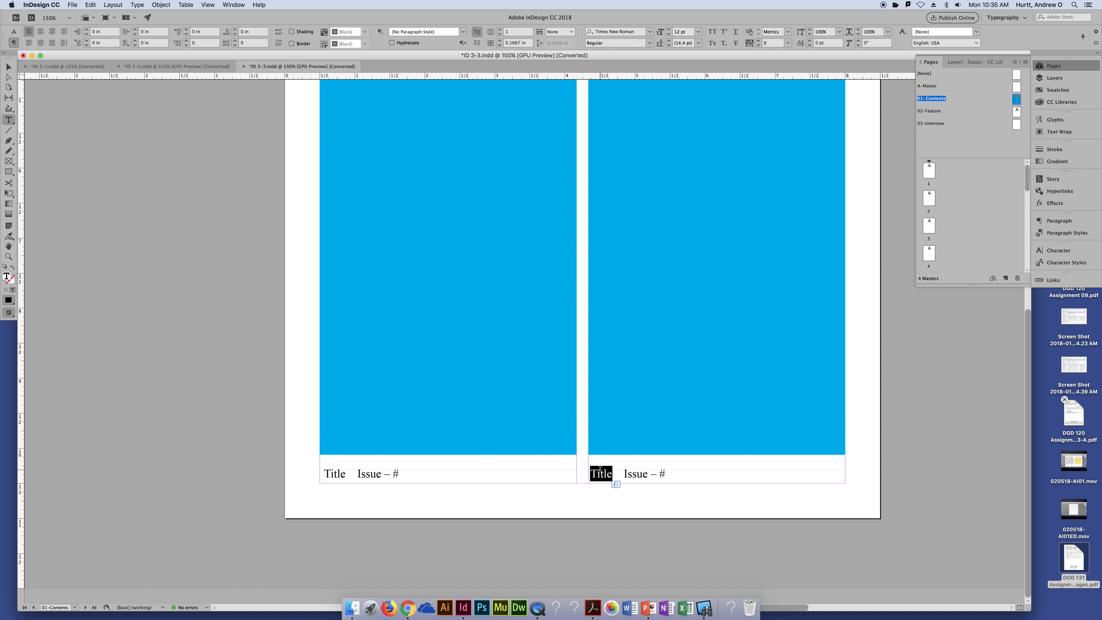
text(Contents)
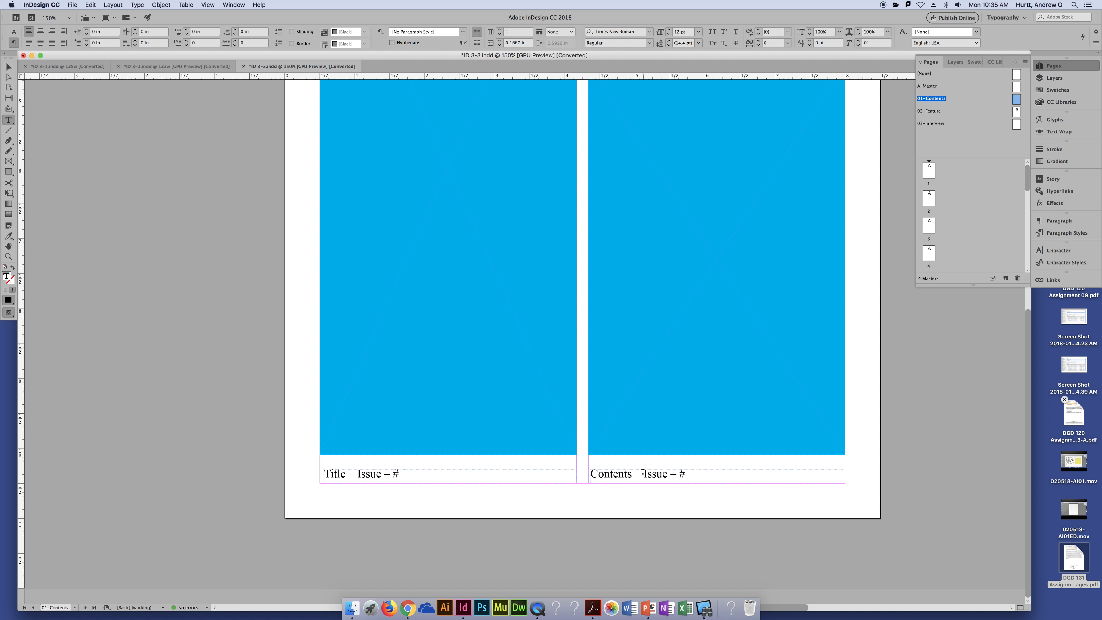
- Replace "Issue – #" in the second column's footer with "PG", keeping the em space after "Contents"
mouse_move(644, 473)
mouse_down()
mouse_move(687, 474)
mouse_move(639, 473)
mouse_up()
text(Pg)
key(End)
key(shift+Left)
key(shift+Left)
key(shift+Left)
key(shift+Left)
key(shift+Left)
key(shift+Left)
text(30)
key(BackSpace)
key(BackSpace)
text(PG)
click(8, 67)
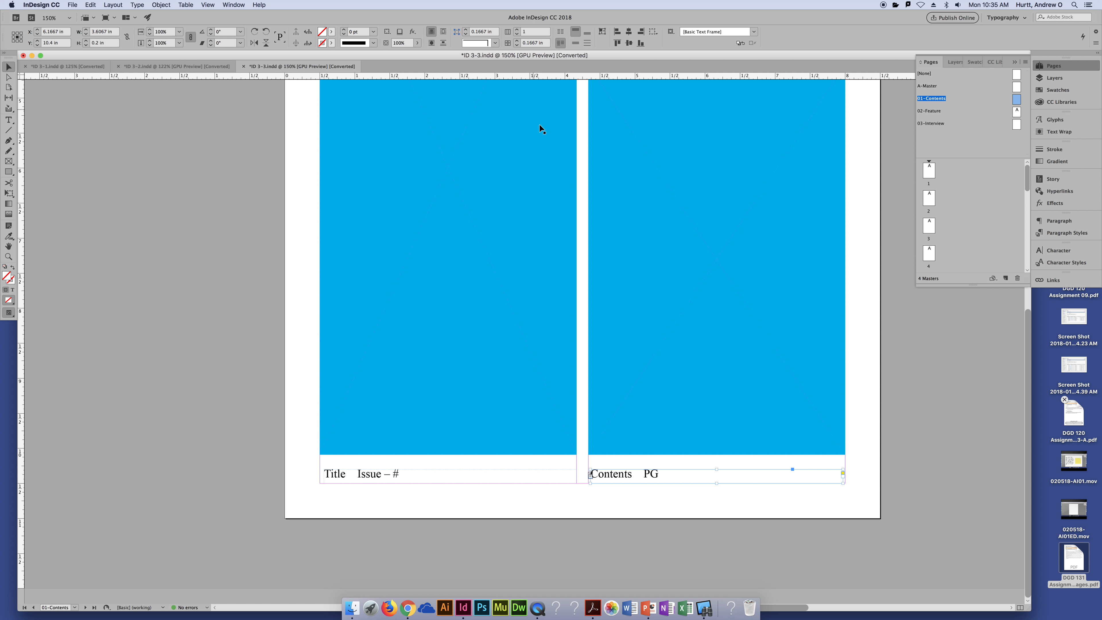
- Right-align the "Contents PG" footer line in the second column and deselect its frame
triple_click(654, 477)
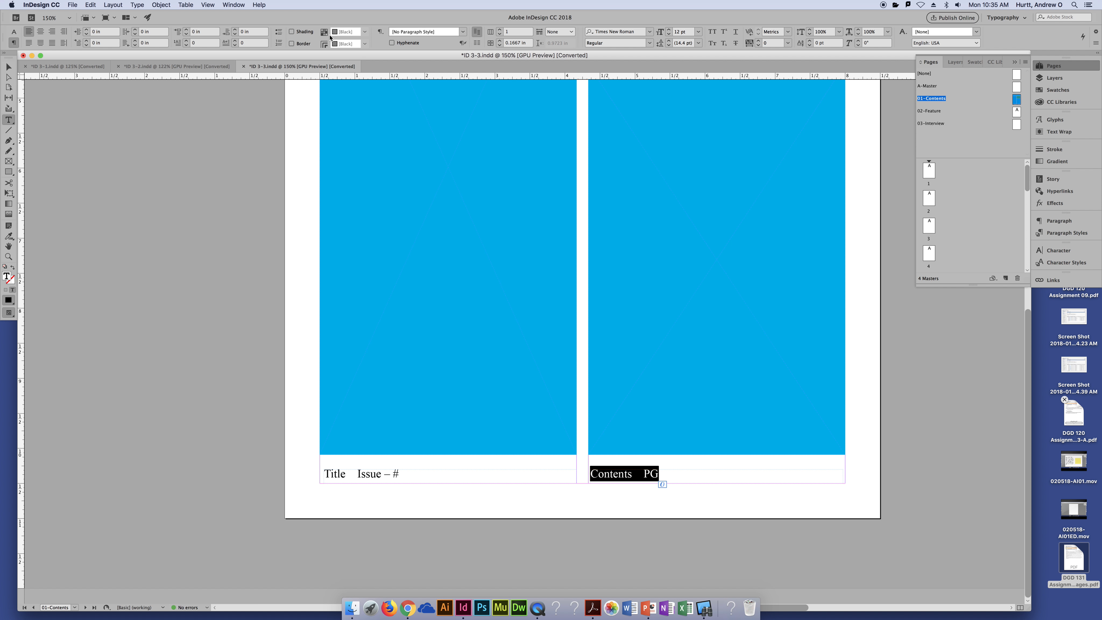
click(50, 32)
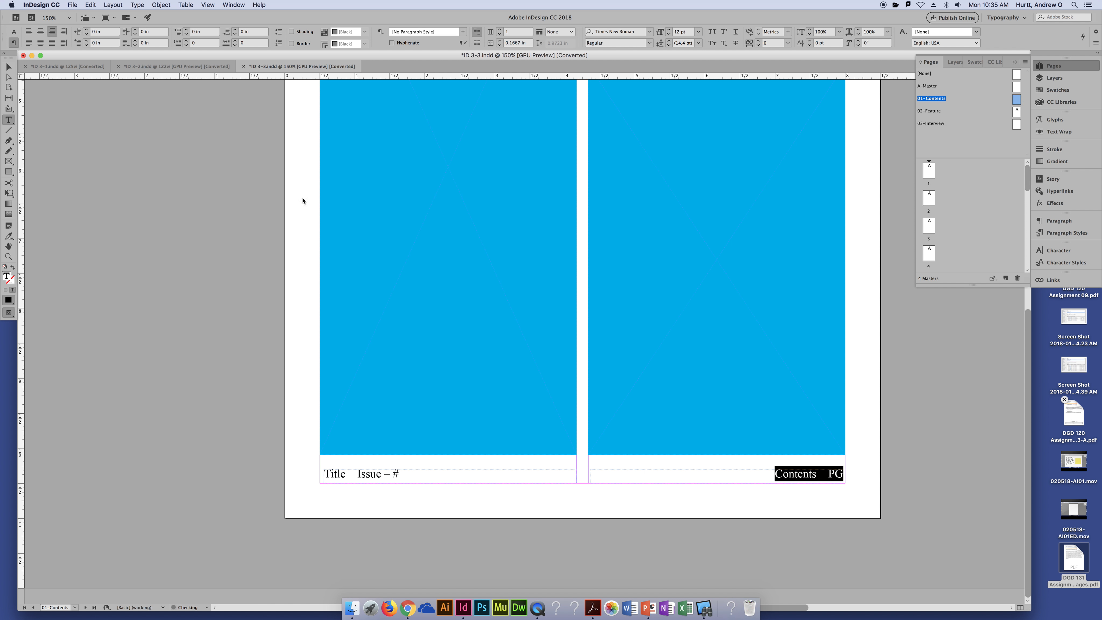
click(7, 67)
click(98, 128)
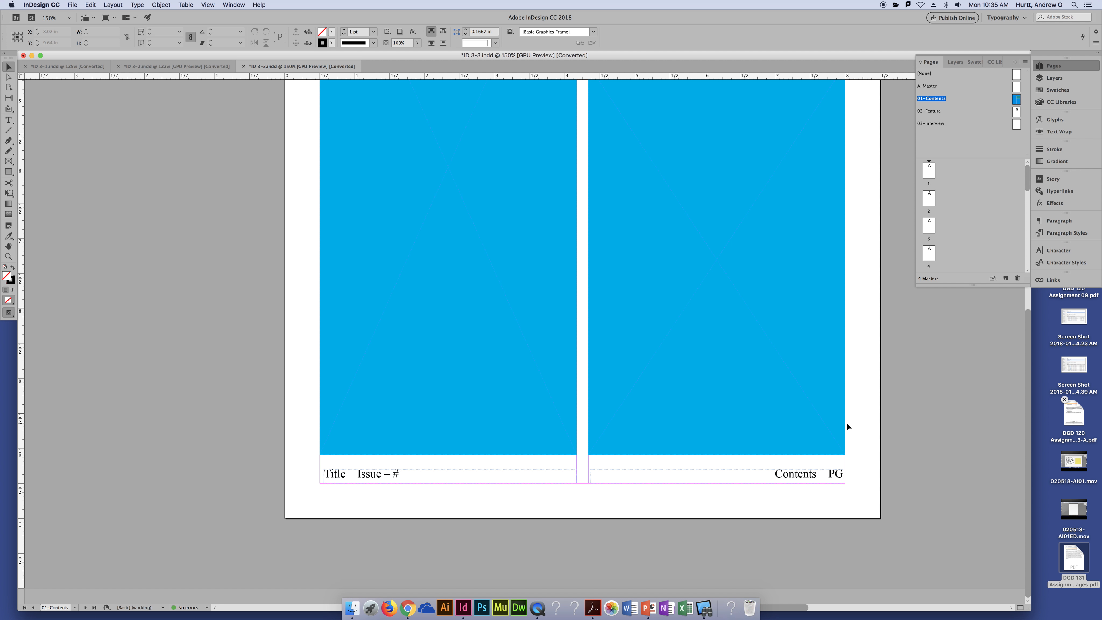
- Replace "PG" in the second column's footer with a Current Page Number marker and deselect the frame
key(super+0)
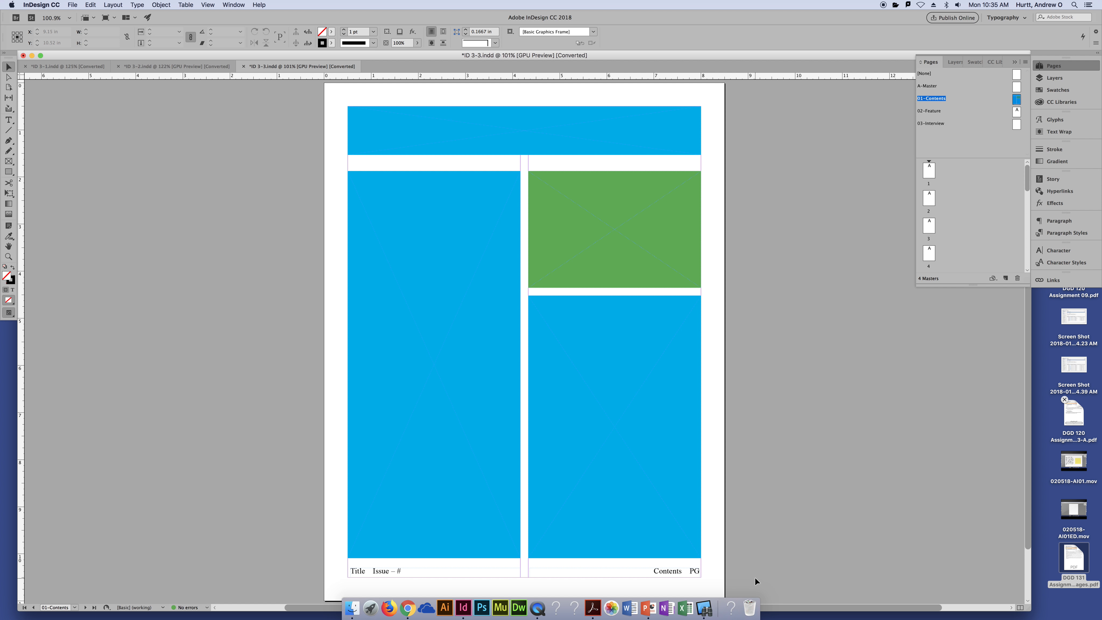
double_click(692, 571)
double_click(692, 570)
click(112, 5)
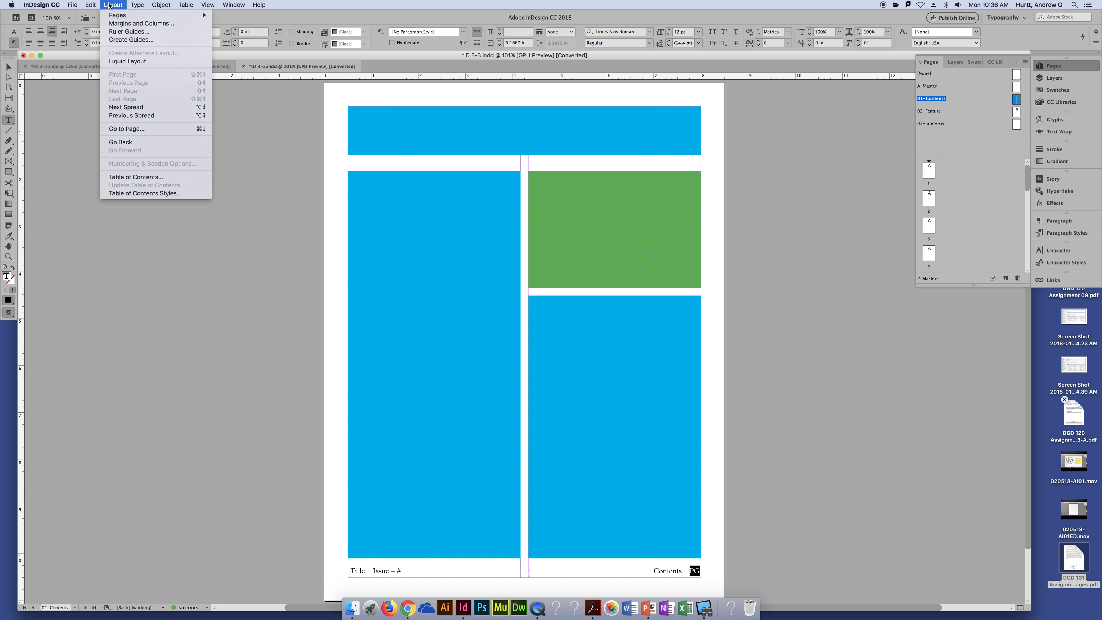
mouse_move(137, 4)
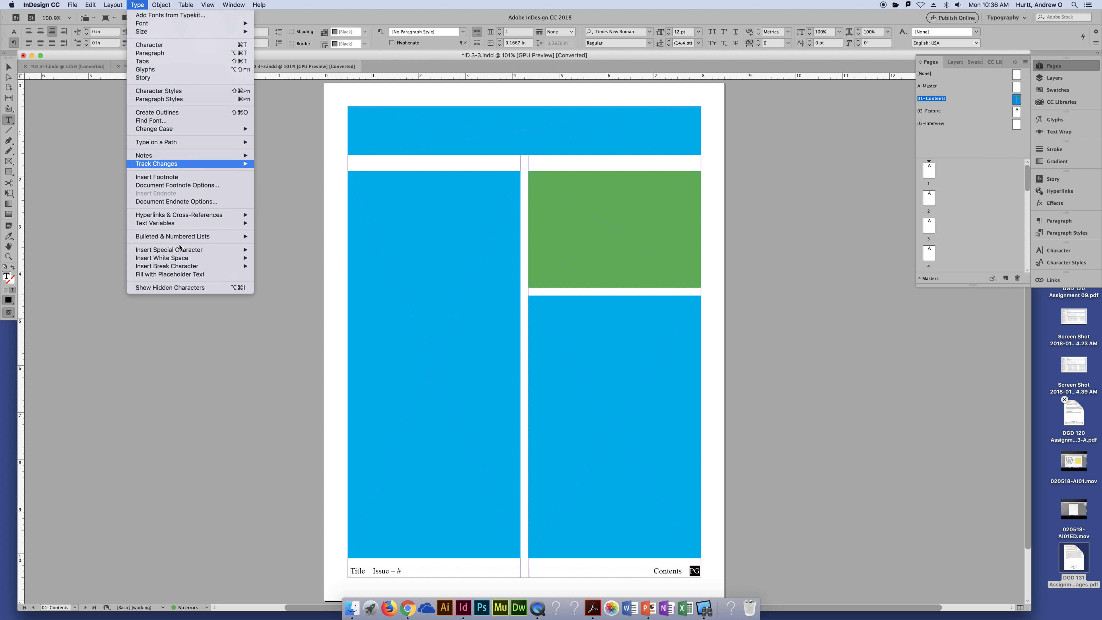
mouse_move(196, 268)
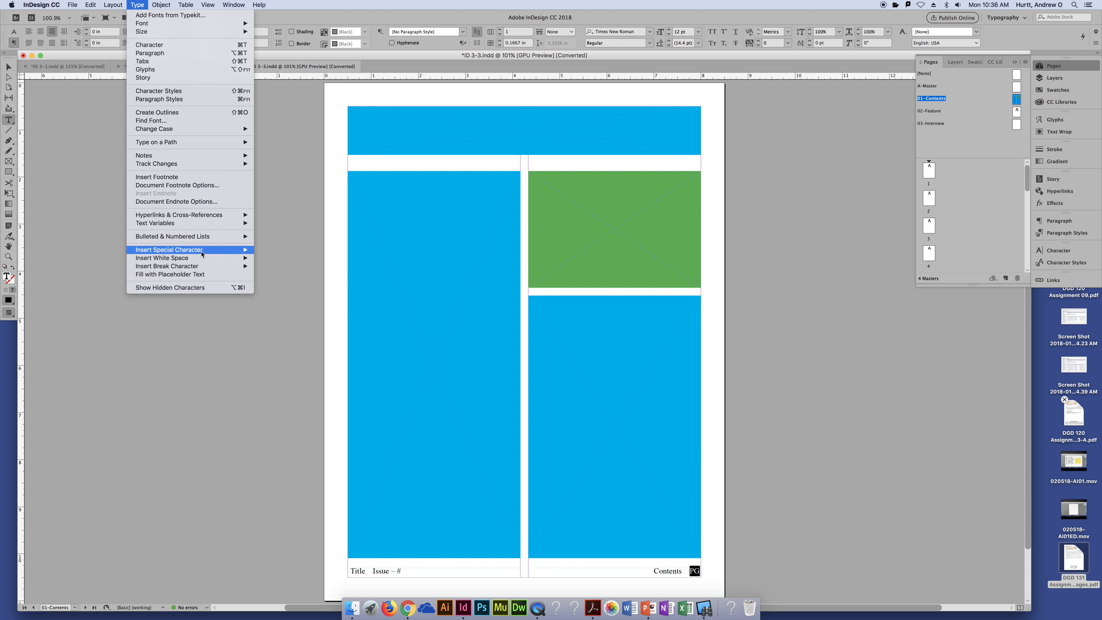
mouse_move(276, 253)
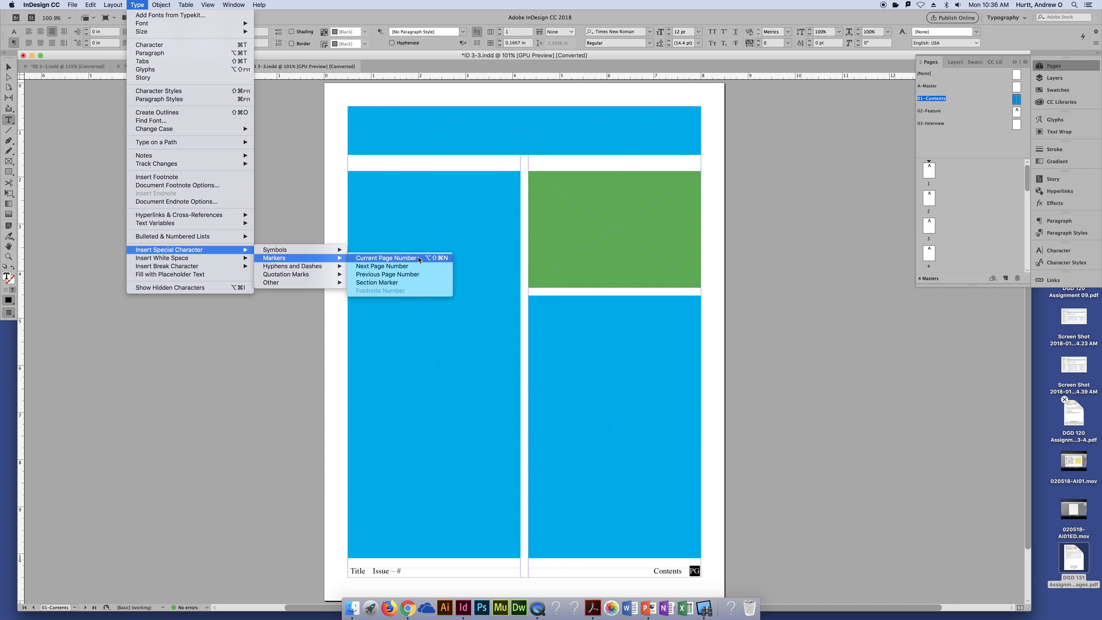
click(385, 257)
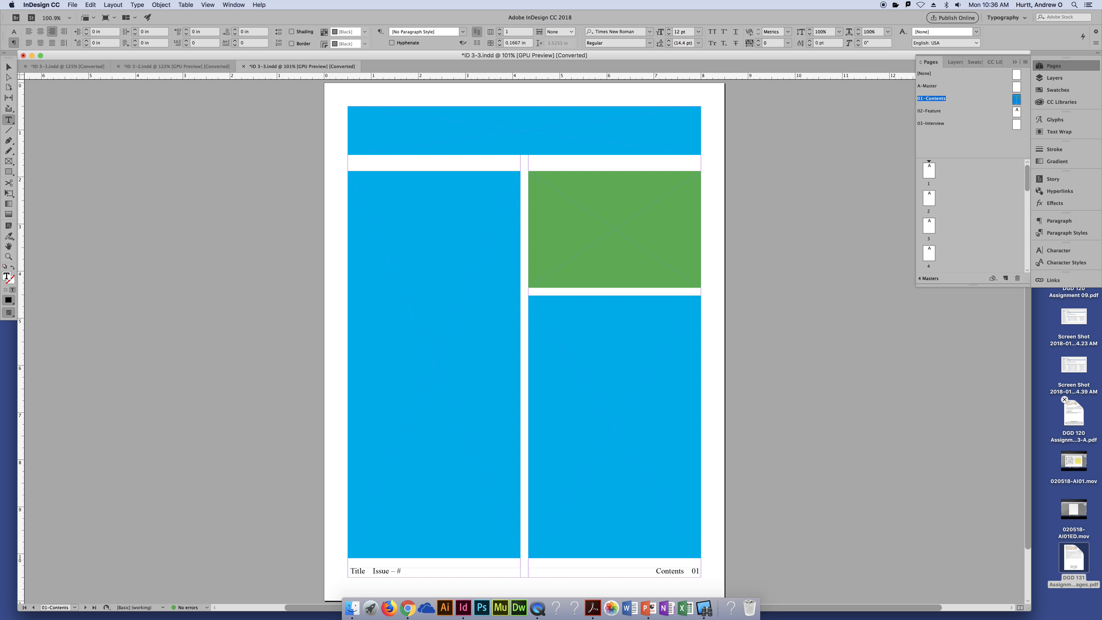
key(Escape)
click(68, 128)
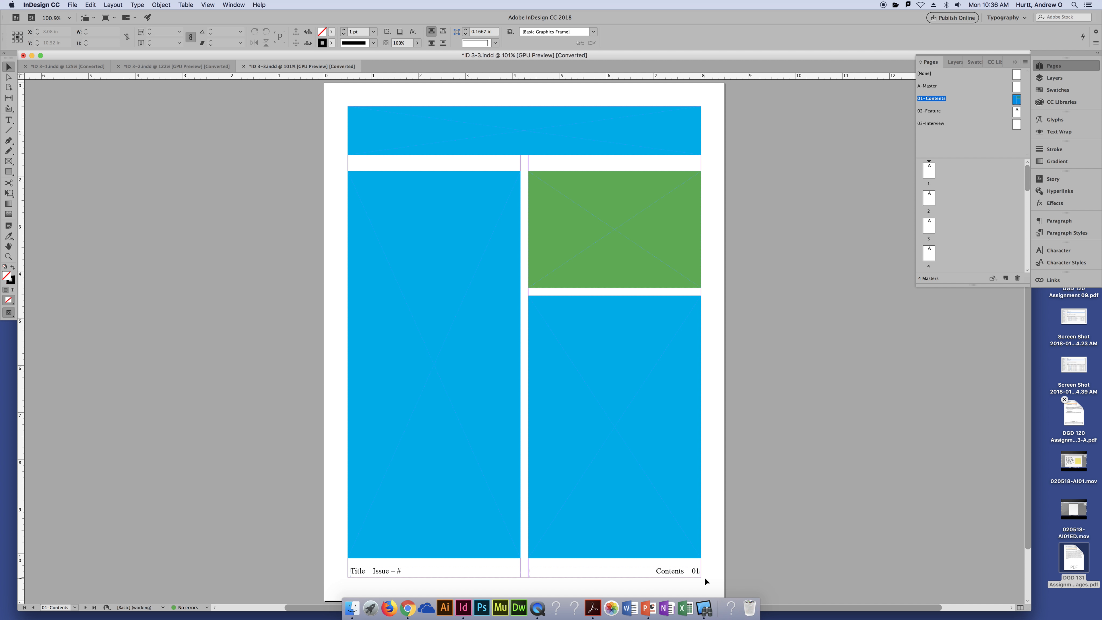
- Open the 02-Feature master page for editing
scroll(970, 211, down, 10)
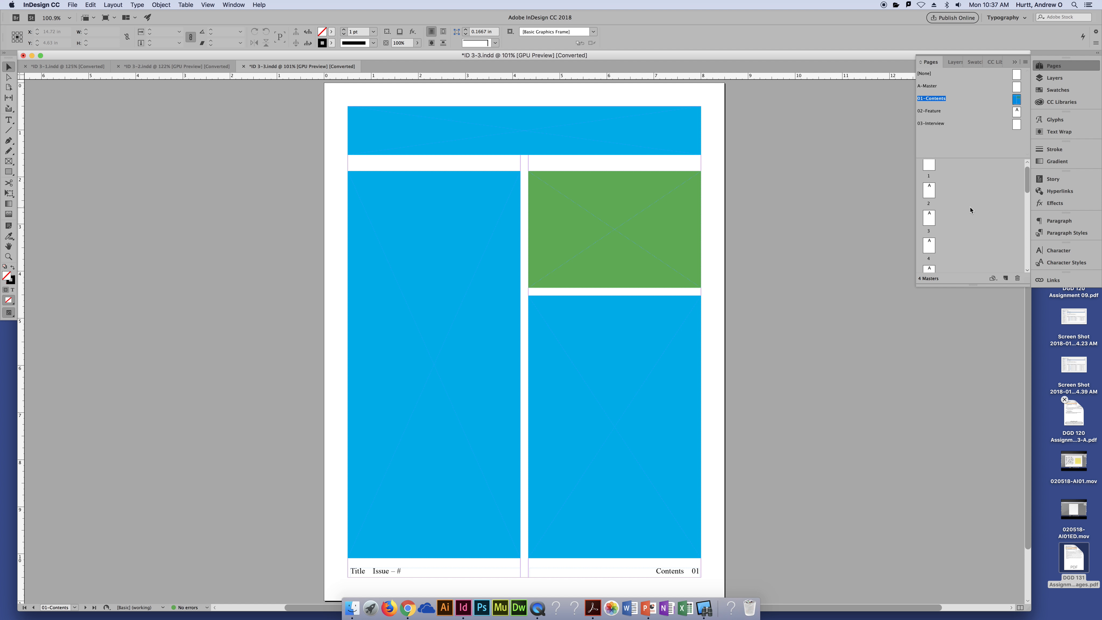
scroll(970, 211, up, 10)
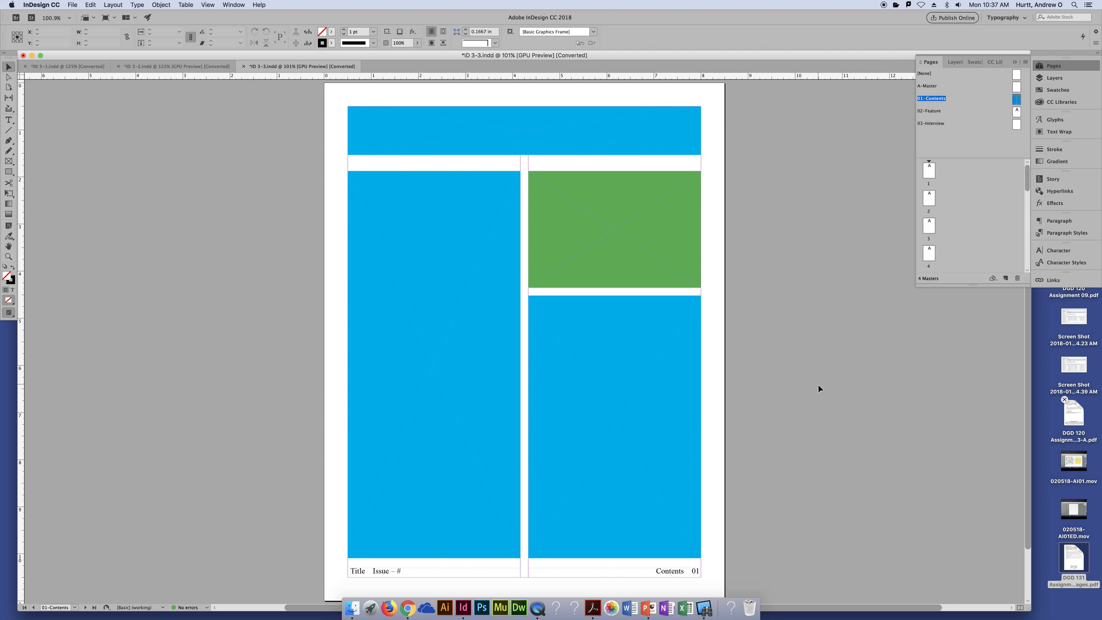
click(932, 115)
double_click(926, 111)
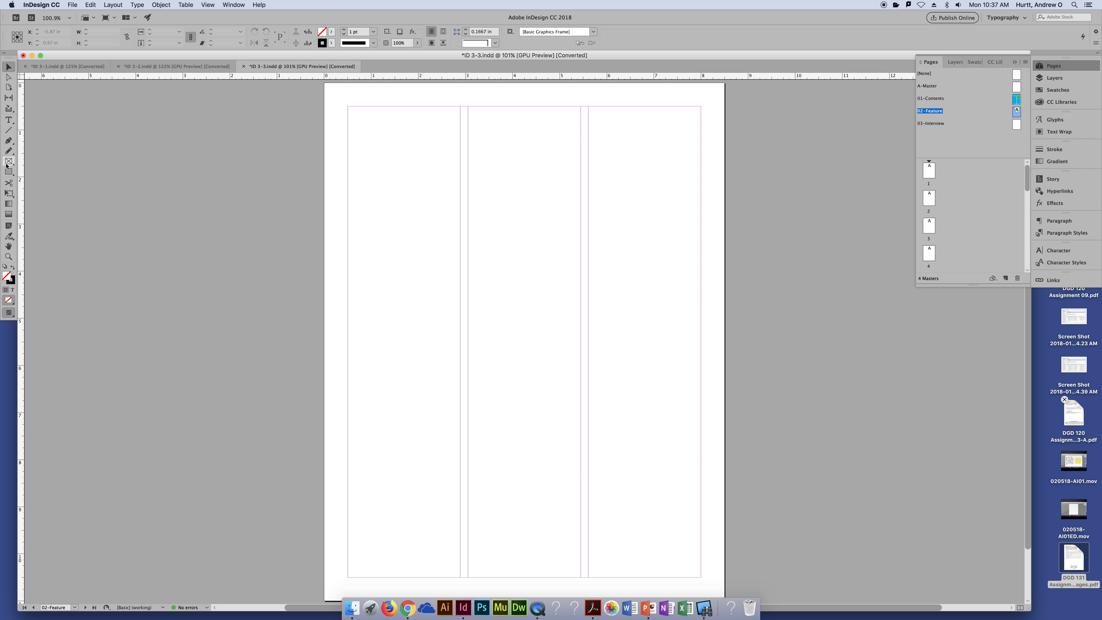
- Draw a rectangle about 4.94 by 2.85 in across the first two columns from the top margin, with no stroke and fill C=75 M=5 Y=100 K=0
click(9, 171)
drag(348, 107, 580, 241)
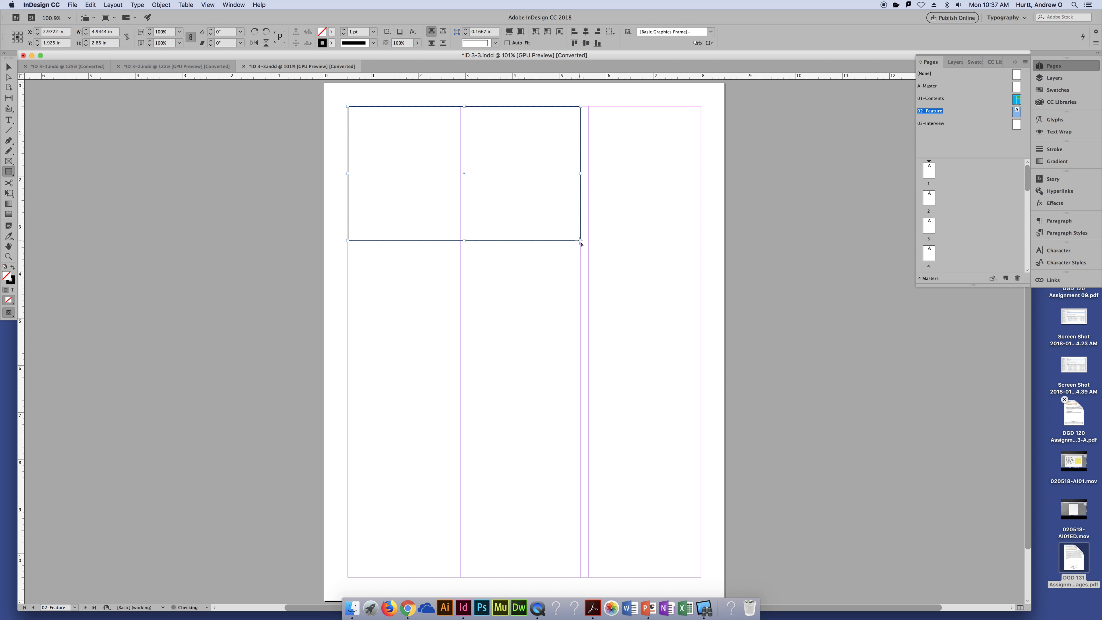
click(332, 44)
click(303, 69)
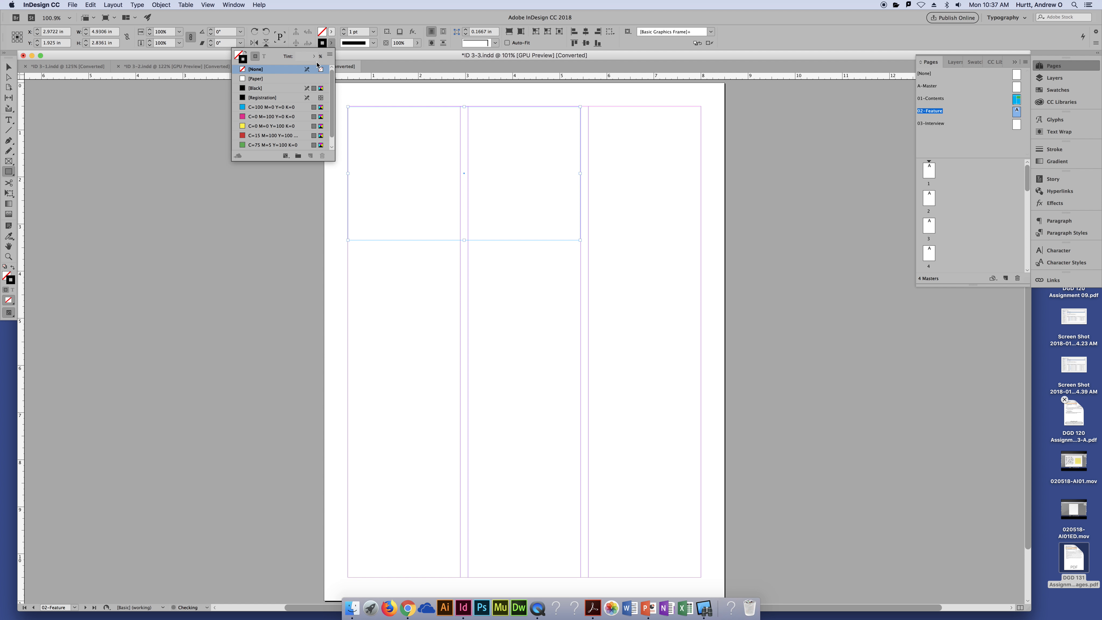
click(332, 32)
click(258, 134)
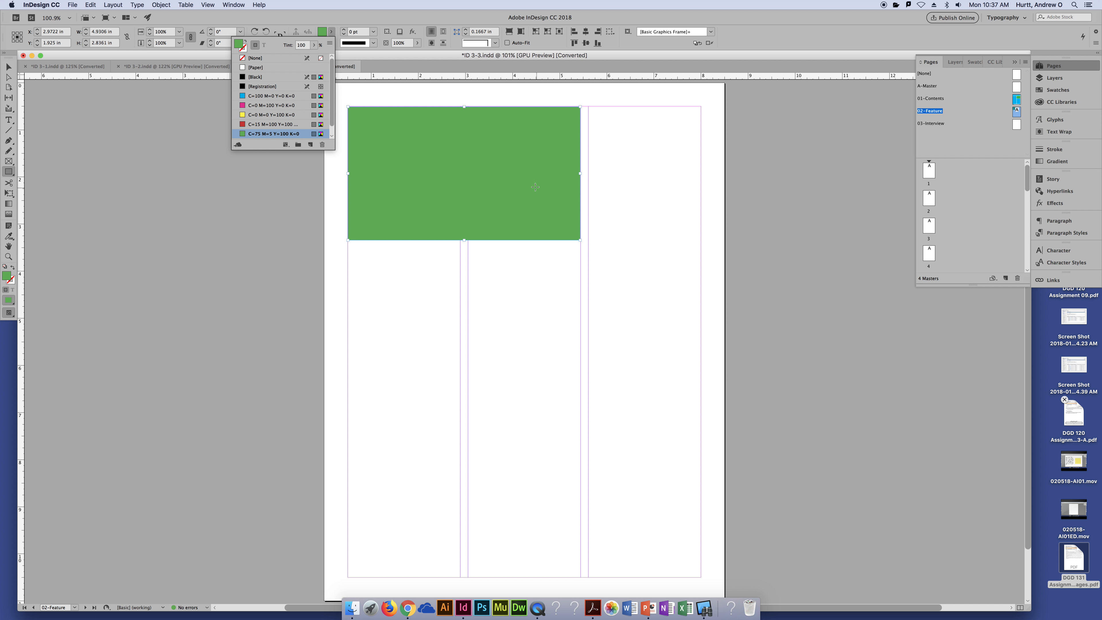
click(597, 190)
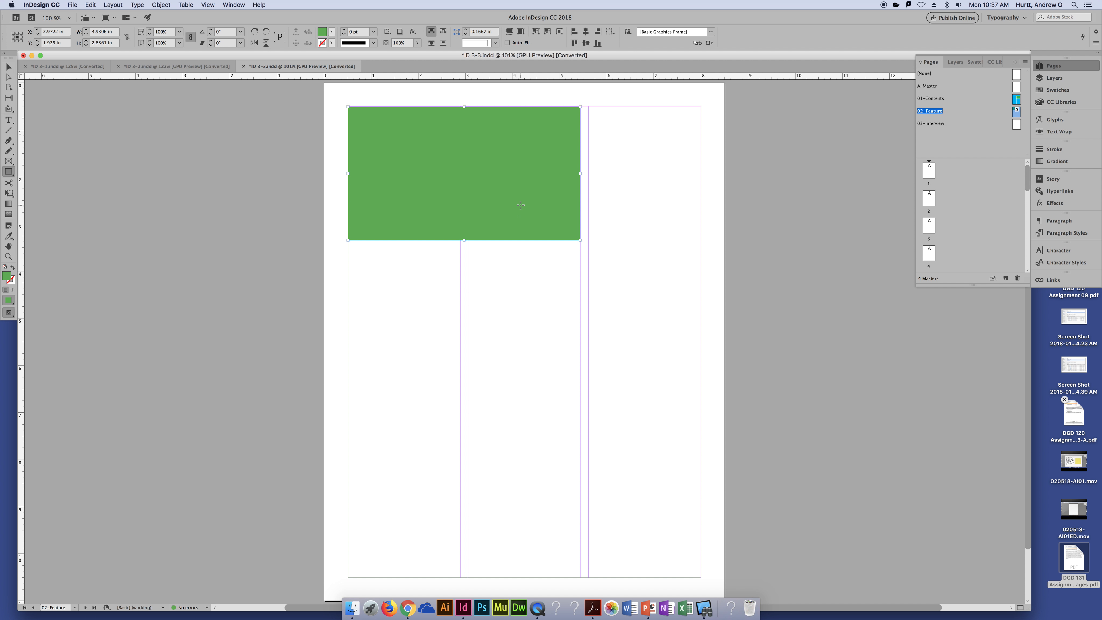
- Duplicate the green rectangle into the lower part of the second and third columns and extend the copy down to the bottom margin
key(v)
drag(526, 205, 638, 462)
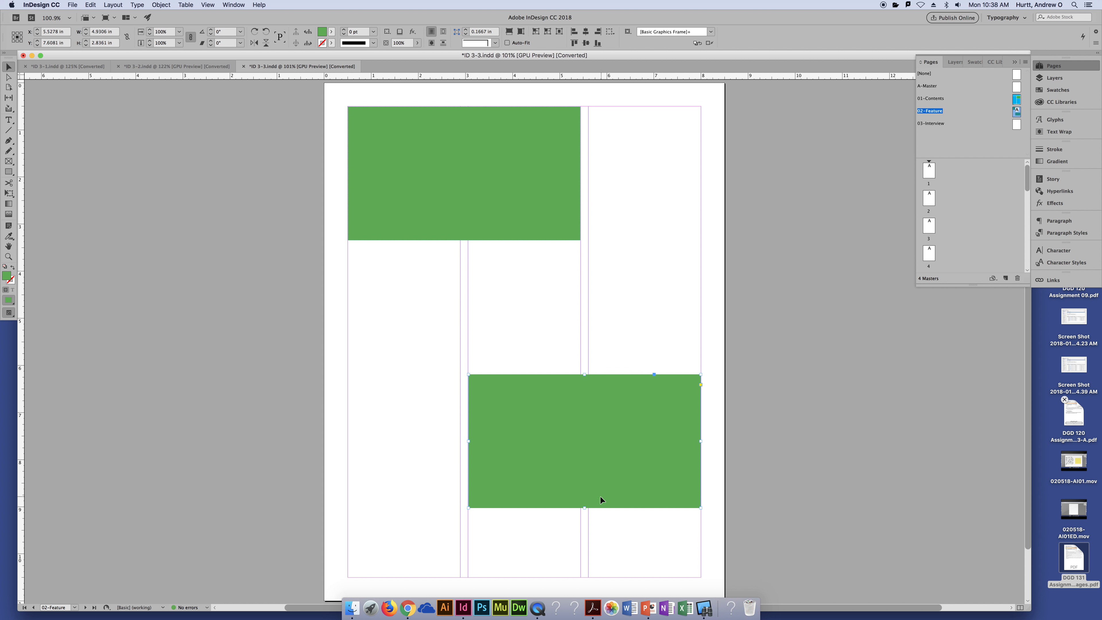
drag(584, 508, 584, 577)
- Duplicate the upper green rectangle below itself and resize the copy to the first column's width down to the bottom margin, about 2.39 by 6.64 in
drag(531, 212, 536, 369)
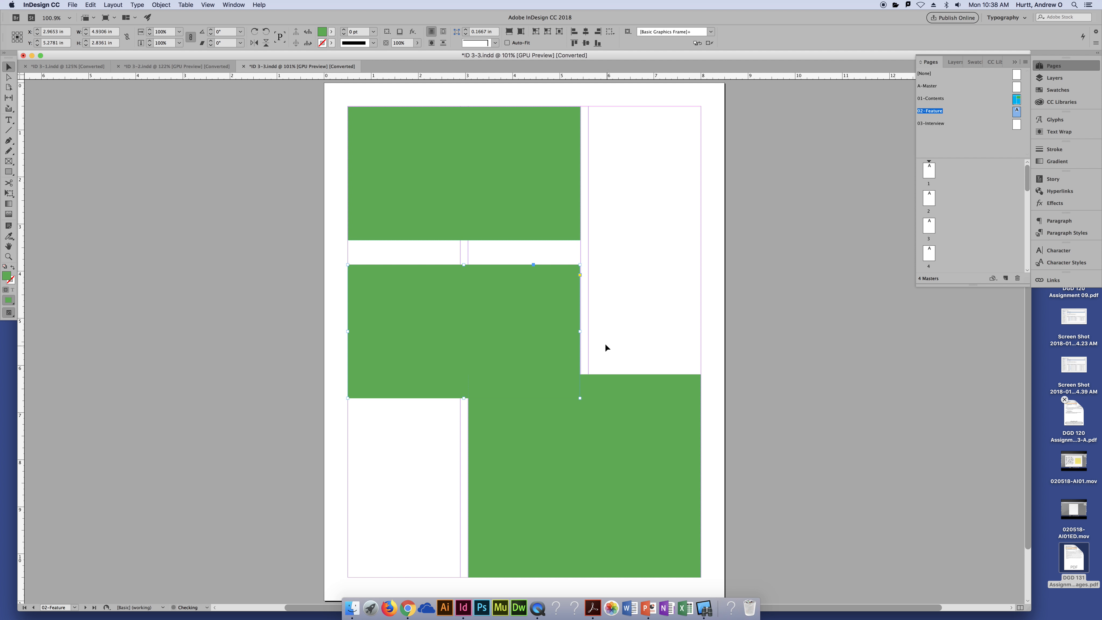
drag(579, 331, 459, 330)
drag(402, 398, 398, 577)
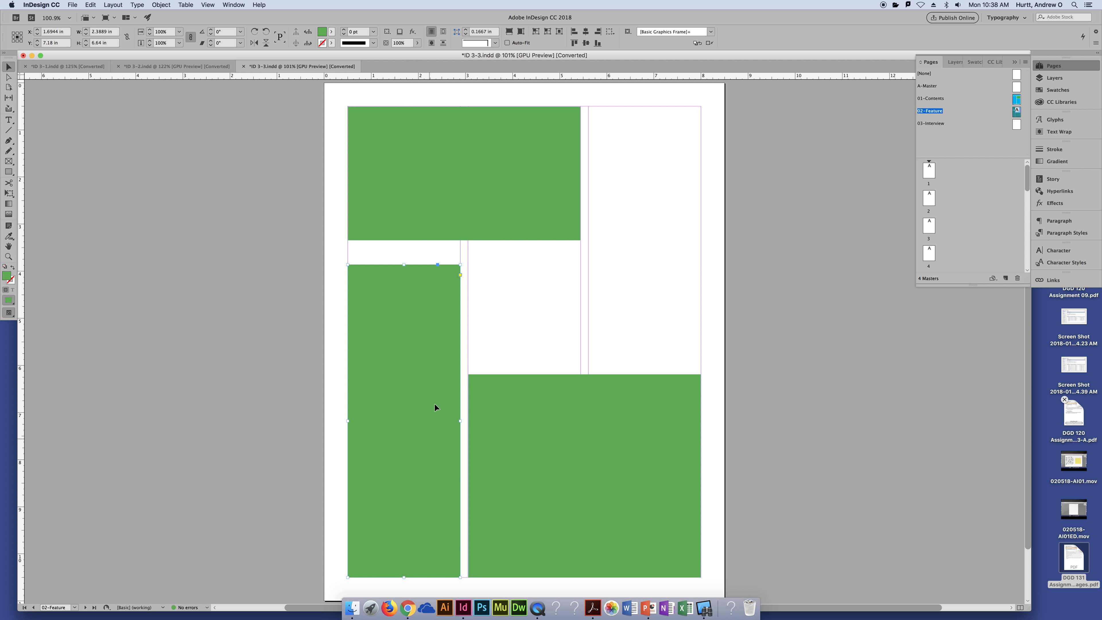
- Fill the first column's lower frame with C=100 M=0 Y=0 K=0 and raise its upper edge to make it about 6.97 in high
click(331, 31)
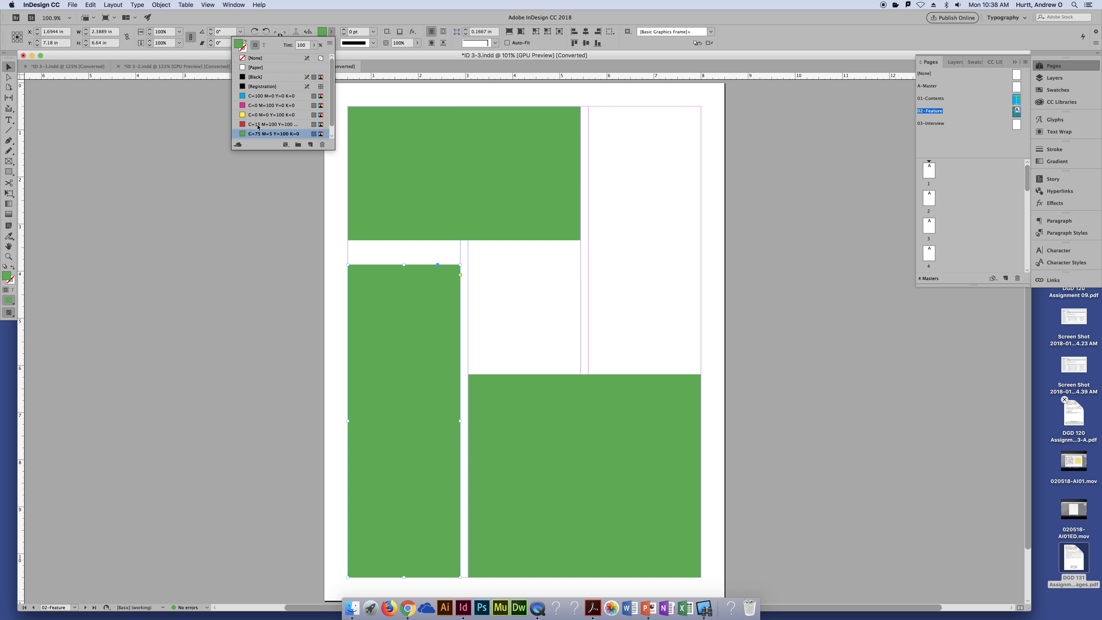
click(253, 96)
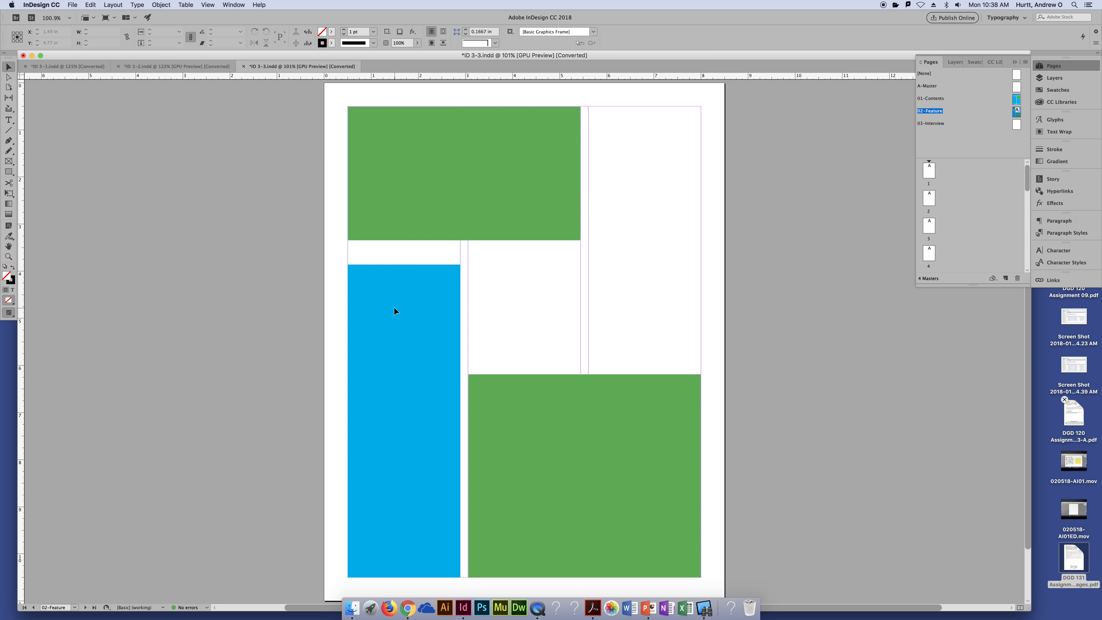
drag(404, 264, 402, 248)
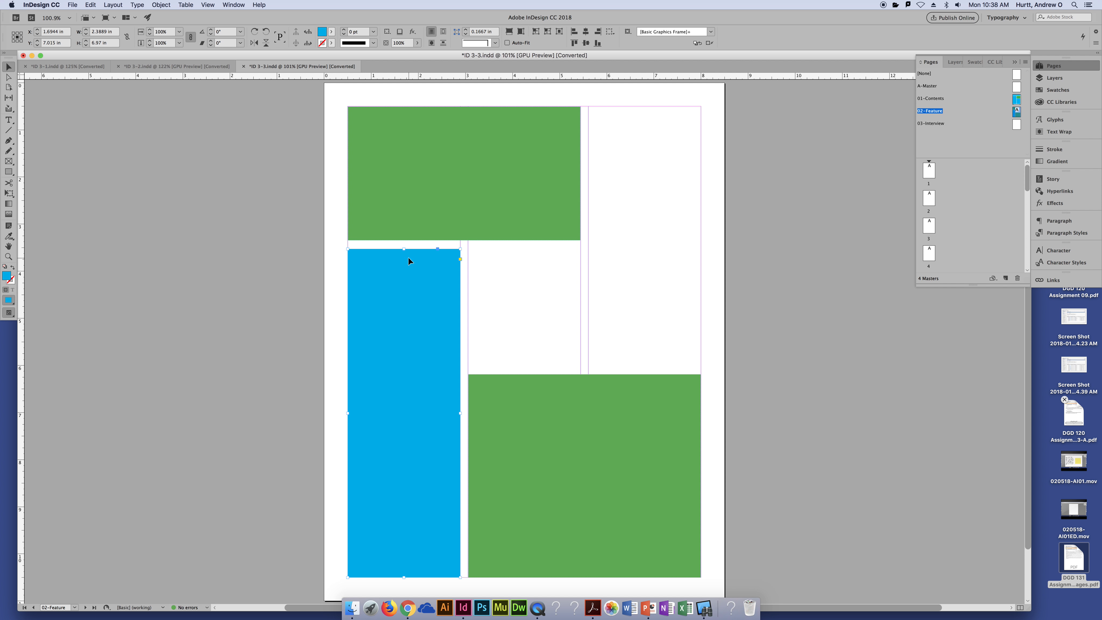
- Duplicate the first column's blue frame into the second column and shorten it above the lower green frame to about 2.43 in high
drag(405, 307, 524, 314)
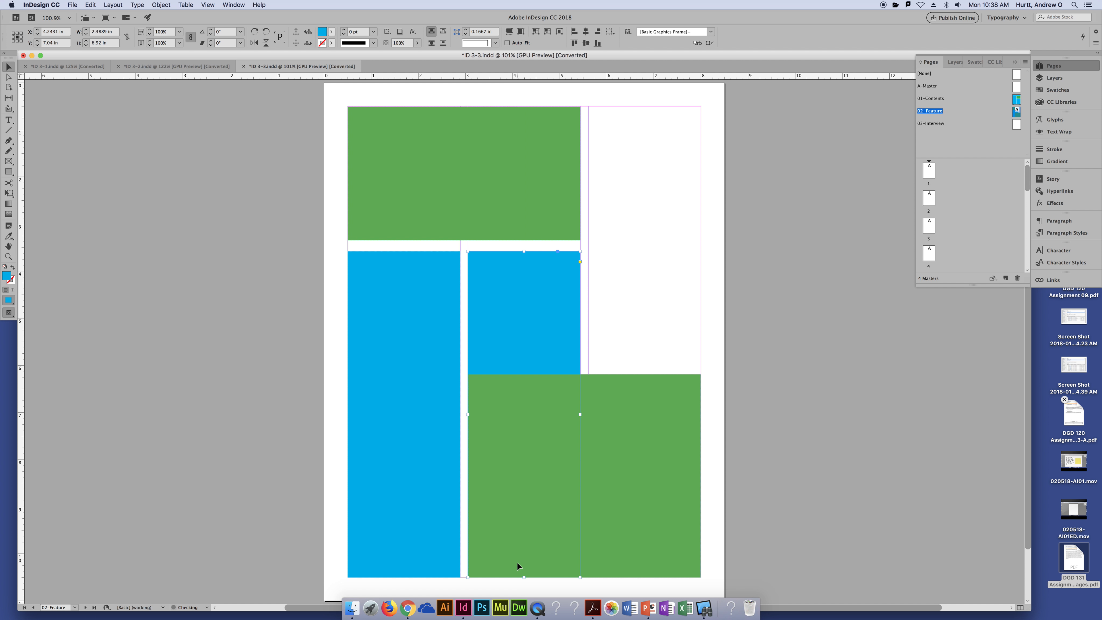
drag(525, 578, 523, 358)
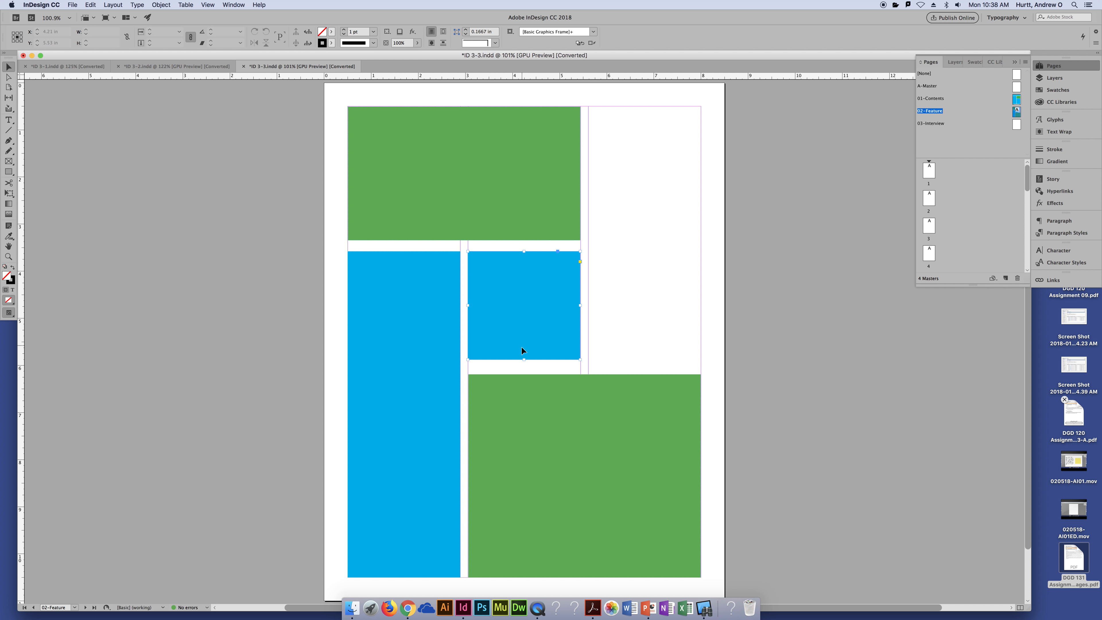
drag(523, 359, 522, 367)
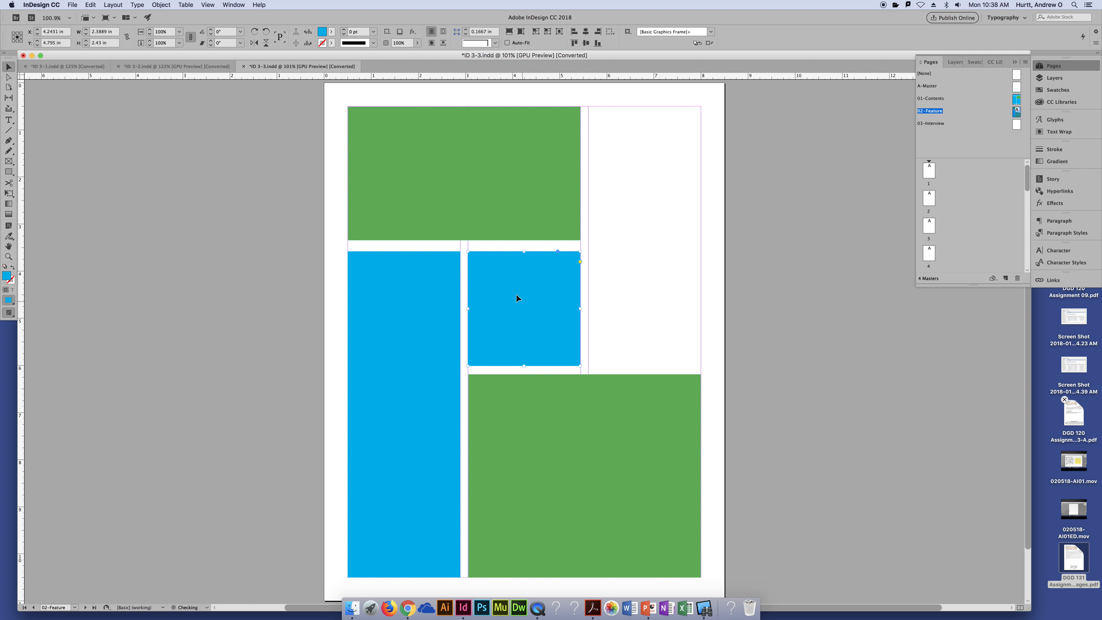
- Duplicate the middle blue frame into the third column and extend it up to the top margin, about 2.39 by 5.51 in
drag(546, 301, 634, 312)
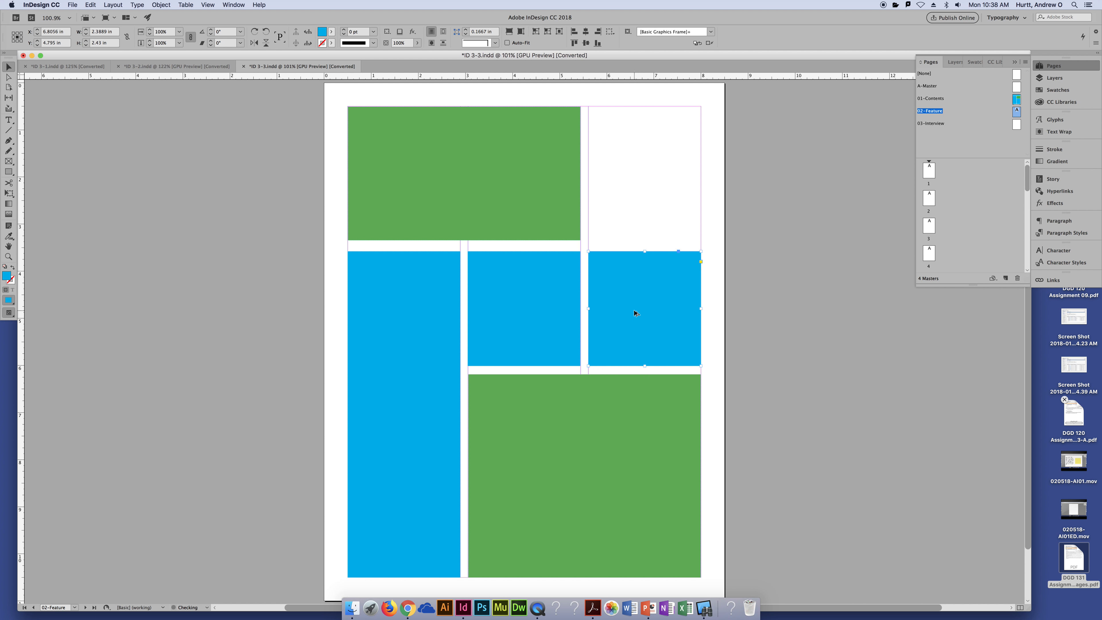
drag(645, 250, 629, 106)
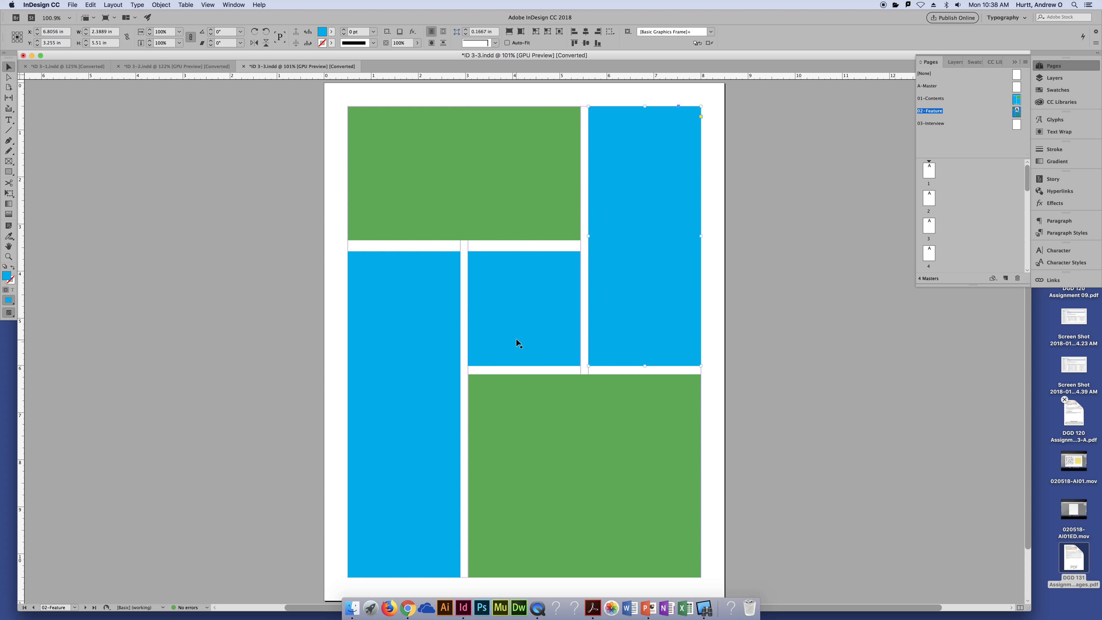
click(739, 412)
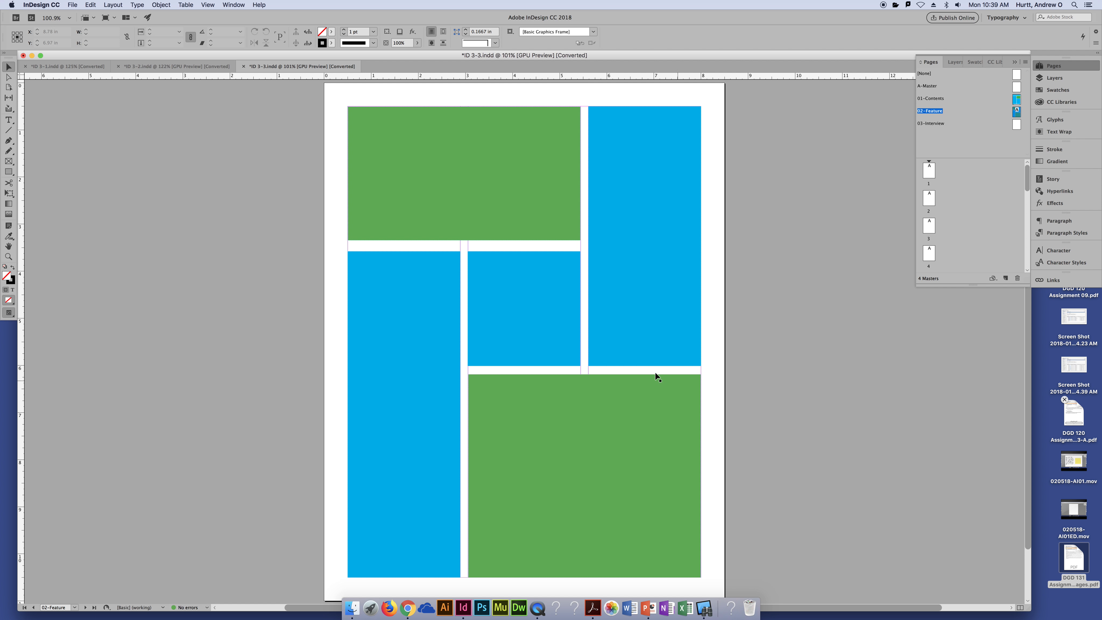
- Extend the middle blue frame behind the lower green frame to about 4.27 in high, and raise its lower edge back above the green
click(540, 357)
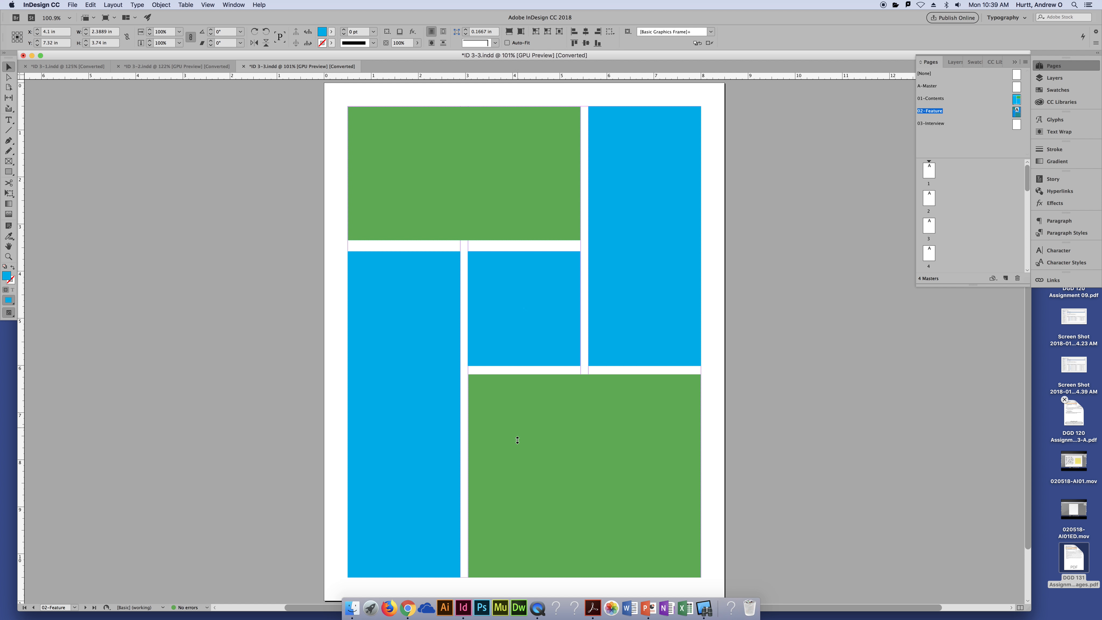
drag(518, 441, 513, 451)
click(807, 418)
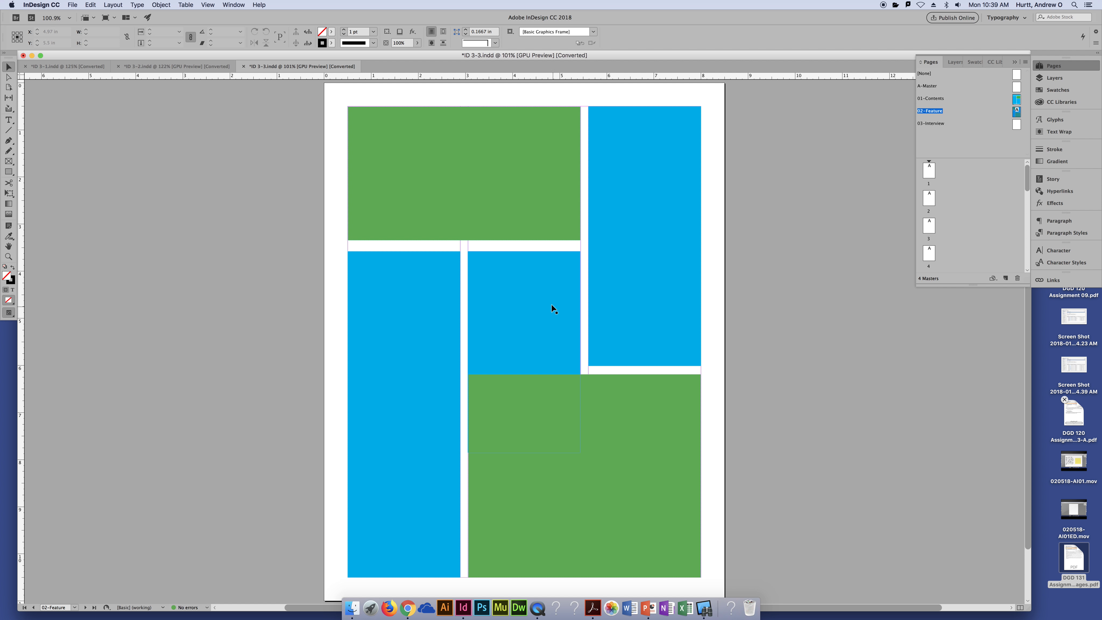
click(539, 304)
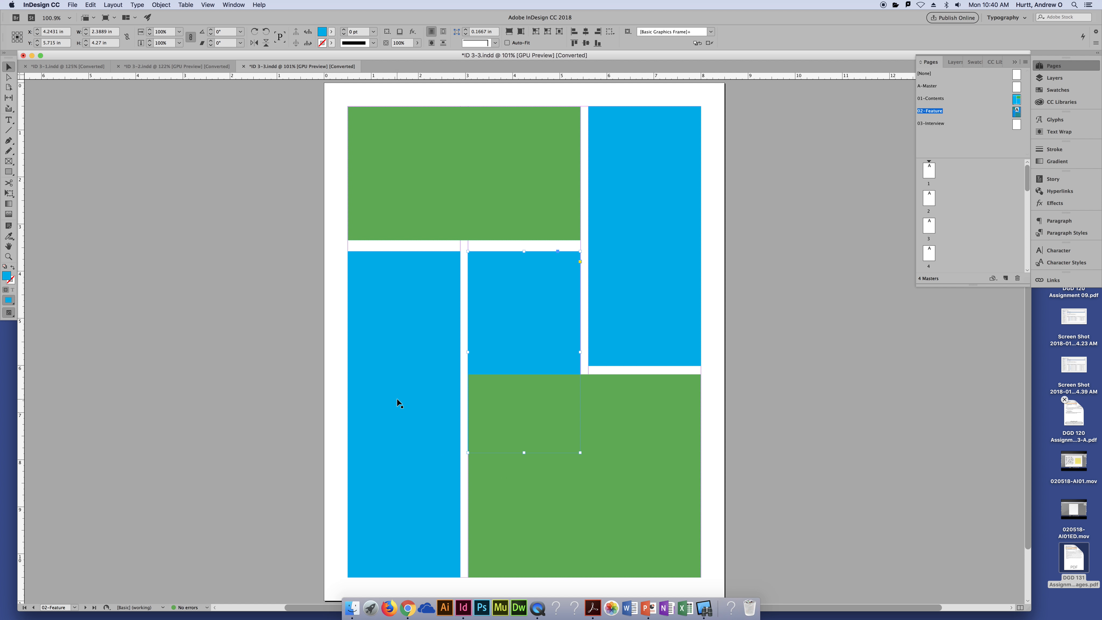
drag(524, 452, 525, 366)
click(789, 356)
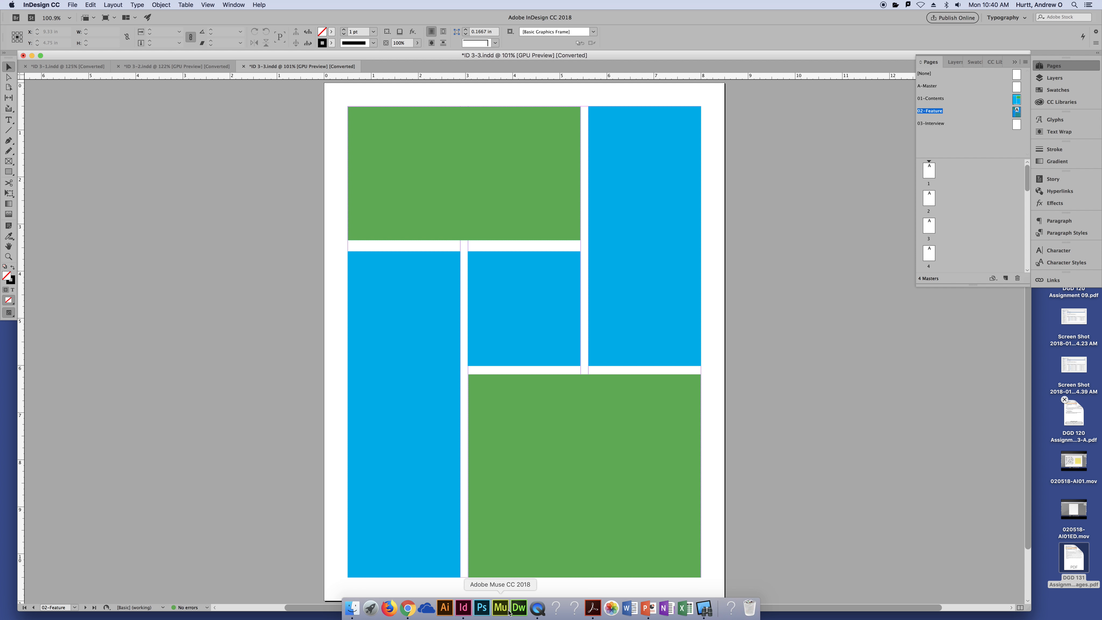
- Shorten the frames along the bottom margin to leave footer room, and lower the green frame's upper edge to make it about 3.89 in high
drag(342, 525, 526, 558)
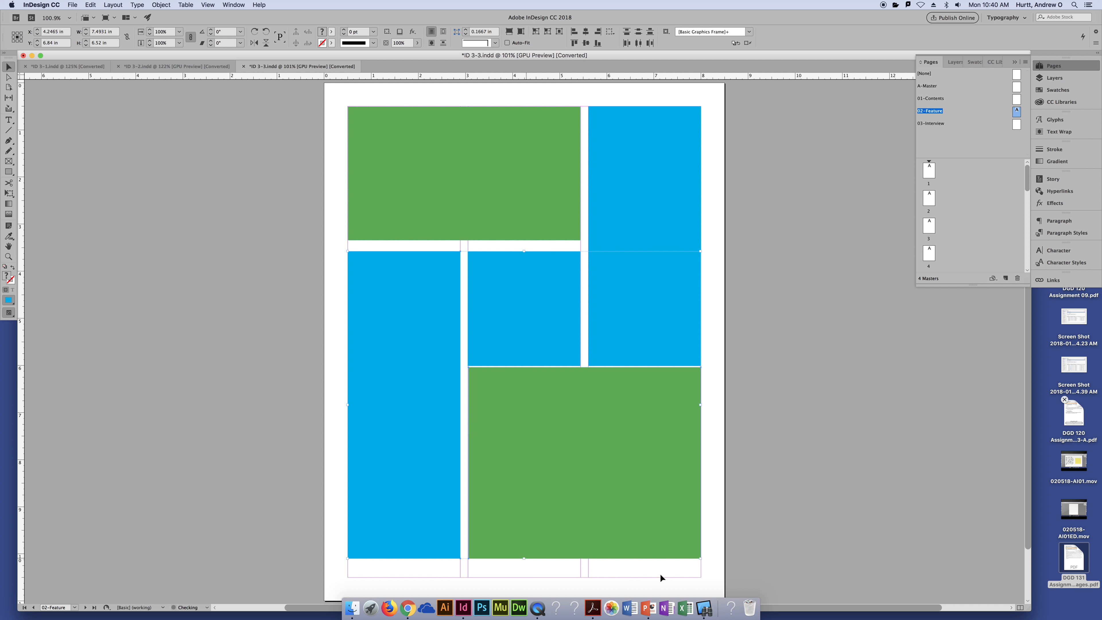
click(580, 401)
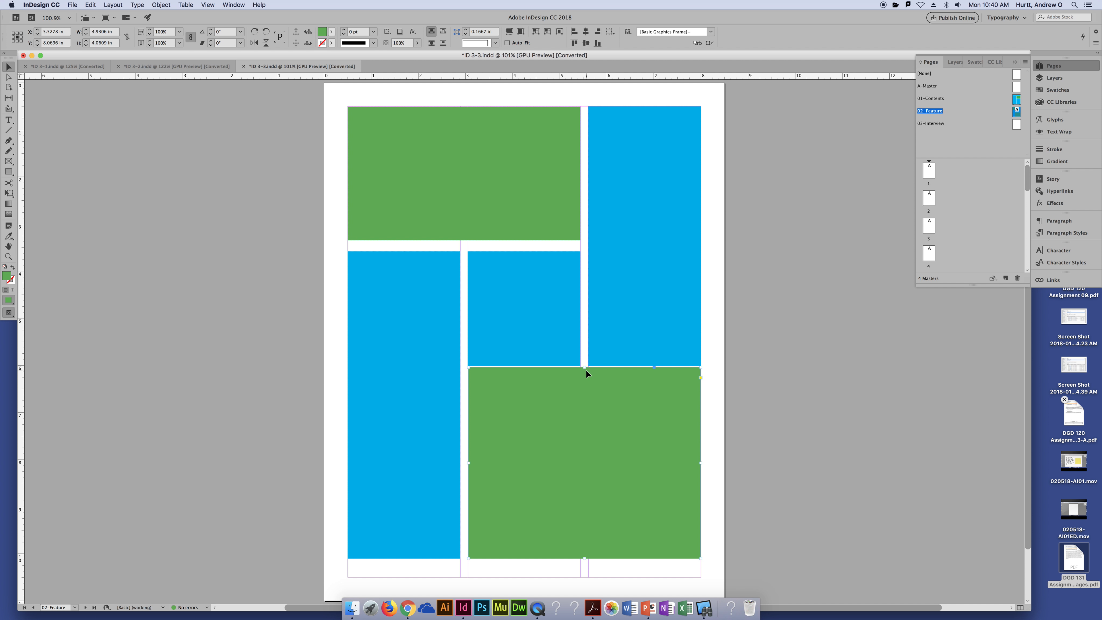
drag(585, 368, 585, 376)
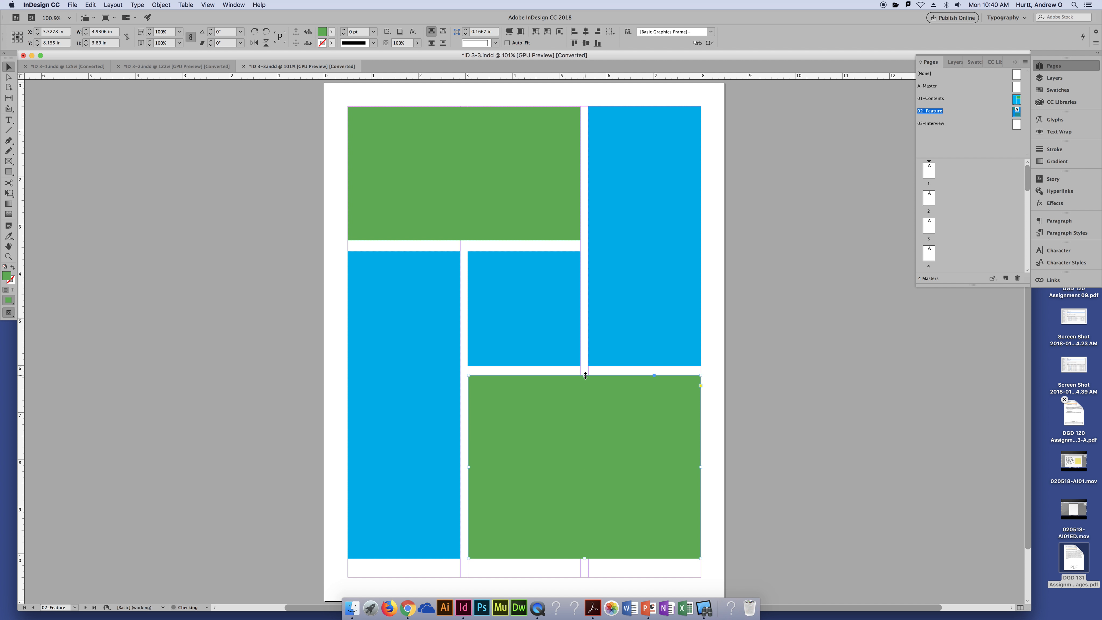
click(791, 346)
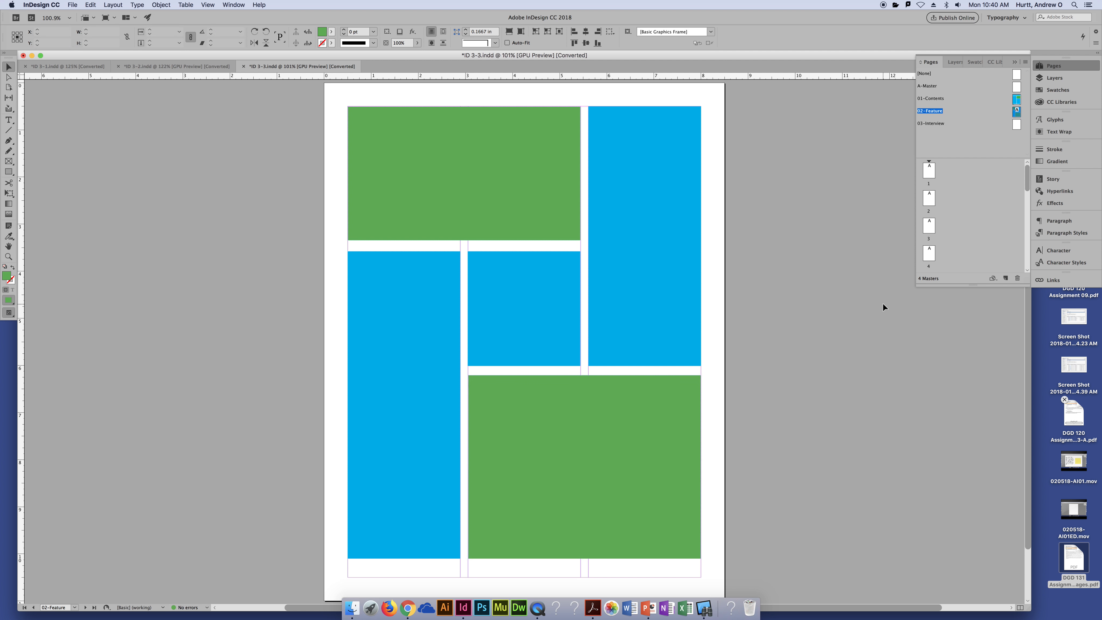
- Copy both footer text frames, the title and issue one and the Contents page-number one, from the 01-Contents master
double_click(937, 99)
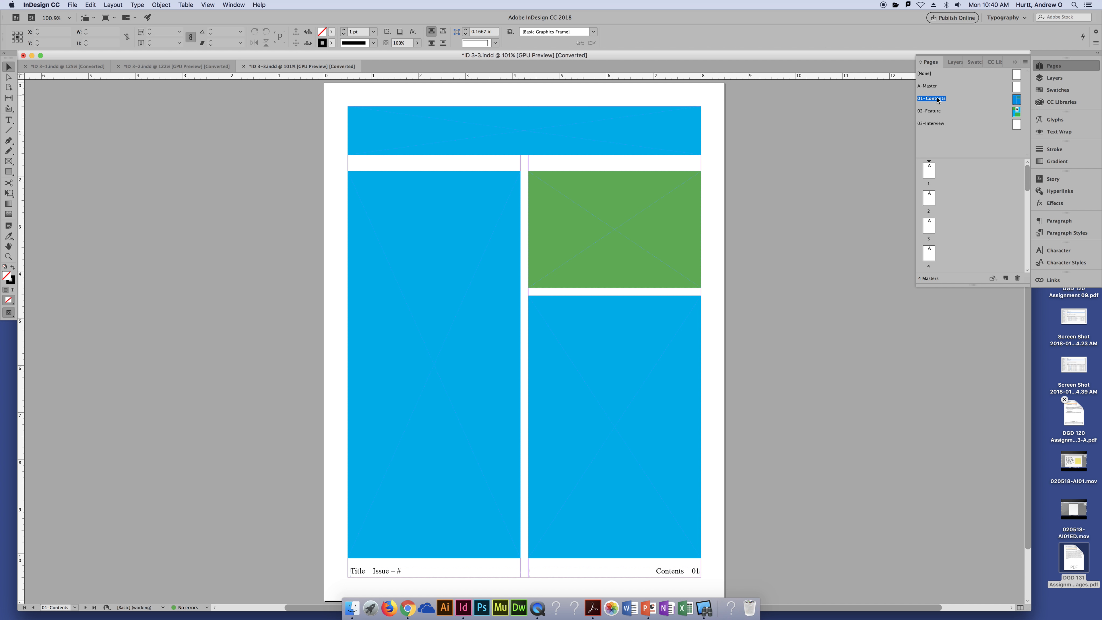
click(676, 570)
right_click(371, 572)
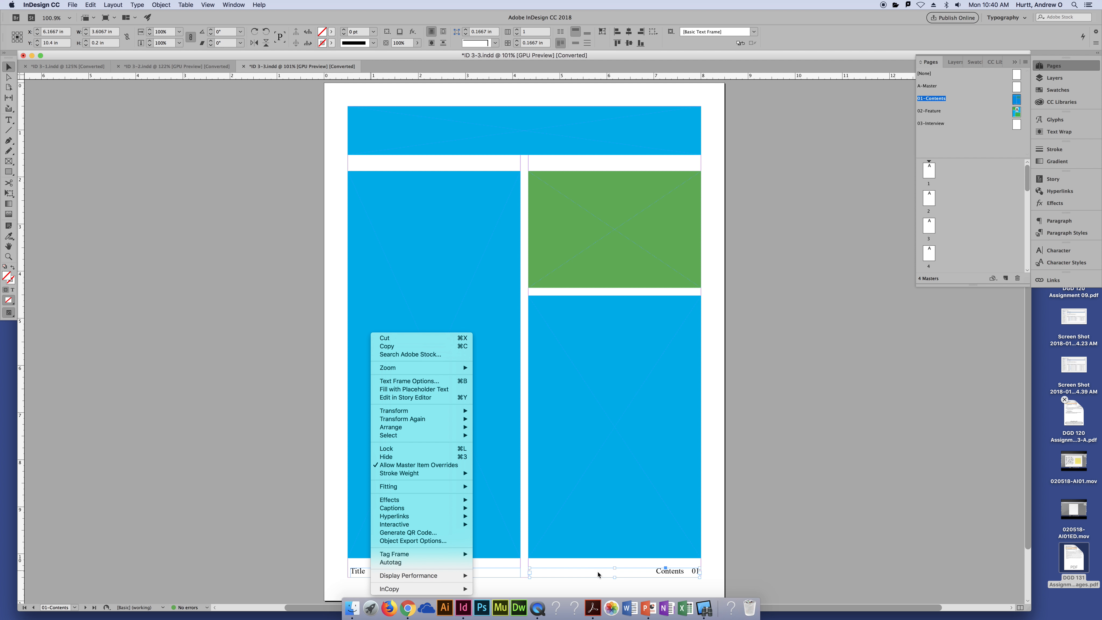
click(598, 574)
click(376, 572)
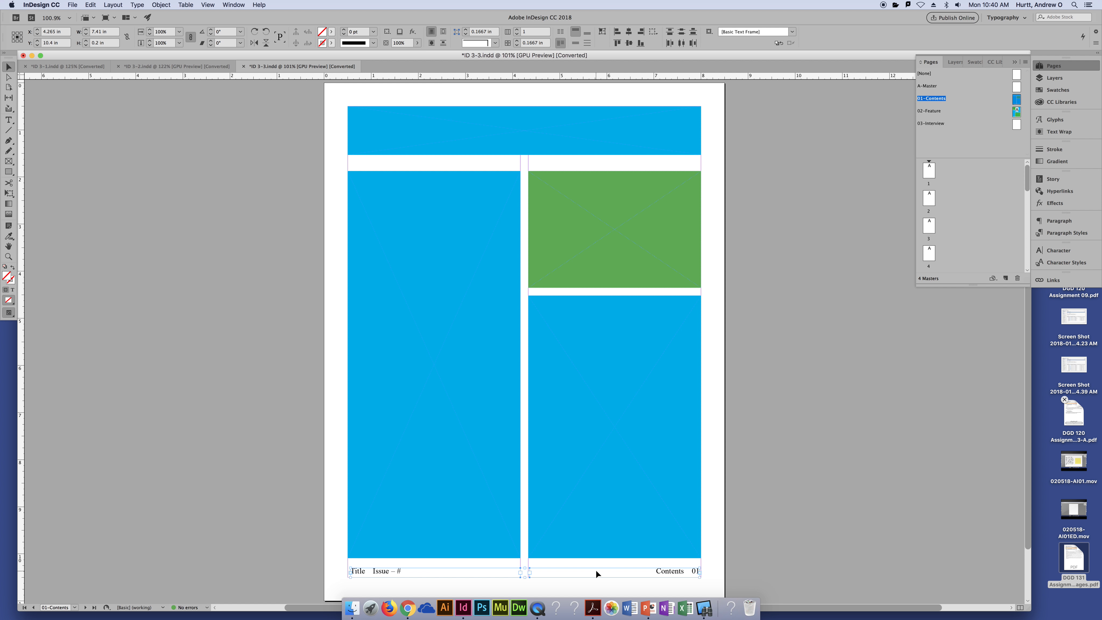
click(202, 68)
click(270, 67)
- Paste the copied footer frames in place on the 02-Feature master
double_click(931, 111)
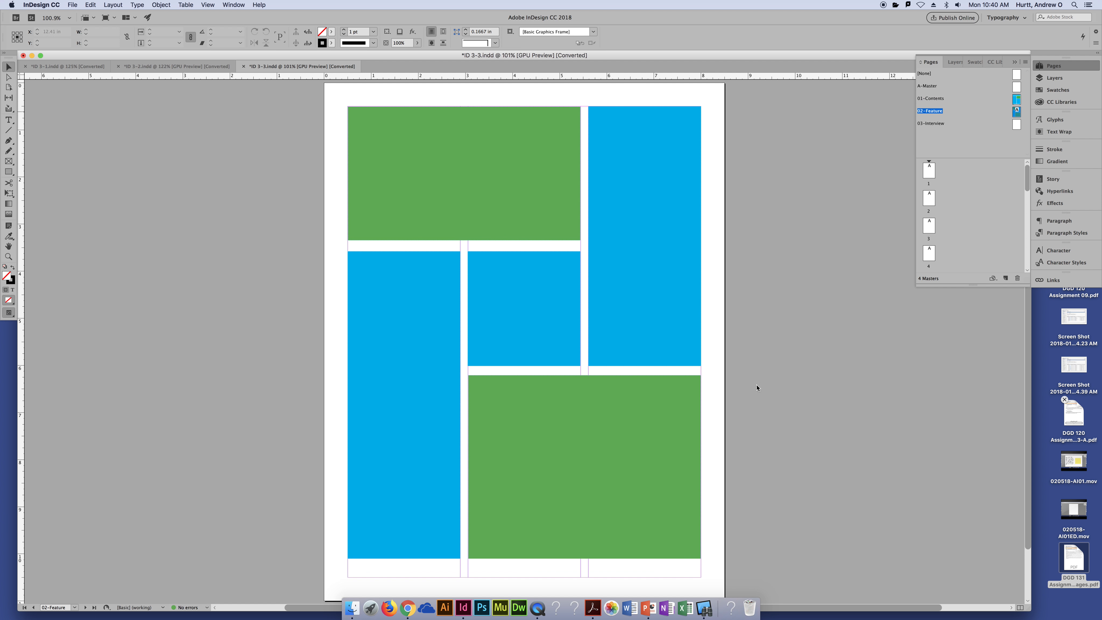
click(85, 4)
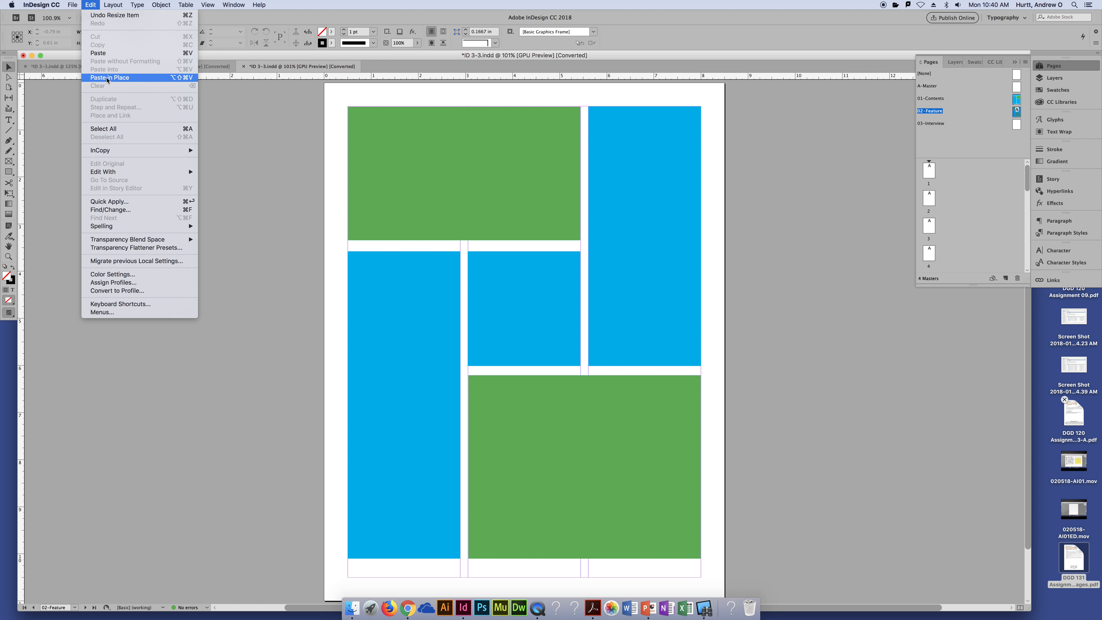
click(95, 78)
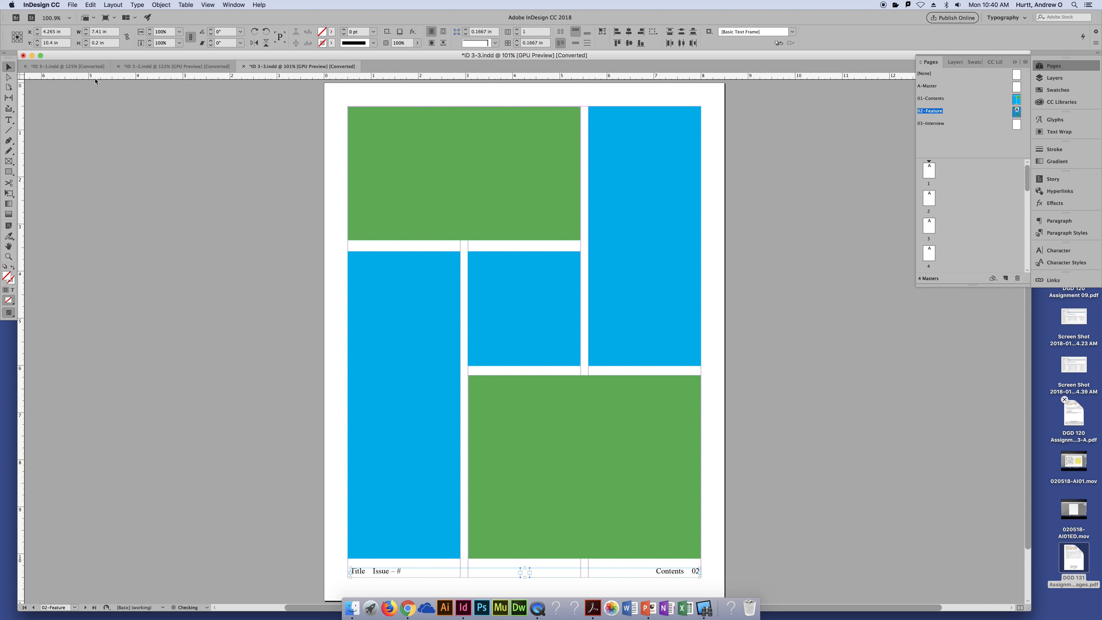
click(834, 465)
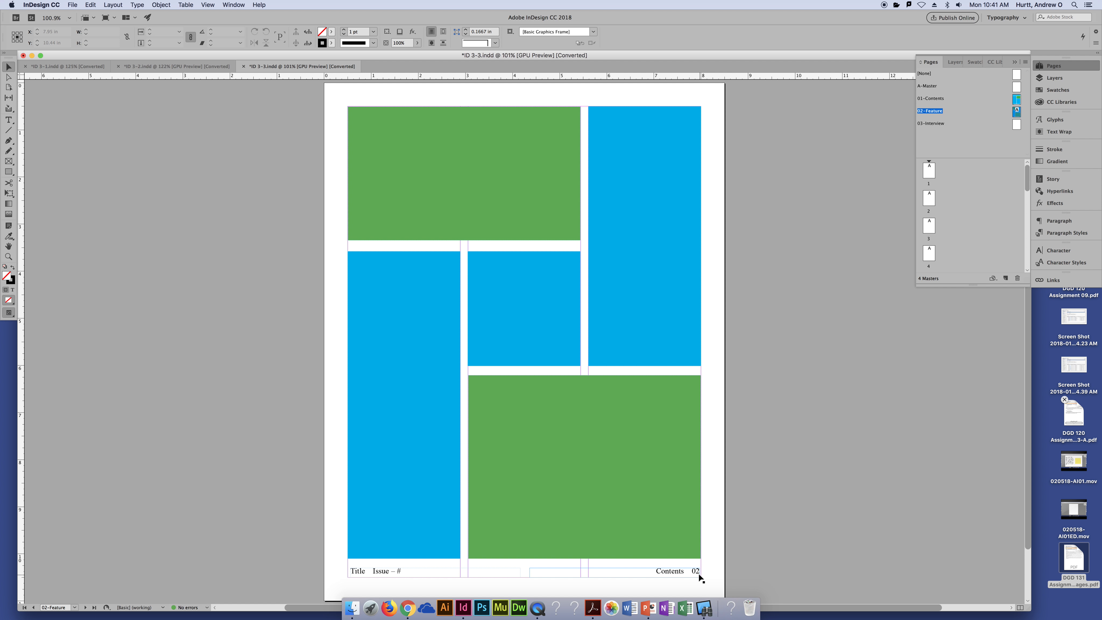
- Compare the 01-Contents and 02-Feature footers, and replace the word Contents with Feature in the 02-Feature footer
double_click(939, 98)
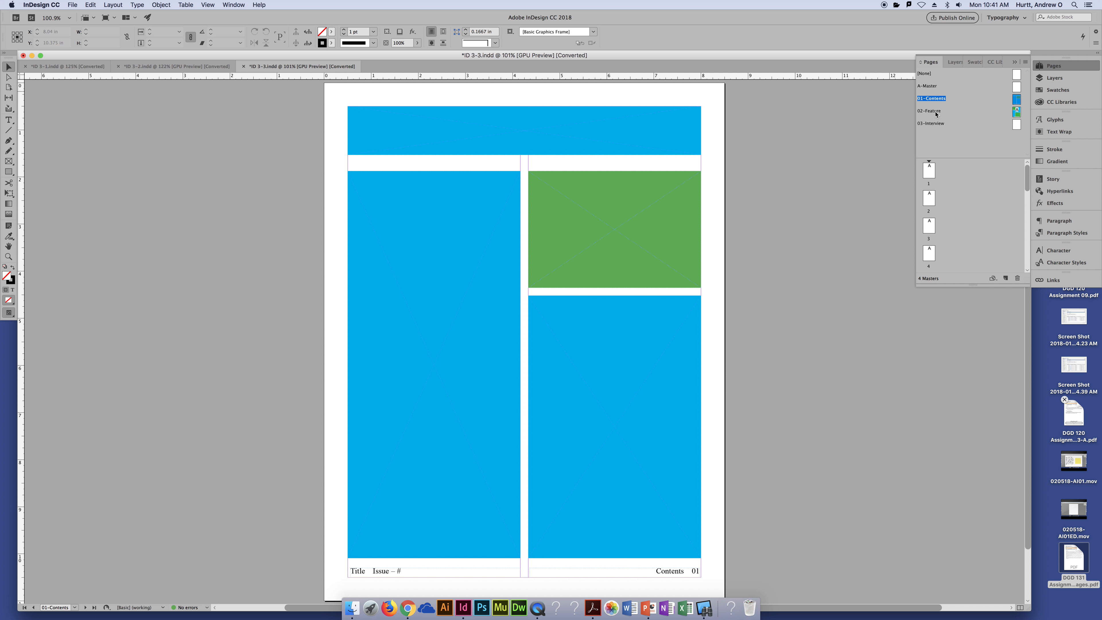
double_click(936, 111)
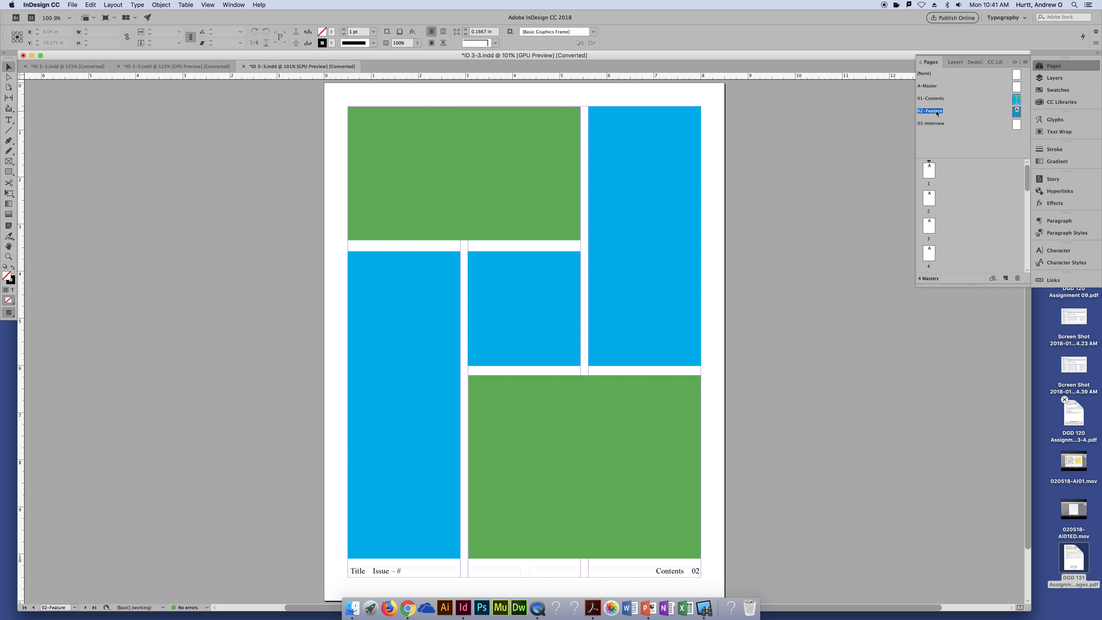
double_click(675, 571)
double_click(668, 571)
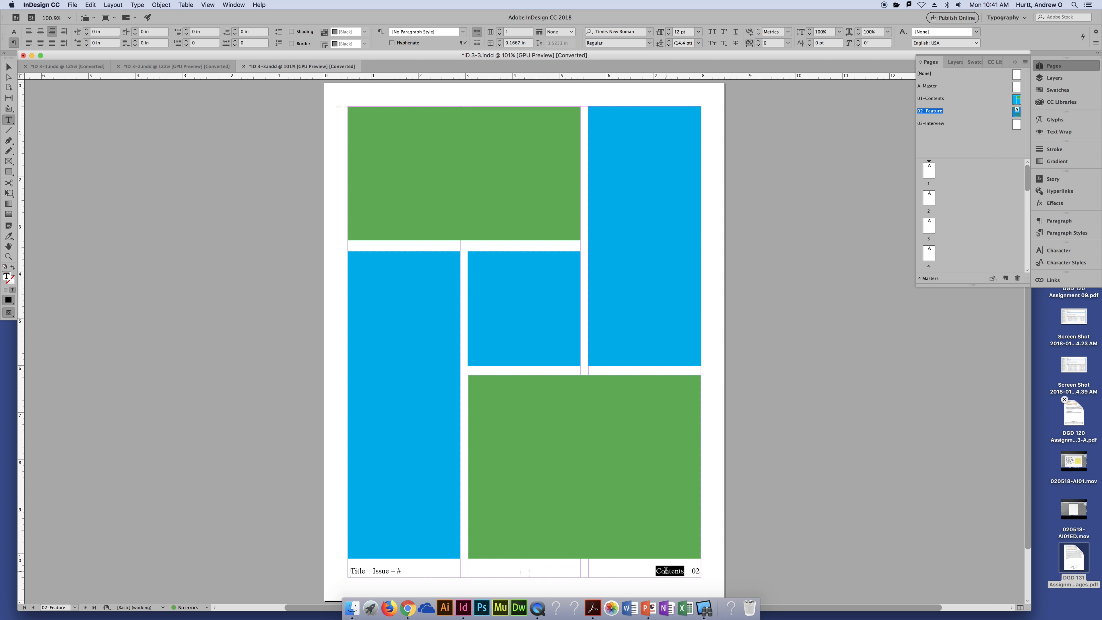
text(Feature)
key(Escape)
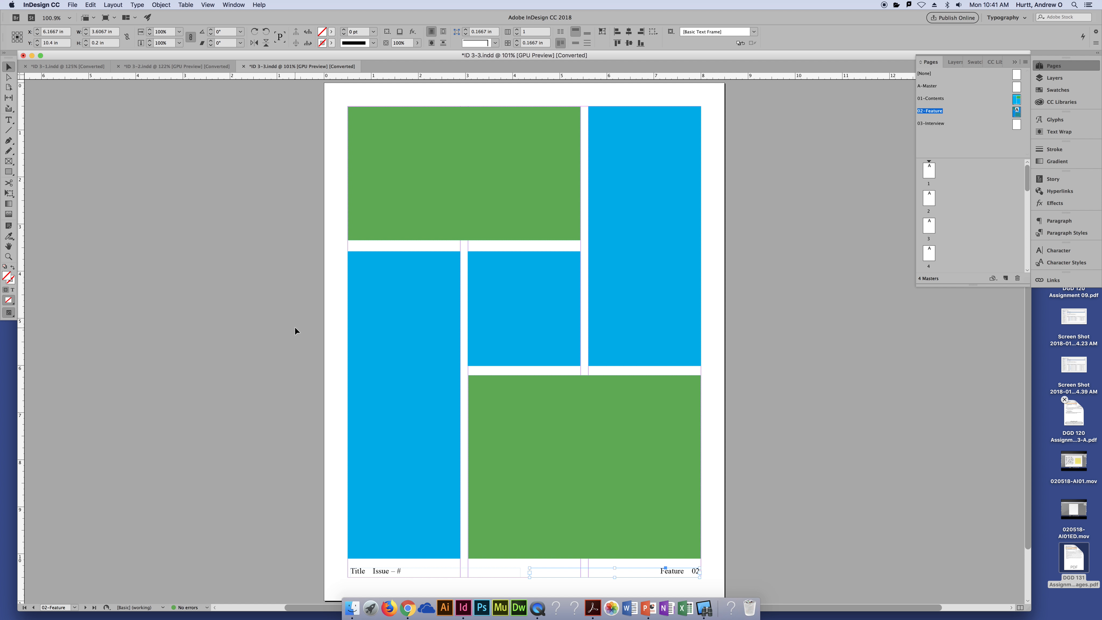
- Extend the lower green frame down over the footer to the bottom margin, about 4.29 in high
click(609, 441)
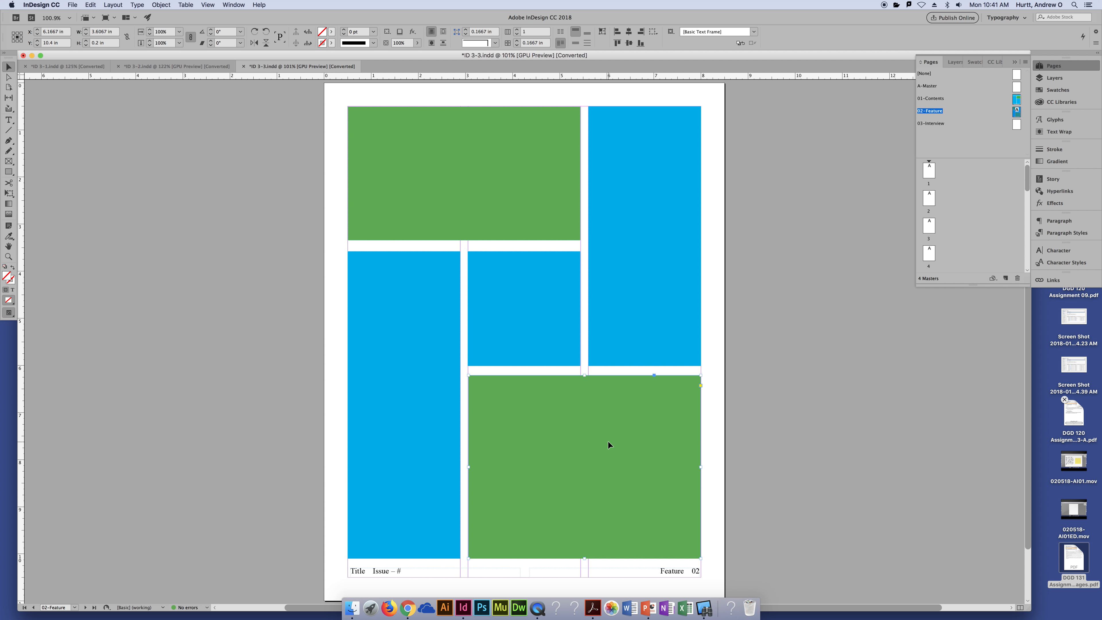
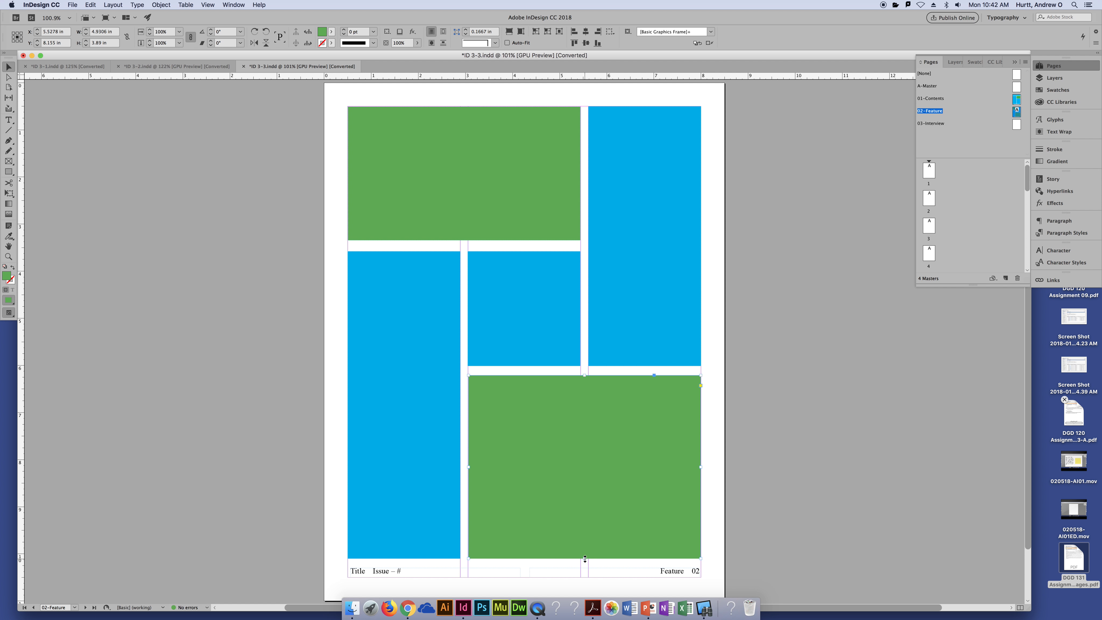
drag(584, 559, 585, 578)
click(807, 566)
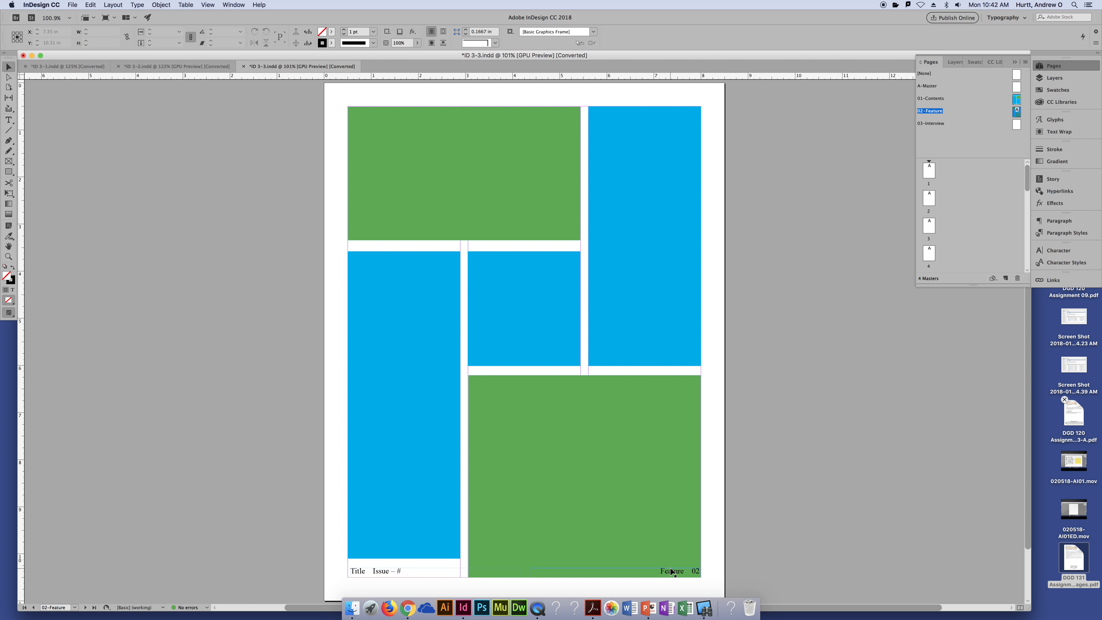
- Send the footer text frame containing Feature and the page number to the back, behind the lower green frame
click(689, 567)
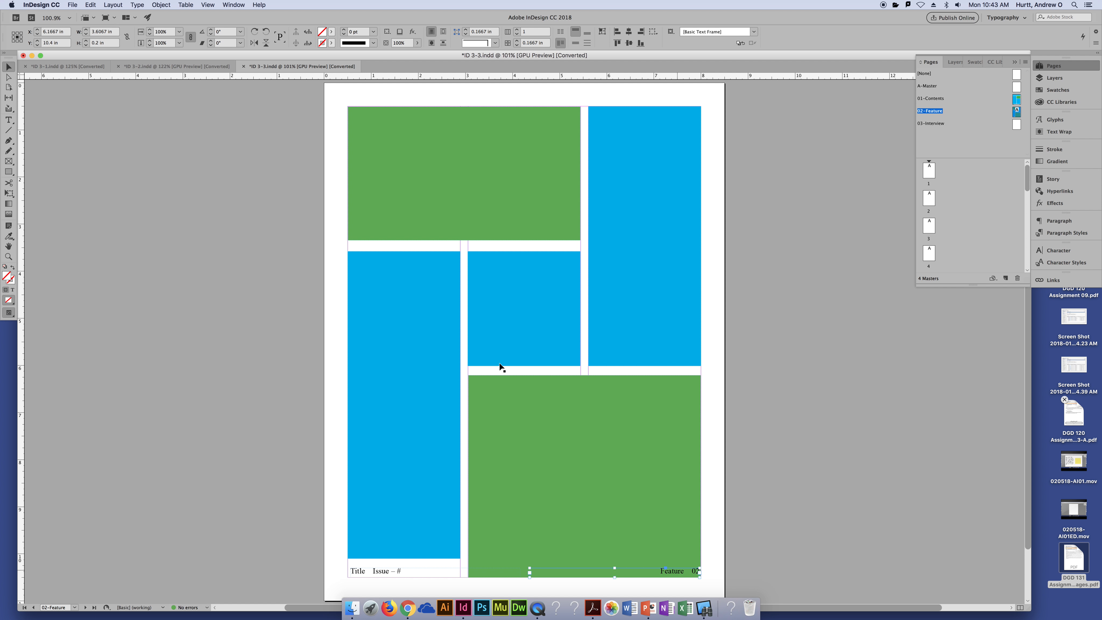
click(90, 5)
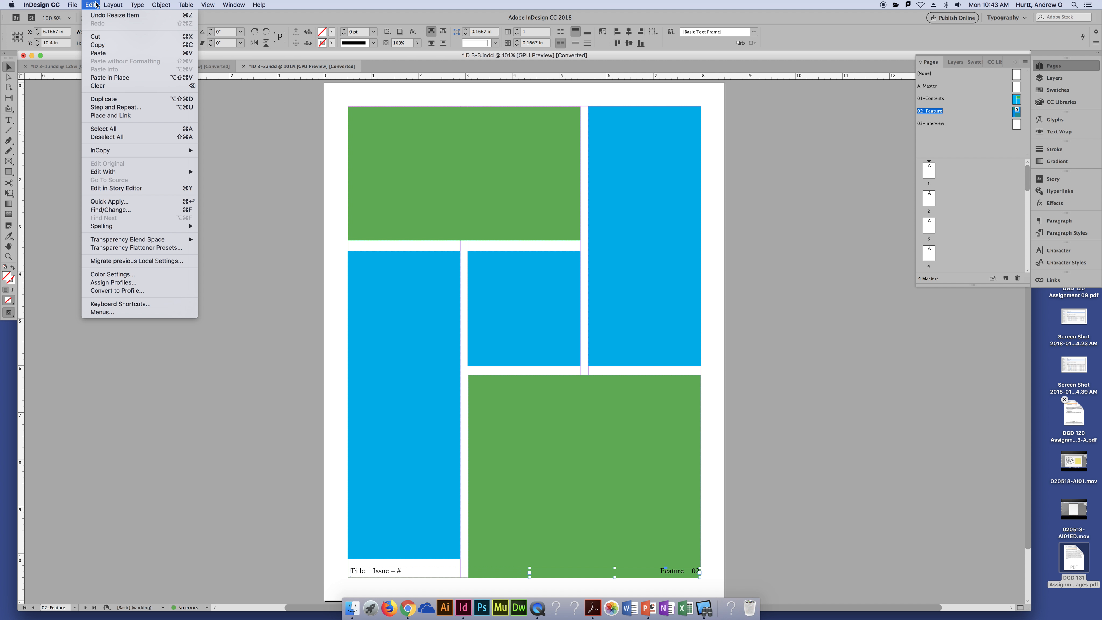
mouse_move(162, 5)
mouse_move(166, 32)
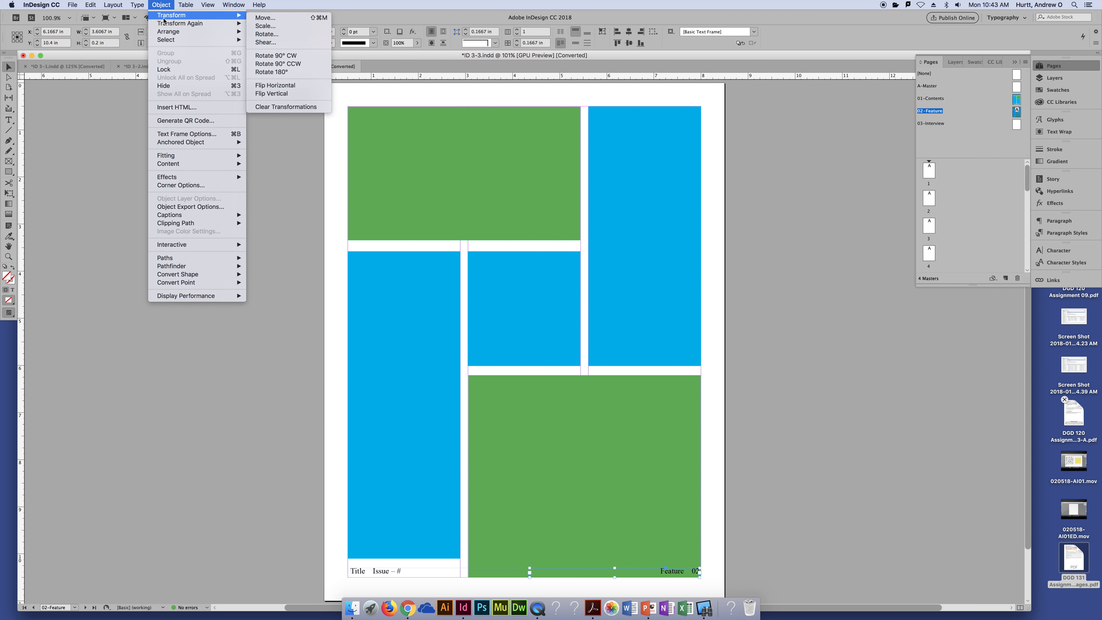
click(273, 56)
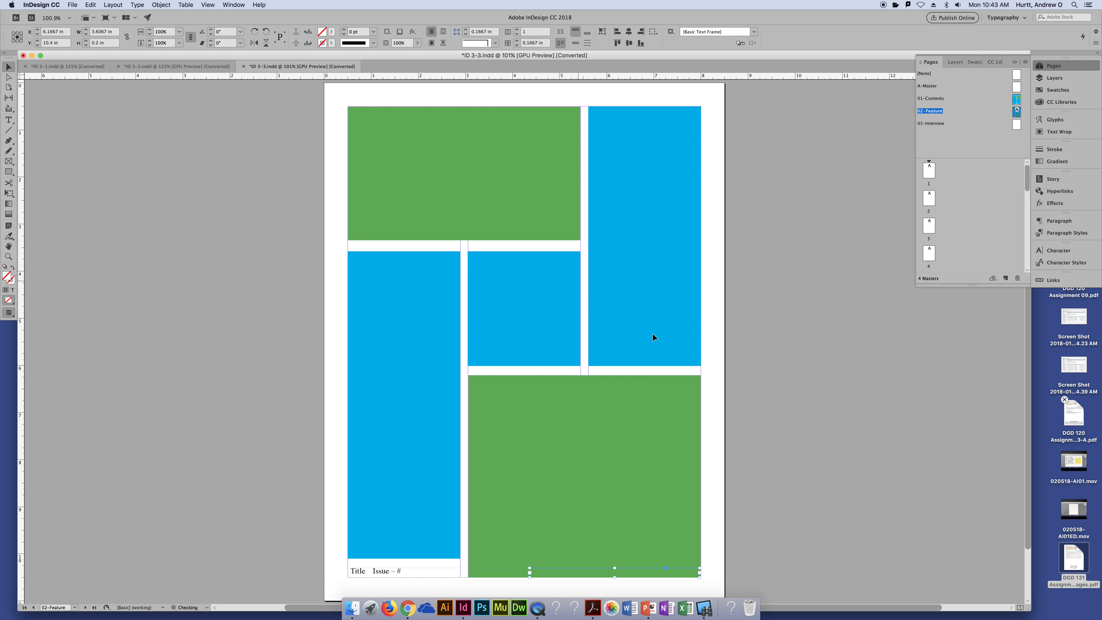
click(808, 427)
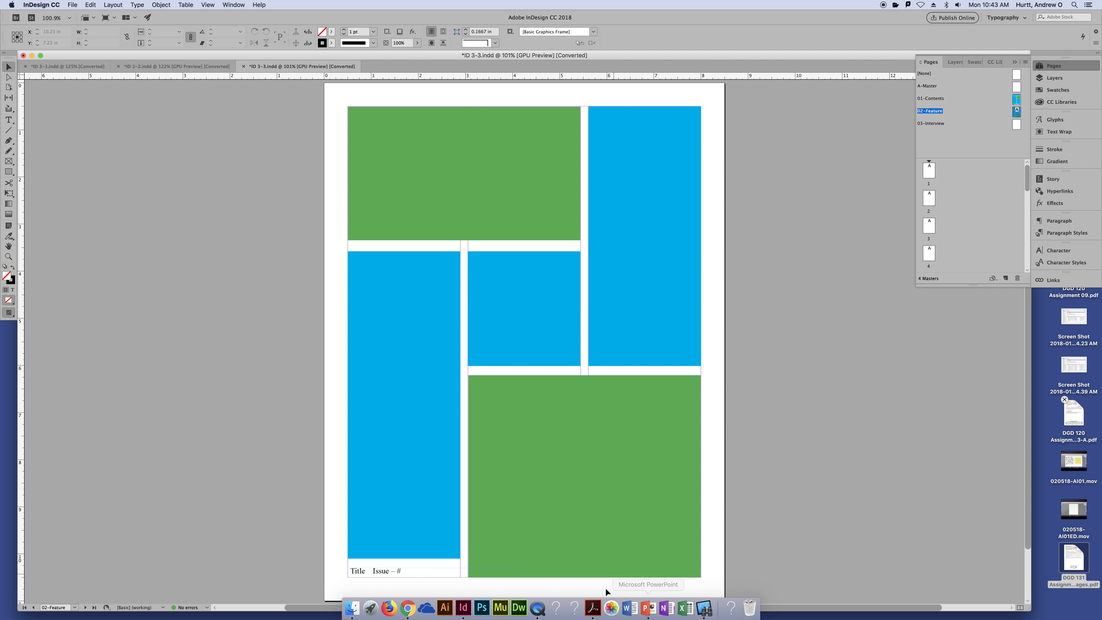
- Send the lower green frame to the back, behind the footer text frame containing Feature and the page number
click(621, 460)
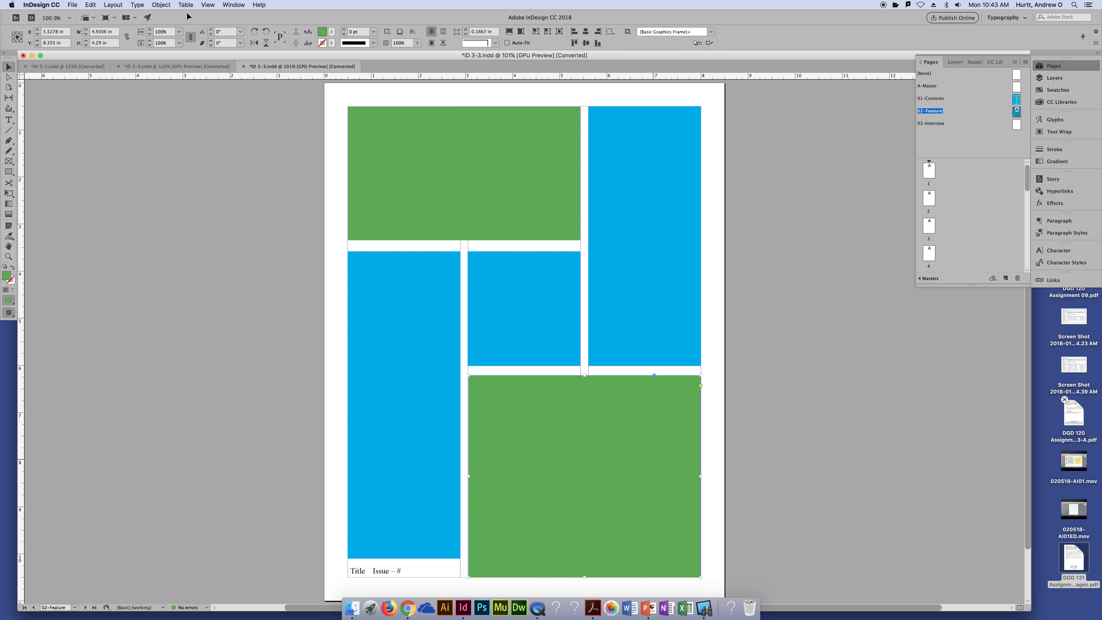
click(160, 5)
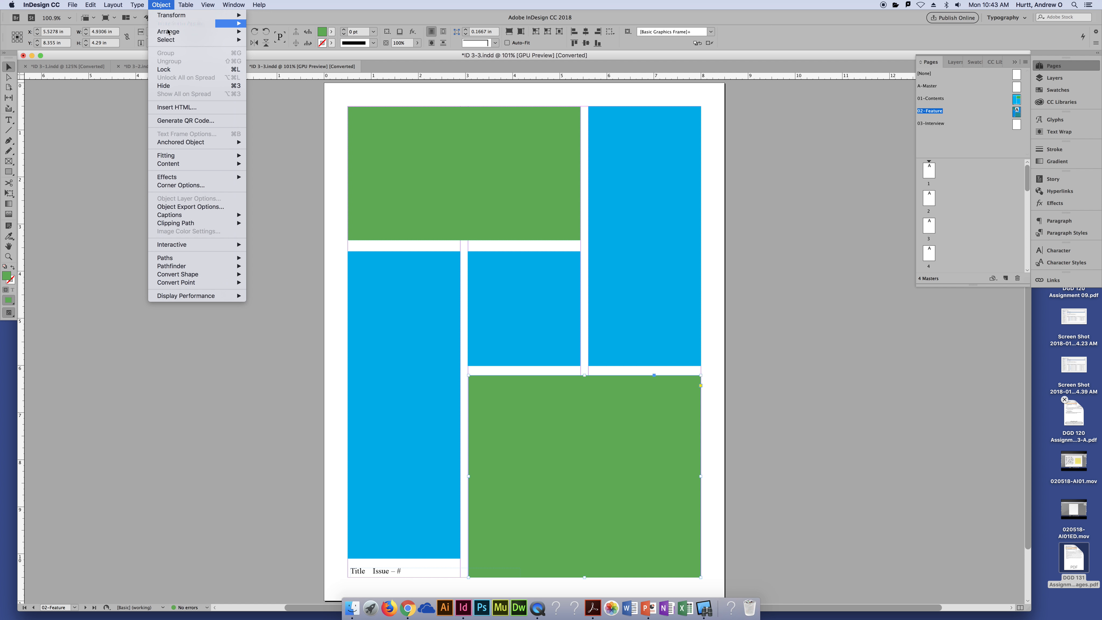
mouse_move(243, 36)
click(273, 56)
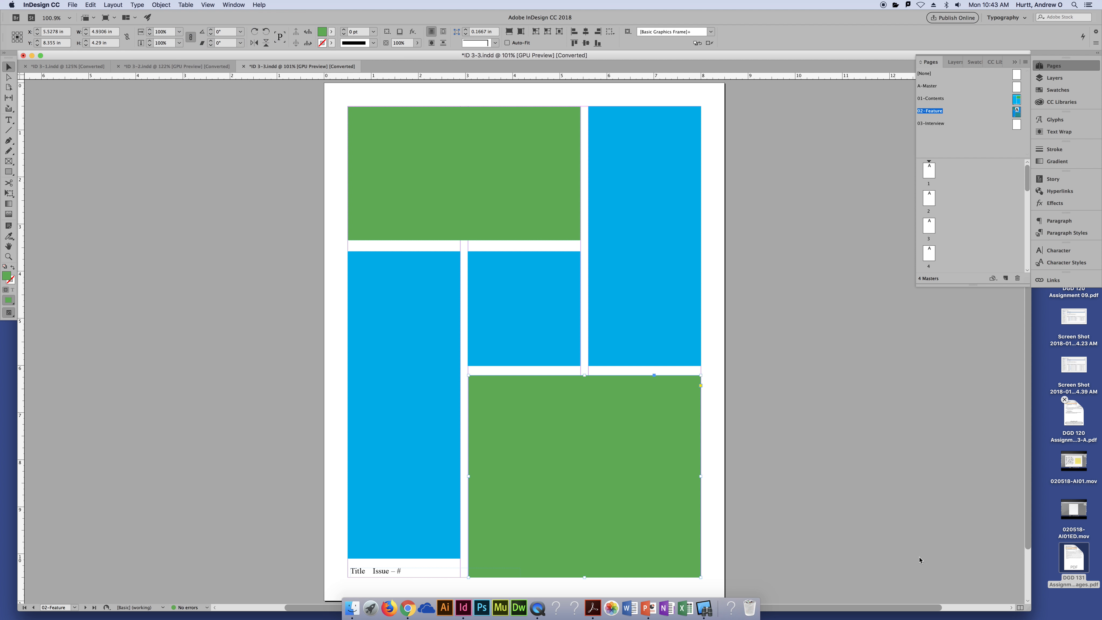
click(889, 563)
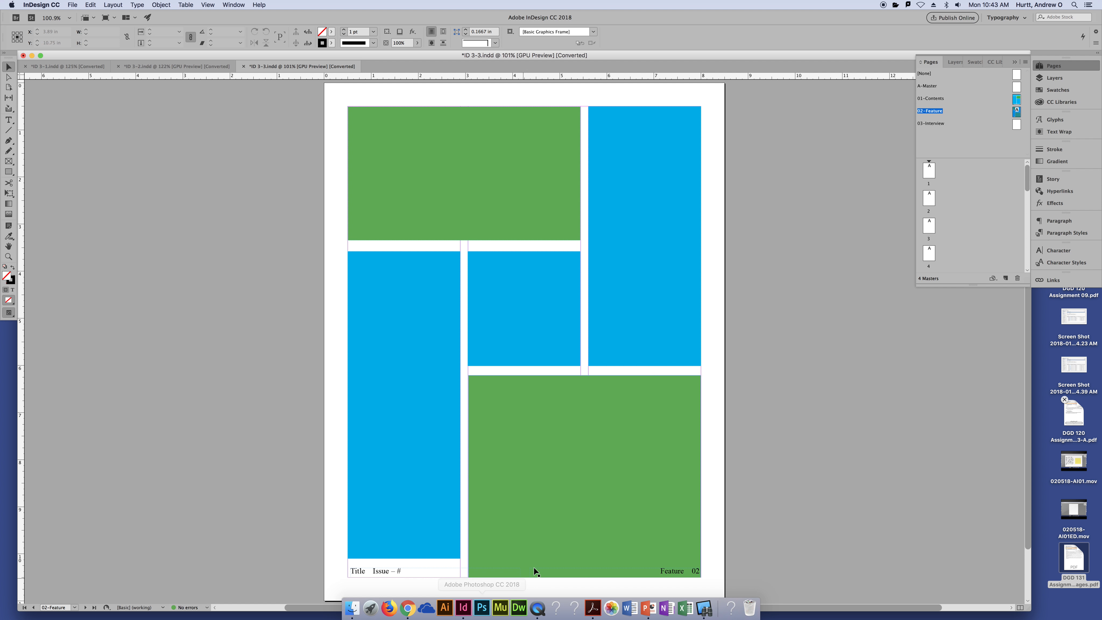
click(538, 551)
click(795, 513)
click(406, 353)
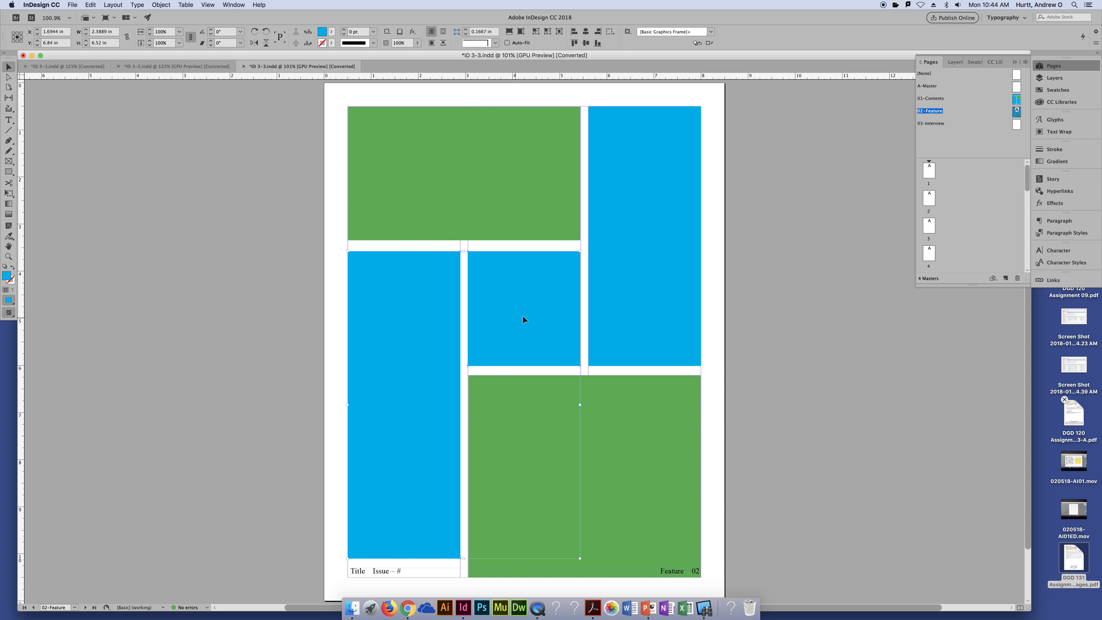
shift+click(523, 317)
click(781, 320)
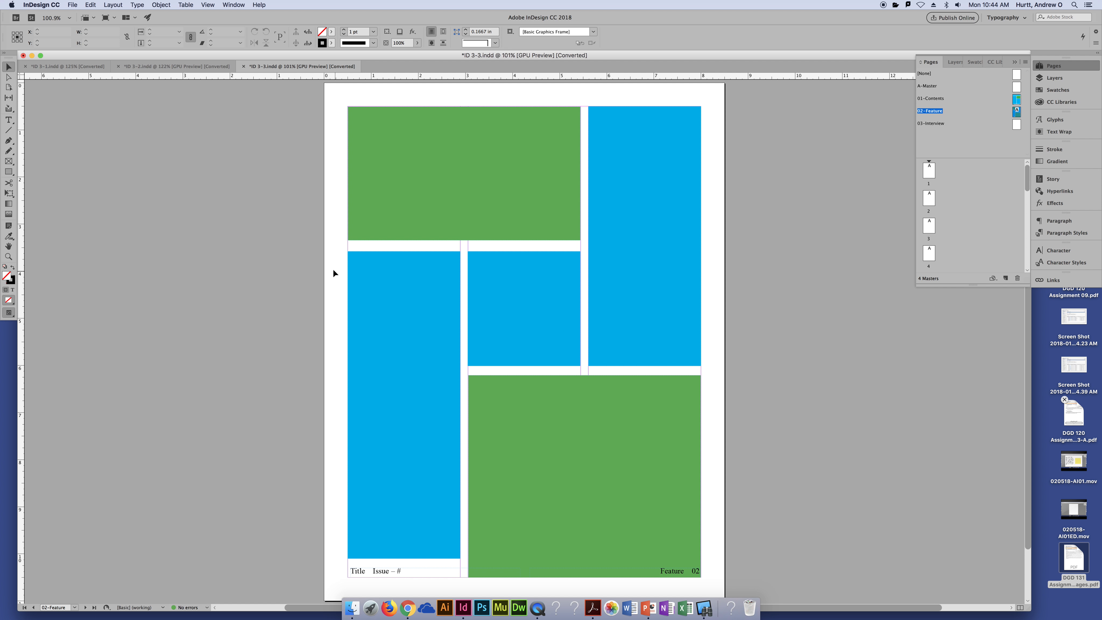
drag(331, 268, 694, 300)
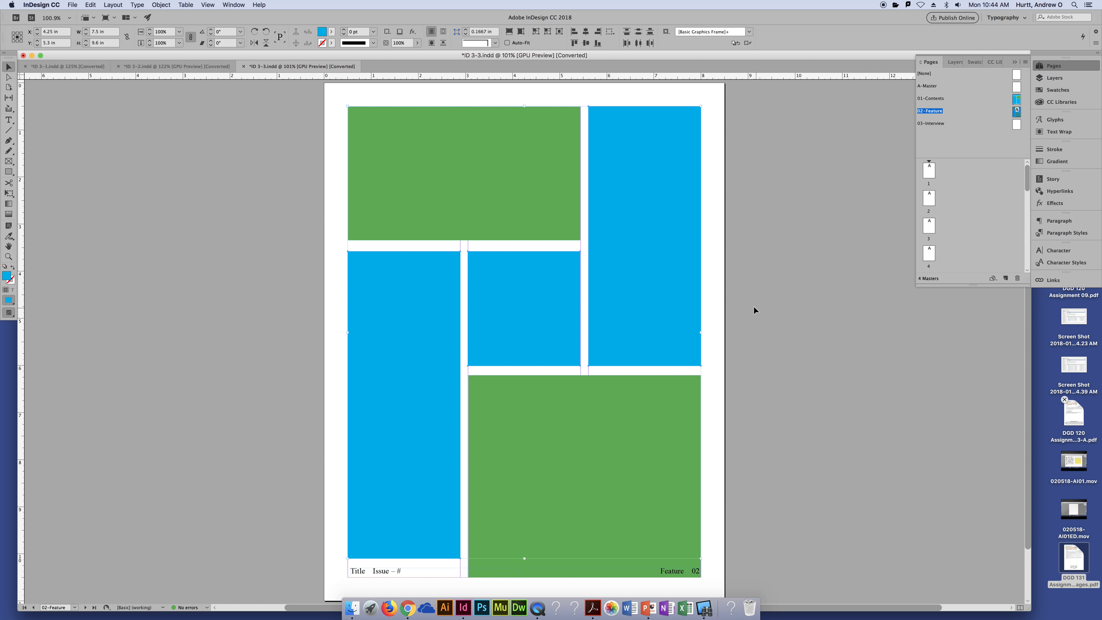
- Convert the tall blue frame in the first column into a text frame with the Type tool
click(9, 120)
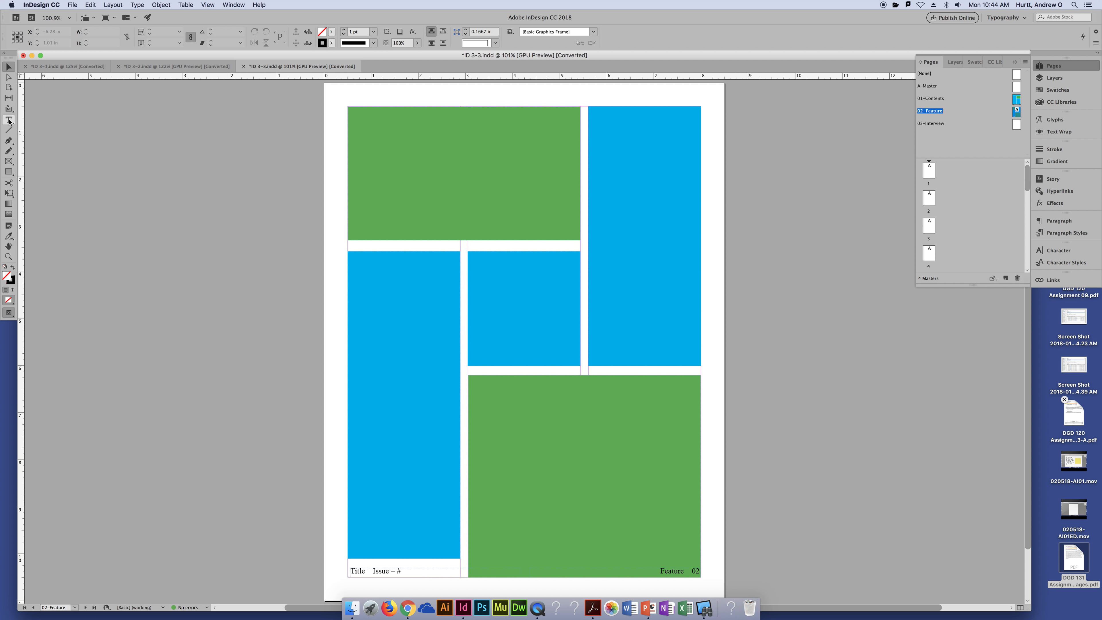
click(354, 262)
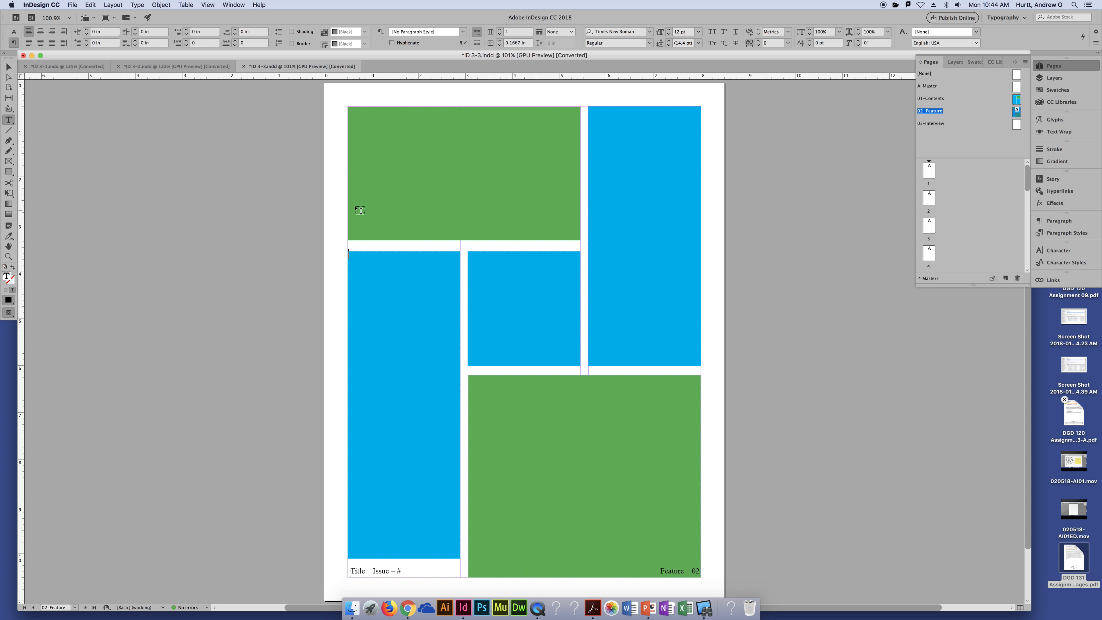
click(243, 134)
click(9, 67)
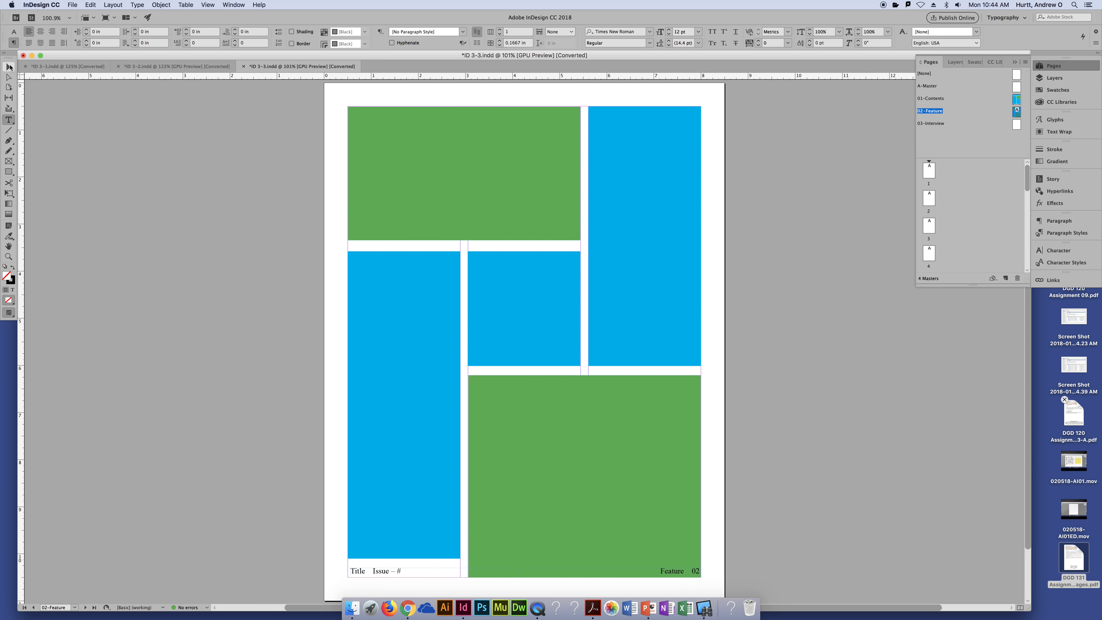
- Delete the three blue placeholder frames from the 02-Feature master
click(419, 315)
key(Delete)
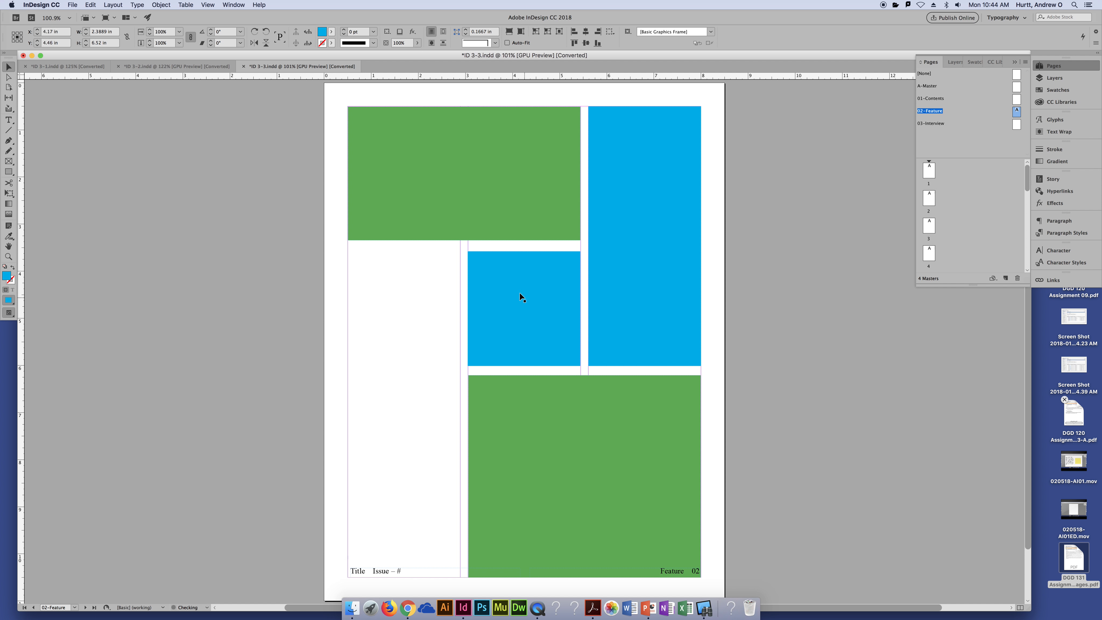
click(519, 292)
key(Delete)
click(640, 254)
key(Delete)
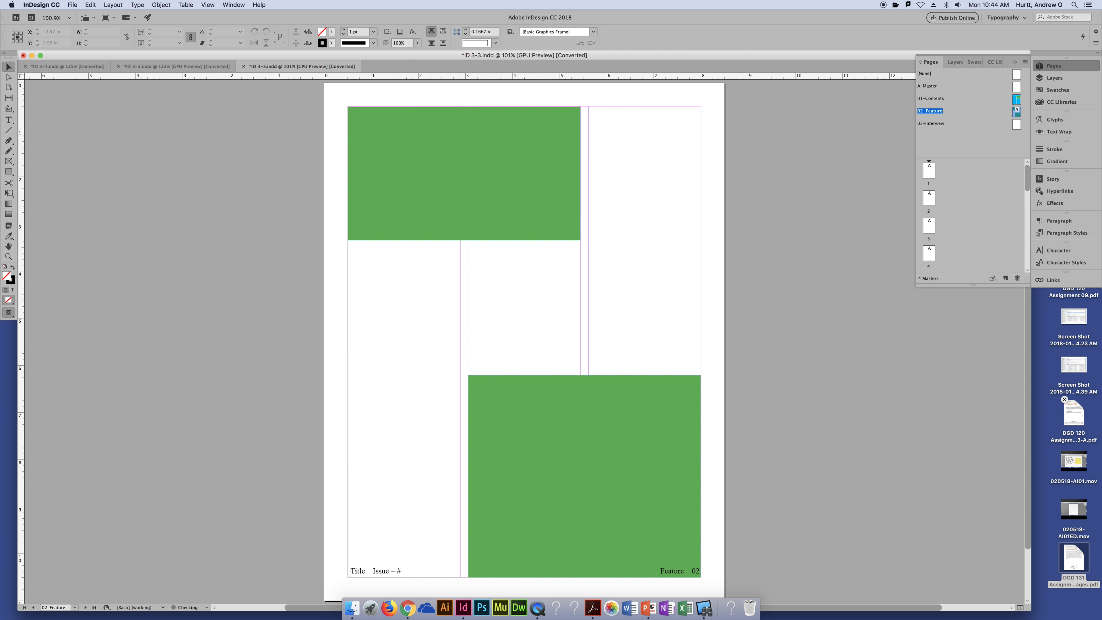
- Draw a rectangle frame about 2.38 by 6.71 in filling the first column below the upper green frame
click(7, 161)
drag(348, 245, 461, 561)
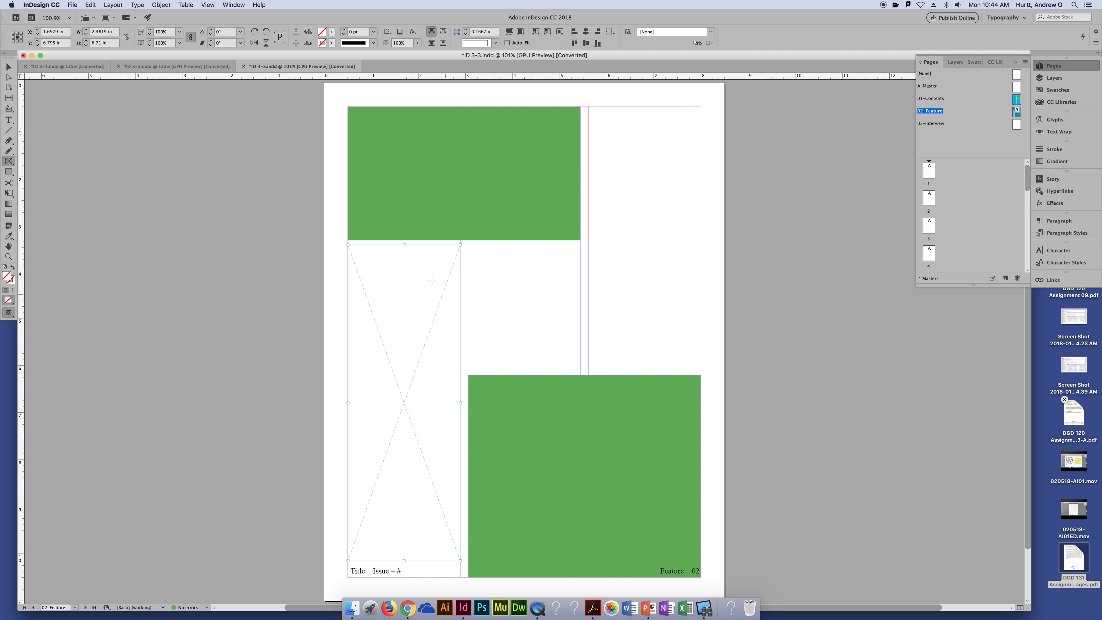
key(v)
- Duplicate the frame into the second column, shortened to about 2.6 in high, and into the third column, extended up to the top margin
drag(439, 307, 562, 325)
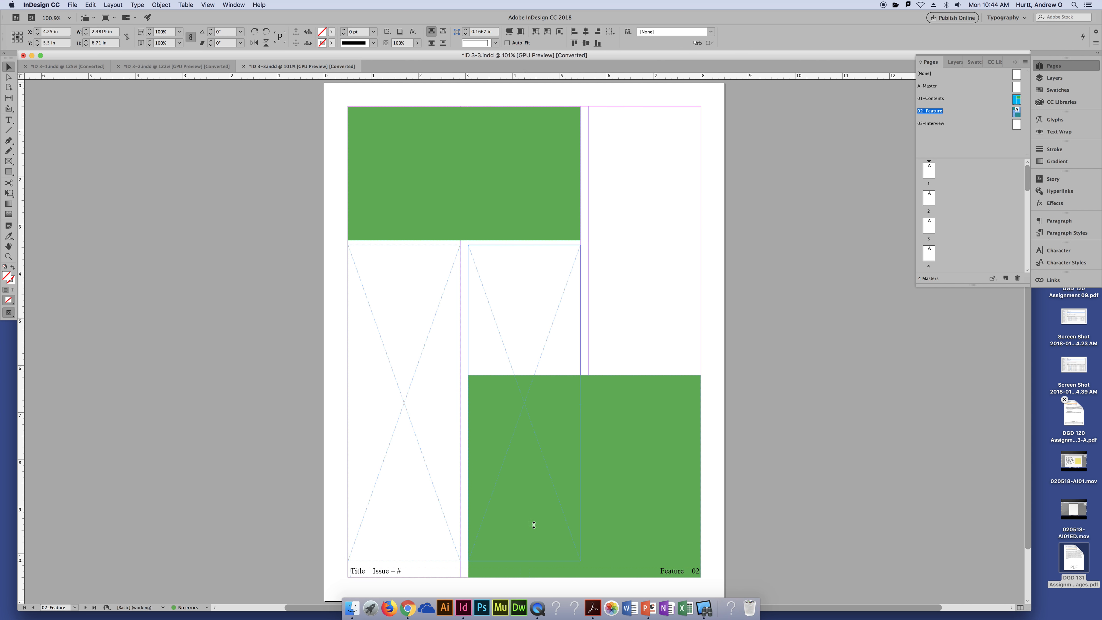
drag(534, 525, 539, 367)
drag(532, 287, 644, 295)
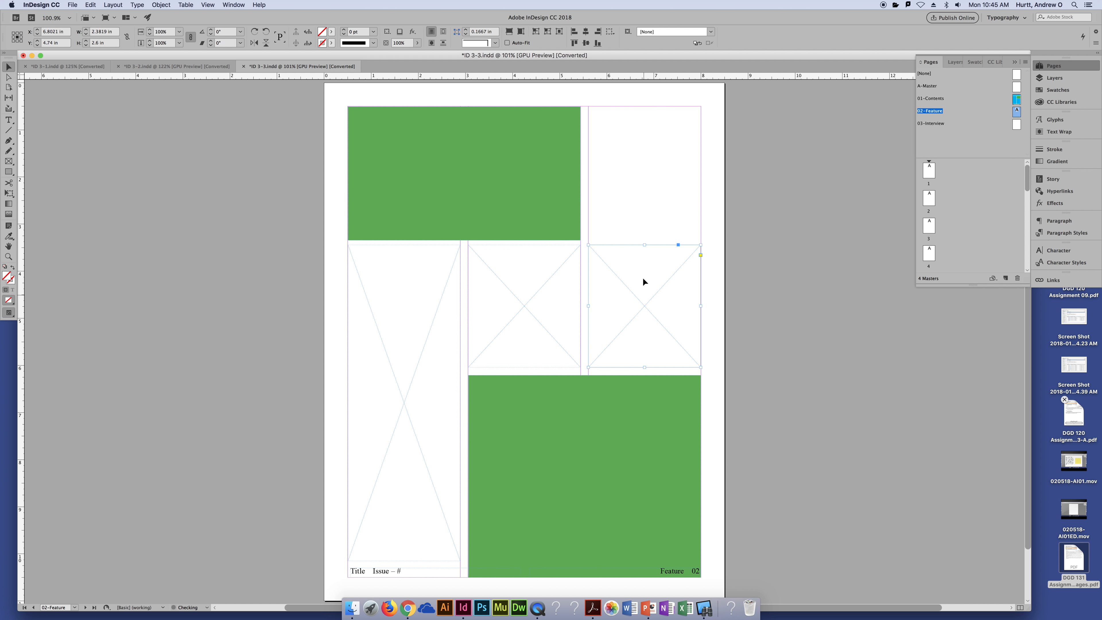
drag(644, 244, 637, 108)
click(726, 287)
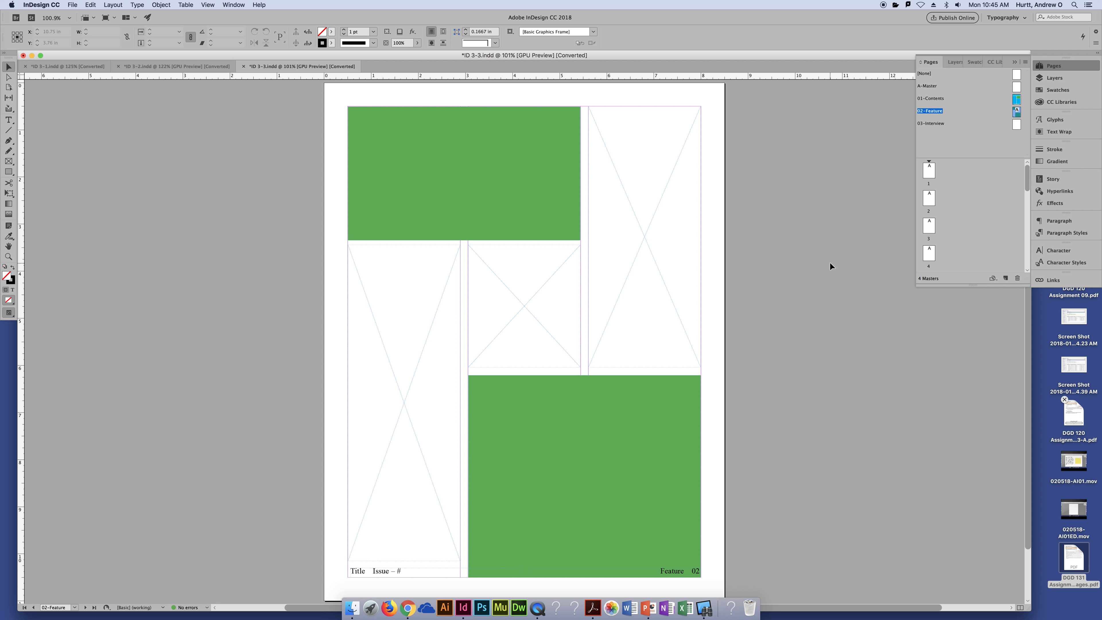
- Save the document to the Desktop as ID 3-3 Sample.indd
key(super+shift+s)
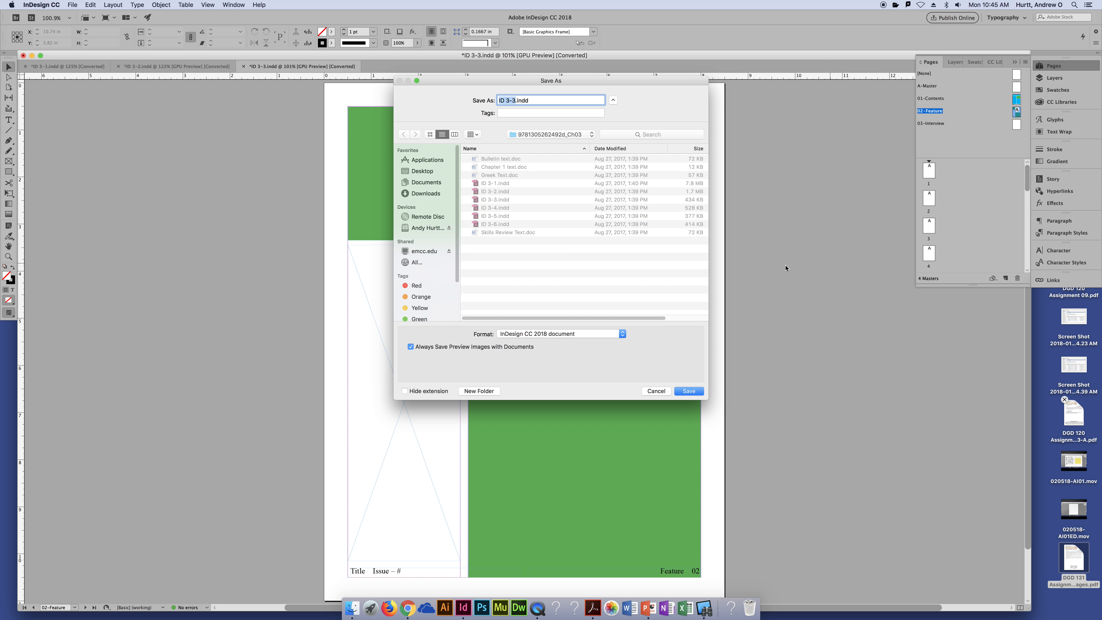
click(418, 171)
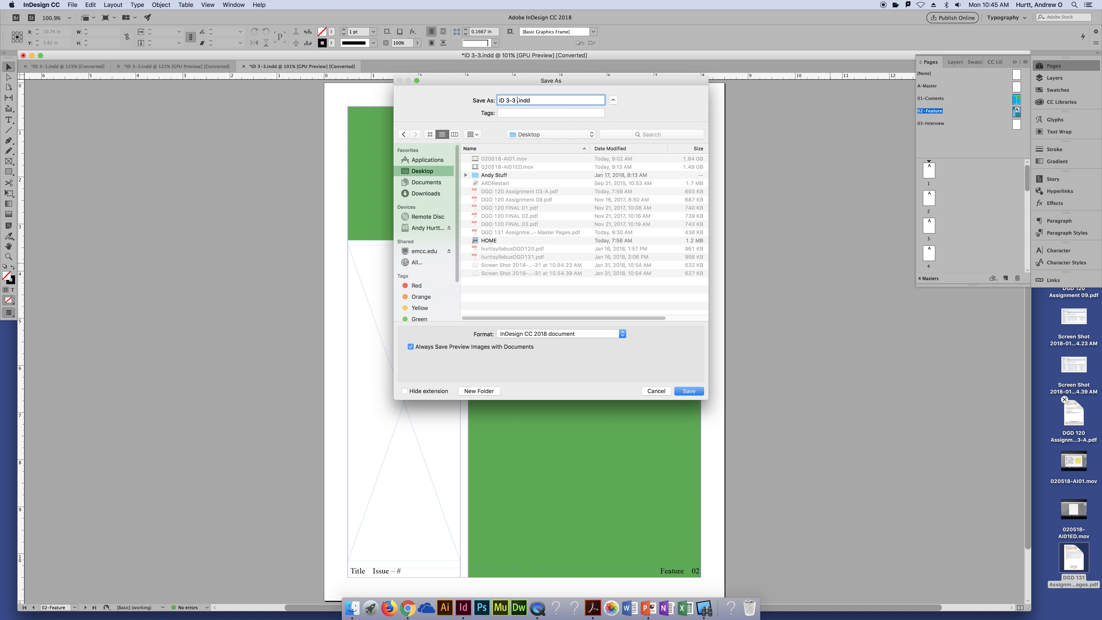
text(Sample)
click(697, 395)
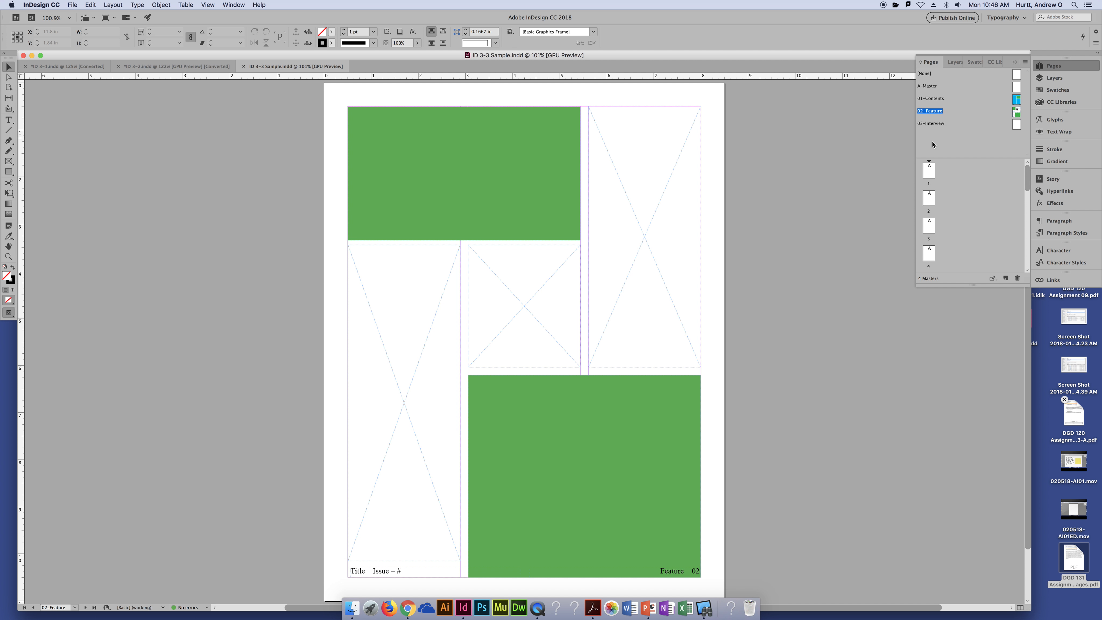
- Review the 01-Contents, 02-Feature and A-Master layouts against document pages 1 and 2
double_click(937, 99)
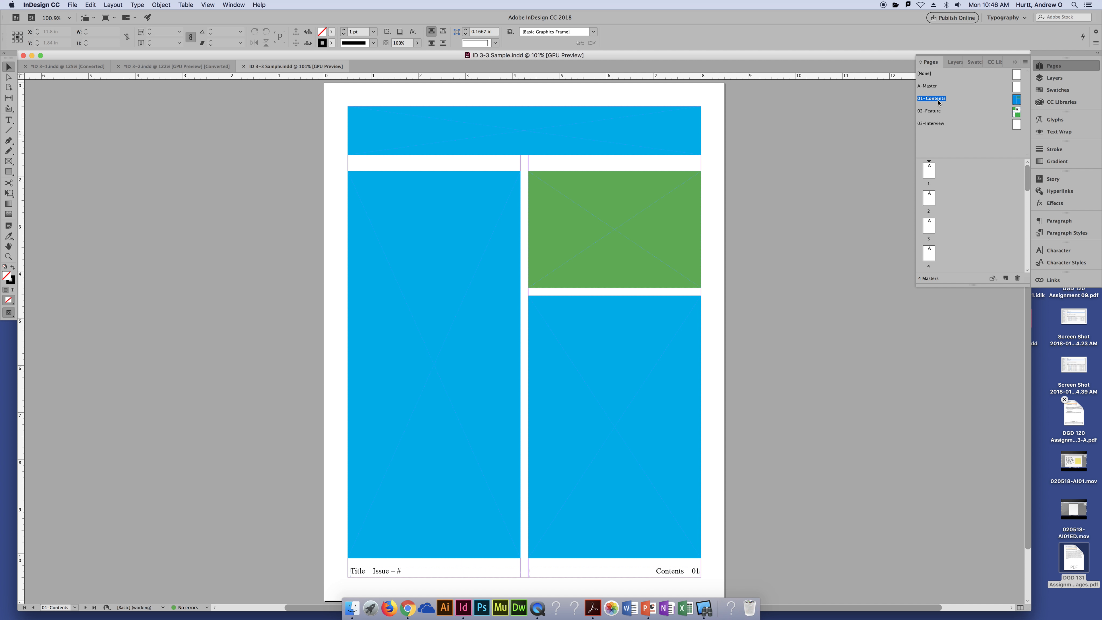
double_click(926, 111)
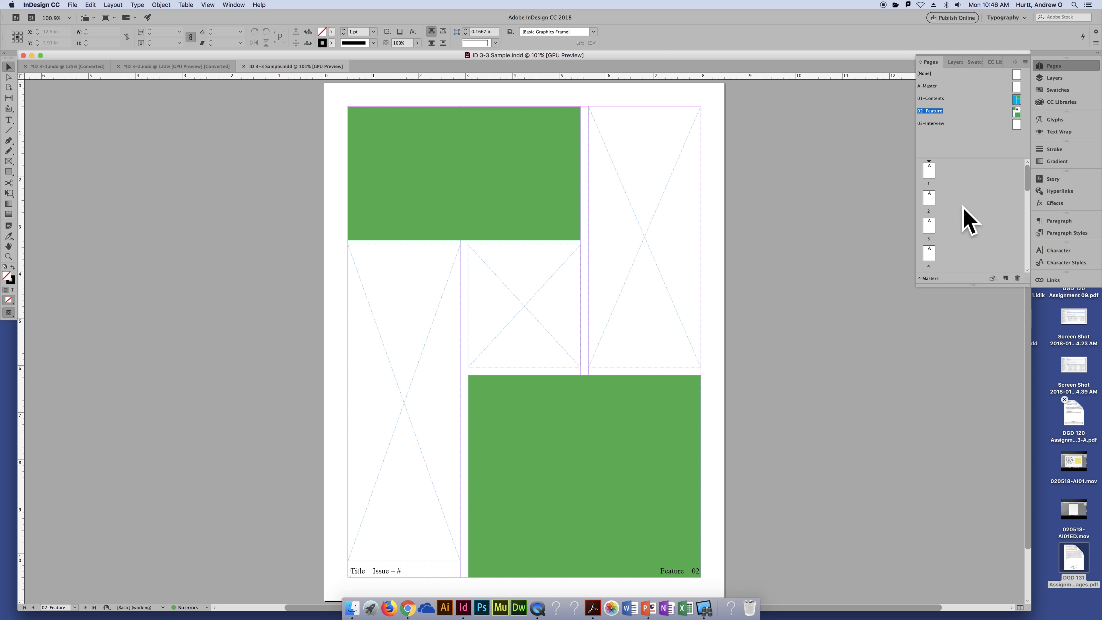
double_click(928, 171)
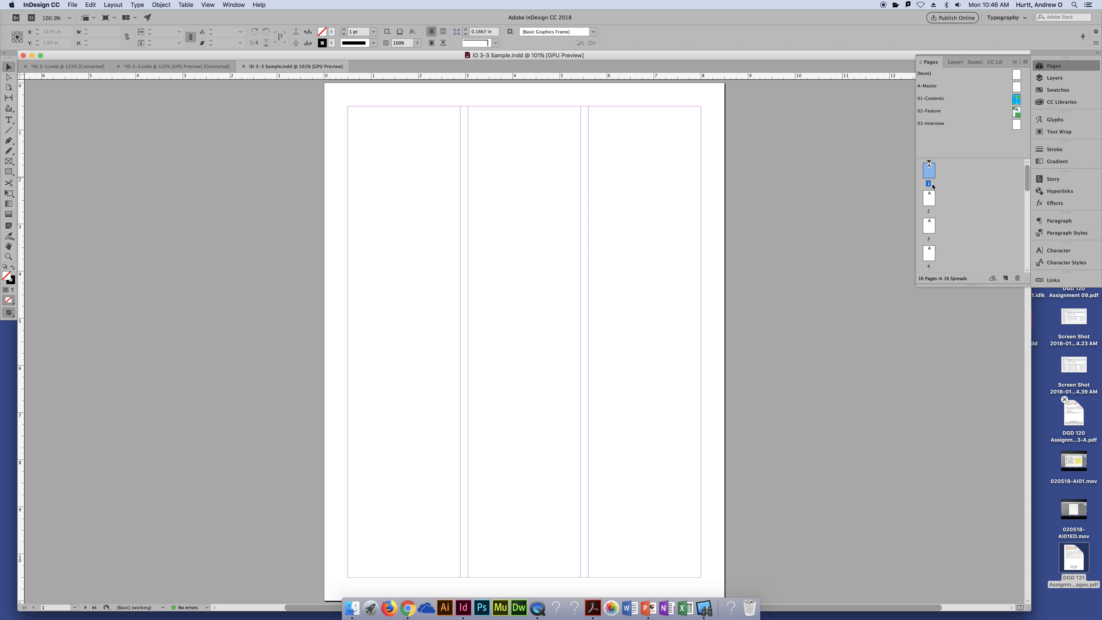
double_click(929, 199)
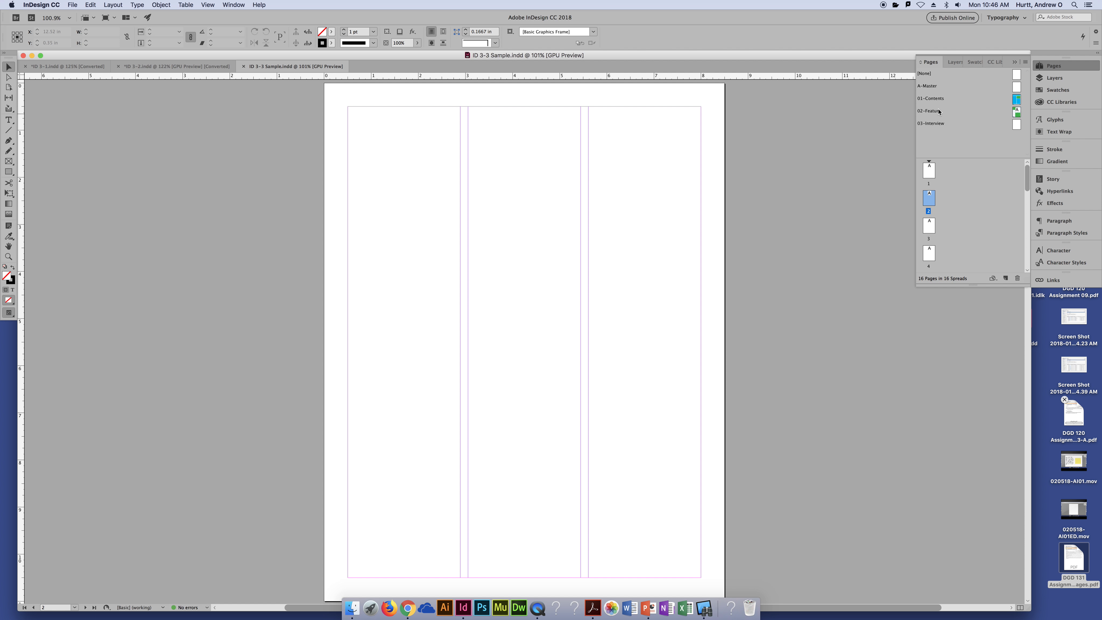
double_click(923, 86)
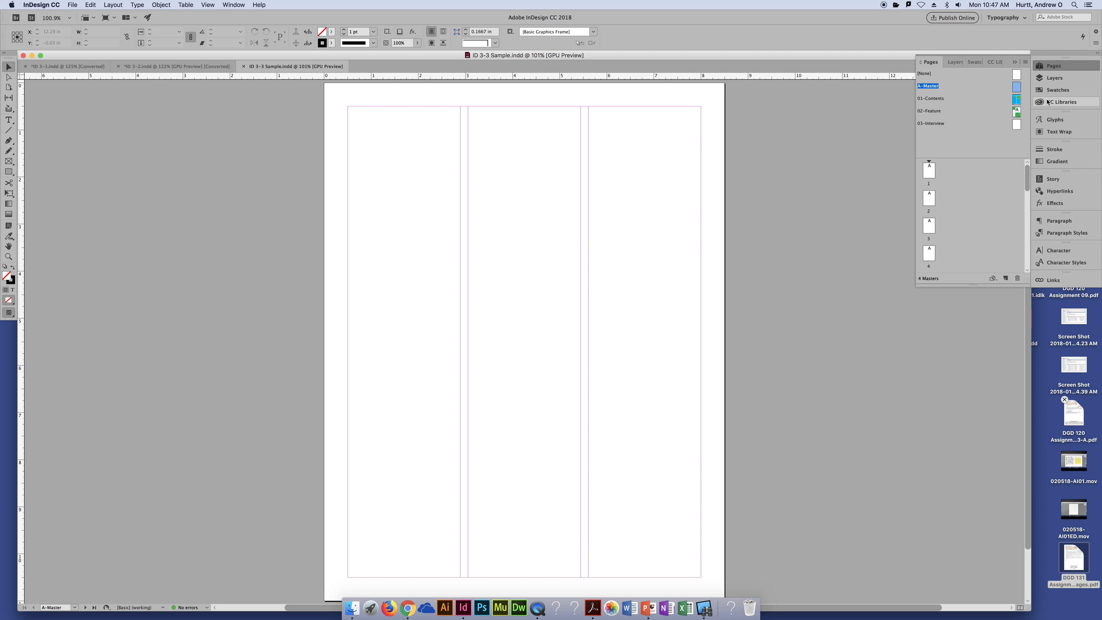
- Apply the 01-Contents master to page 2 of the document
double_click(928, 200)
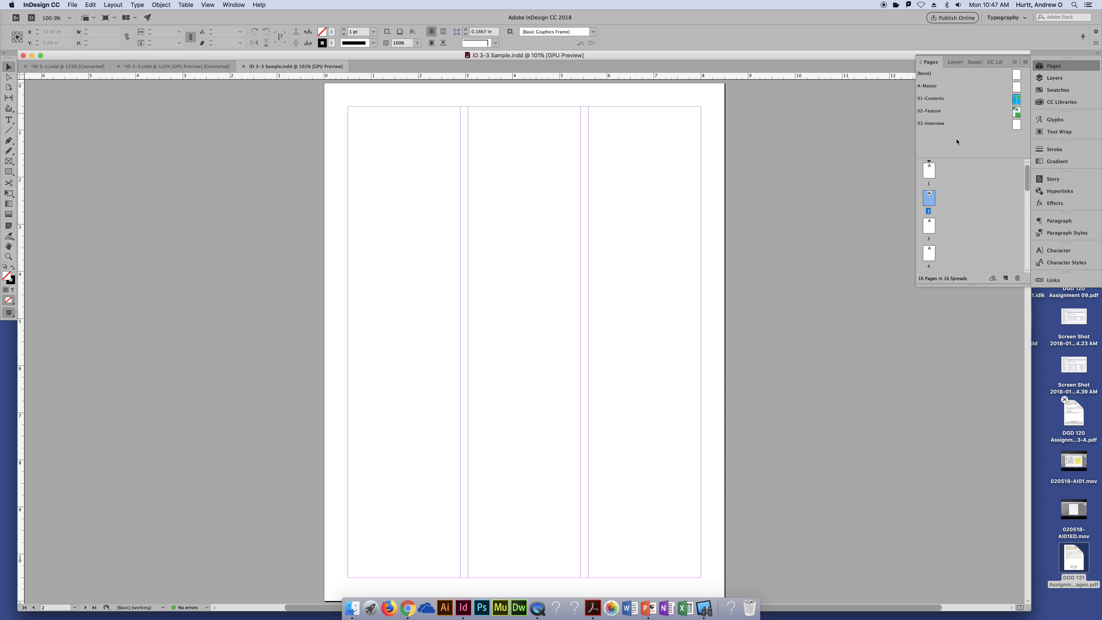
right_click(929, 198)
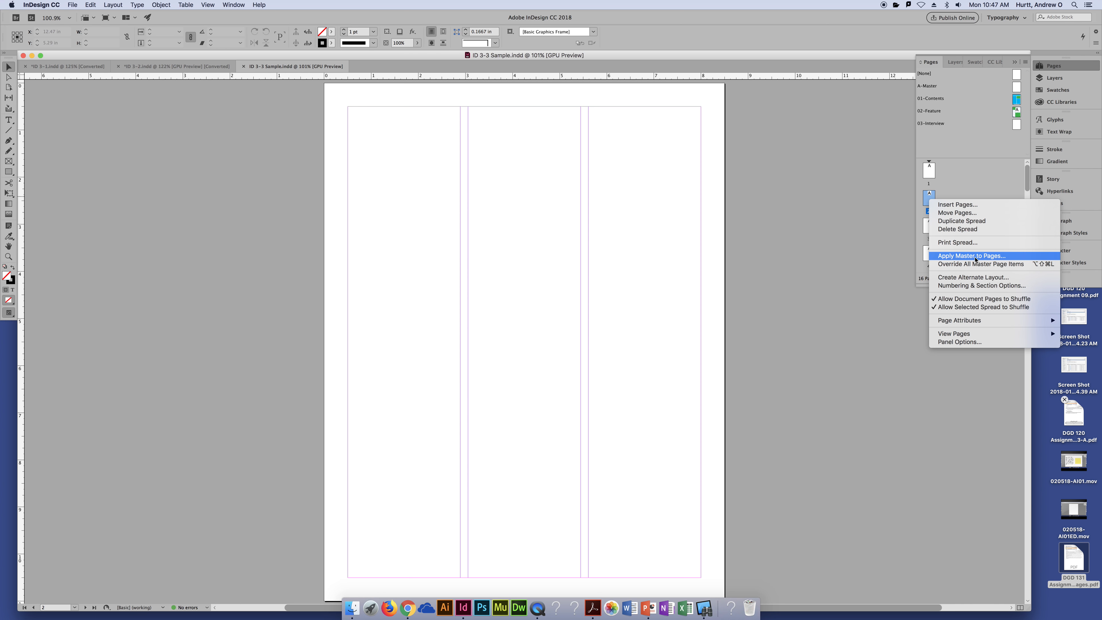
click(989, 259)
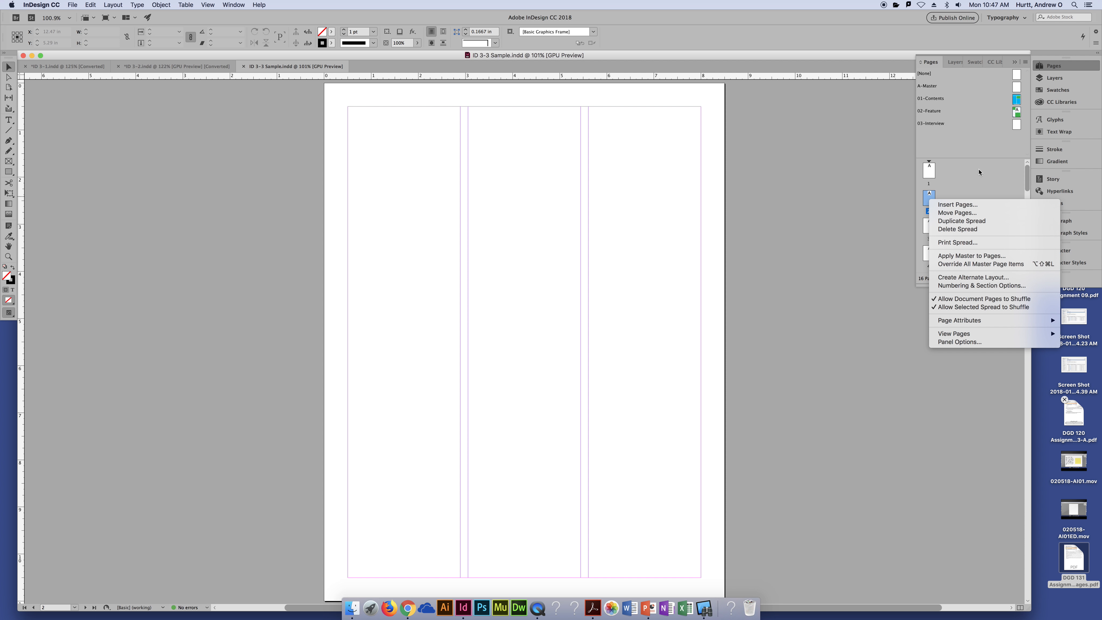
click(1025, 62)
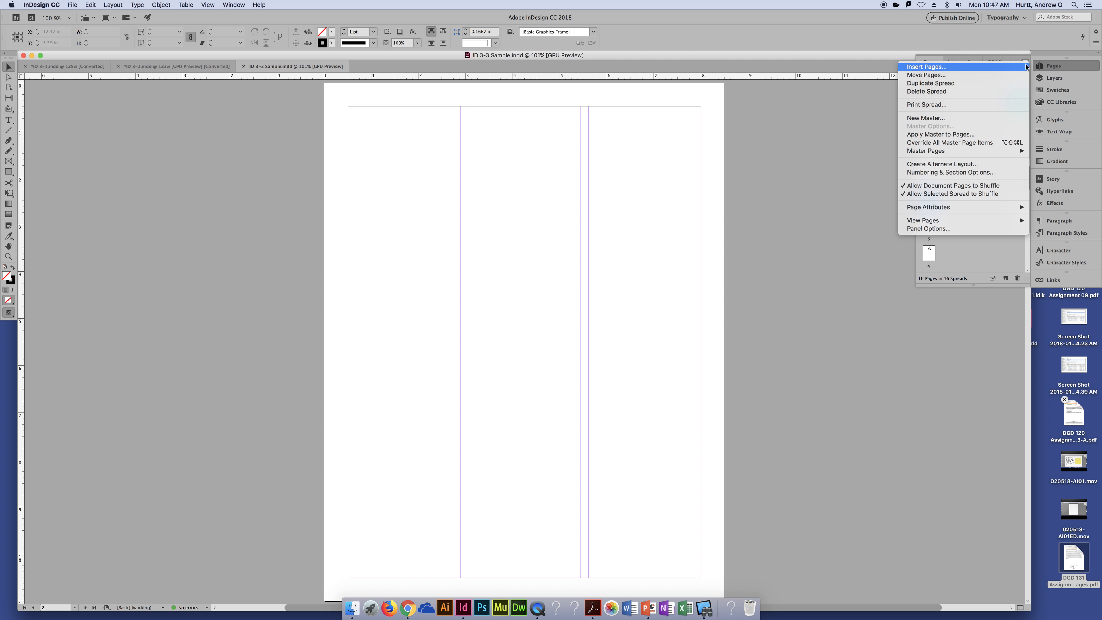
click(991, 138)
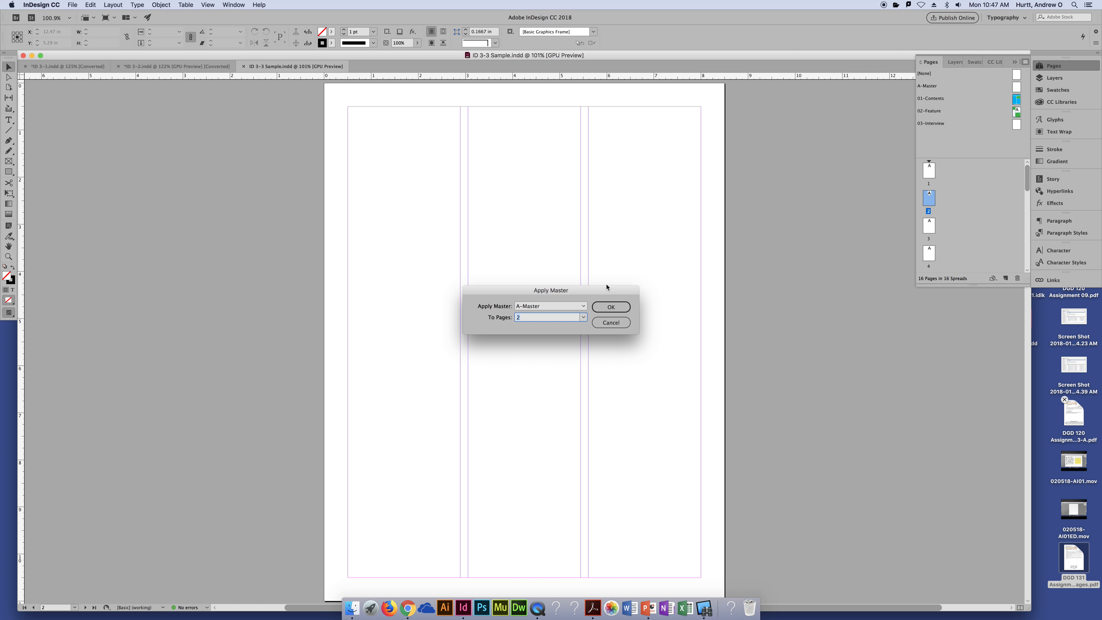
drag(606, 287, 622, 193)
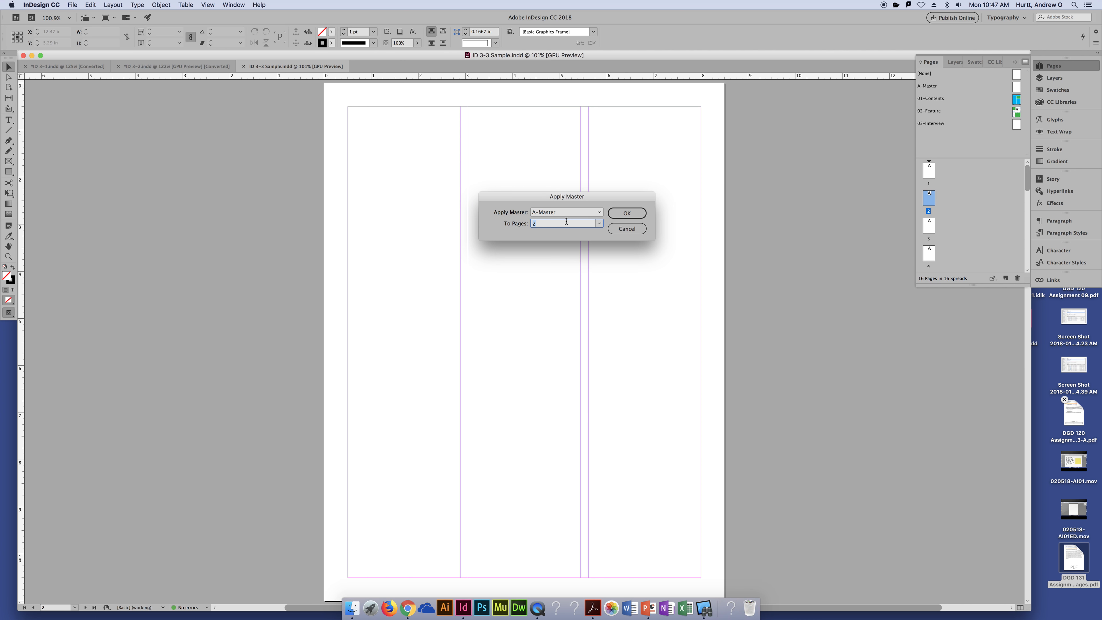
click(598, 212)
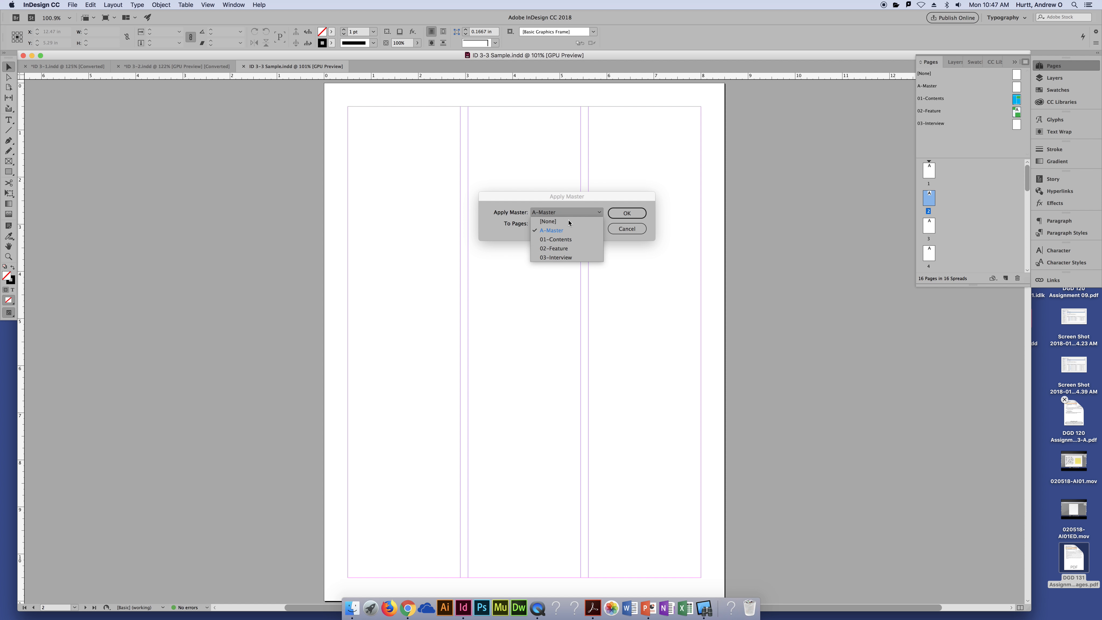
click(571, 240)
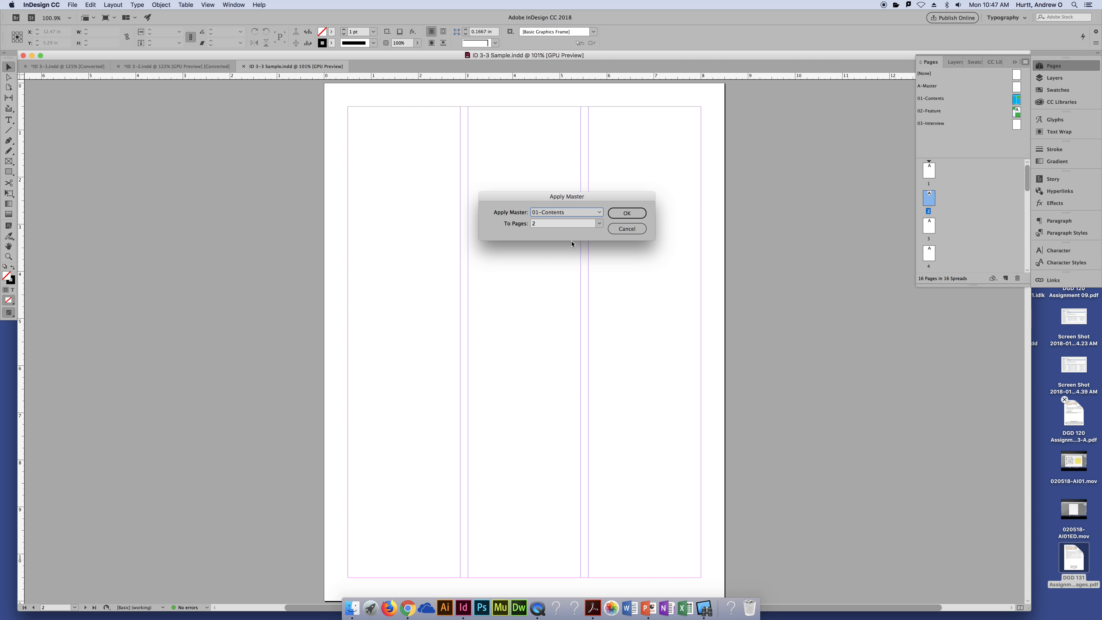
click(596, 225)
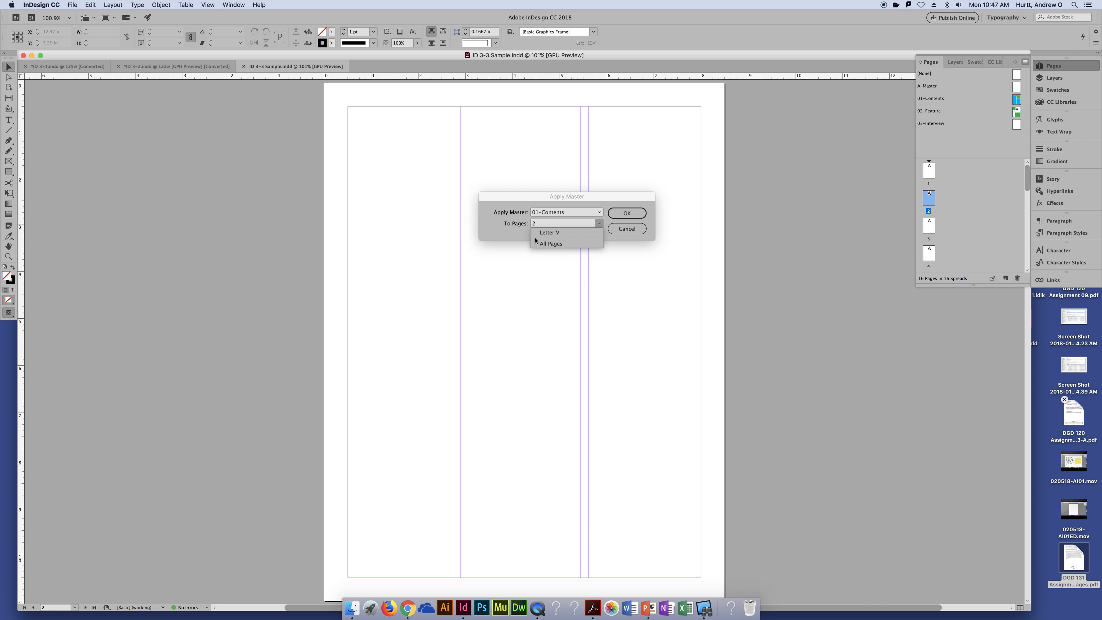
click(555, 239)
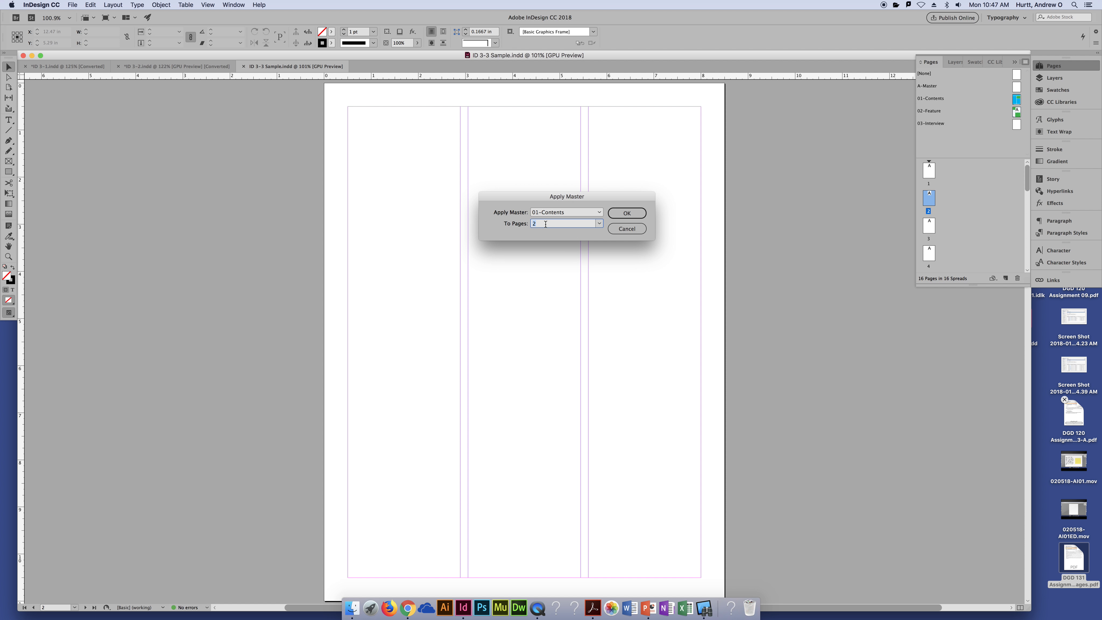
click(634, 214)
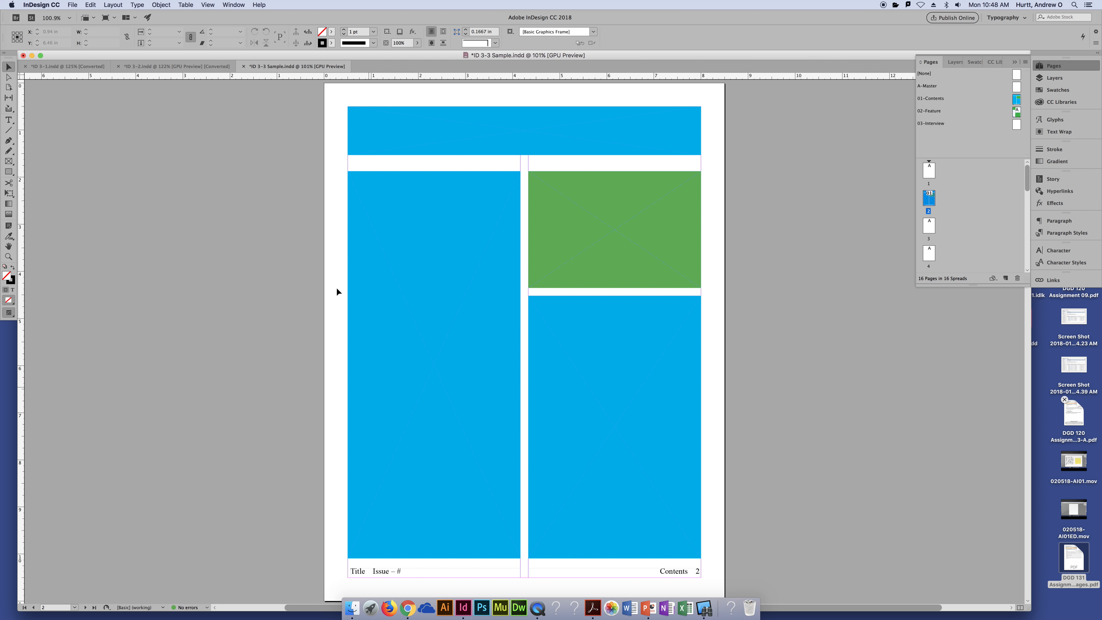
scroll(903, 525, down, 3)
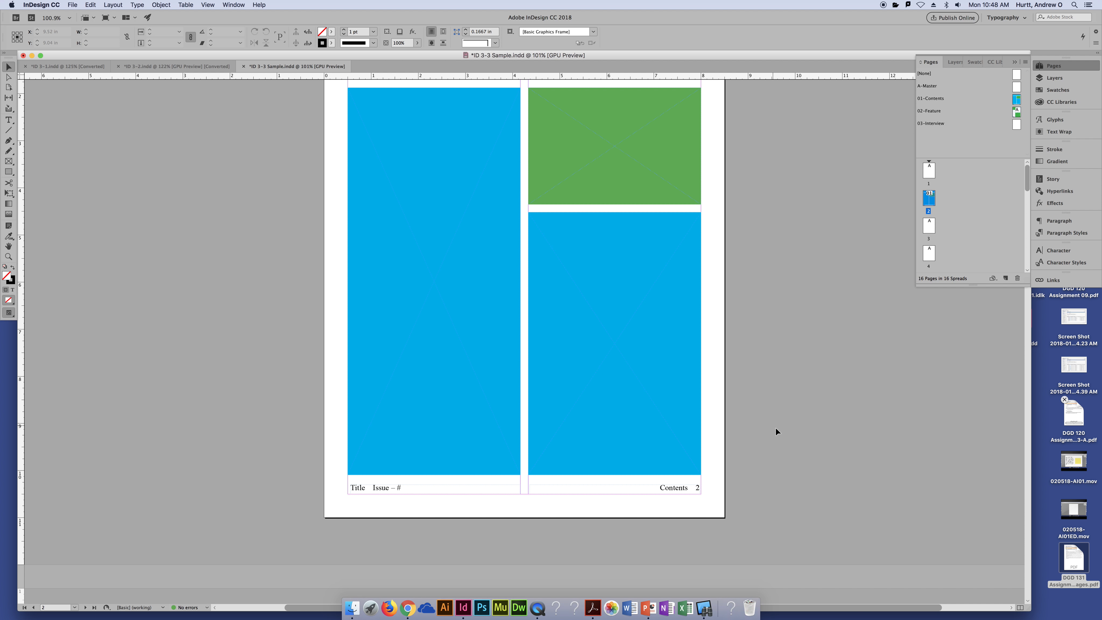
scroll(772, 444, up, 3)
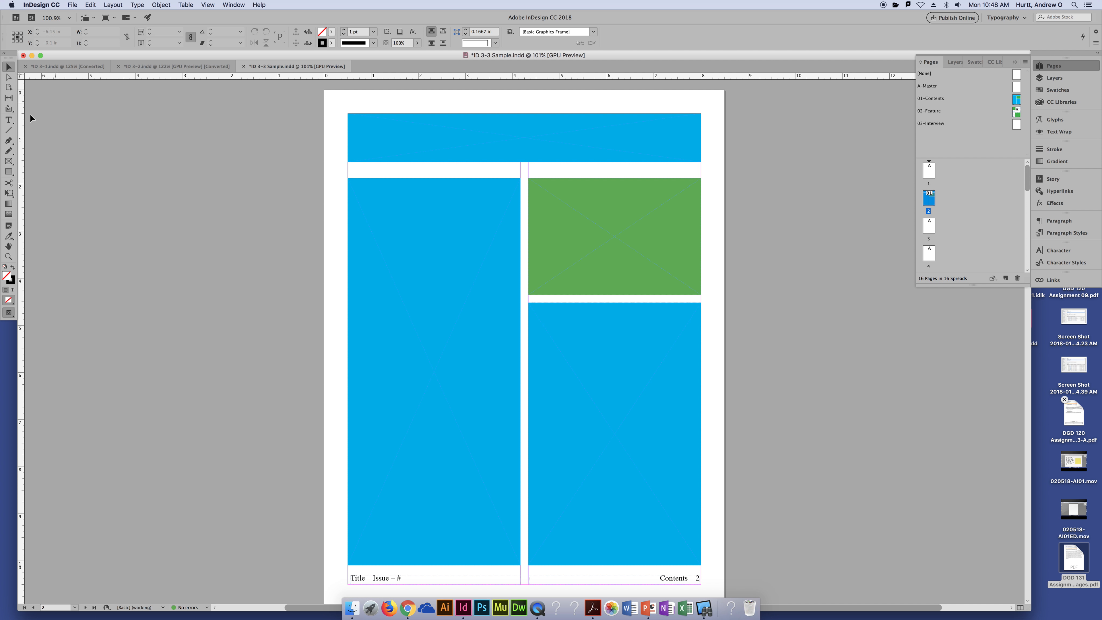
click(11, 123)
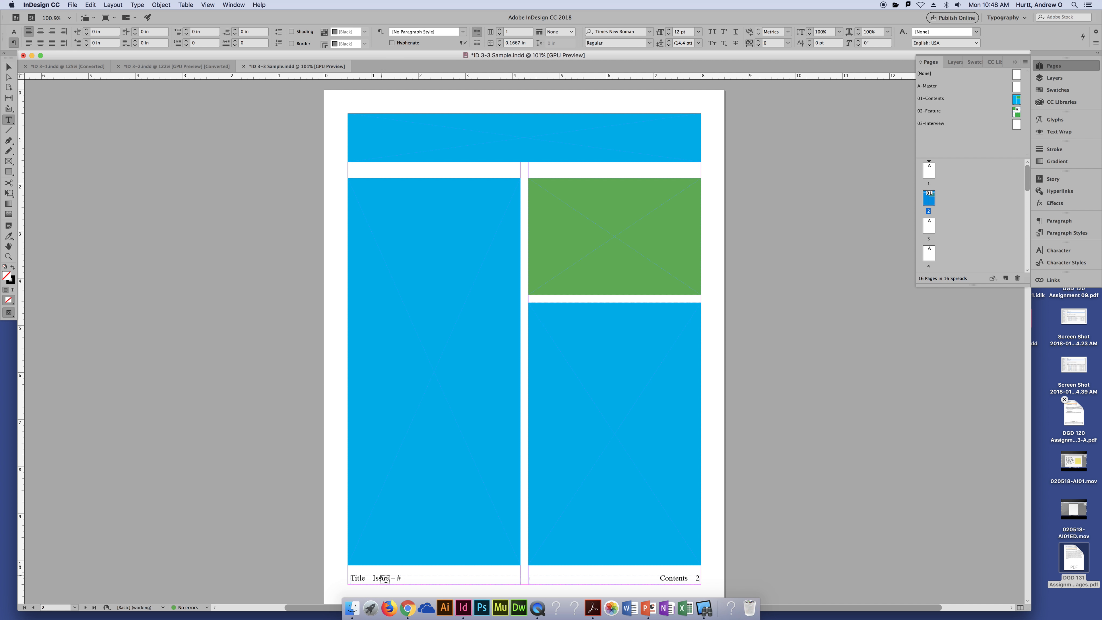
click(8, 67)
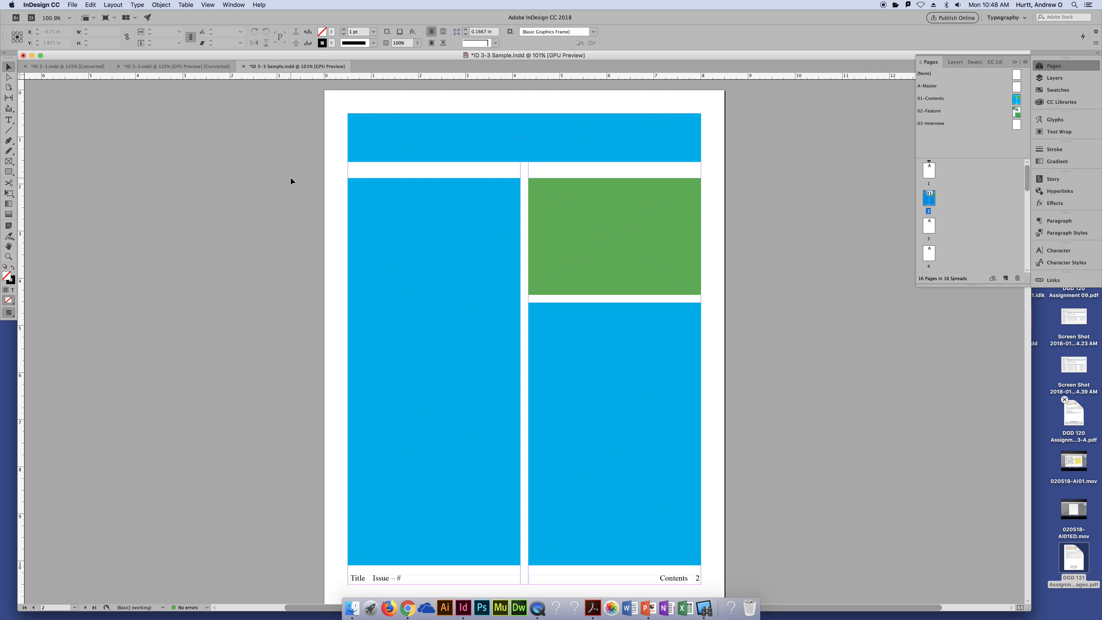
- Try applying the 02-Feature master to page 3 and undo the application
click(928, 230)
double_click(930, 231)
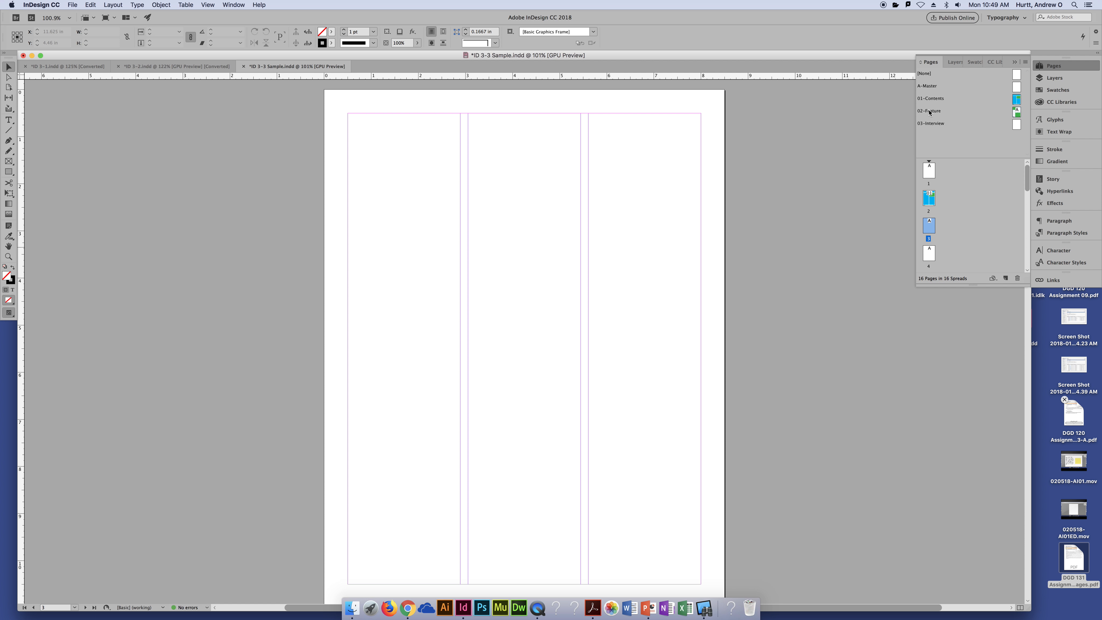
drag(929, 111, 931, 228)
drag(929, 228, 932, 231)
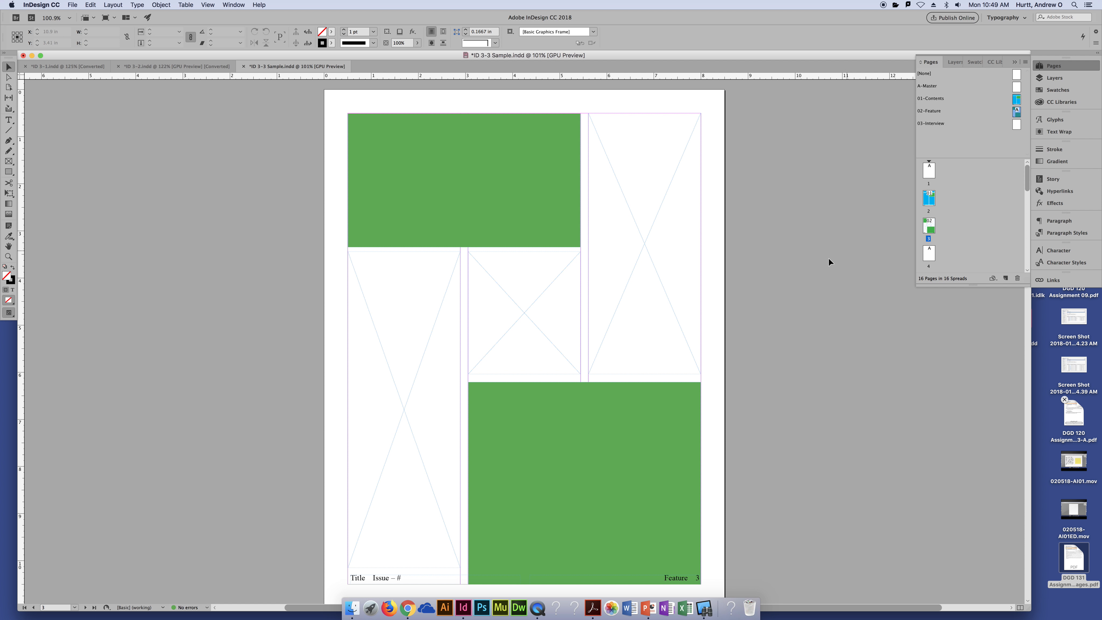
key(super+z)
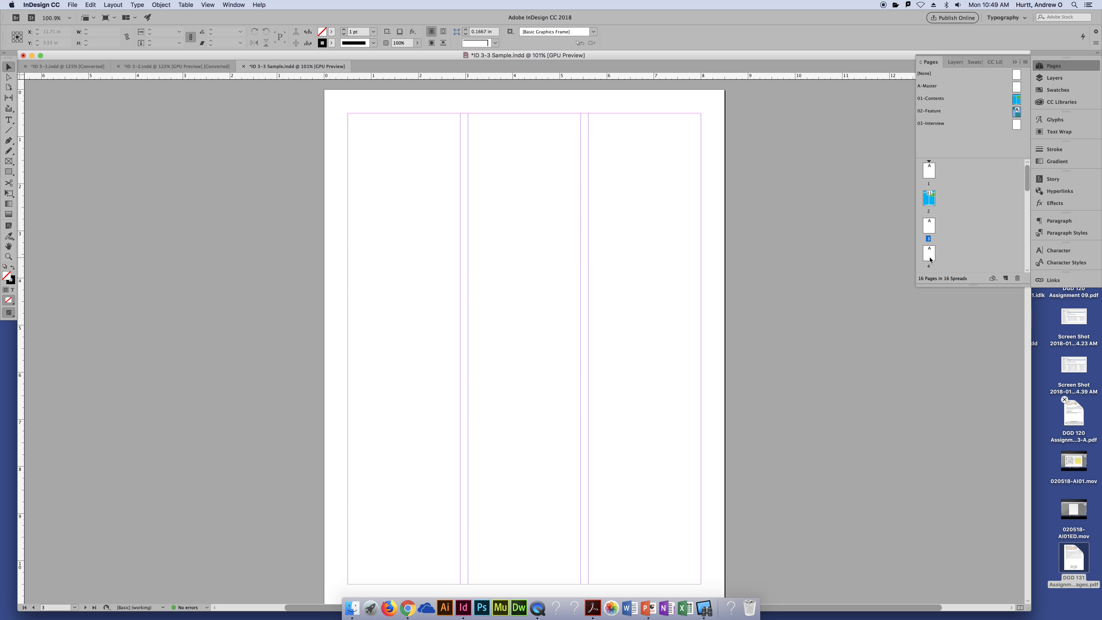
- Apply the 02-Feature master to page 4 of the document
double_click(928, 253)
drag(932, 114, 930, 254)
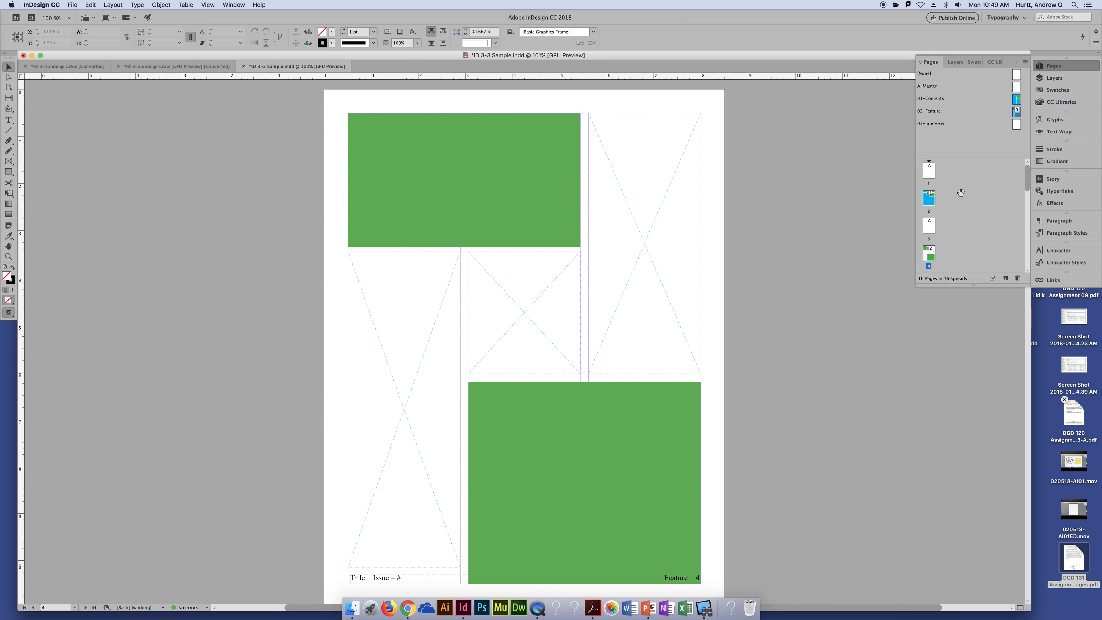
- Override all master page items on page 2
double_click(928, 199)
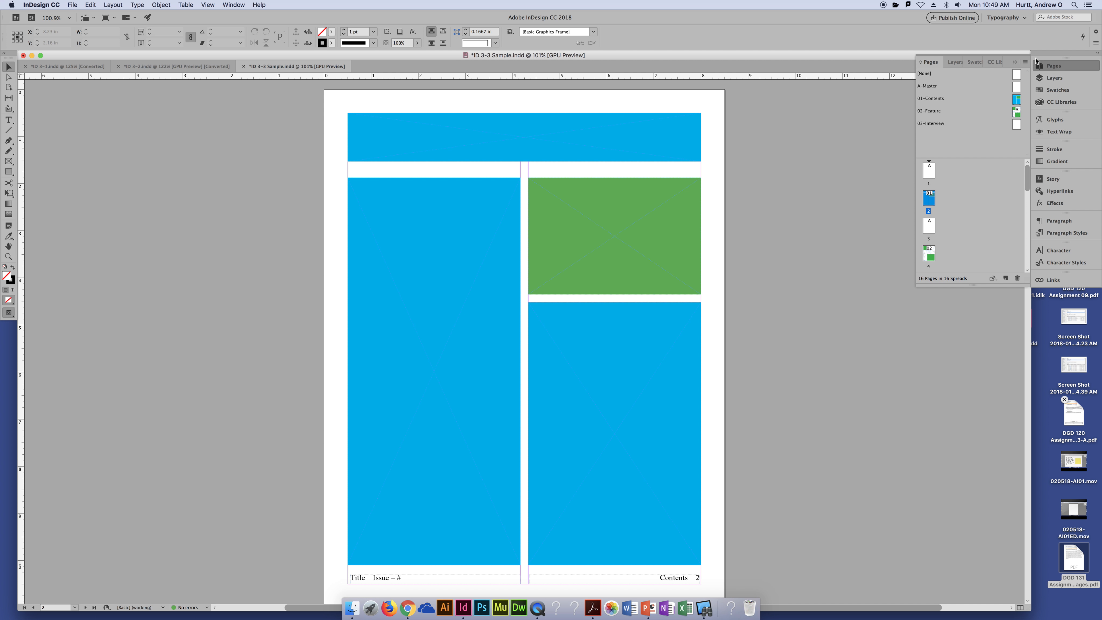
click(1025, 62)
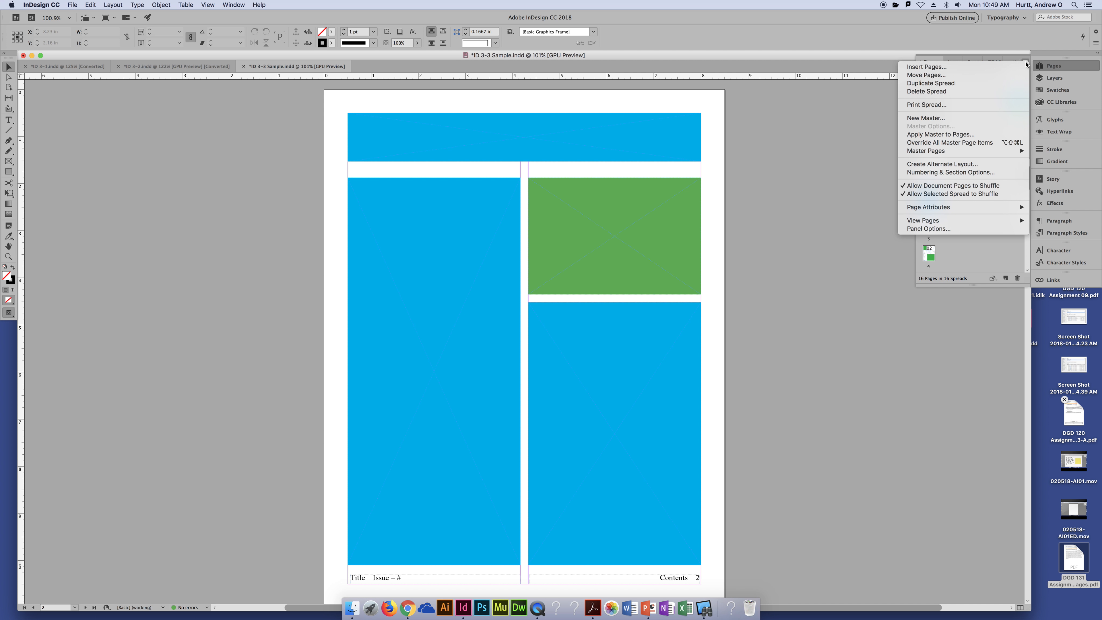
click(973, 144)
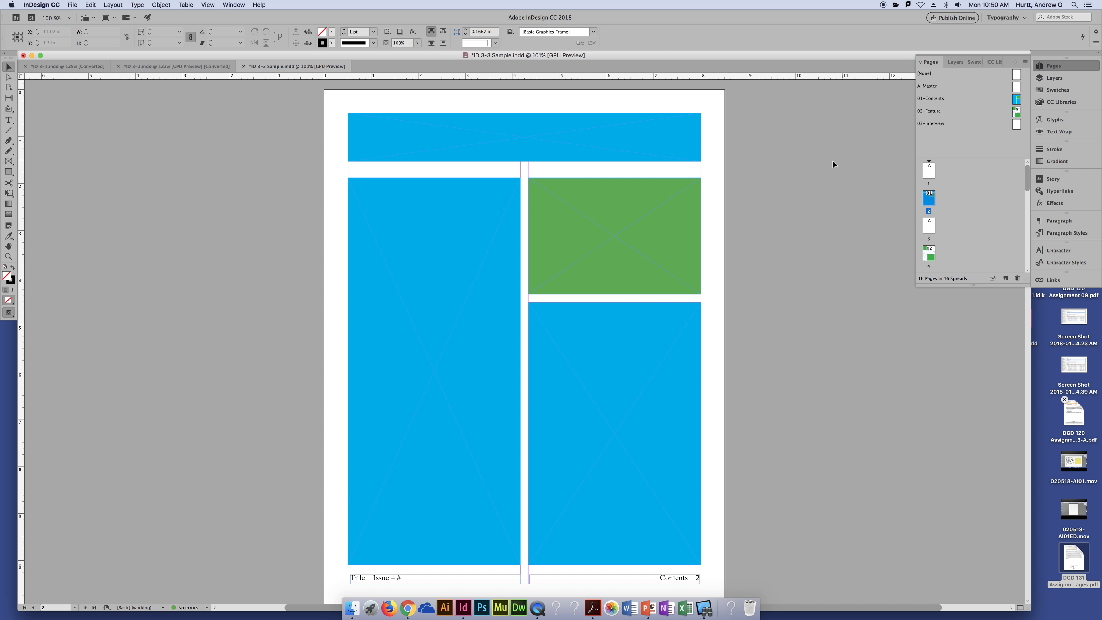
- Try moving the header, column and green frames on page 2, and undo the moves and the override
drag(523, 151, 412, 197)
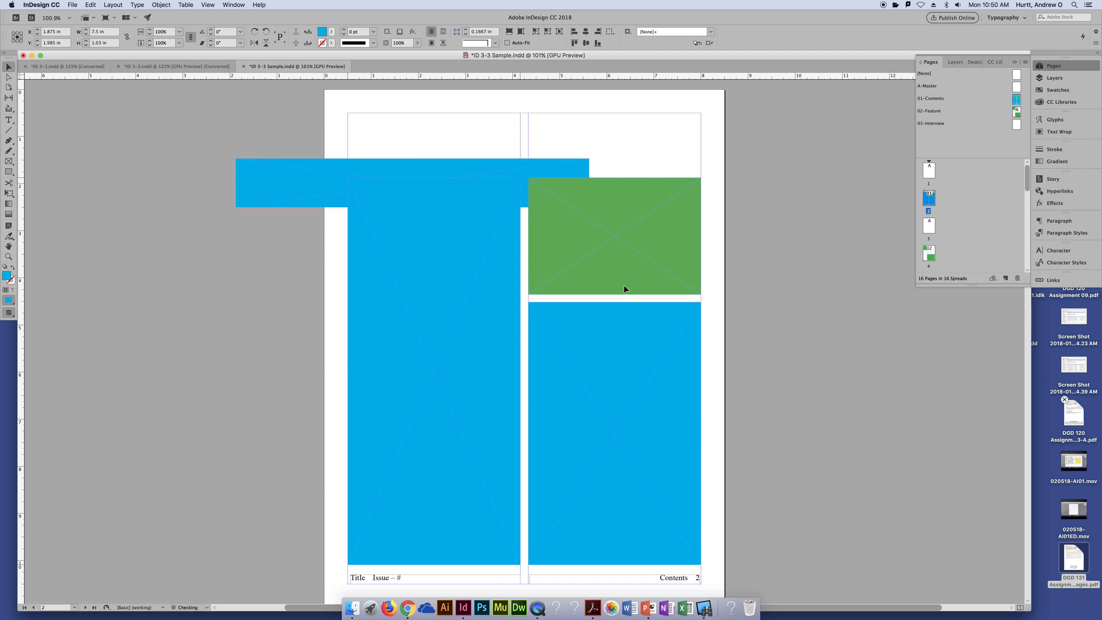
drag(623, 285, 637, 284)
drag(598, 180, 657, 150)
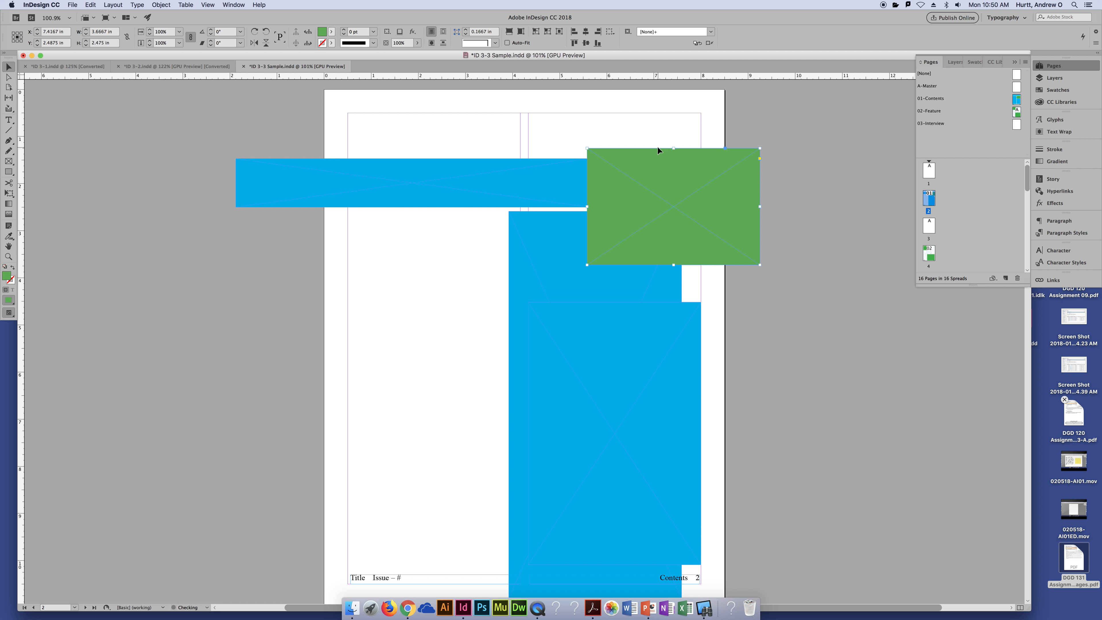
key(super+z)
key(super+z)
key(super+z)
click(800, 183)
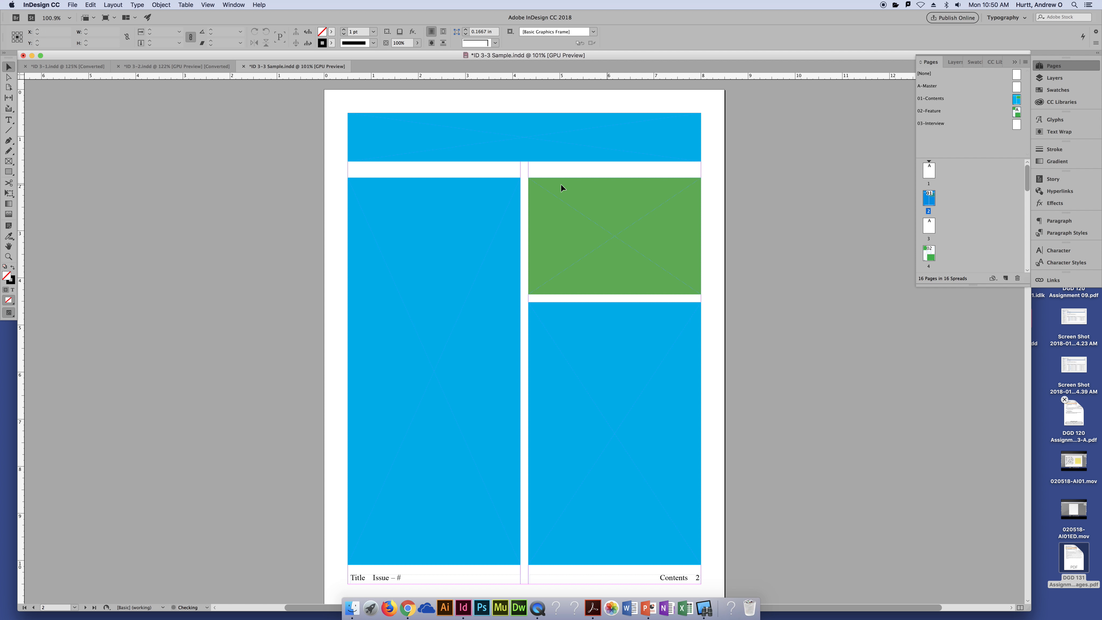
- Try overriding only the green frame on page 2 and moving it partly off the page, and undo the changes
drag(796, 130, 430, 370)
drag(673, 224, 740, 237)
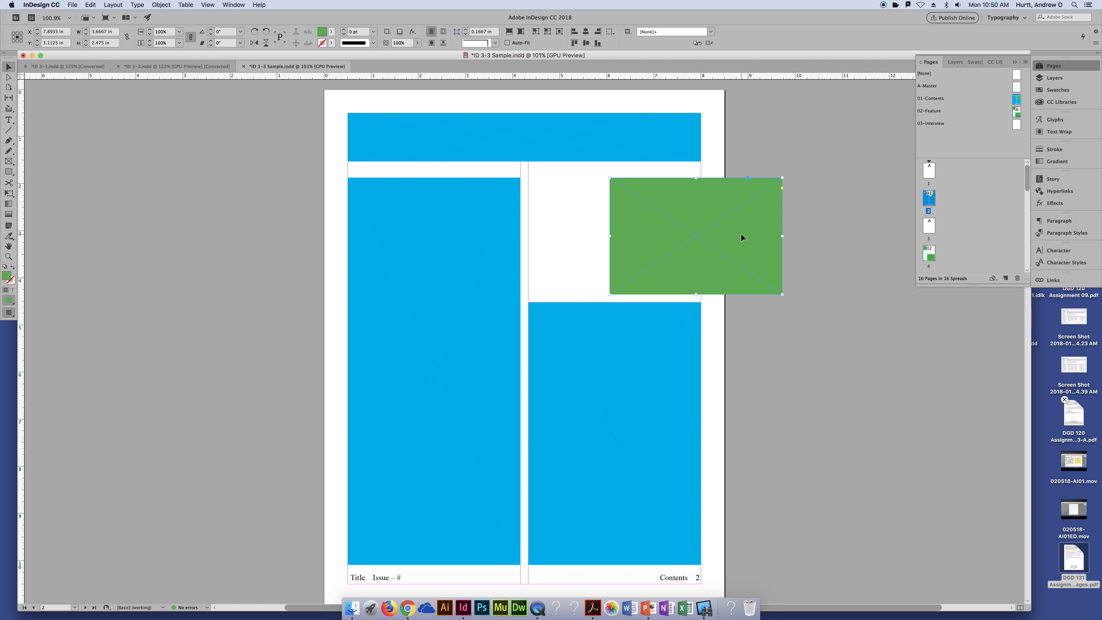
key(super+z)
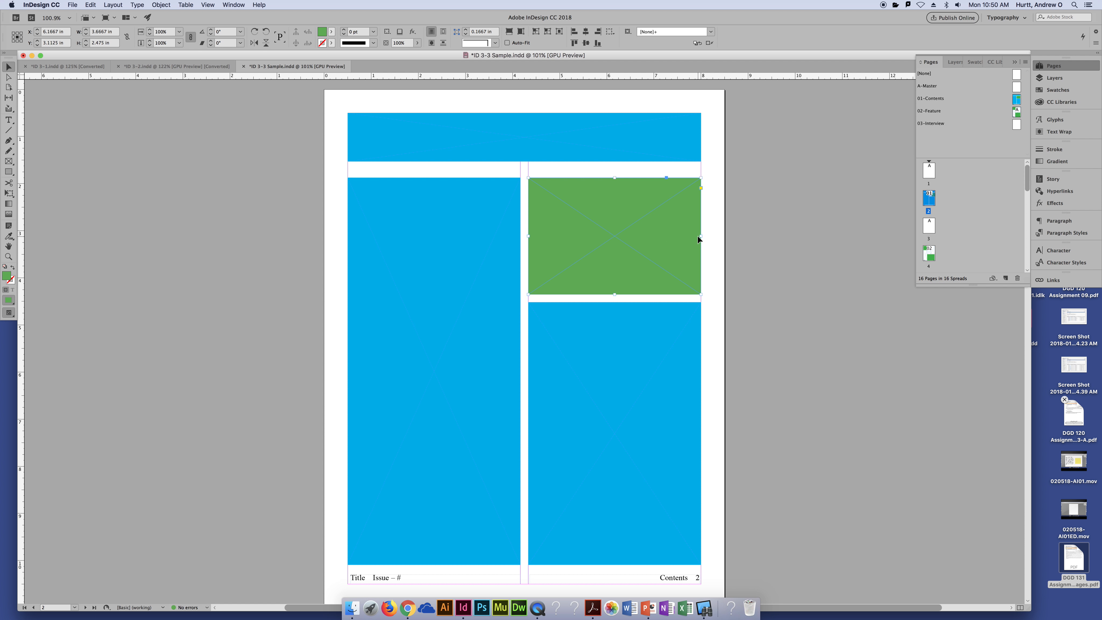
click(744, 237)
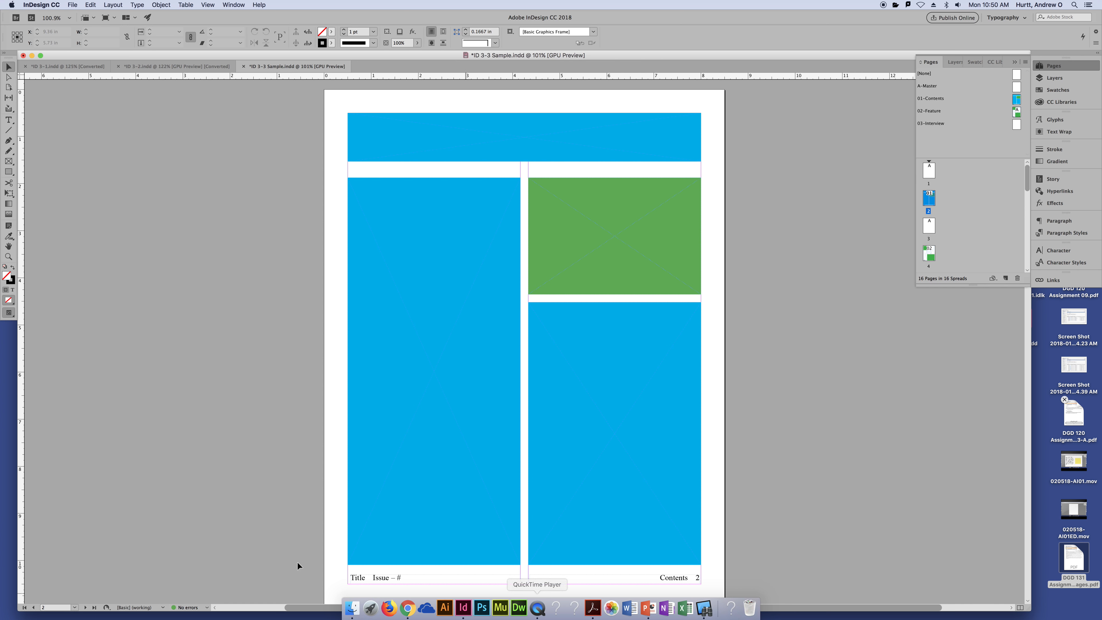
- Override the page-number footer frame on page 2 and replace its word Contents with Table of Contents
scroll(226, 462, down, 2)
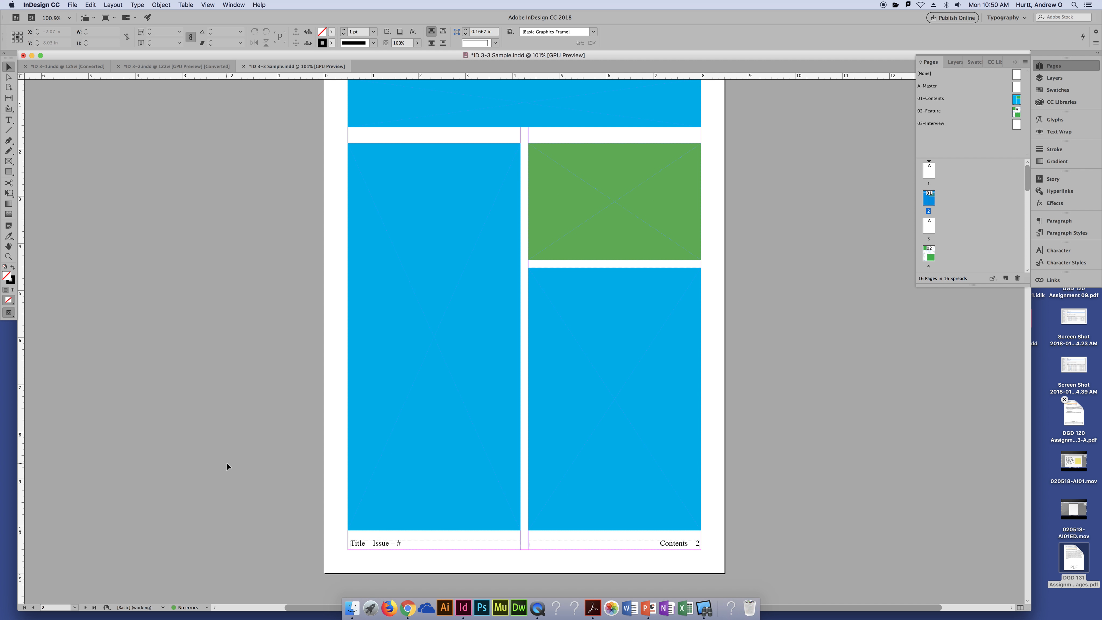
click(672, 538)
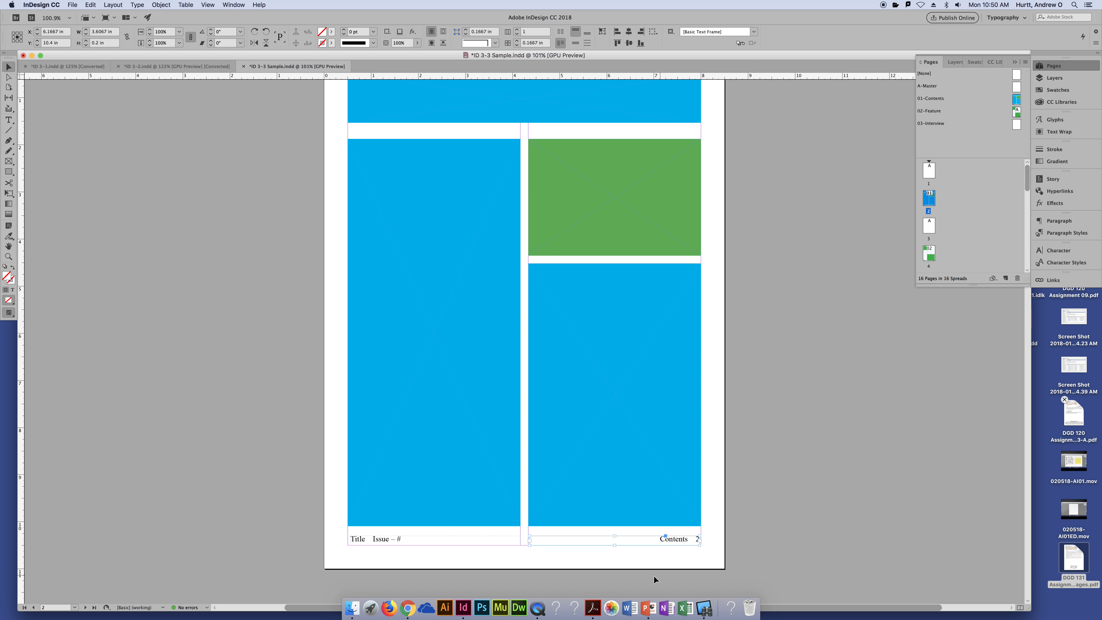
double_click(678, 538)
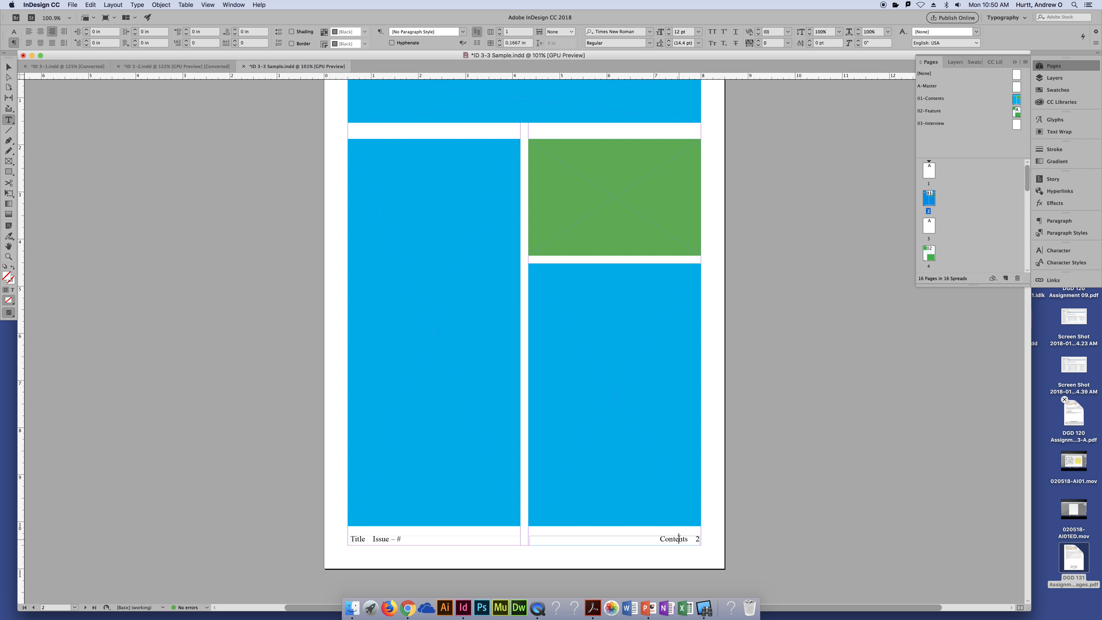
double_click(677, 538)
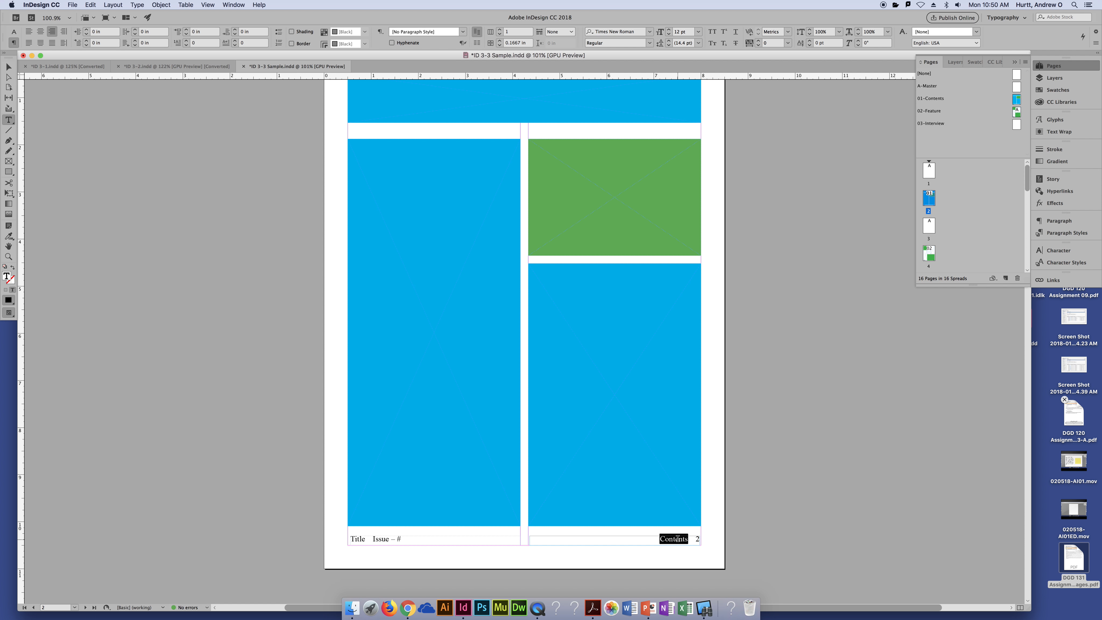
text(Table o)
text(f Conten)
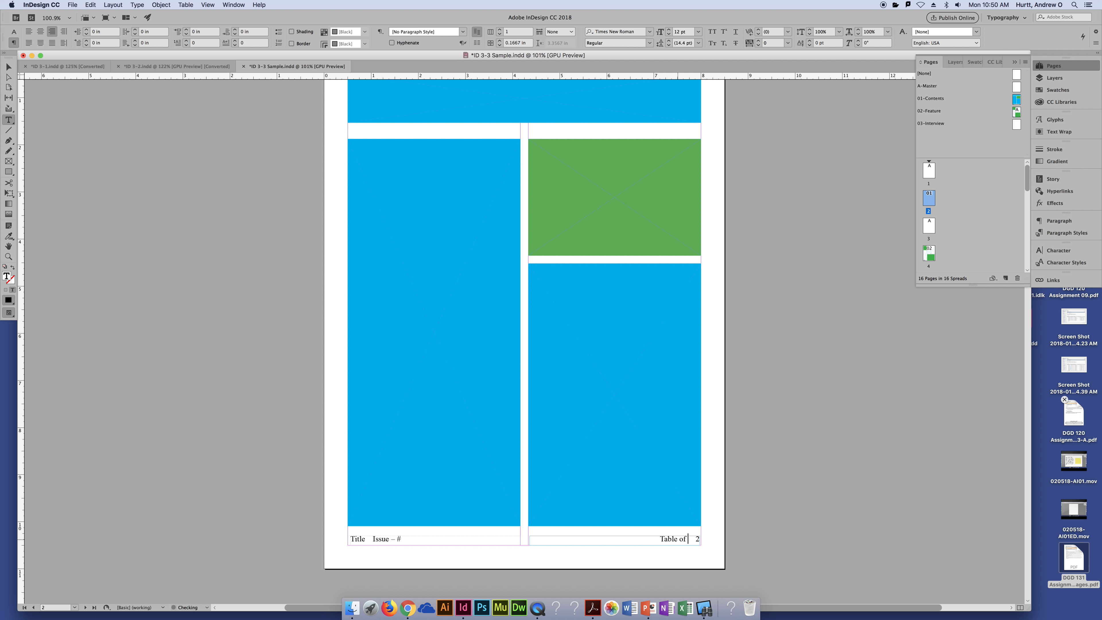
text(ts)
key(Escape)
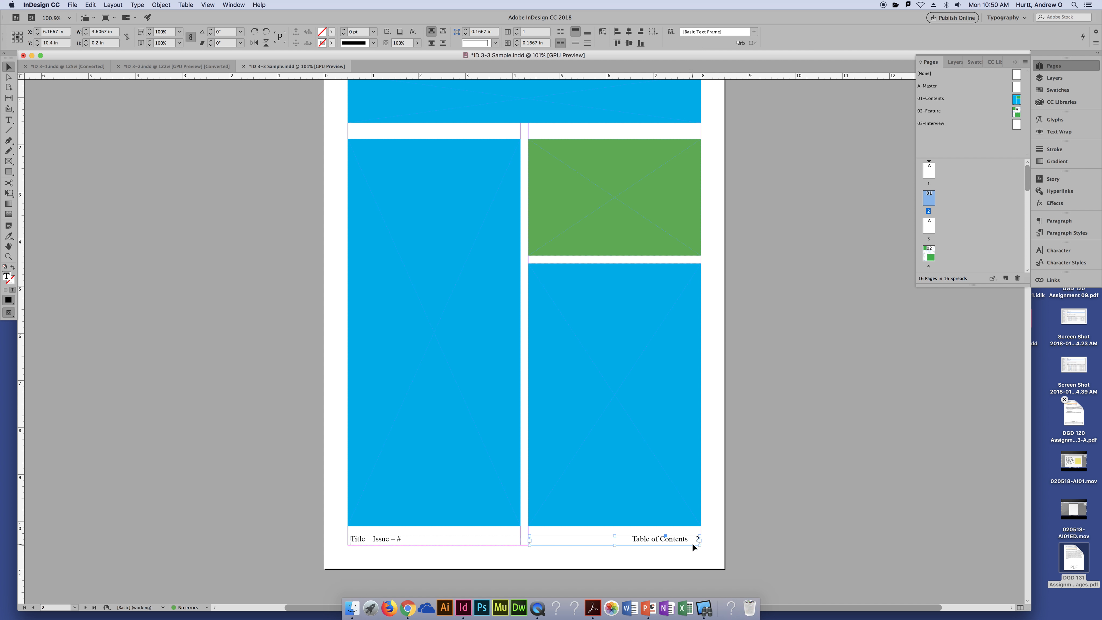
click(750, 536)
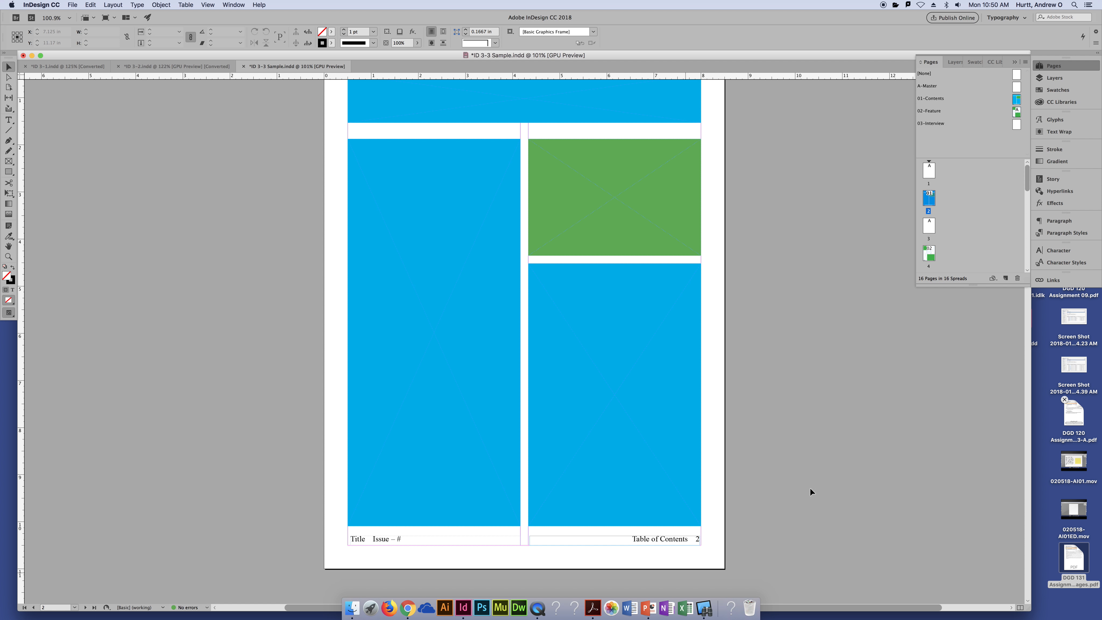
click(1025, 62)
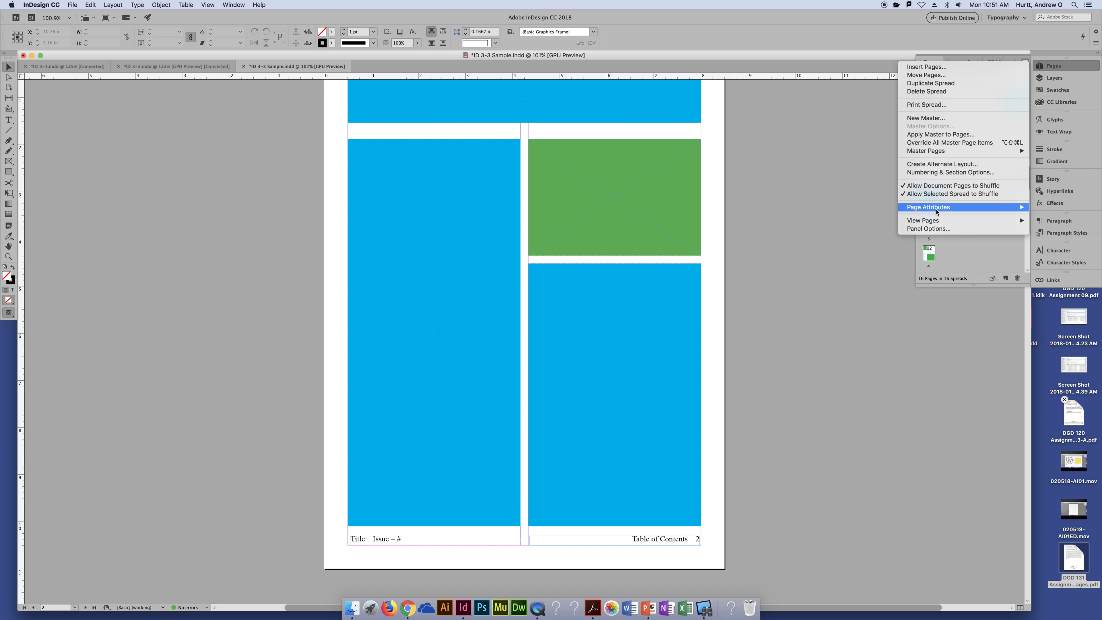
mouse_move(936, 212)
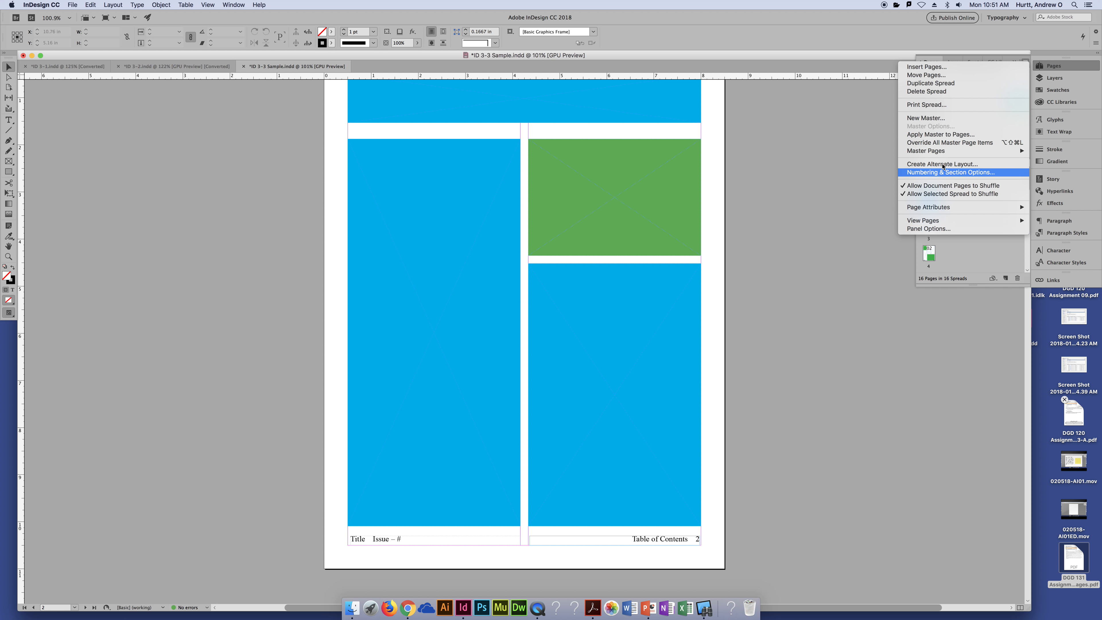
click(812, 199)
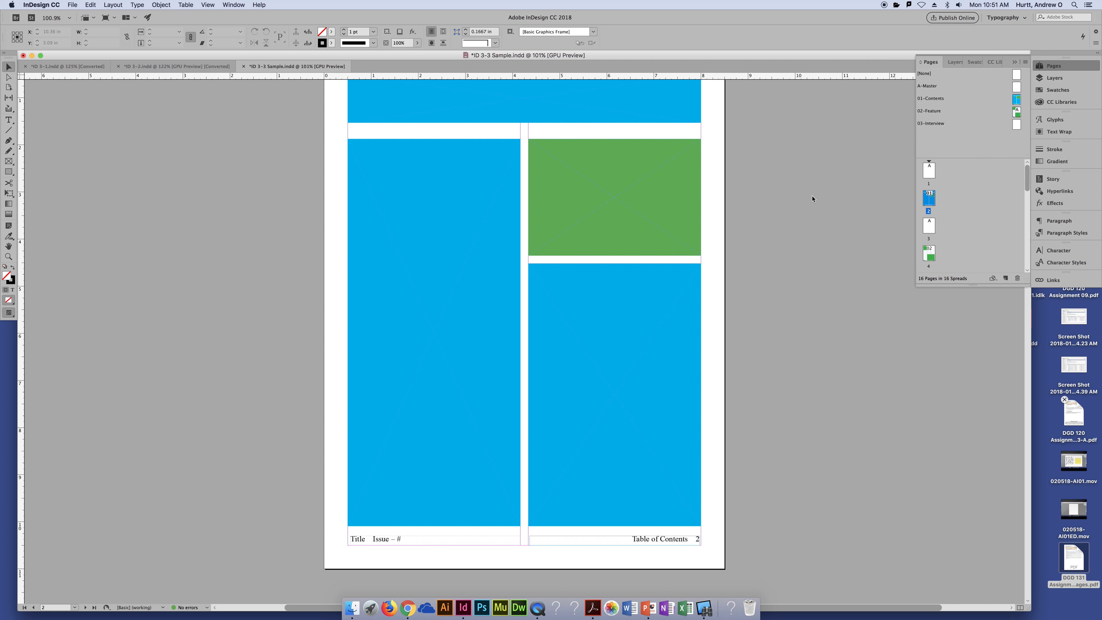
scroll(764, 248, up, 3)
scroll(766, 248, down, 3)
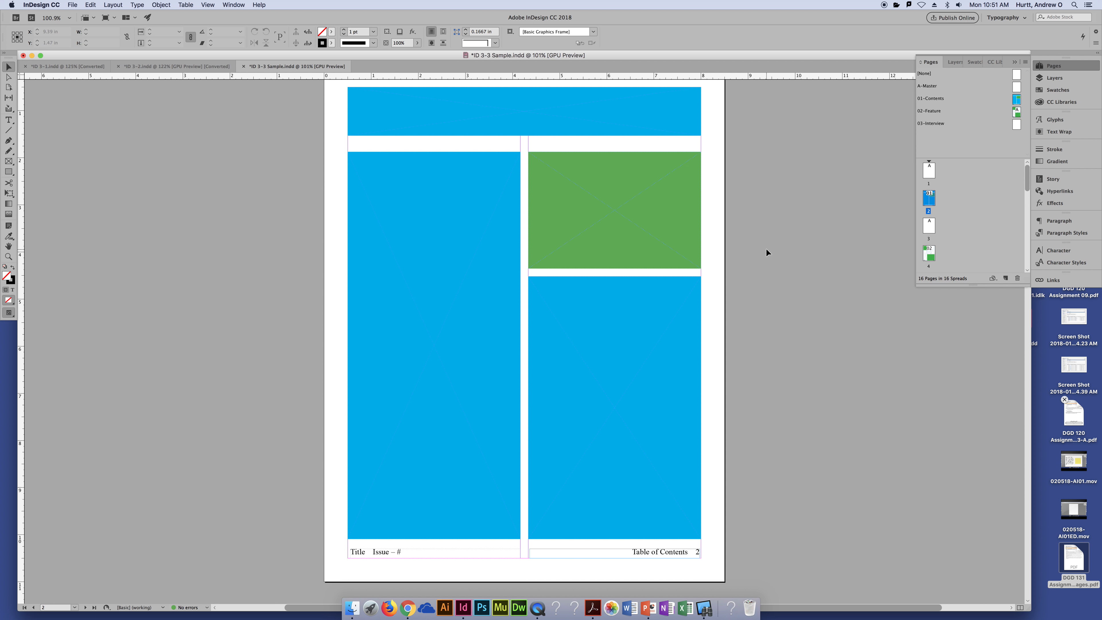
scroll(767, 249, up, 1)
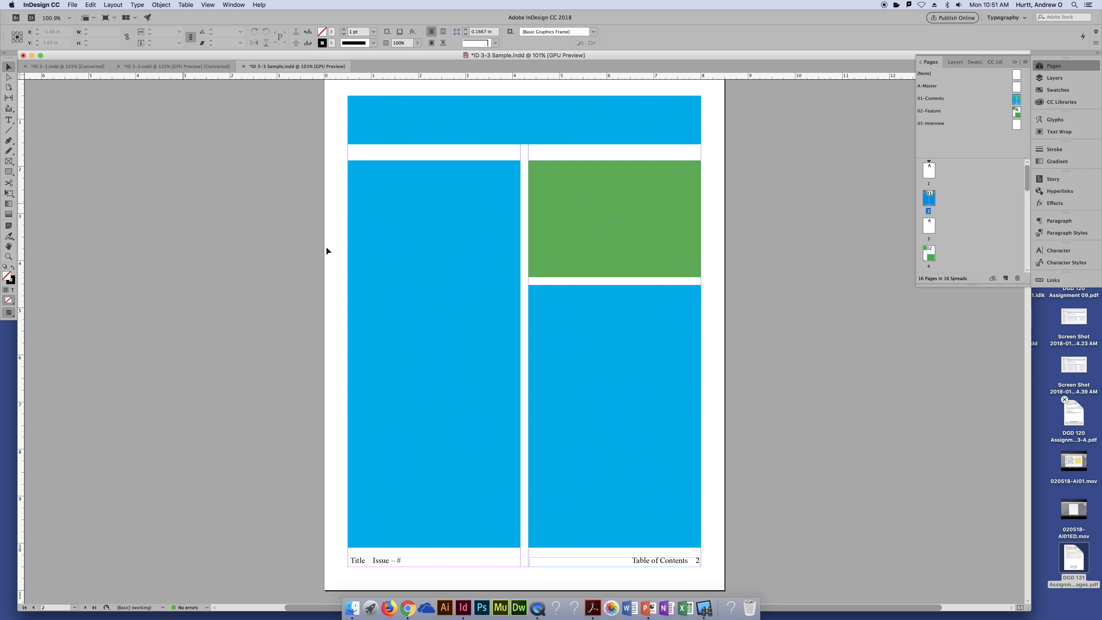
- Override the green picture frame on page 2 so it is editable independently of the master
click(630, 231)
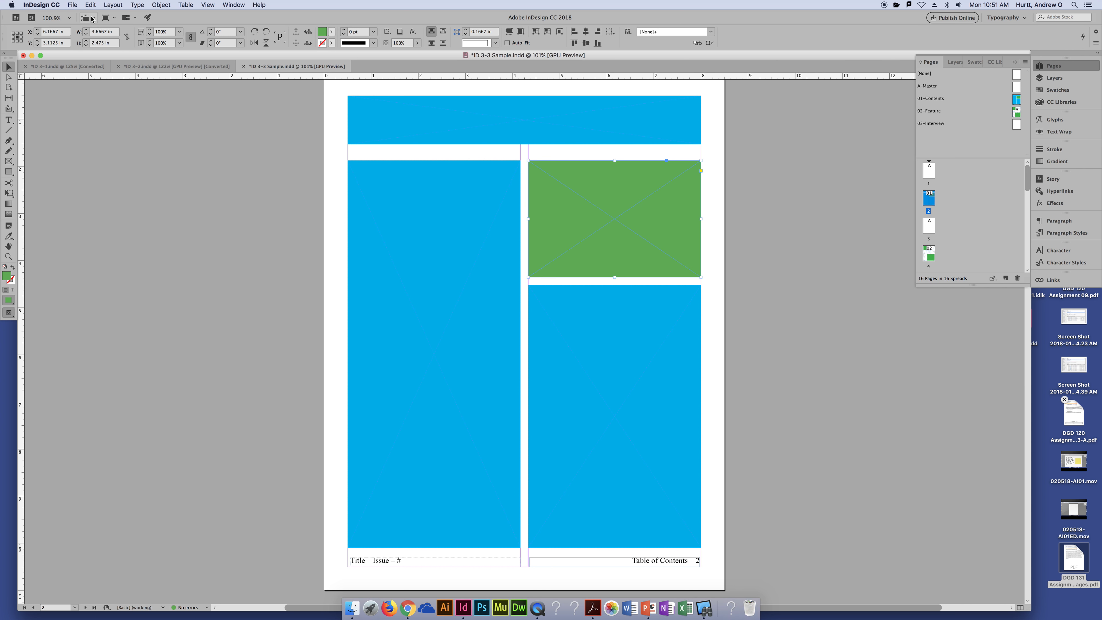
click(73, 5)
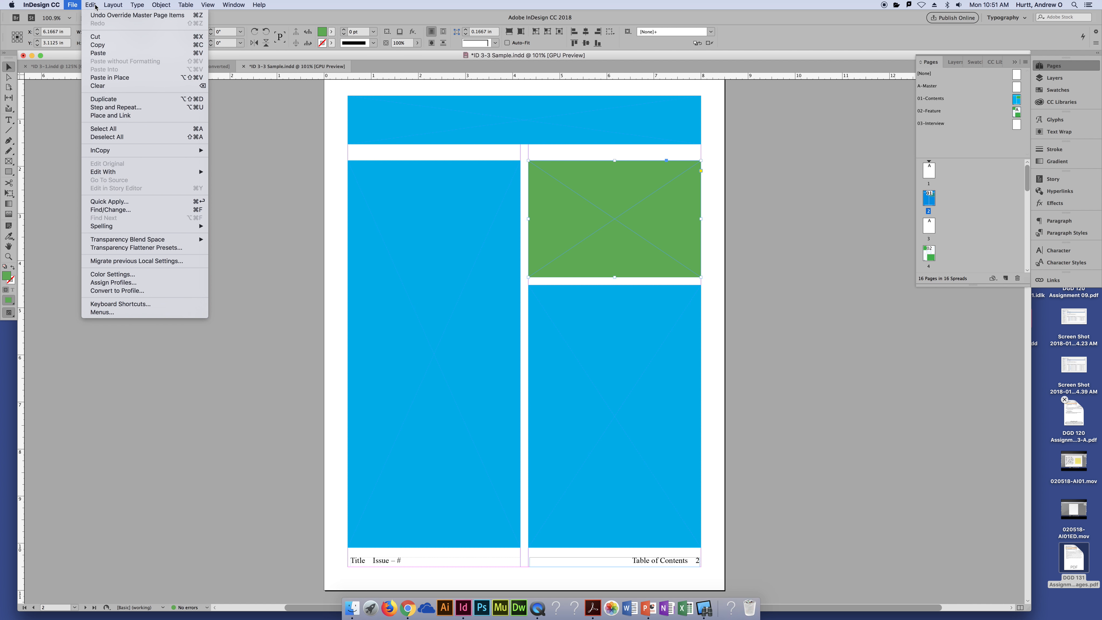
mouse_move(151, 5)
mouse_move(72, 8)
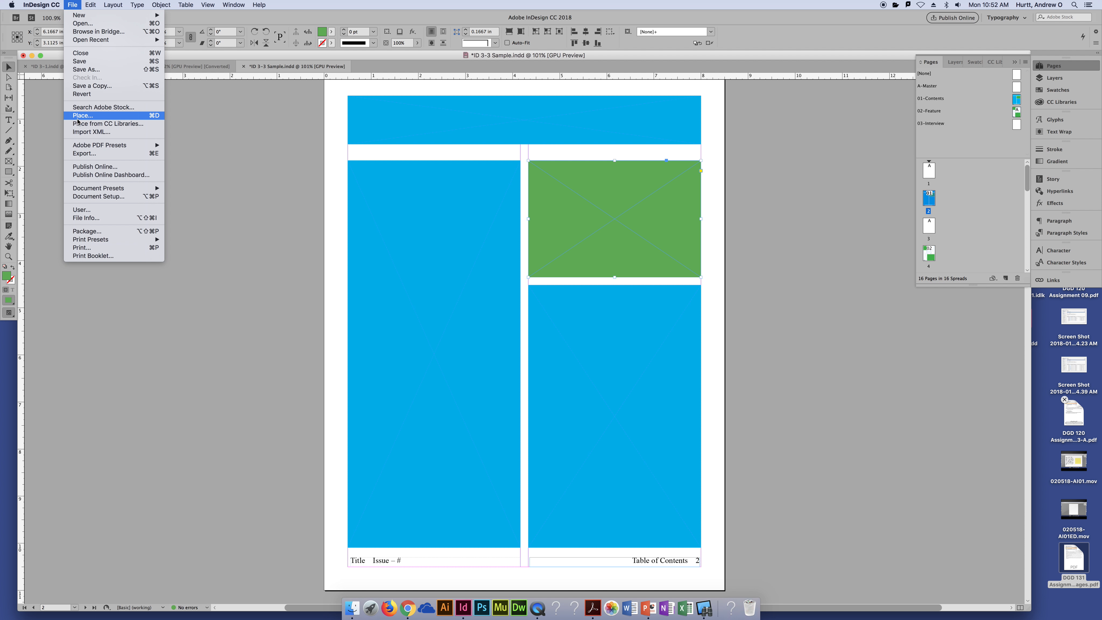
click(8, 66)
click(285, 180)
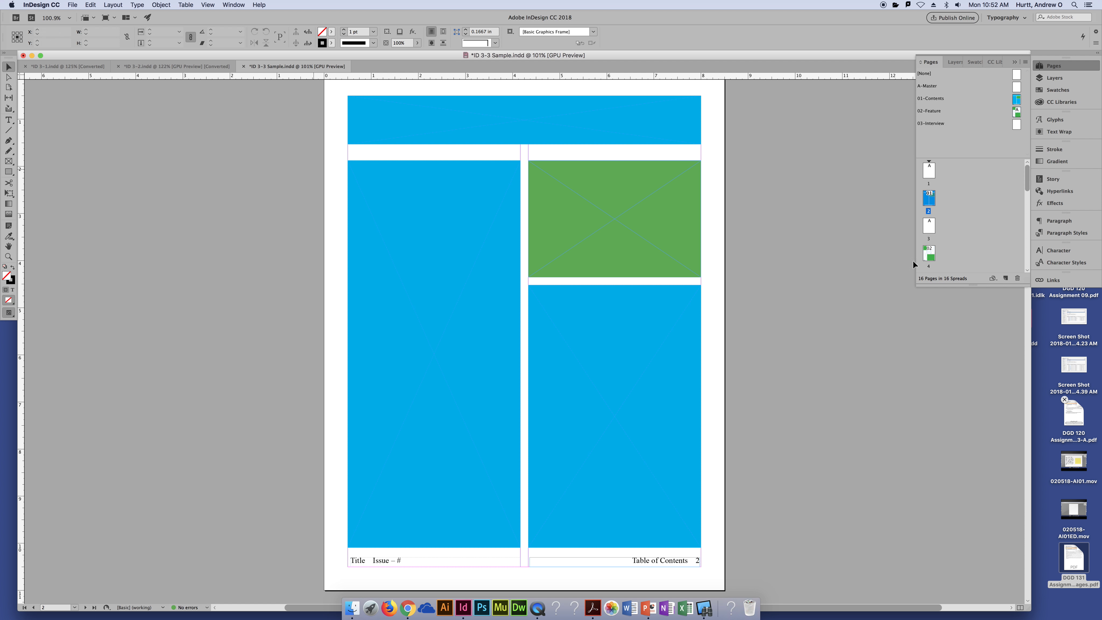
- Override all master page items on page 2 so every frame becomes editable
double_click(927, 202)
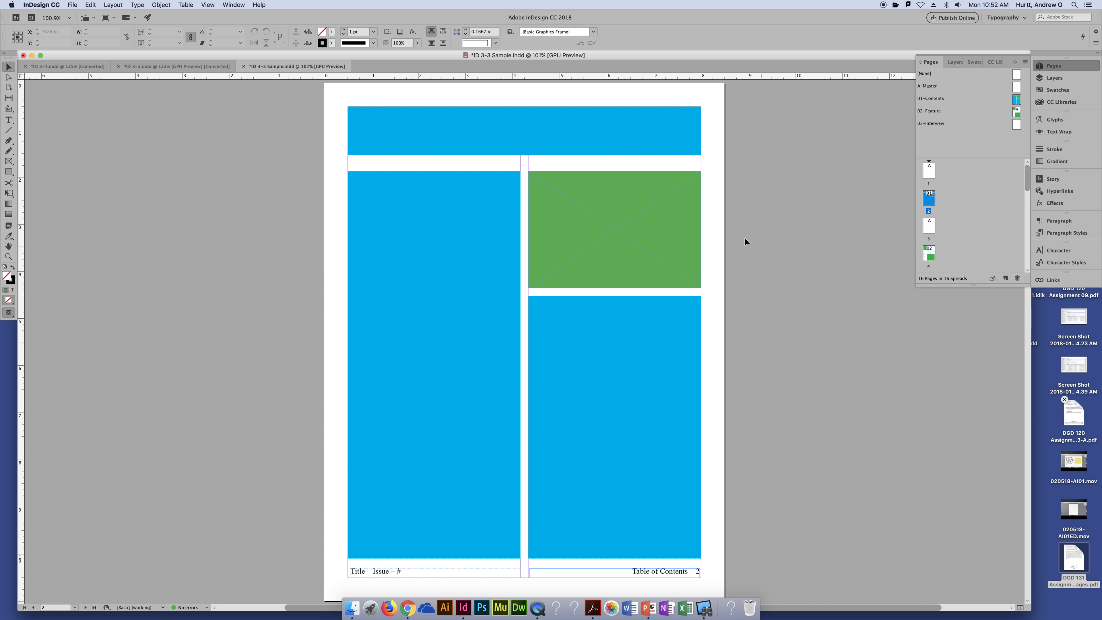
click(1024, 62)
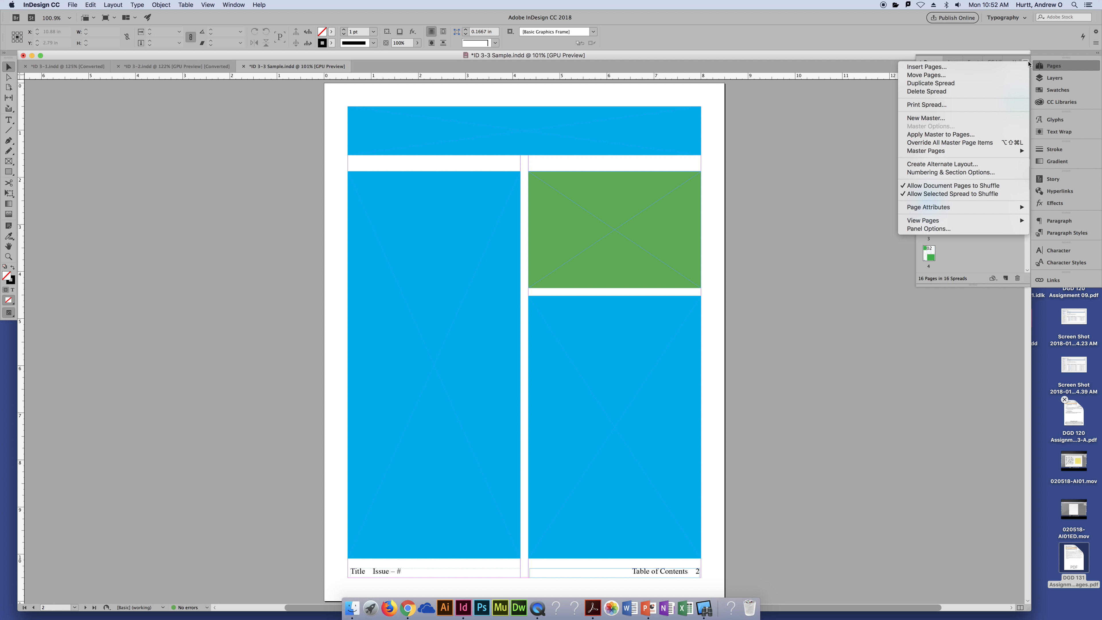
click(987, 143)
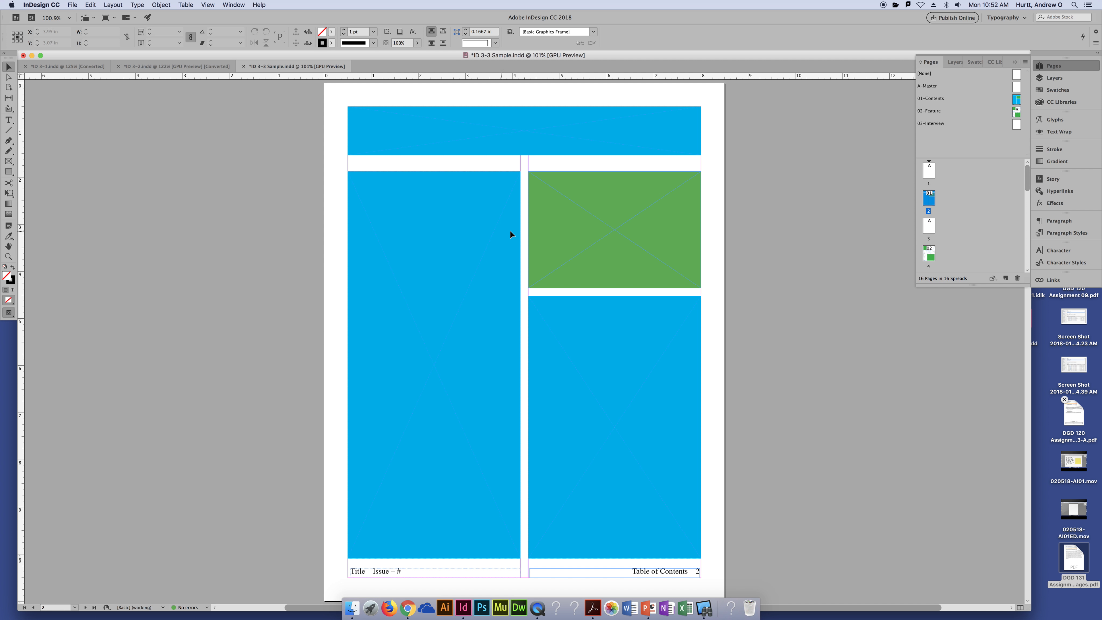
- Try replacing the blue header frame on page 2 with a text frame about 7.5 by 1.16 in reading CONTENTS, and undo it
click(510, 148)
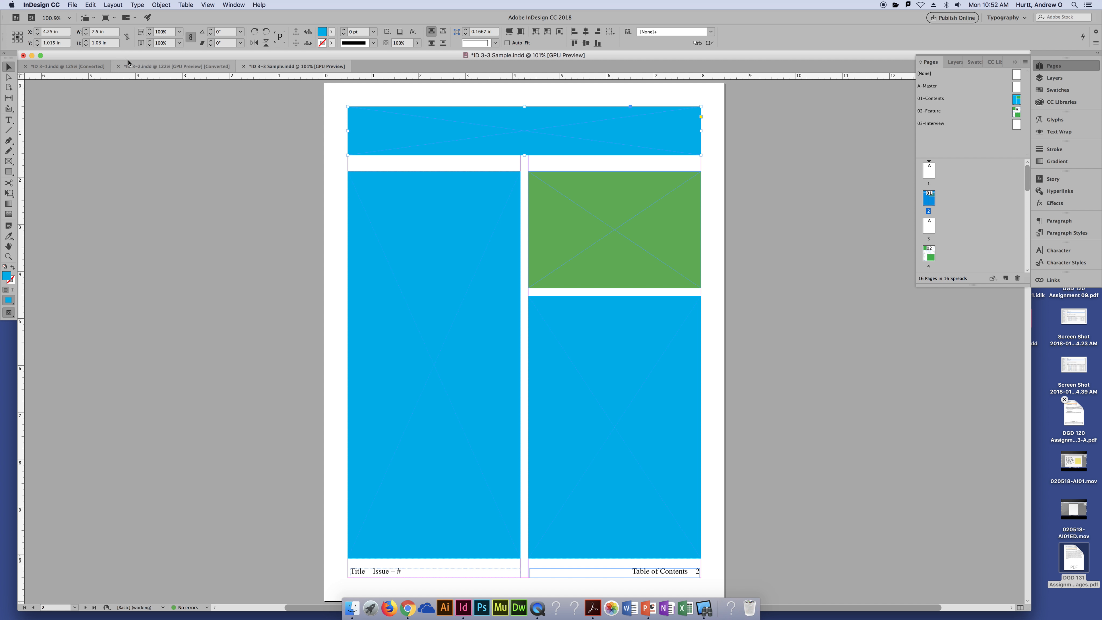
key(Delete)
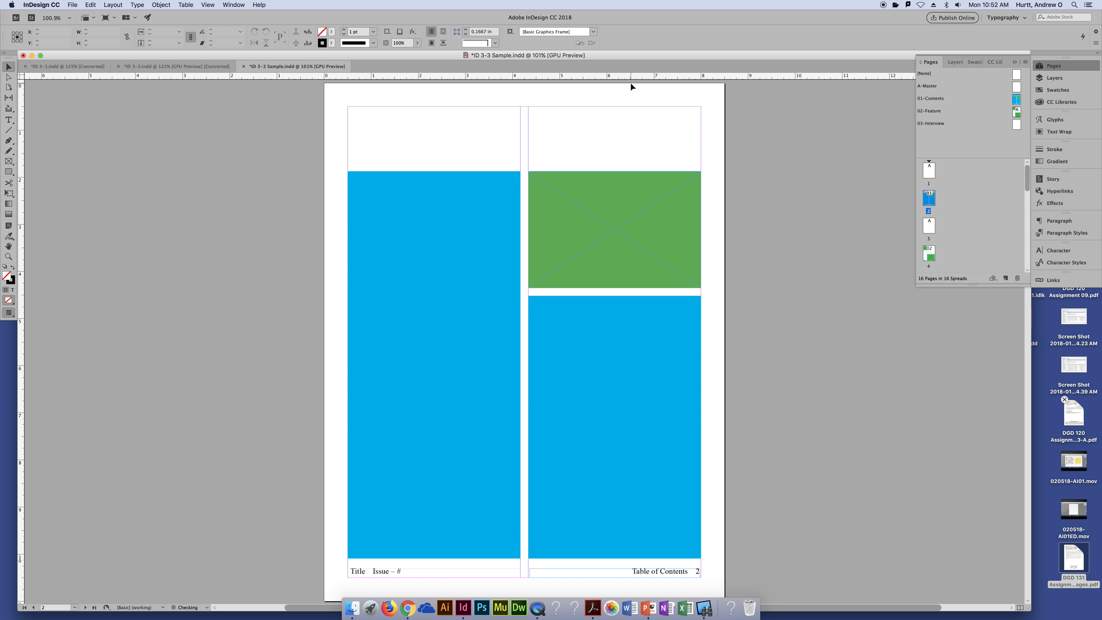
click(10, 122)
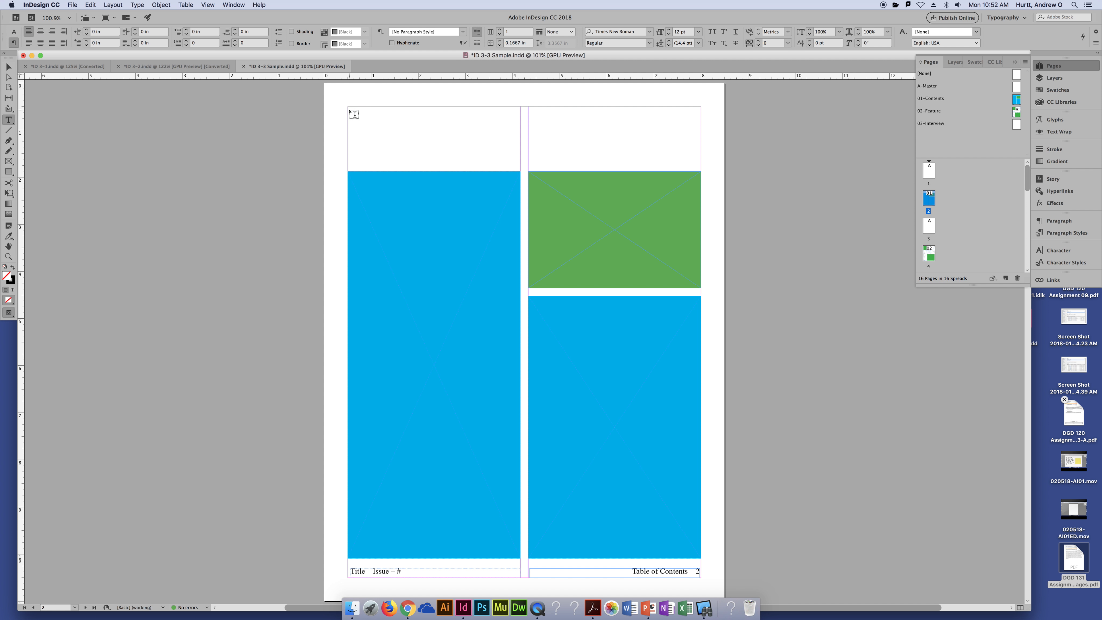
drag(351, 109, 701, 161)
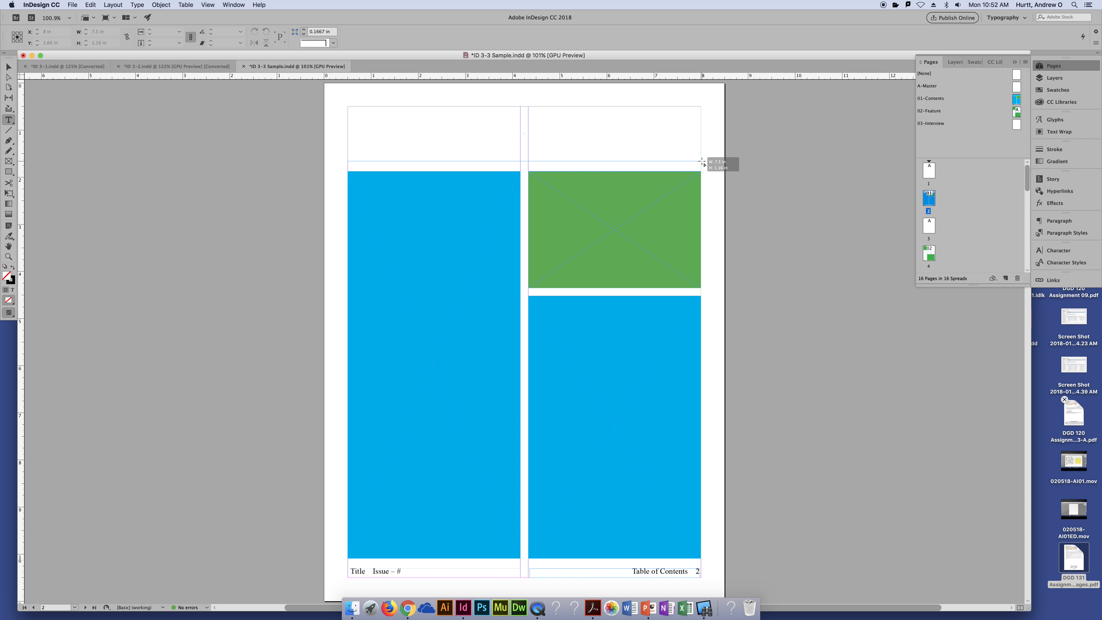
text(CONTENTS)
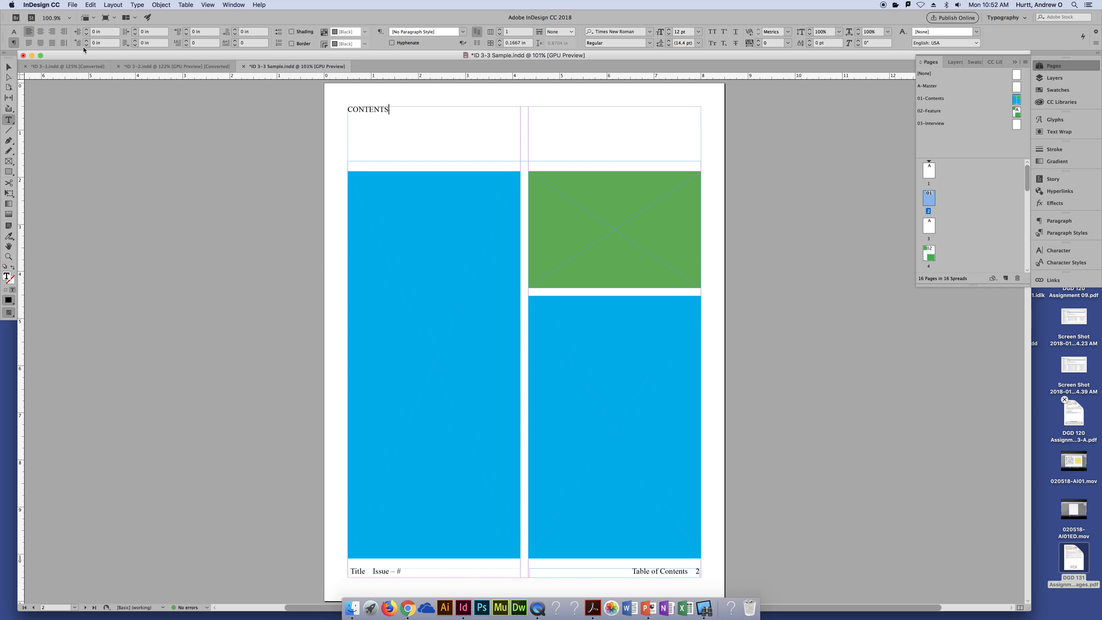
click(10, 67)
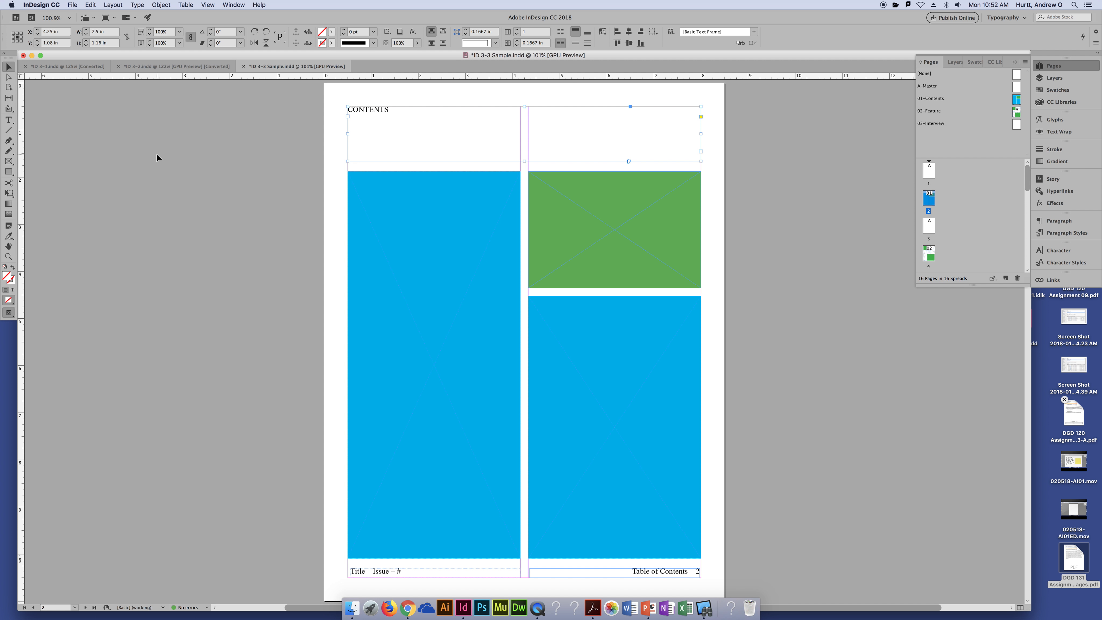
key(BackSpace)
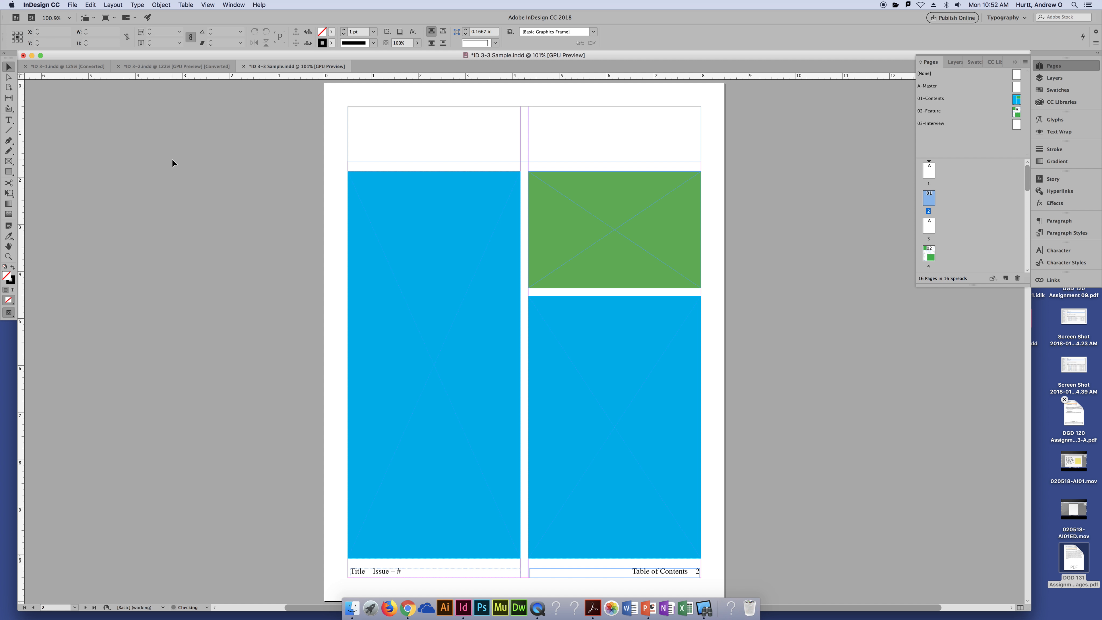
key(super+z)
- Enter the filler text fsklhjfkljwhjf;lk ehw in the header frame on page 2 and set the frame's fill to None
key(t)
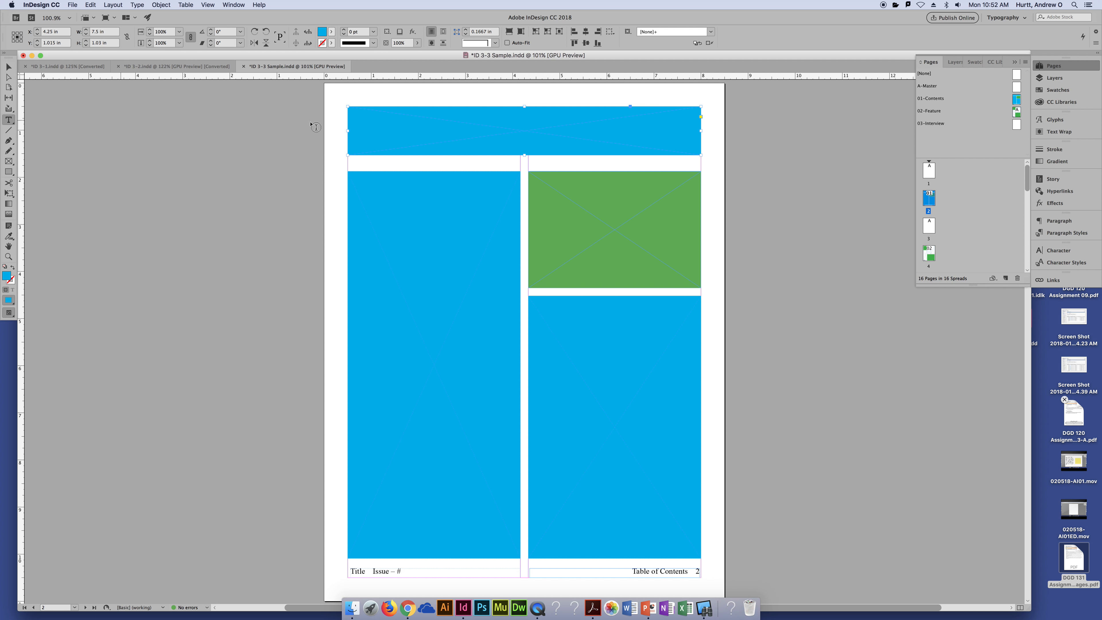
click(350, 116)
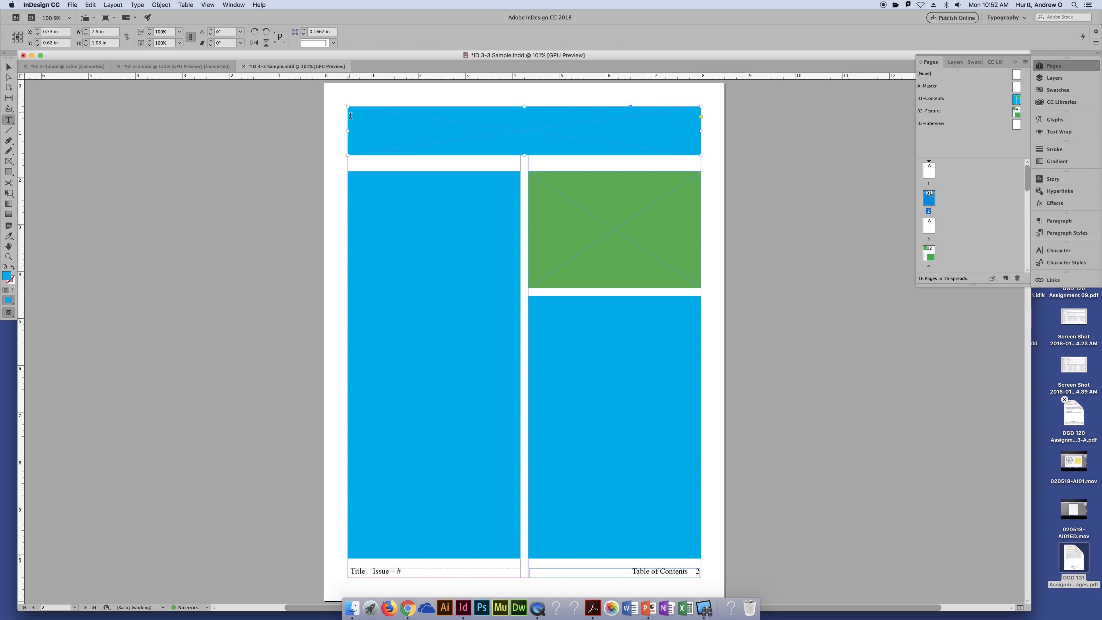
click(350, 116)
text(fsklhjfkljwhjf;lk ehw)
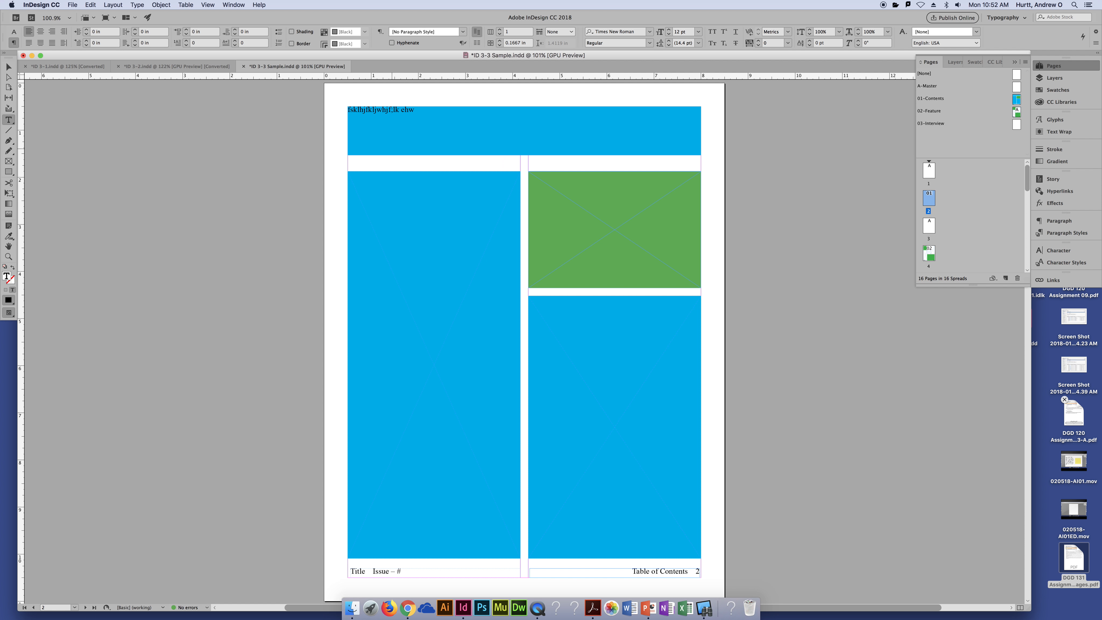
click(8, 67)
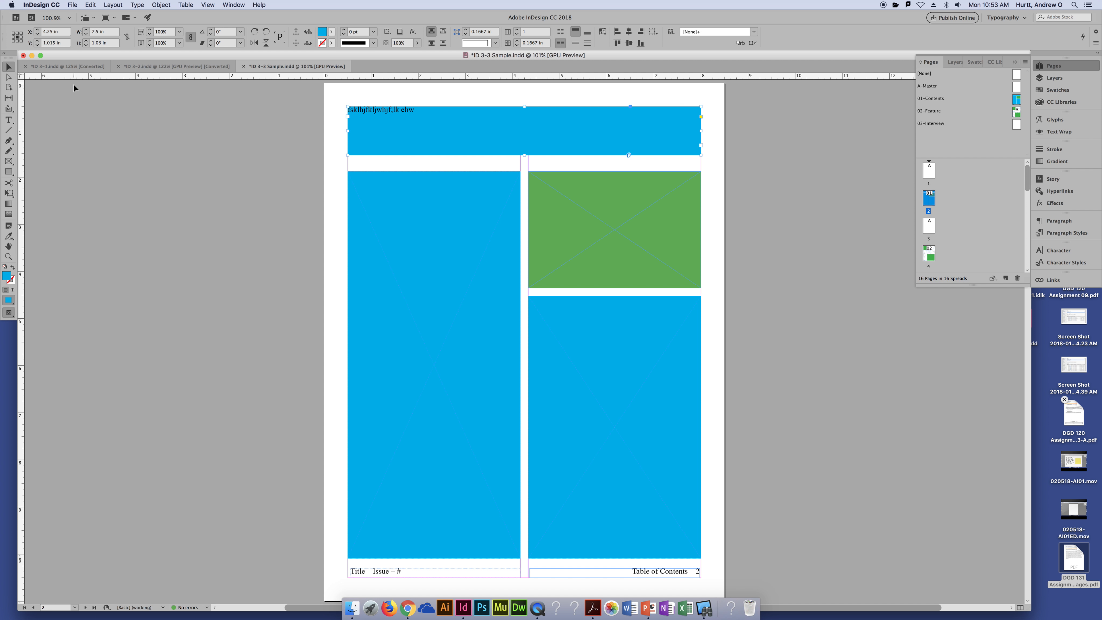
click(331, 31)
click(254, 58)
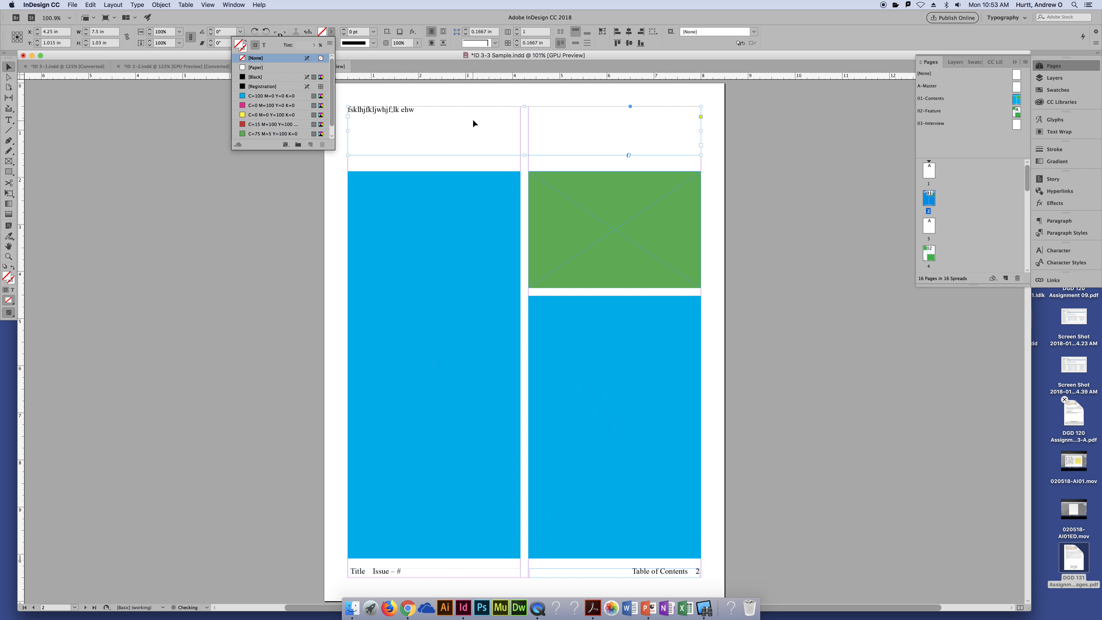
triple_click(396, 109)
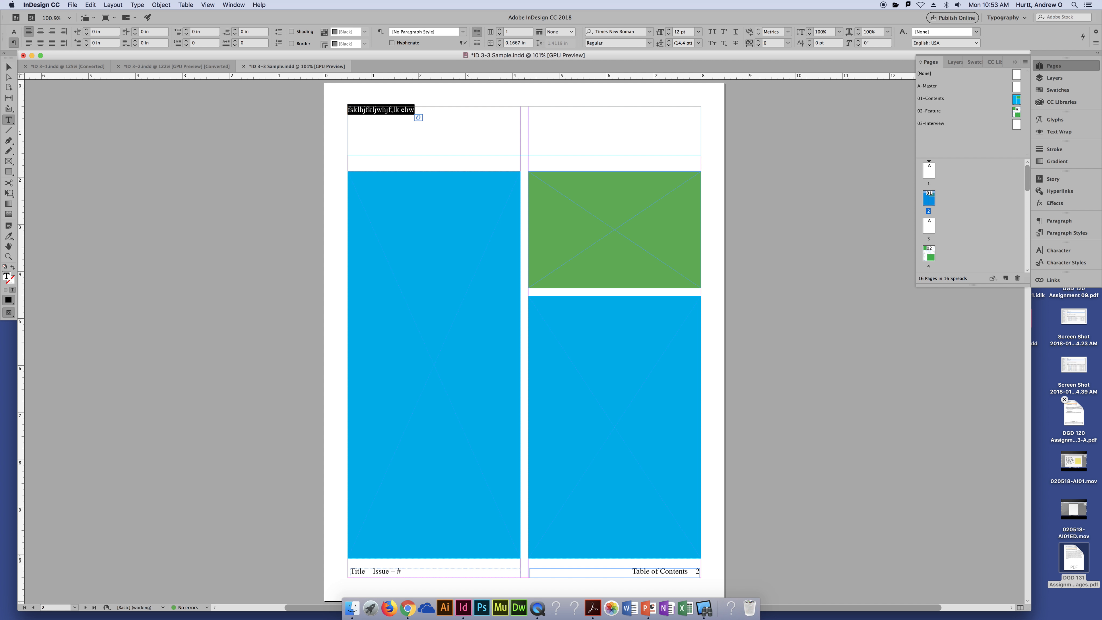
key(Escape)
click(238, 175)
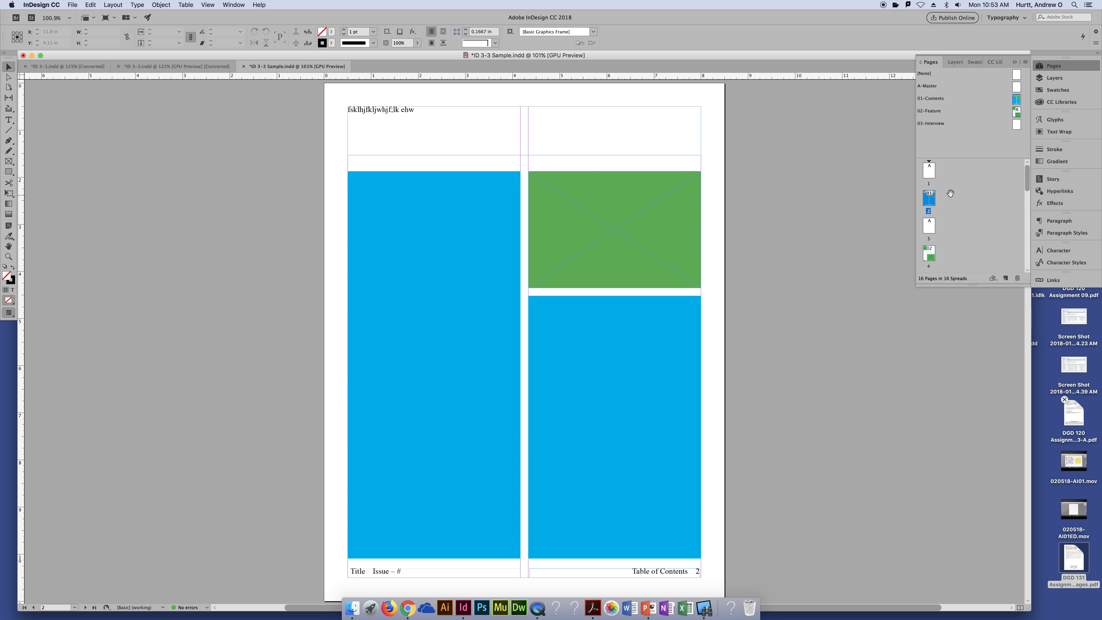
drag(1017, 101, 1008, 146)
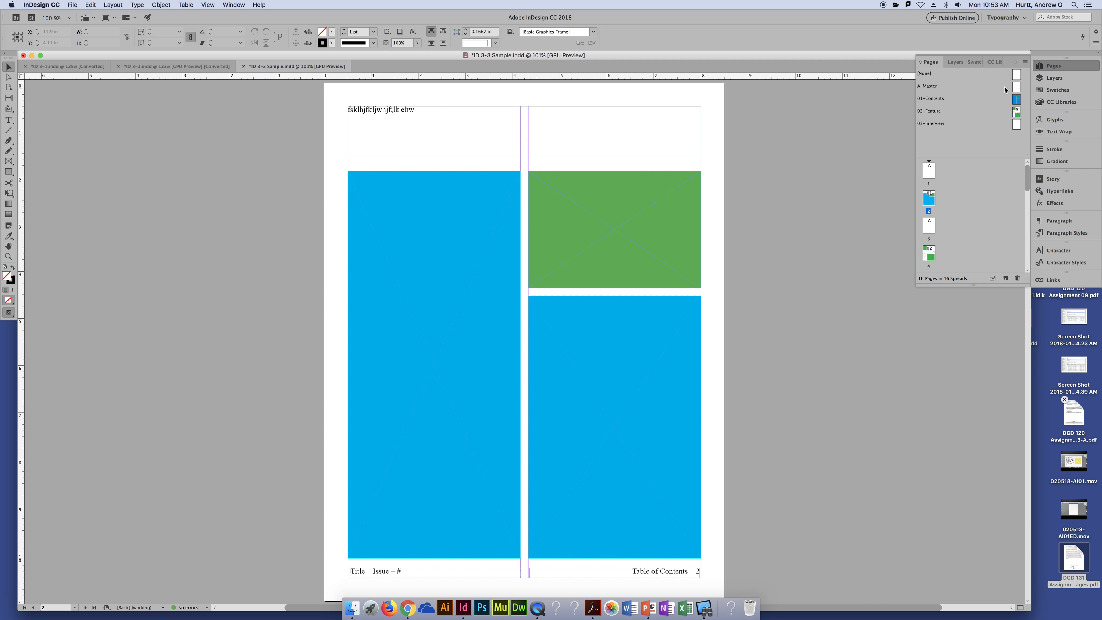
click(1024, 62)
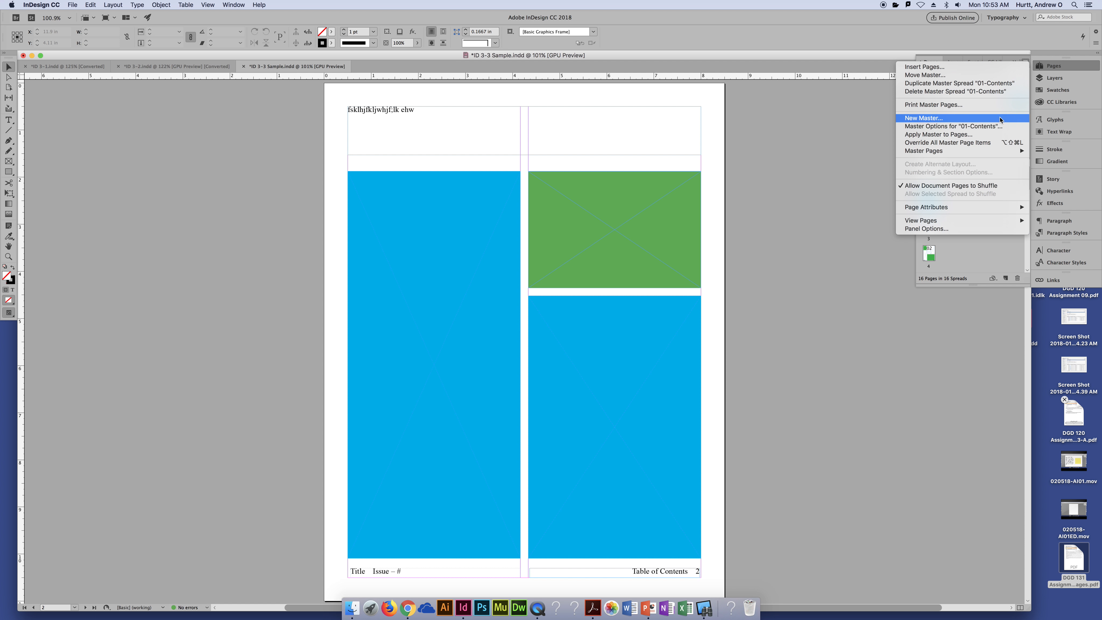
click(753, 216)
- Go to page 3, view its Apply Master settings without applying them, and look through the document's pages
double_click(928, 225)
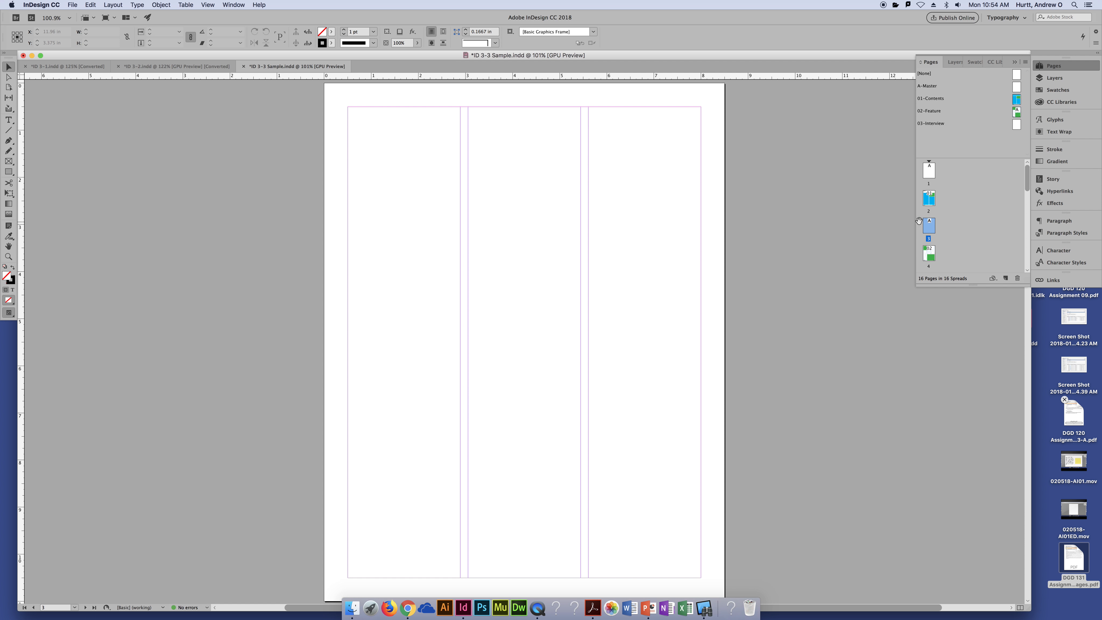
click(1024, 62)
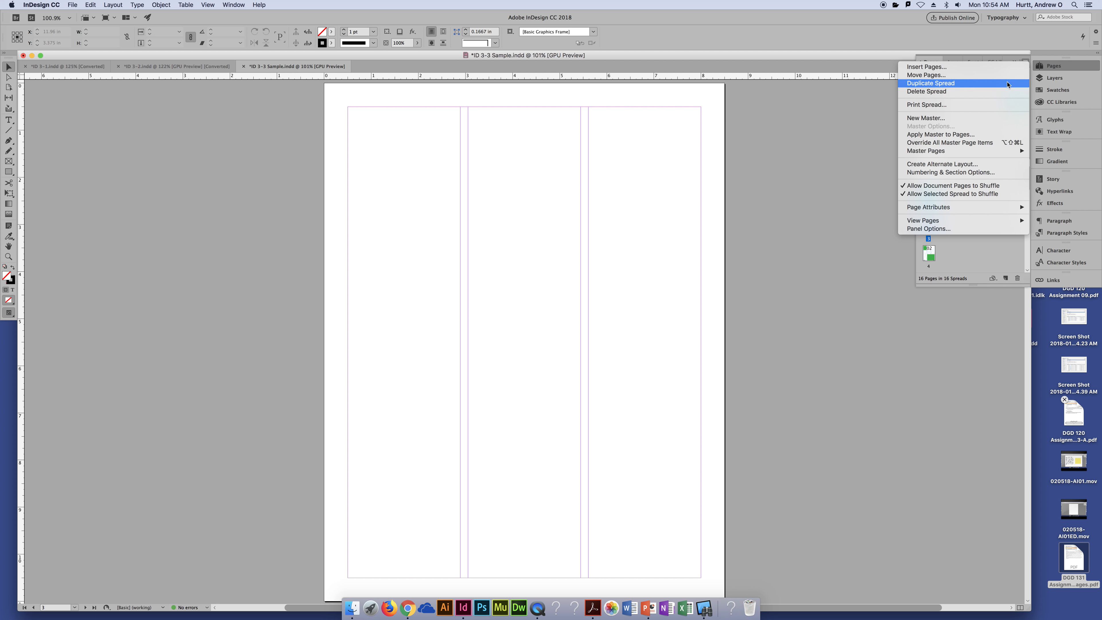
click(979, 134)
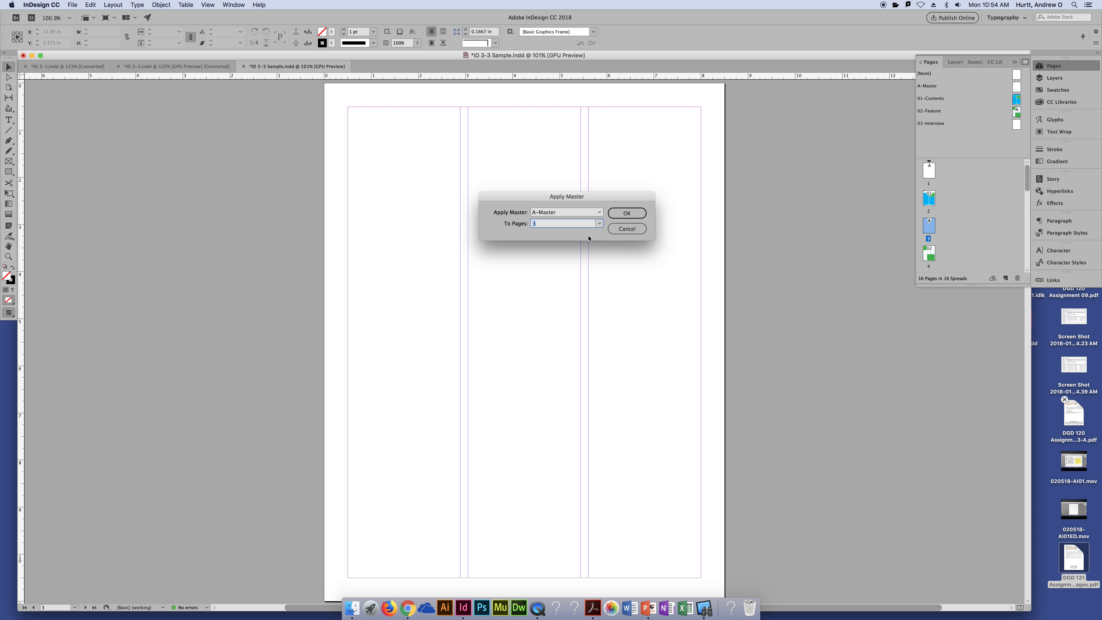
click(632, 230)
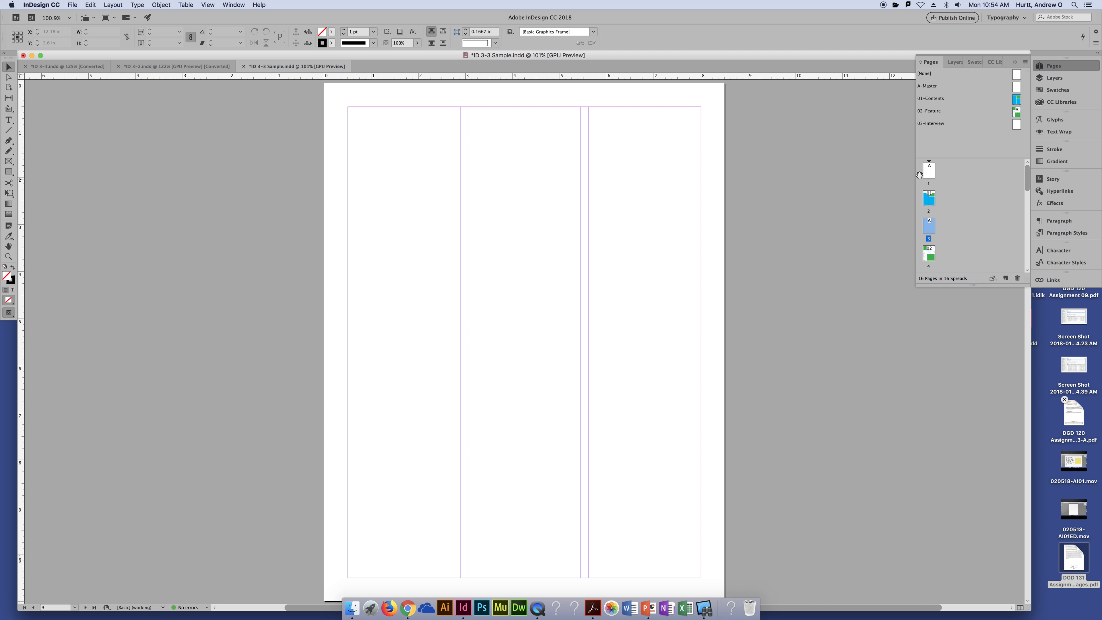
scroll(987, 191, down, 10)
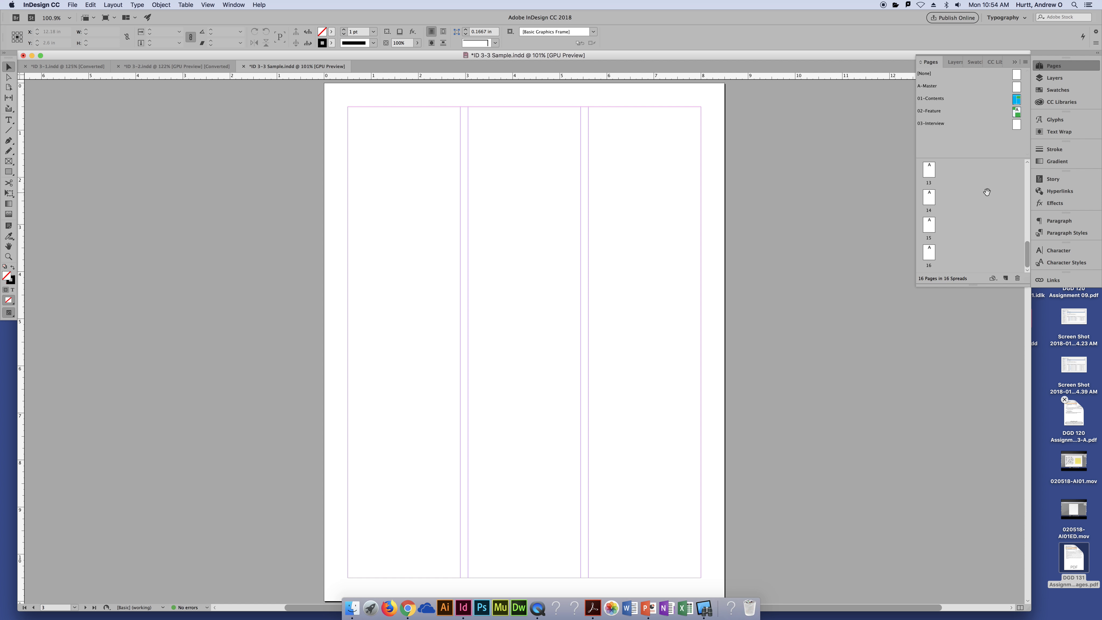
scroll(987, 192, up, 10)
scroll(986, 192, up, 1)
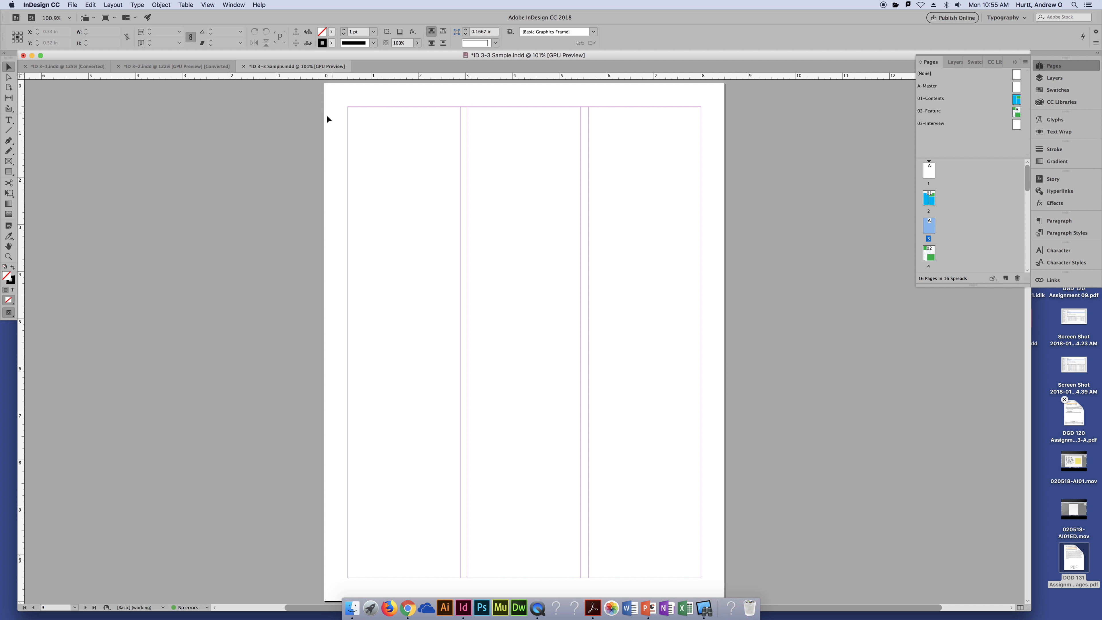
- Create a new 16-page Letter document with facing pages and start page 2, and look through its spreads
key(super+n)
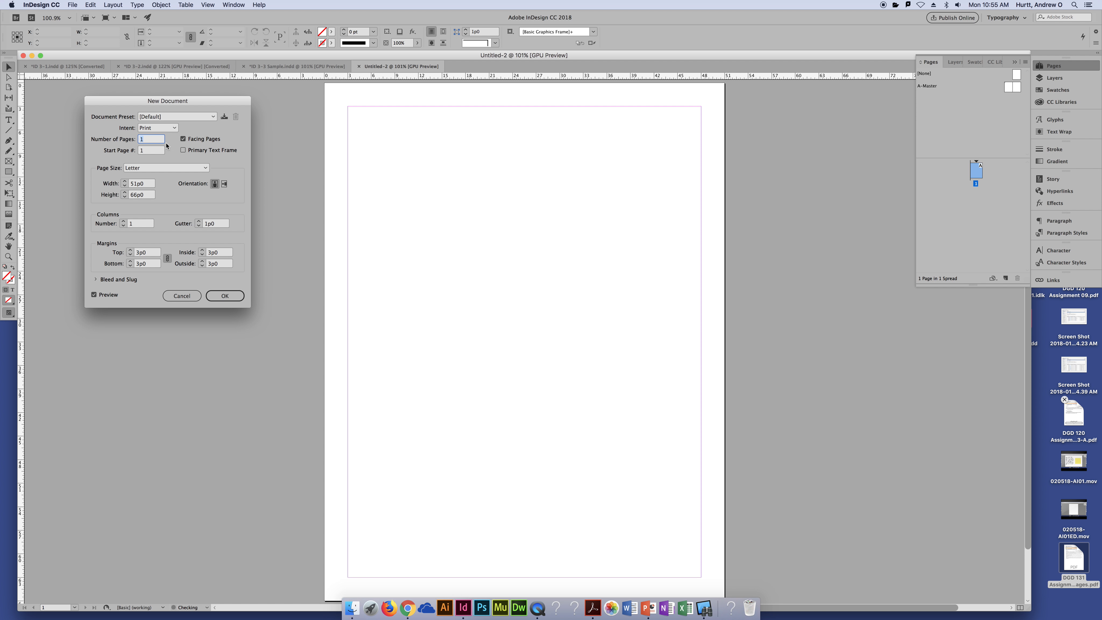
drag(208, 101, 474, 98)
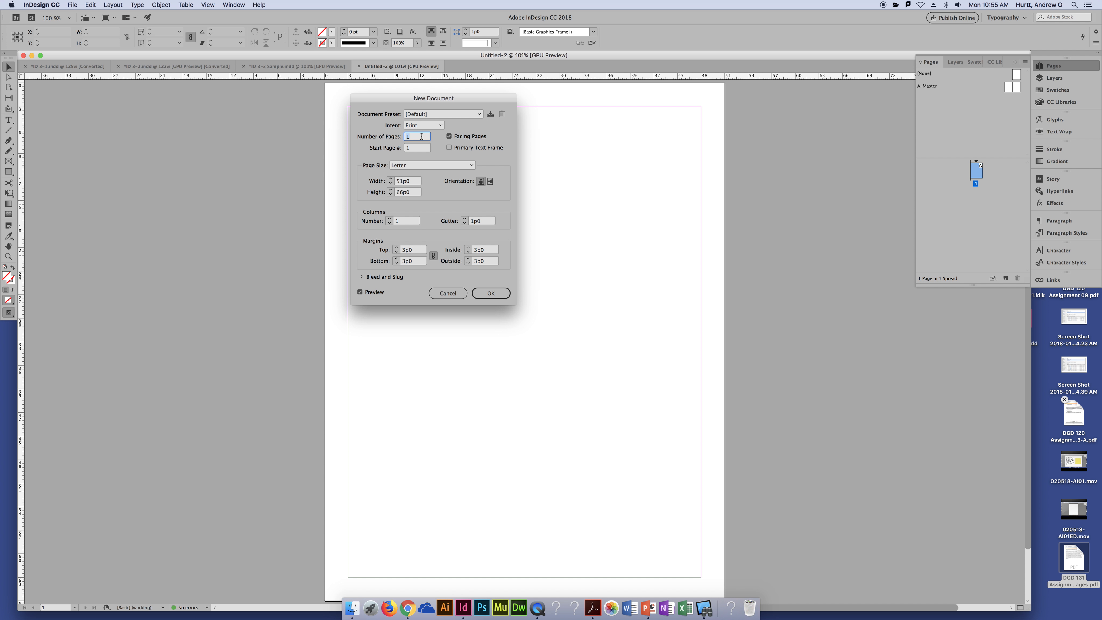
text(16)
click(449, 136)
click(420, 148)
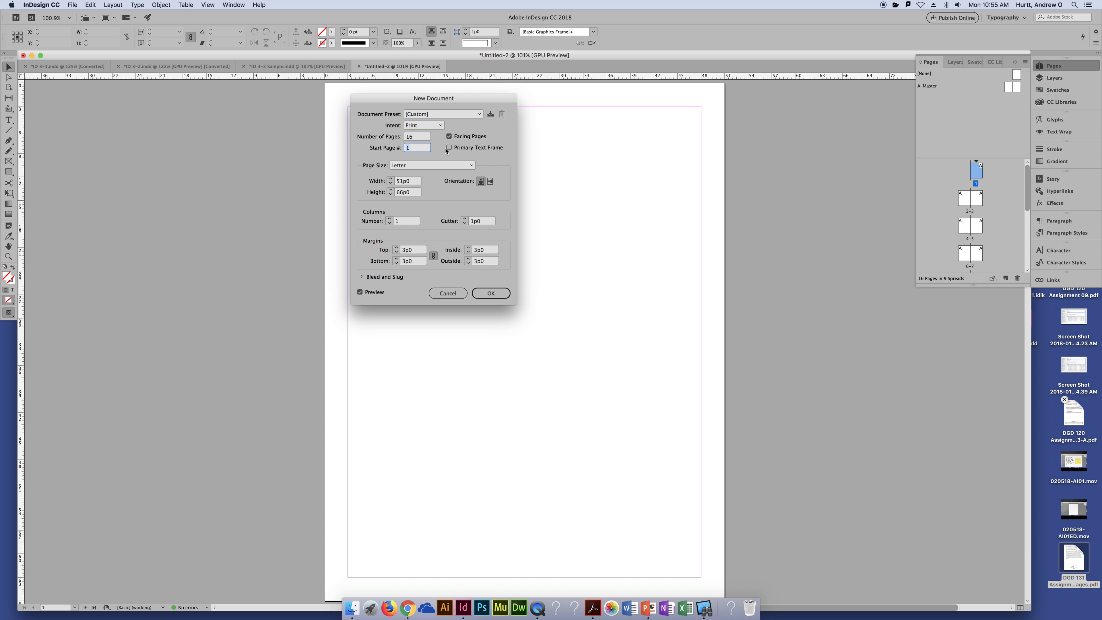
key(Tab)
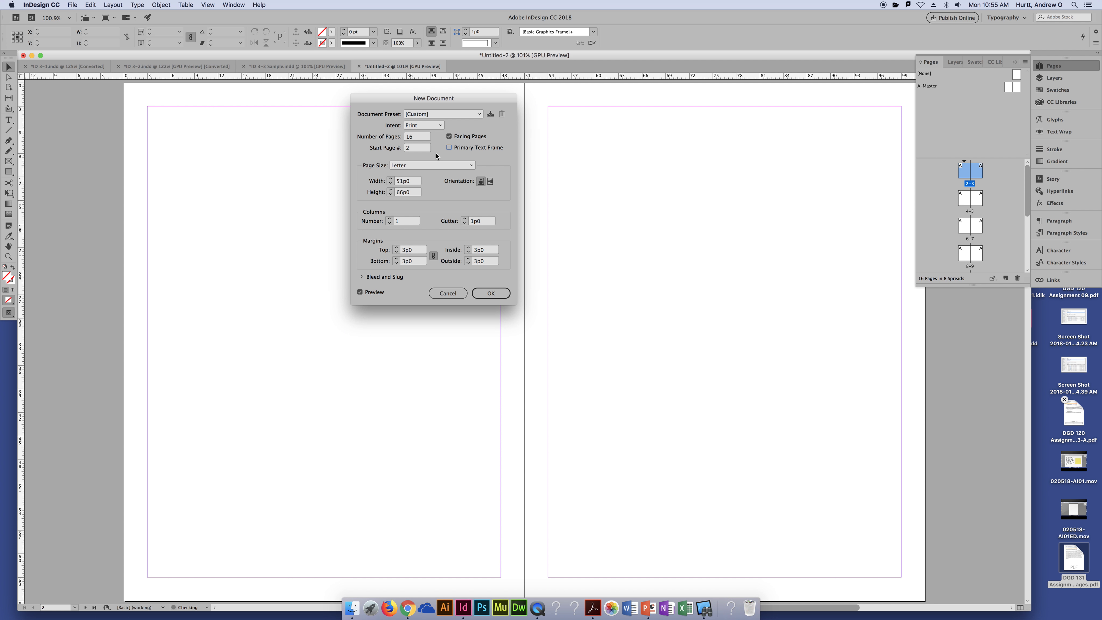
click(483, 293)
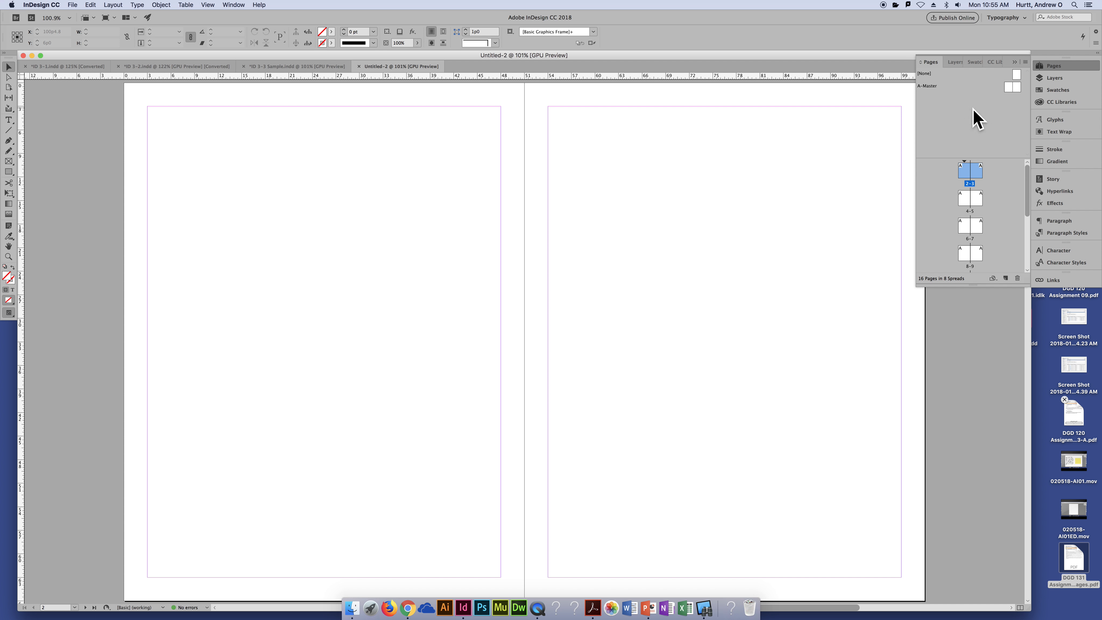
scroll(991, 212, down, 5)
scroll(990, 213, up, 5)
scroll(991, 214, down, 5)
scroll(991, 214, up, 3)
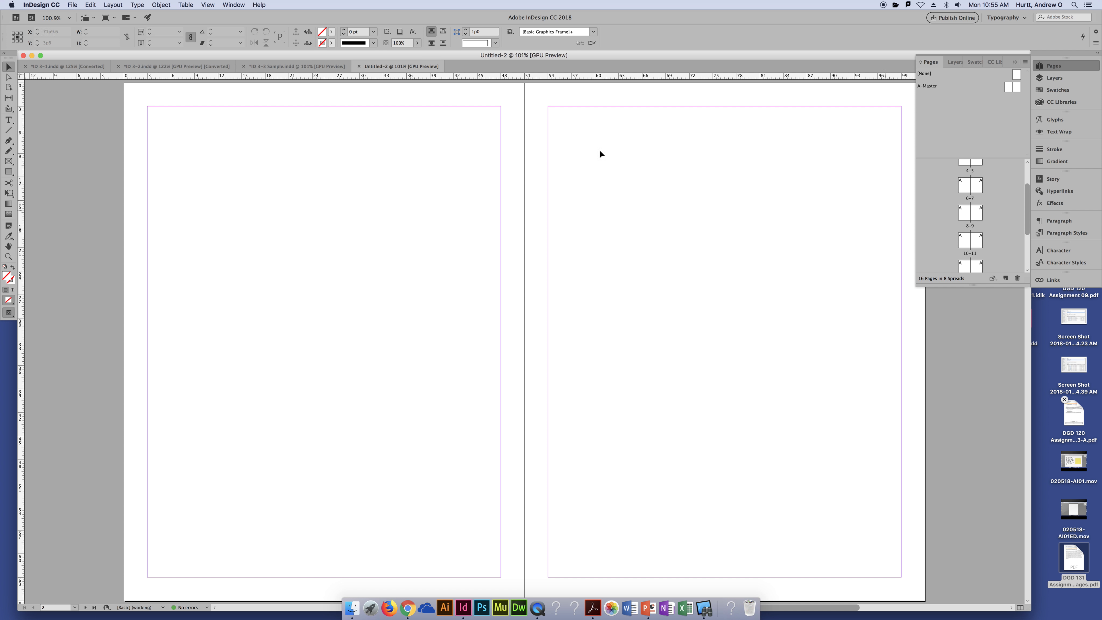
- Return to page 2 of ID 3-3 Sample.indd and undo the header frame's fill removal and filler text
click(297, 66)
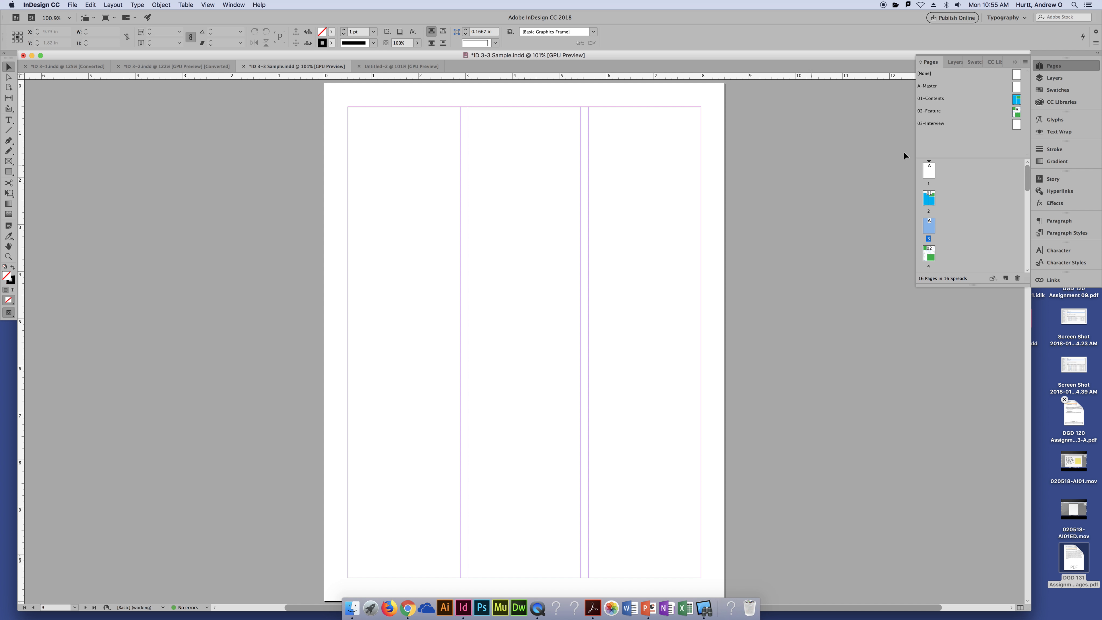
double_click(929, 199)
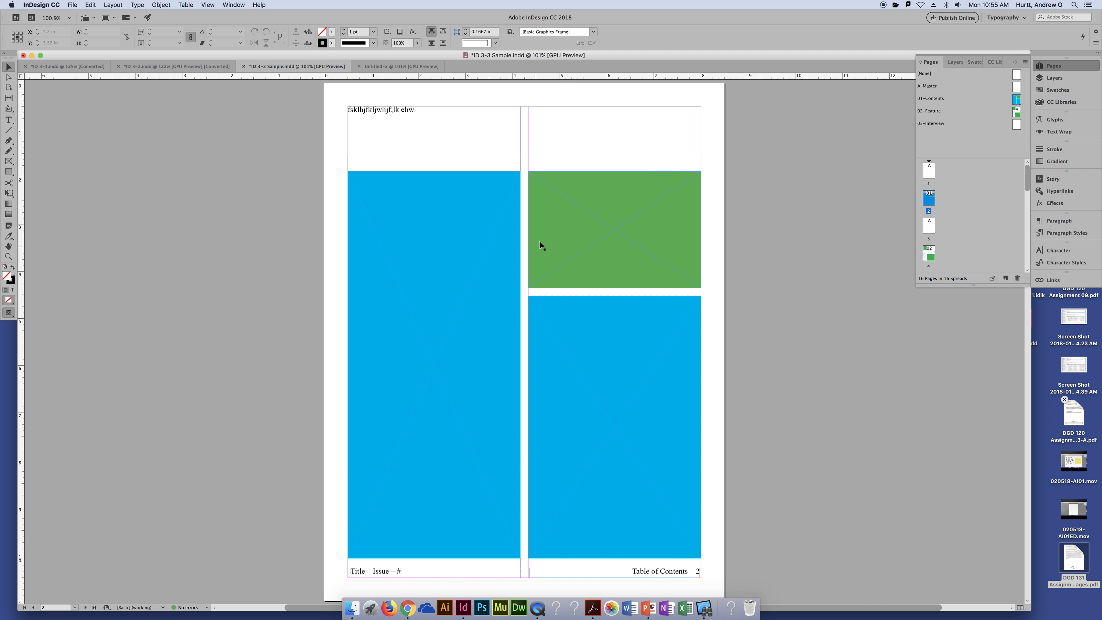
key(super+z)
key(super+z)
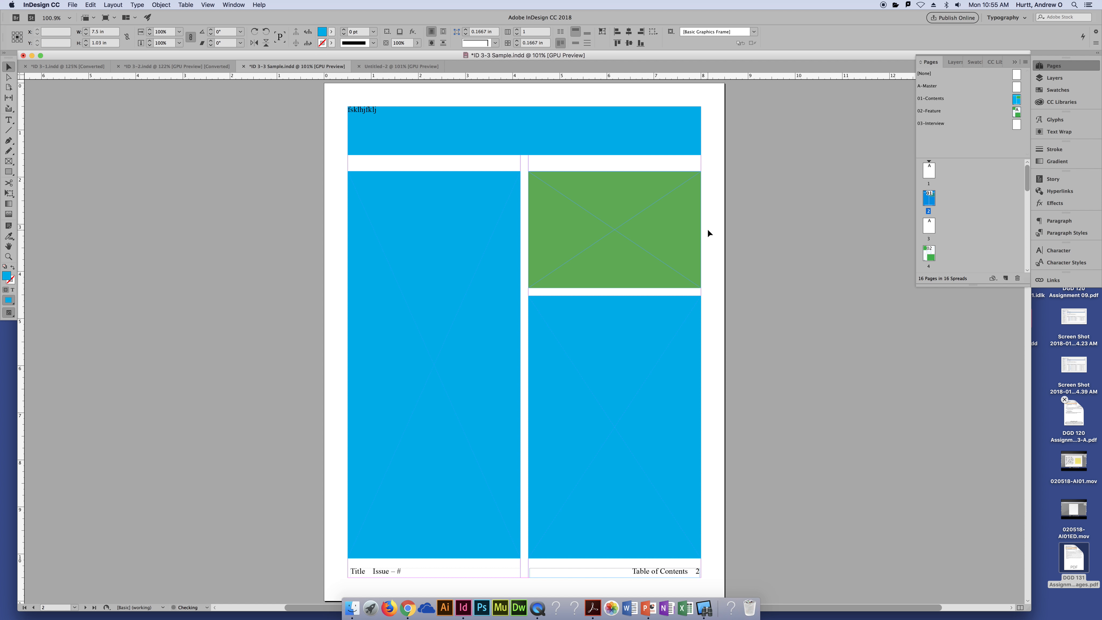
key(super+z)
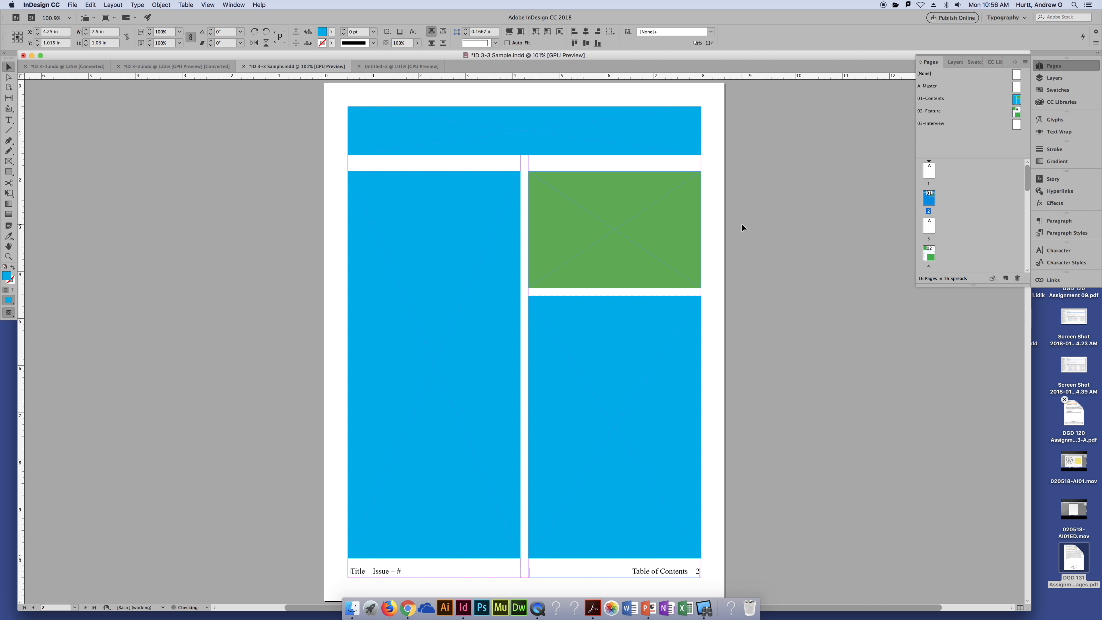
- Undo the override of the body frames on page 2 and try to select the page's master frames
key(super+z)
drag(766, 185, 229, 420)
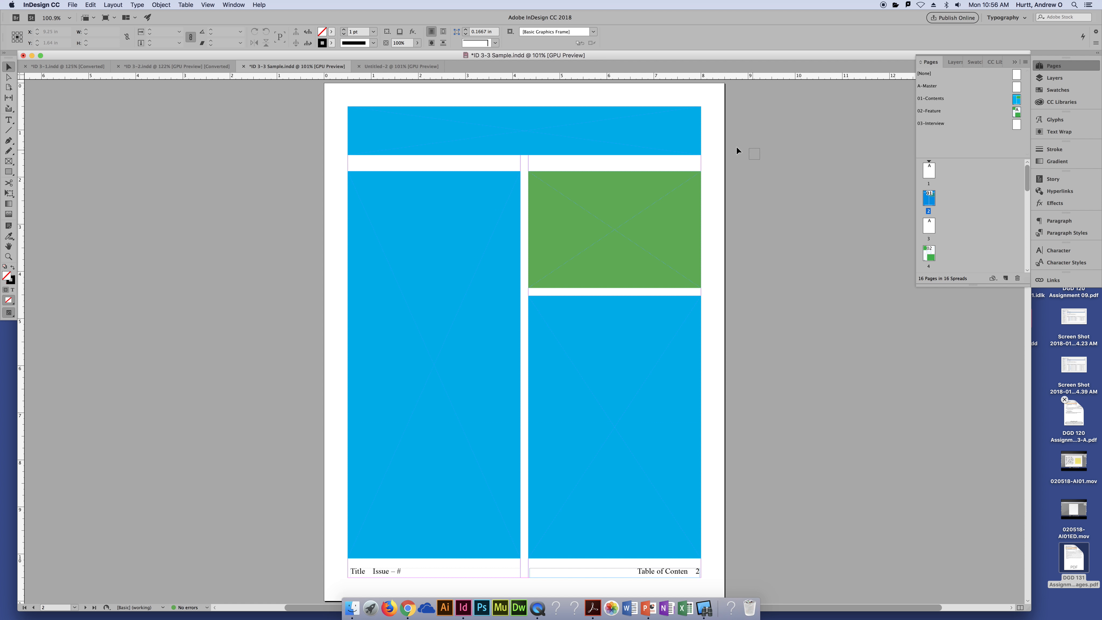
drag(736, 150, 67, 409)
drag(258, 138, 840, 494)
- On the 01-Contents master, move the green frame to the foot of the second column and the shorter blue frame above it
click(1018, 100)
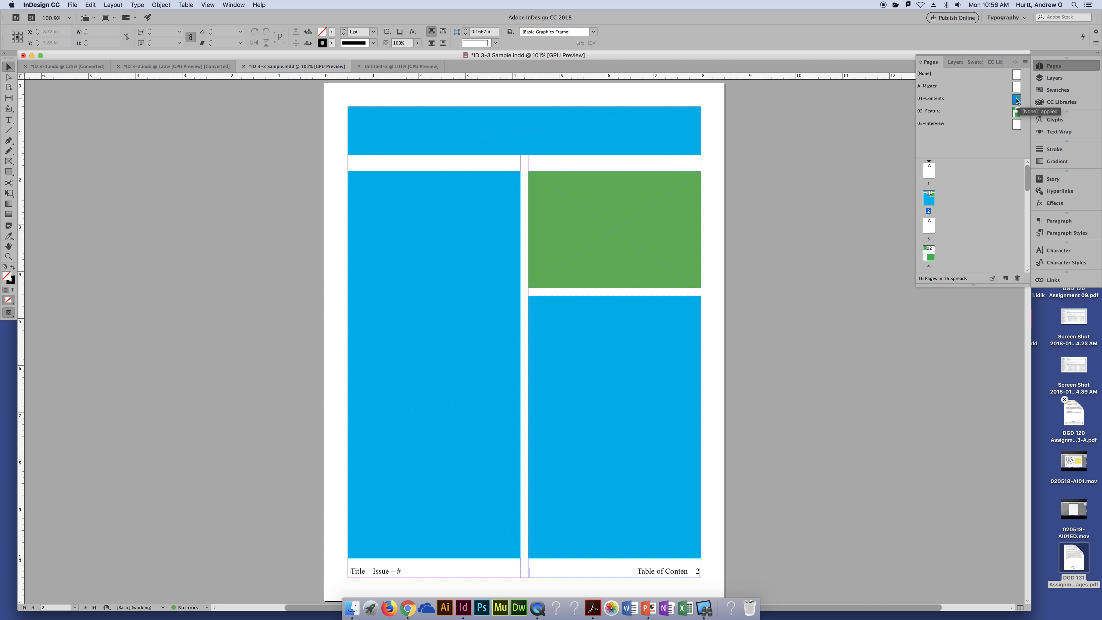
double_click(938, 100)
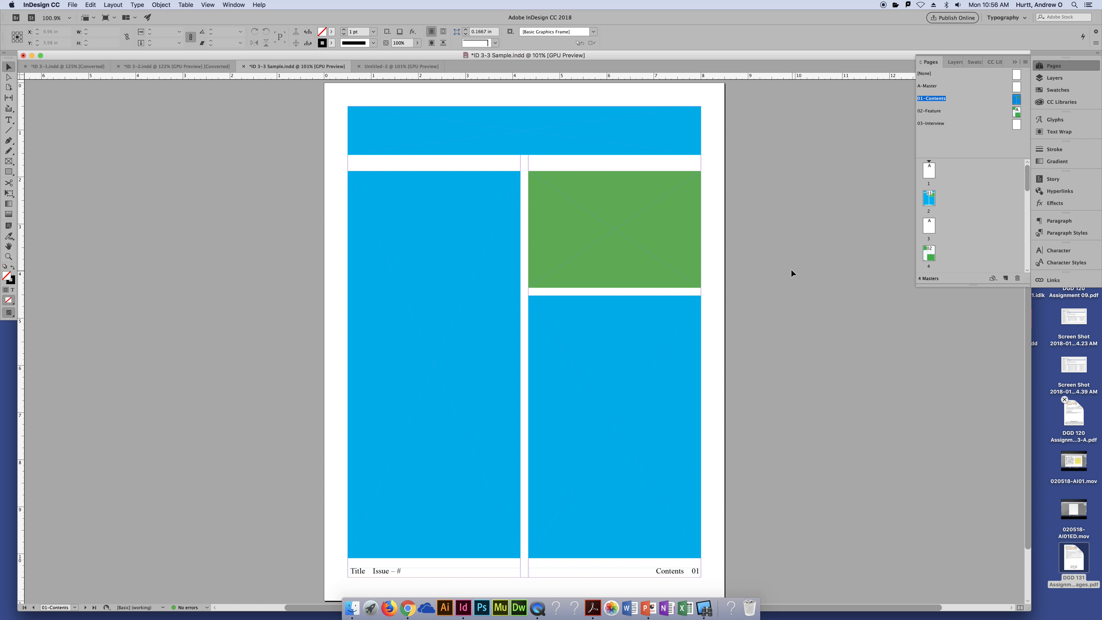
drag(641, 228, 640, 460)
drag(615, 335, 611, 236)
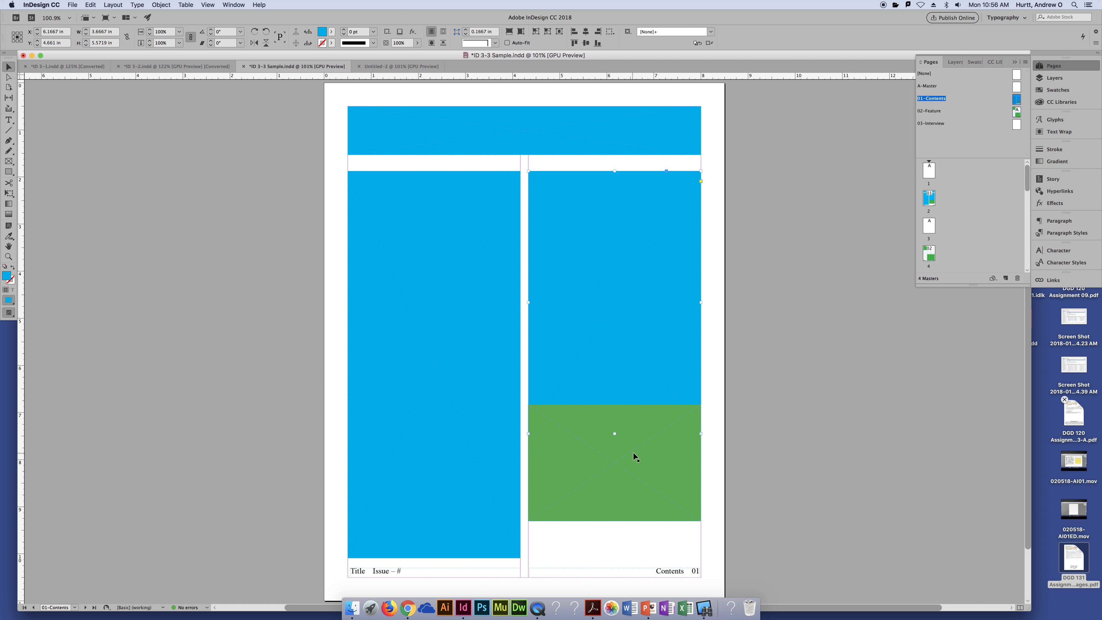
mouse_move(653, 462)
mouse_down()
mouse_move(648, 511)
mouse_move(650, 475)
mouse_up()
click(782, 494)
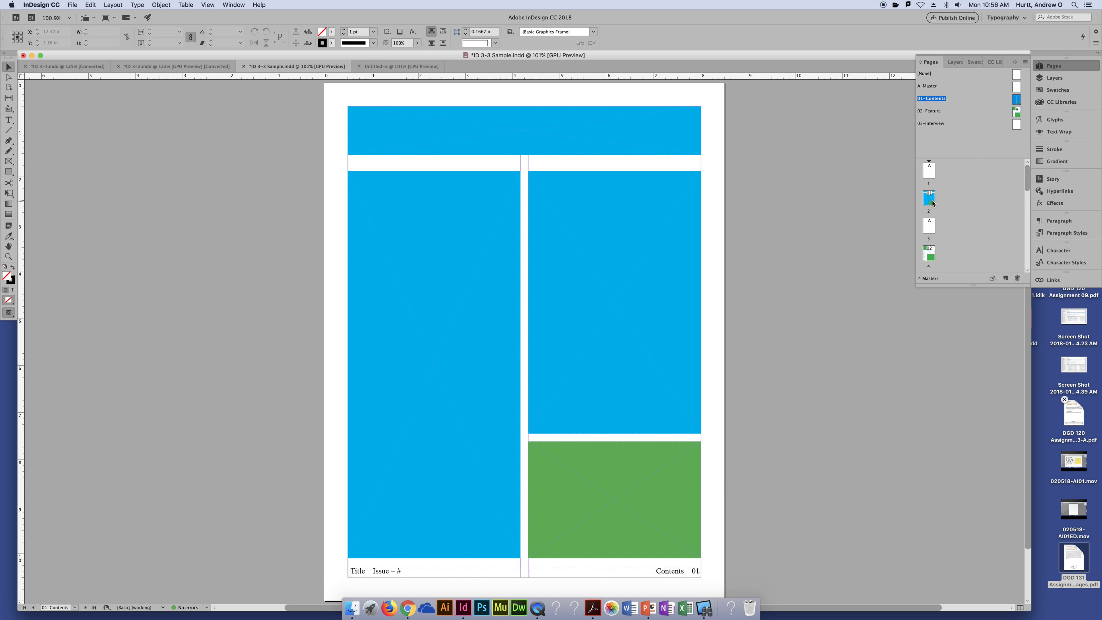
- Check page 2, apply the 01-Contents master to page 3, and override the body frames on page 3
drag(932, 203, 931, 202)
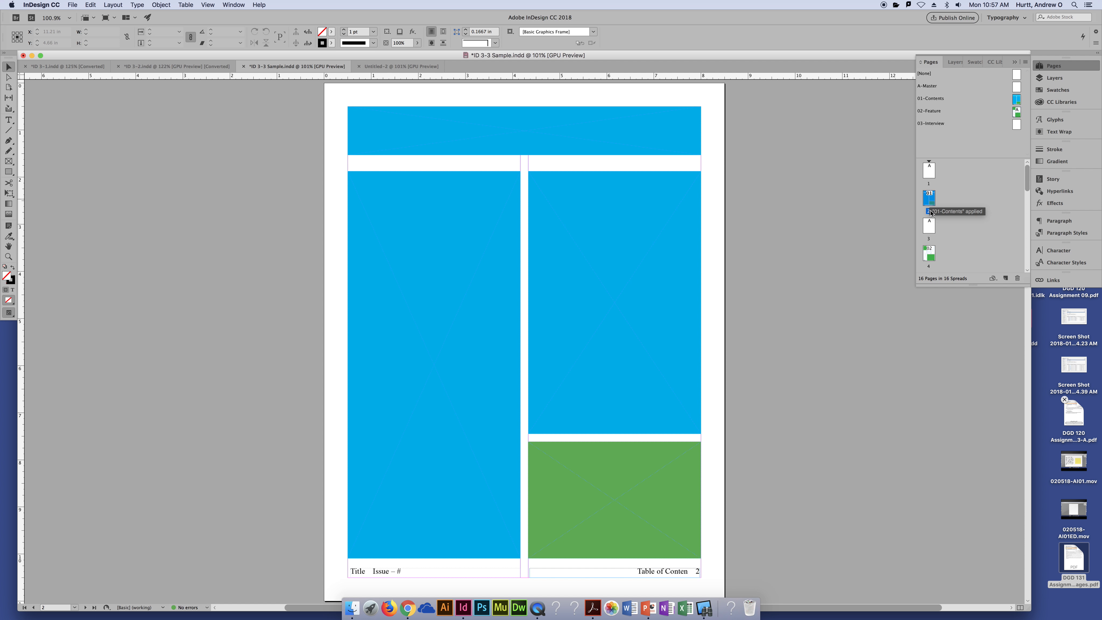
click(931, 230)
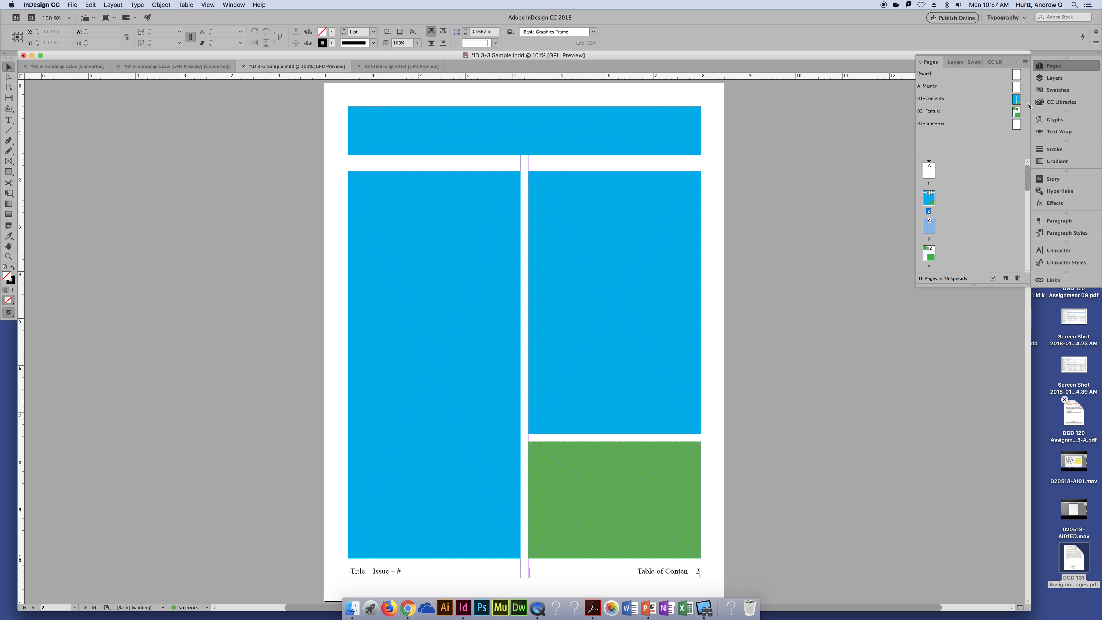
drag(1018, 101, 930, 230)
double_click(929, 230)
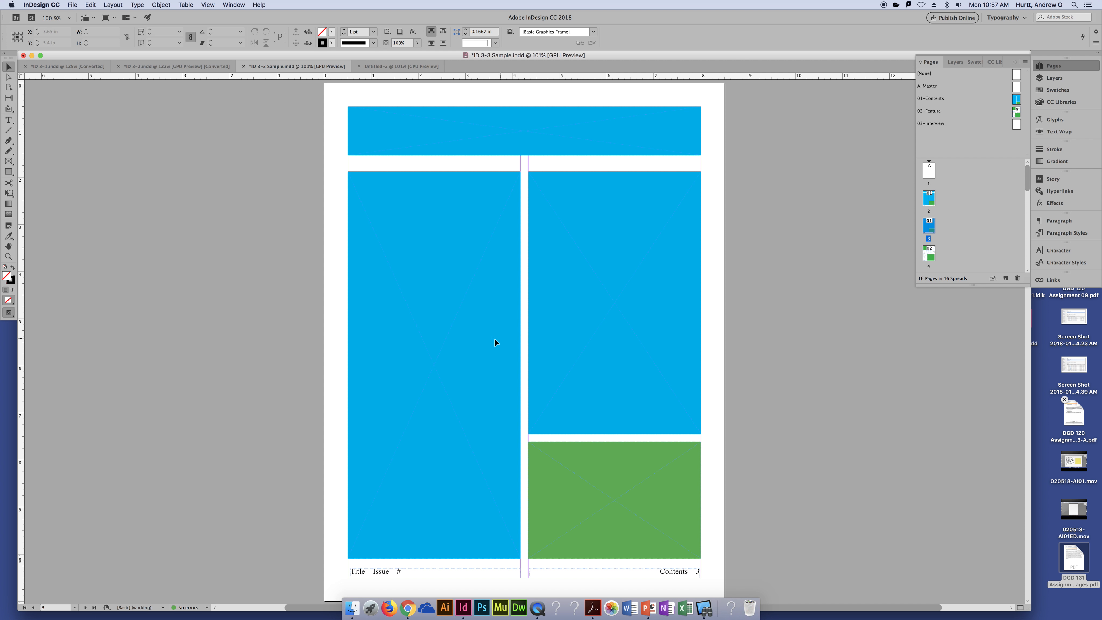
shift+super+click(484, 337)
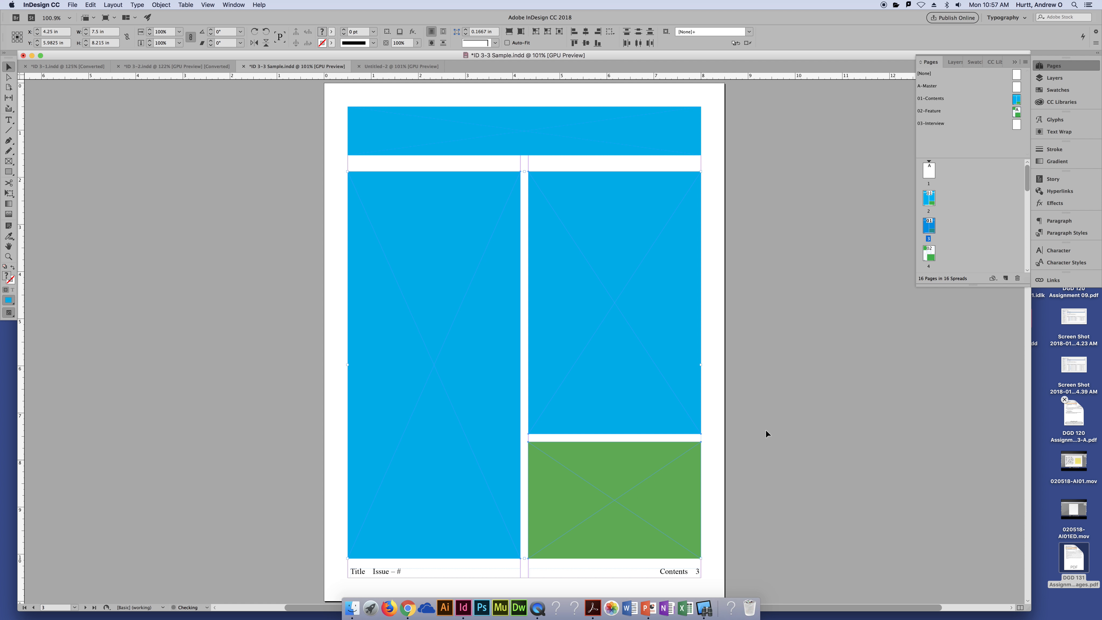
click(773, 417)
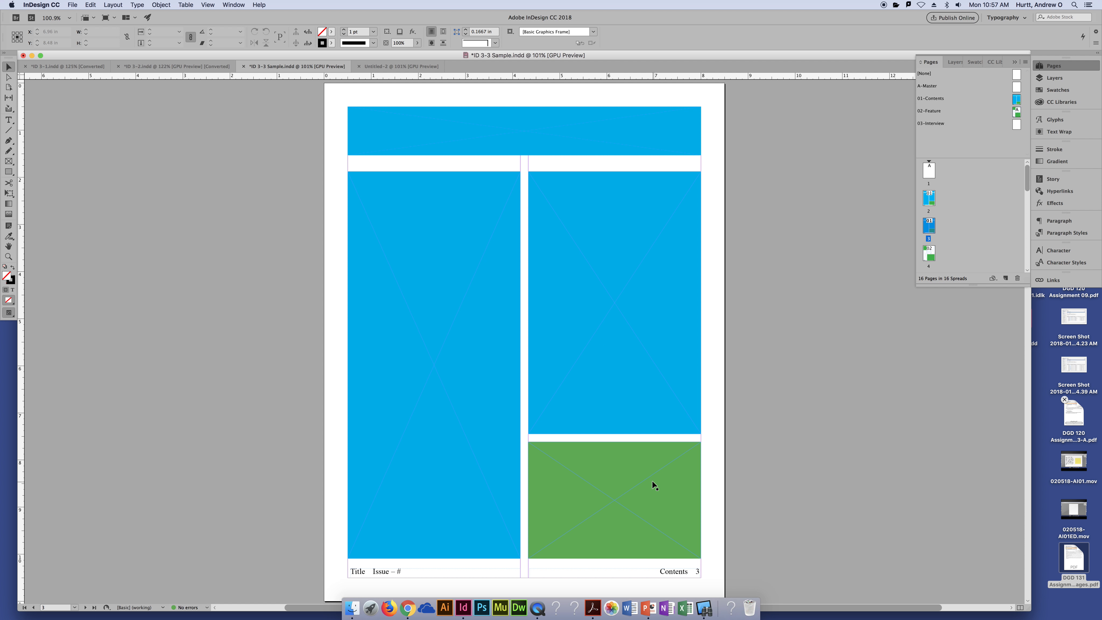
- Swap the columns on page 3, placing the short blue and green frames in the first column and the tall blue frame in the second
drag(434, 318, 708, 317)
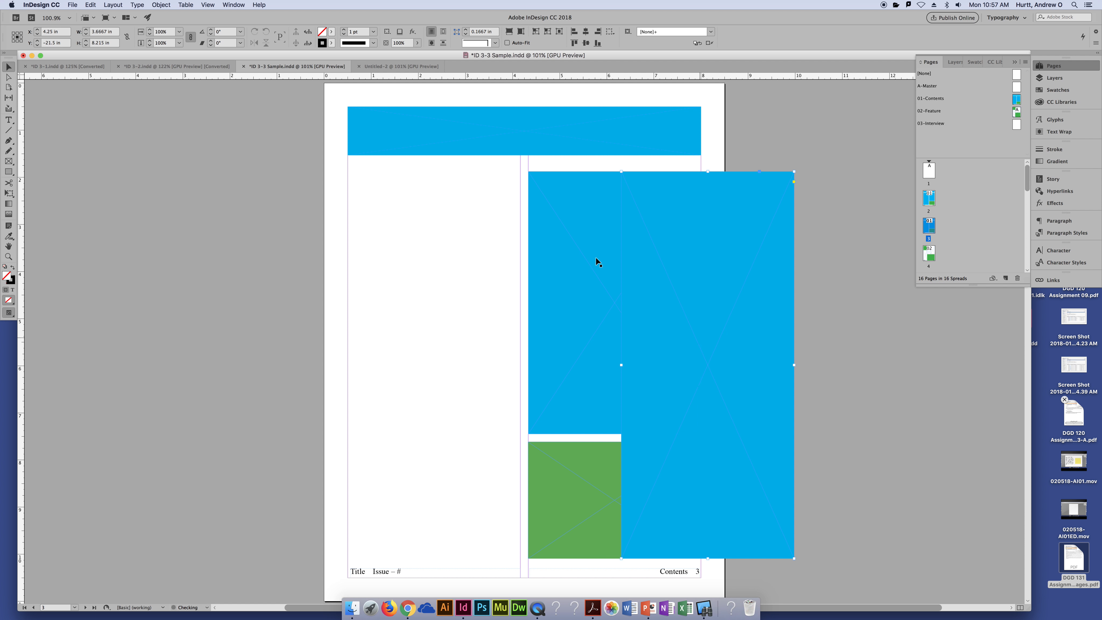
drag(540, 228, 364, 228)
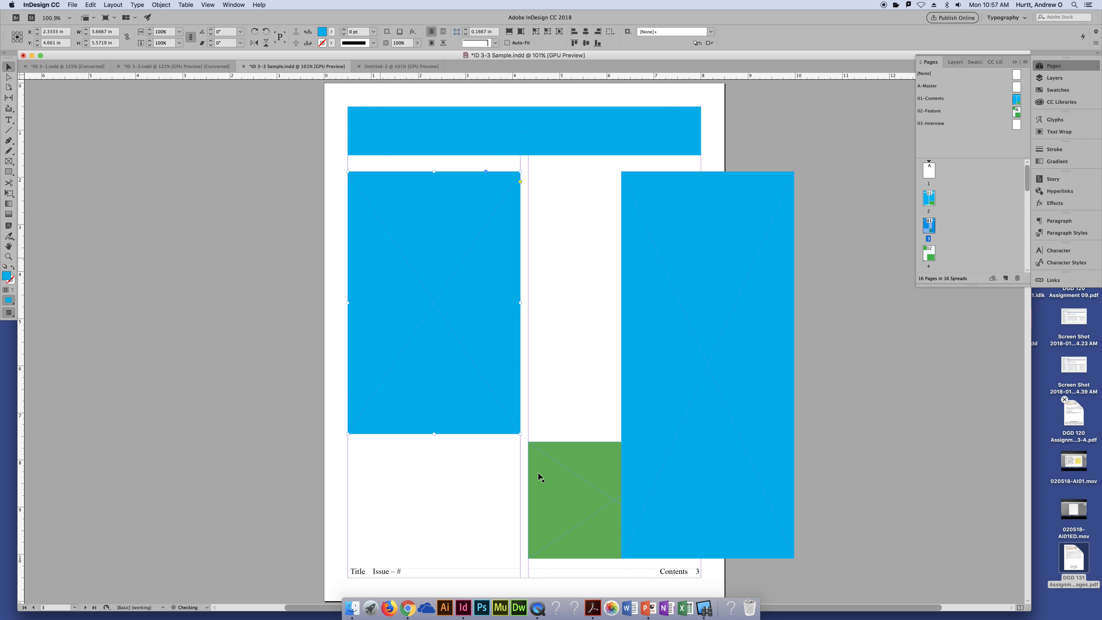
drag(549, 484, 379, 485)
drag(636, 391, 573, 396)
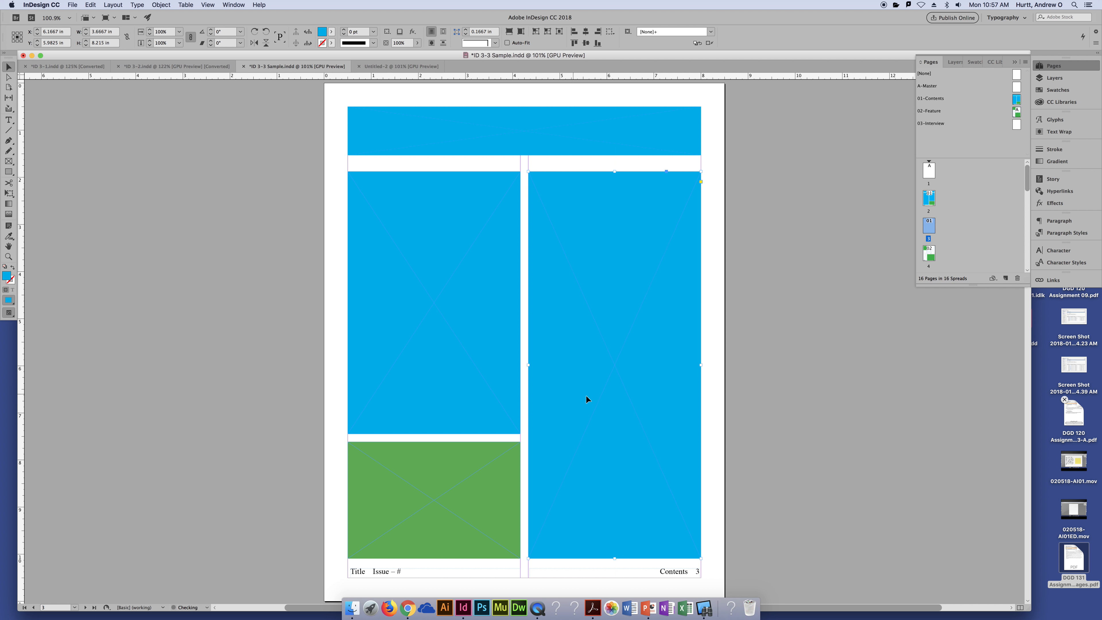
click(793, 320)
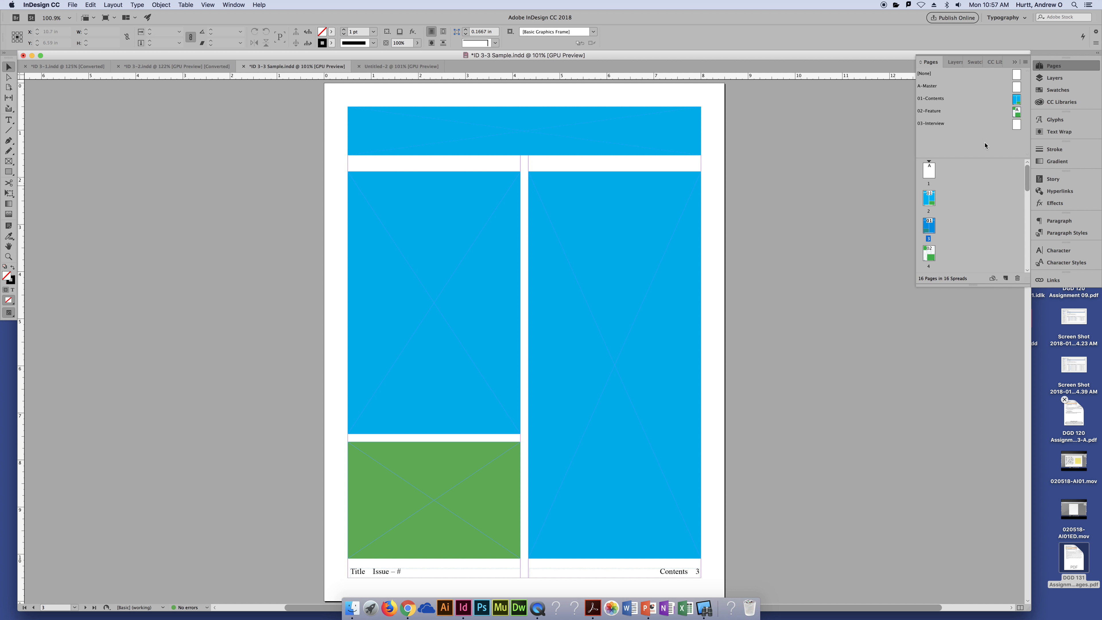
- On the 01-Contents master, move the green frame back to the head of the second column and the shorter blue frame below it
double_click(930, 99)
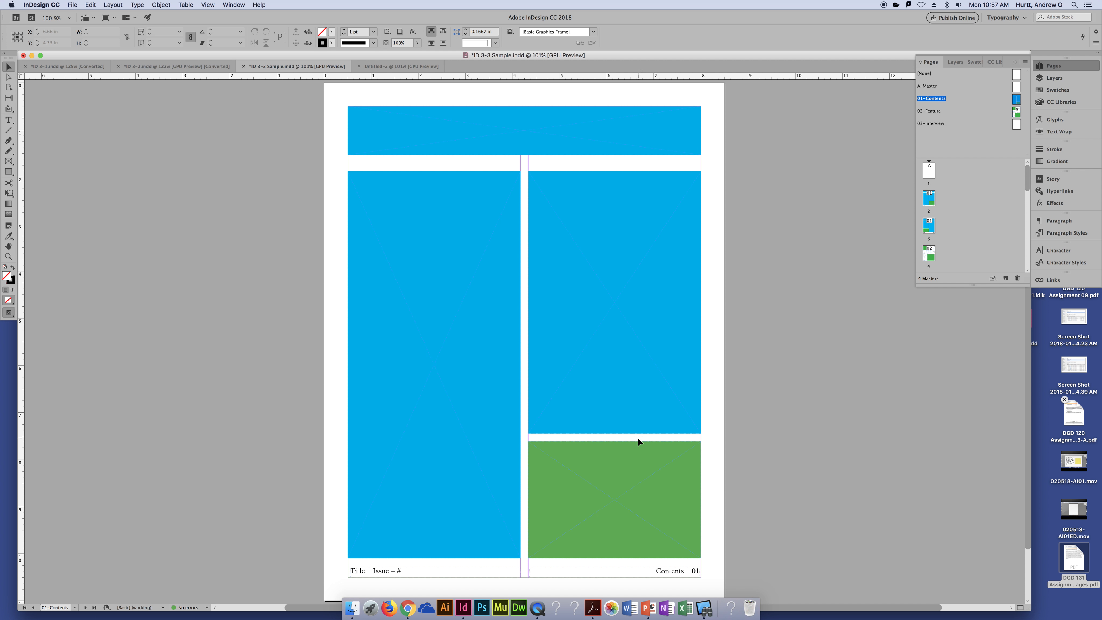
click(636, 473)
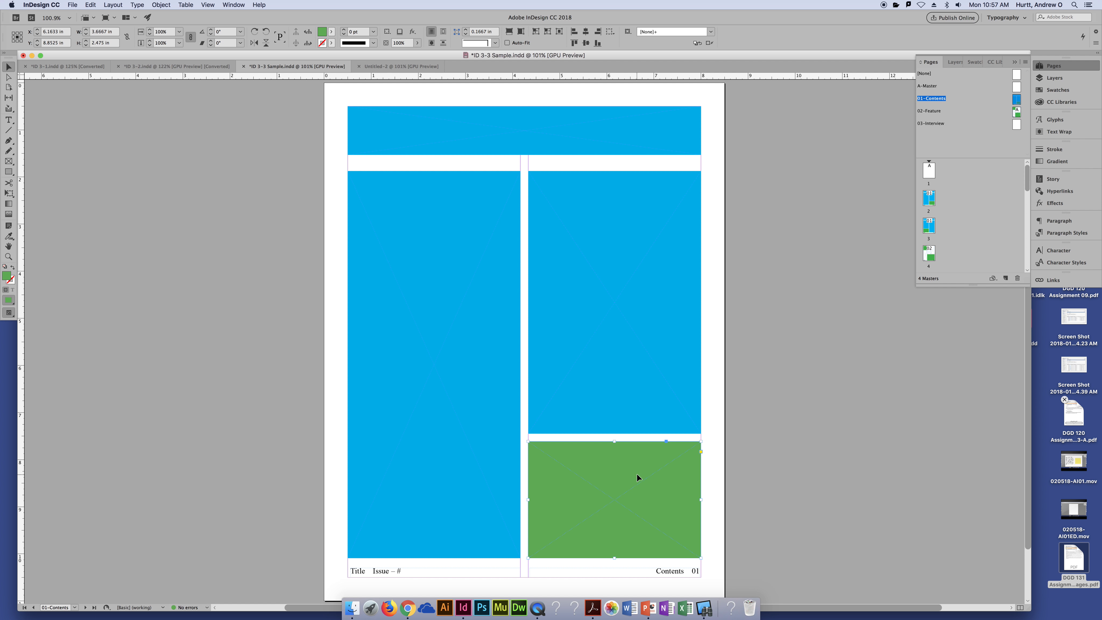
drag(644, 411, 621, 203)
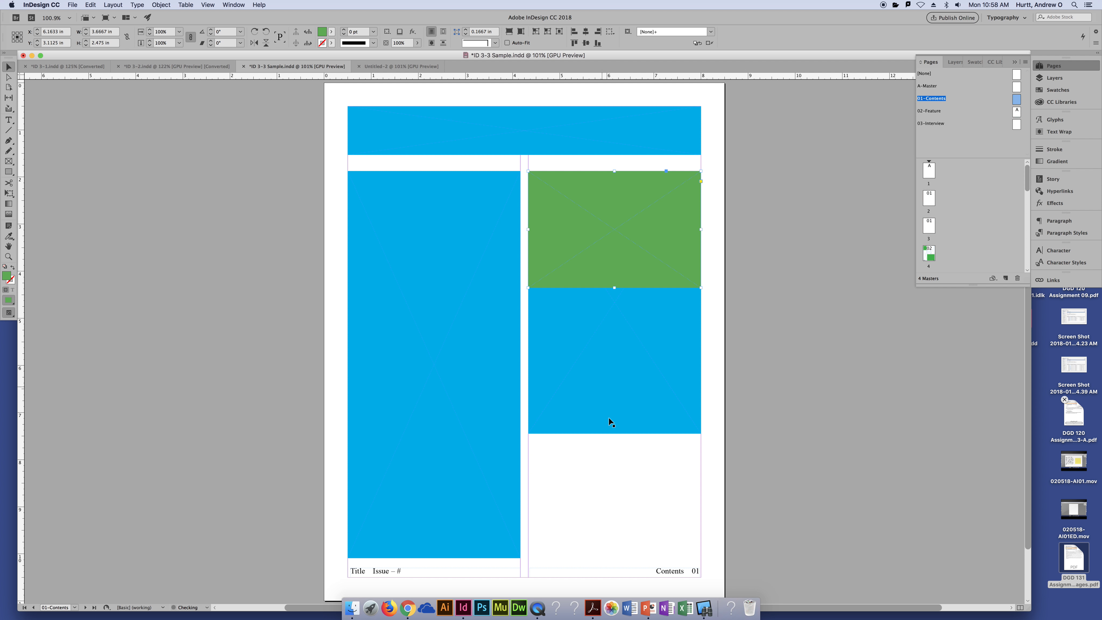
drag(617, 360, 621, 399)
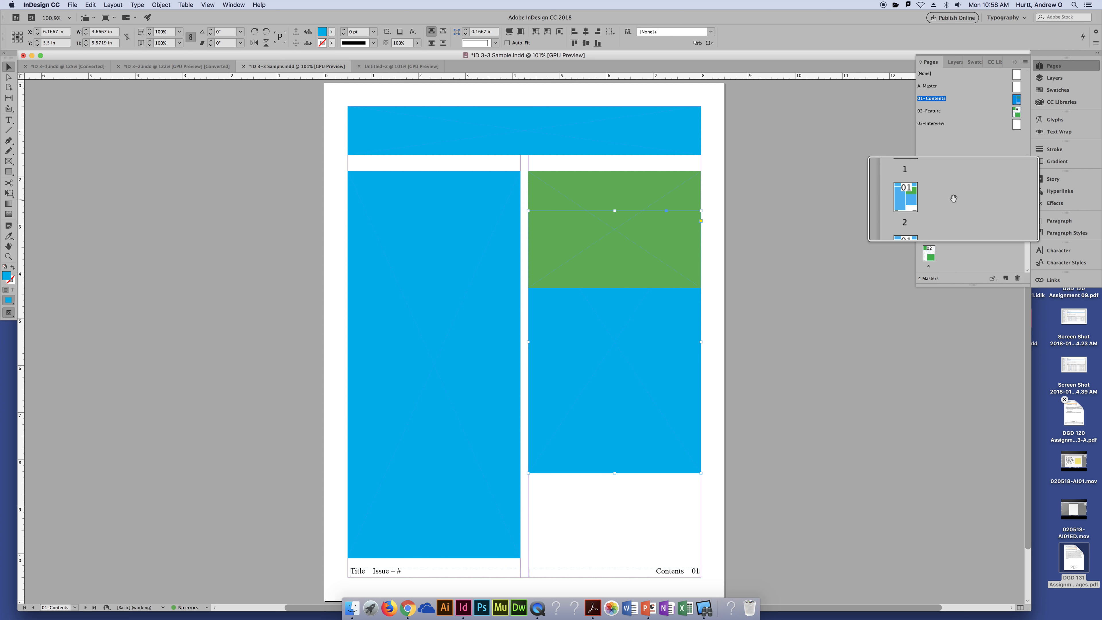
drag(622, 408, 621, 493)
click(786, 443)
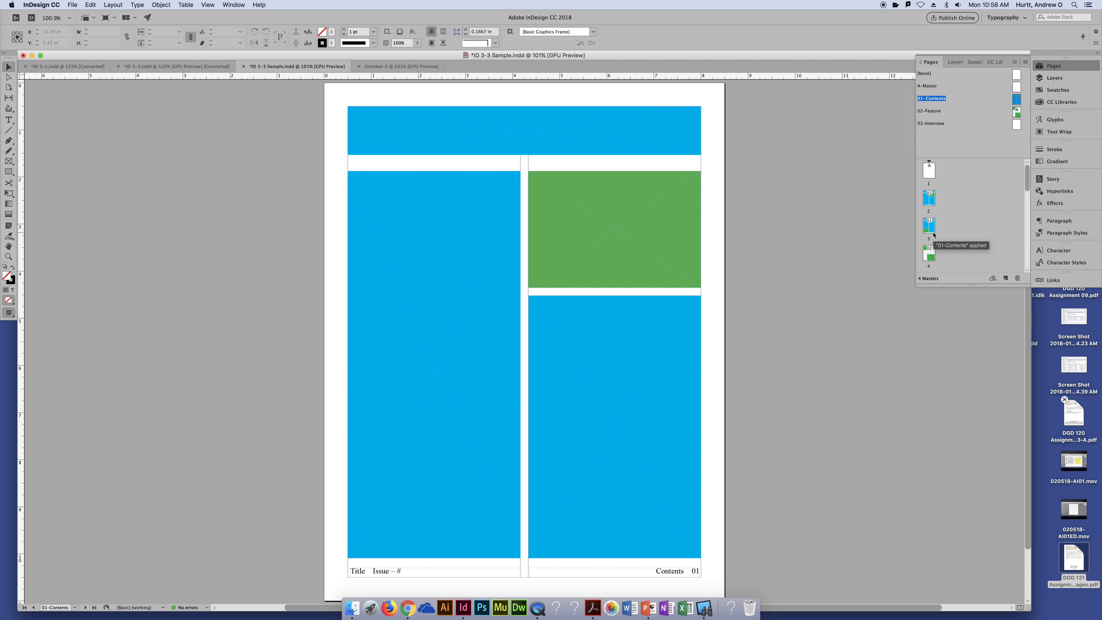
- Compare pages 2 and 3, testing on each whether the body frames can be selected
double_click(931, 198)
double_click(930, 226)
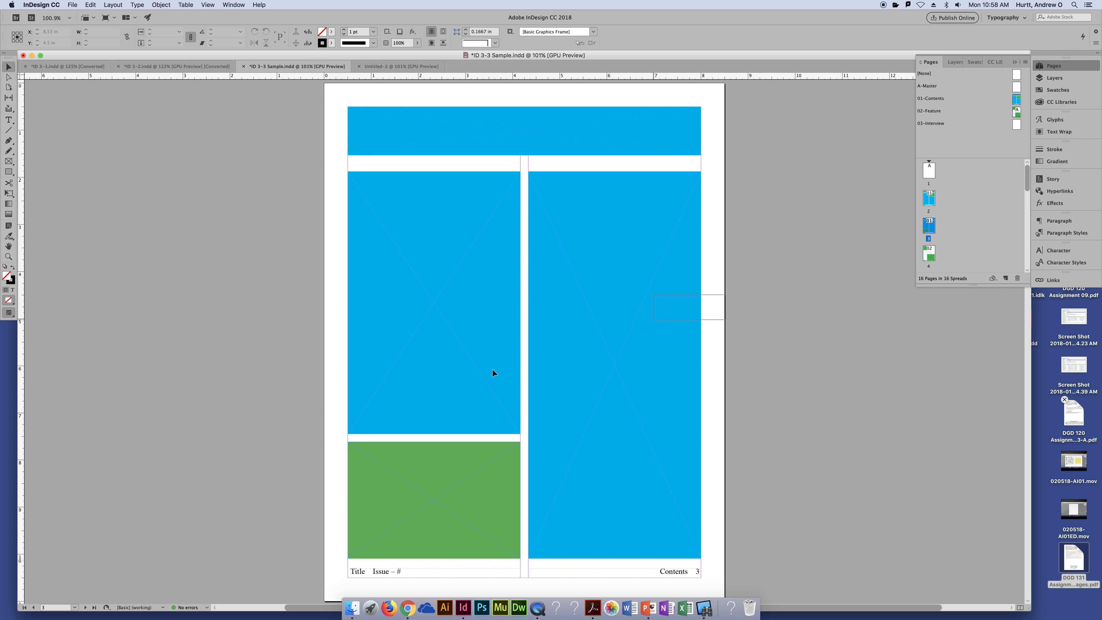
drag(492, 372, 287, 461)
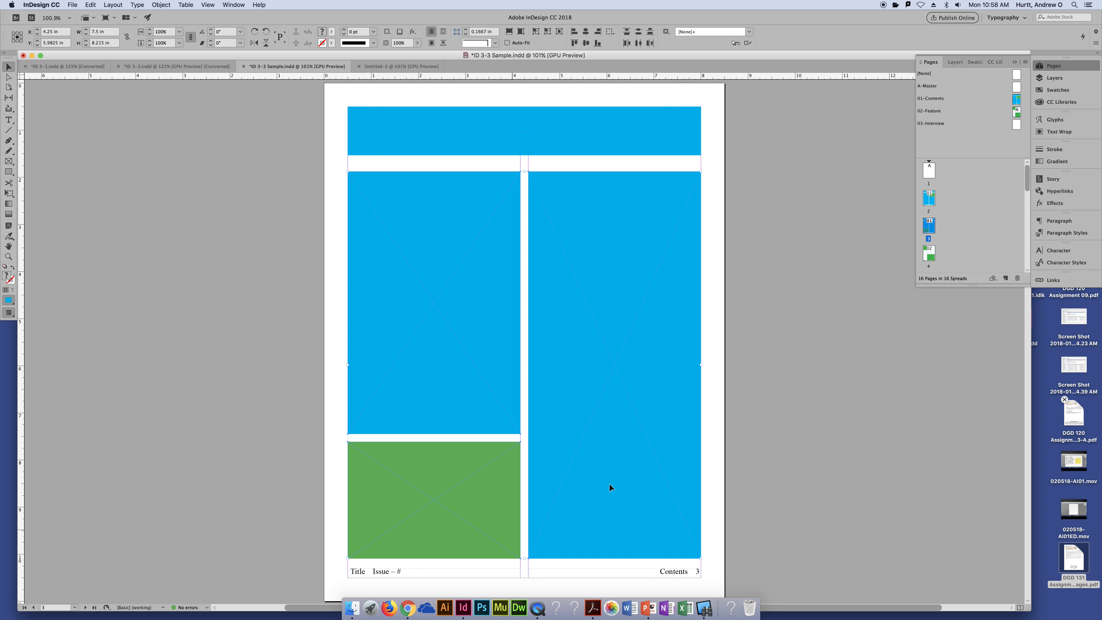
double_click(928, 198)
drag(780, 212, 306, 455)
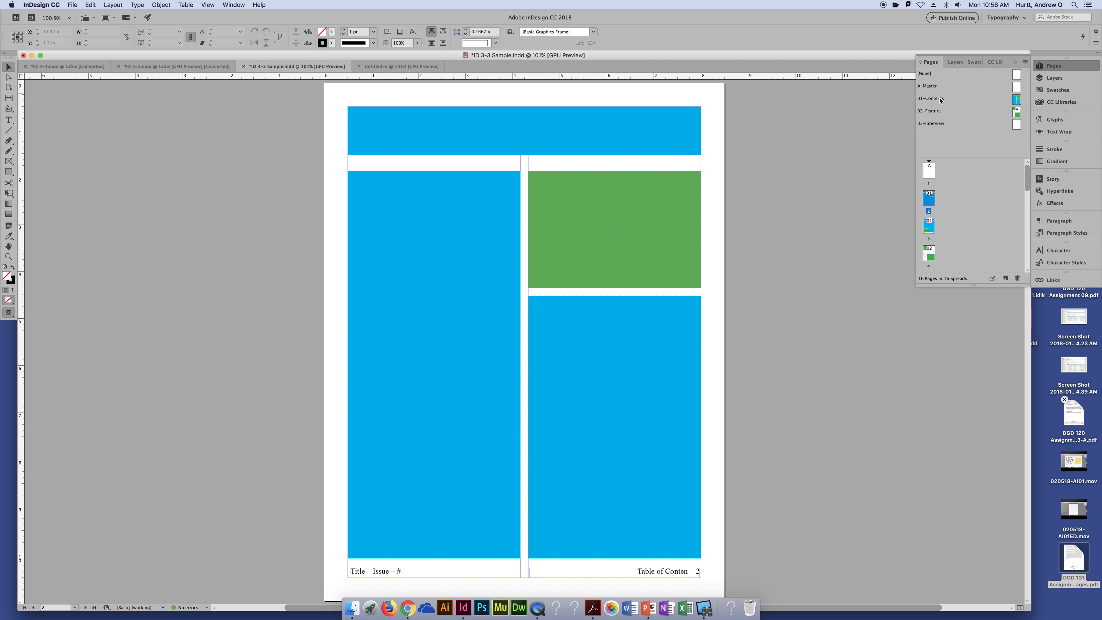
double_click(933, 229)
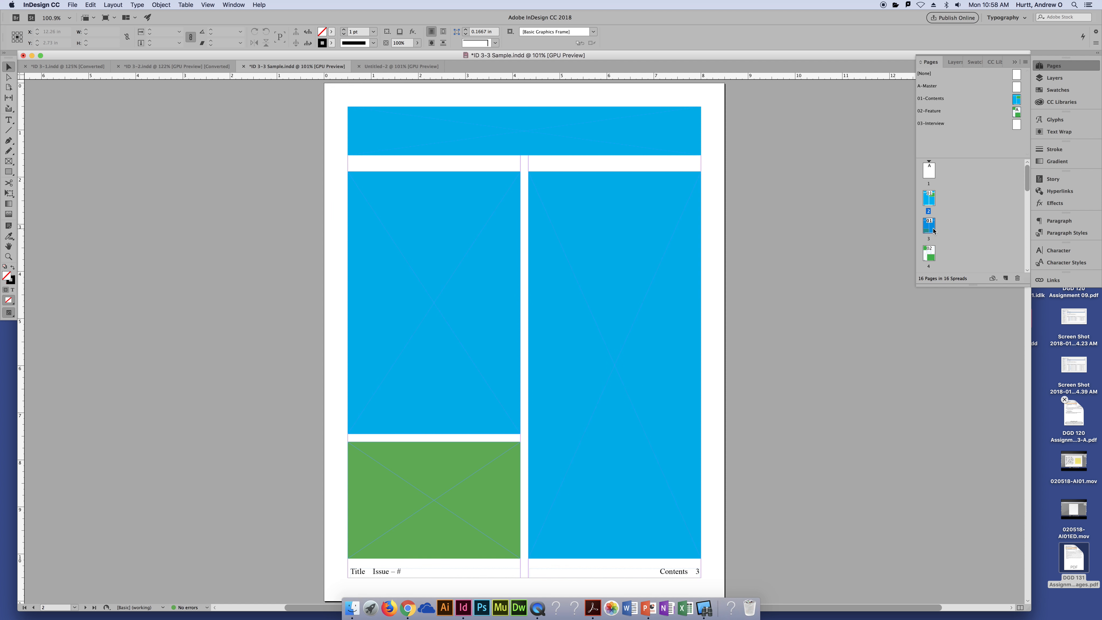
double_click(930, 200)
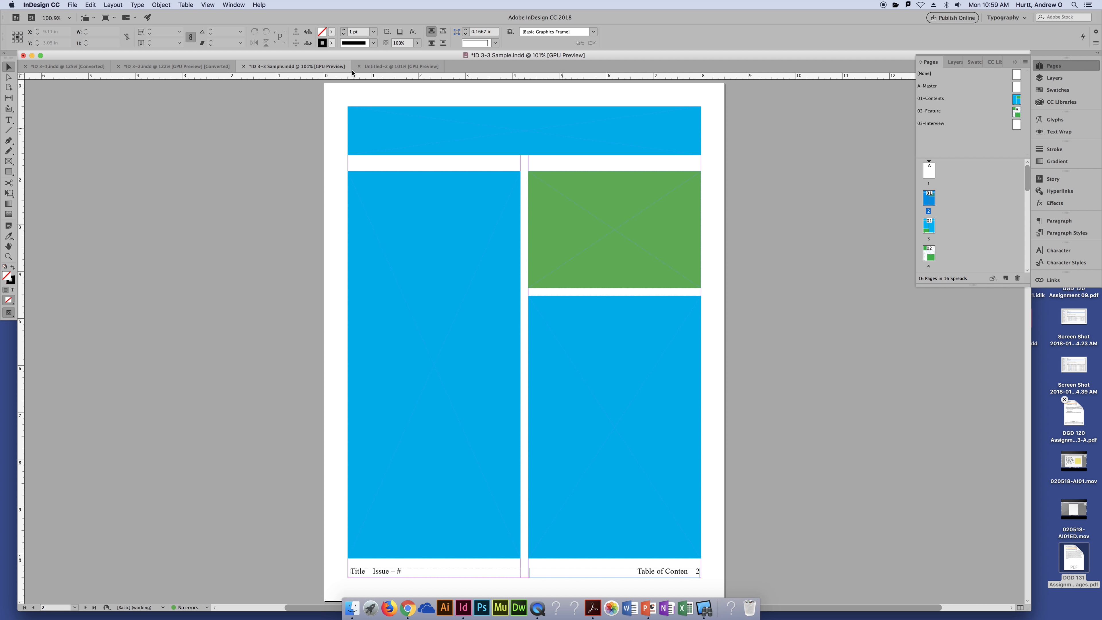
- In Untitled-2, draw a text frame about 5p6 by 2p6 in page 2's lower outside margin corner and enter 01
click(368, 66)
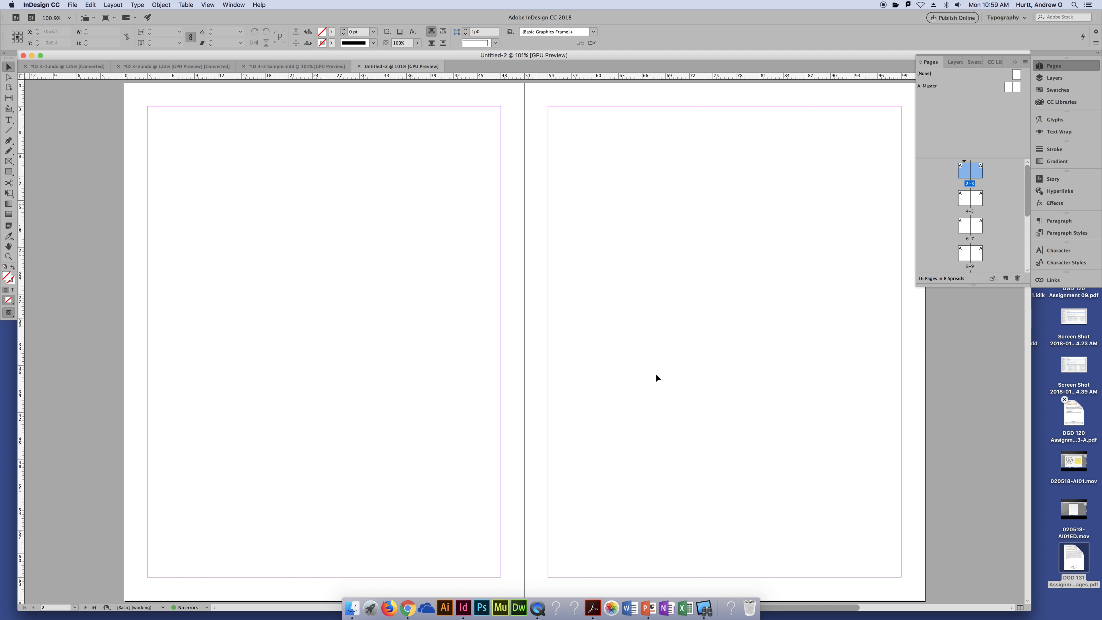
scroll(649, 372, down, 1)
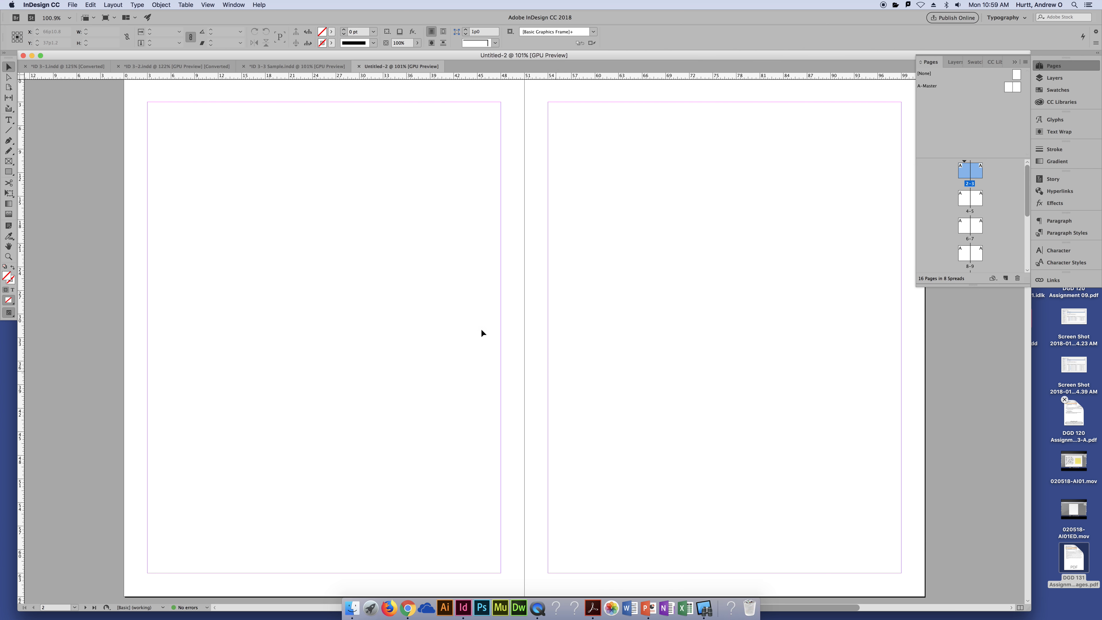
click(9, 120)
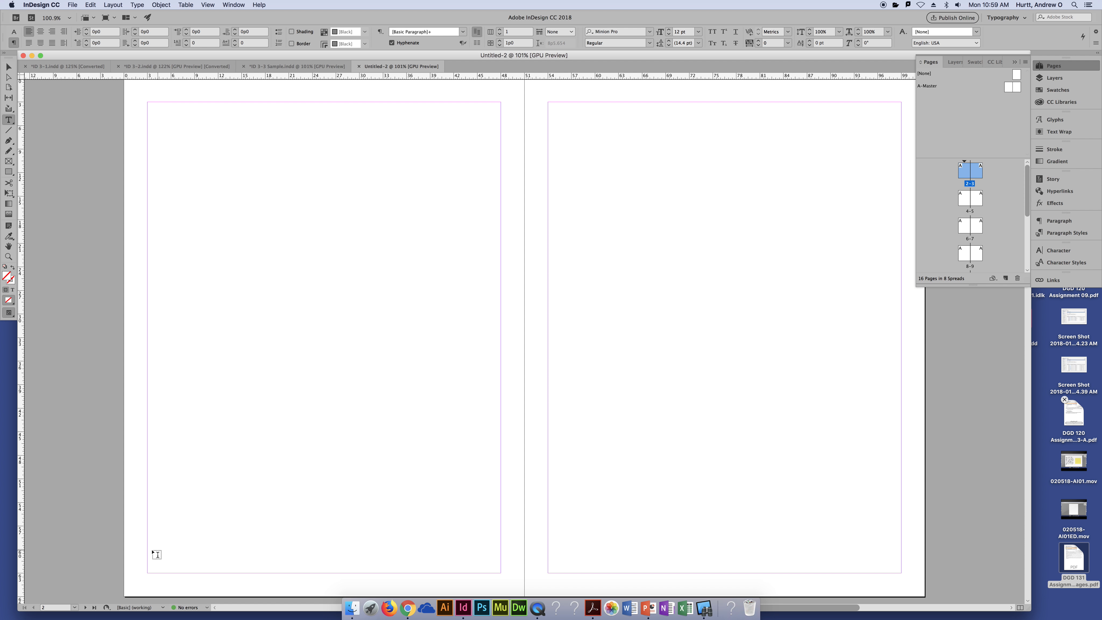
drag(152, 549, 193, 569)
text(01)
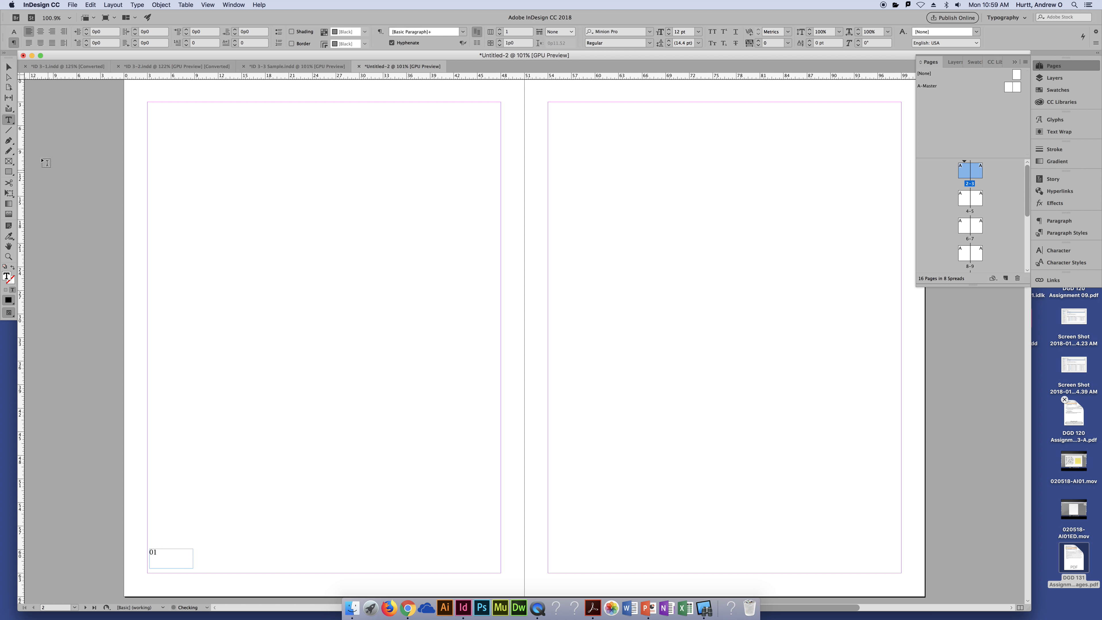
key(Escape)
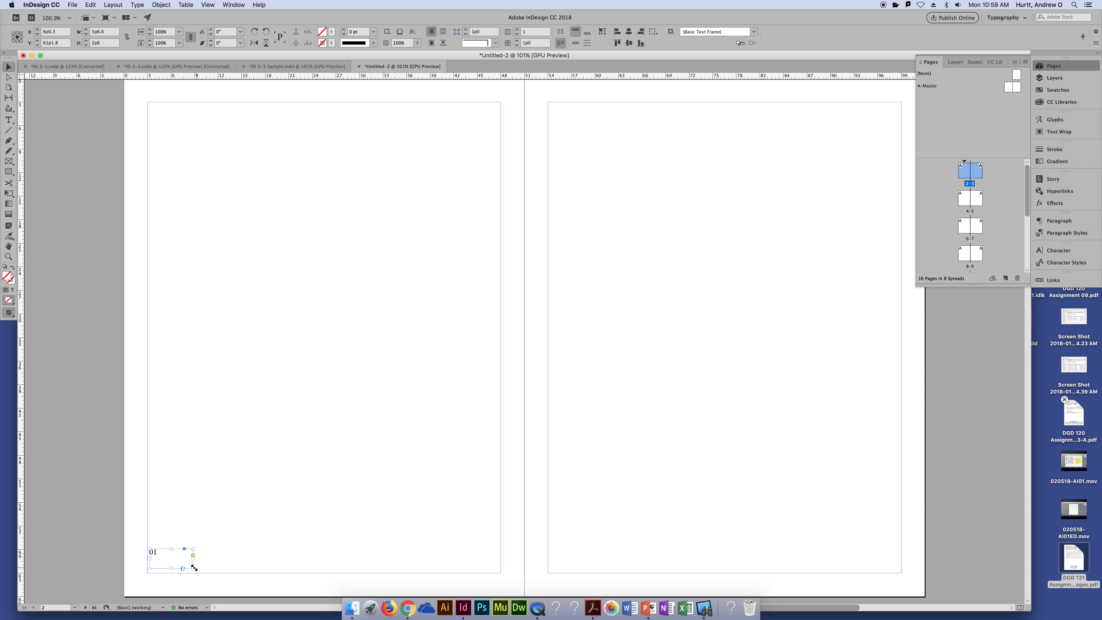
- Set the font size of the 01 text to 24 pt after trying 48 pt
double_click(157, 551)
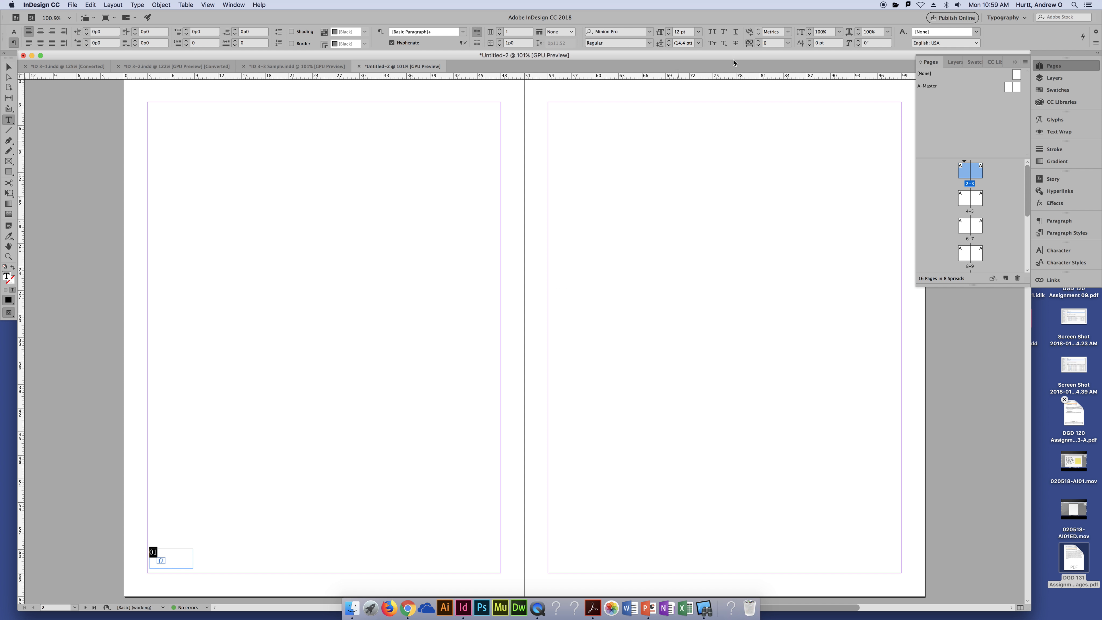
click(698, 32)
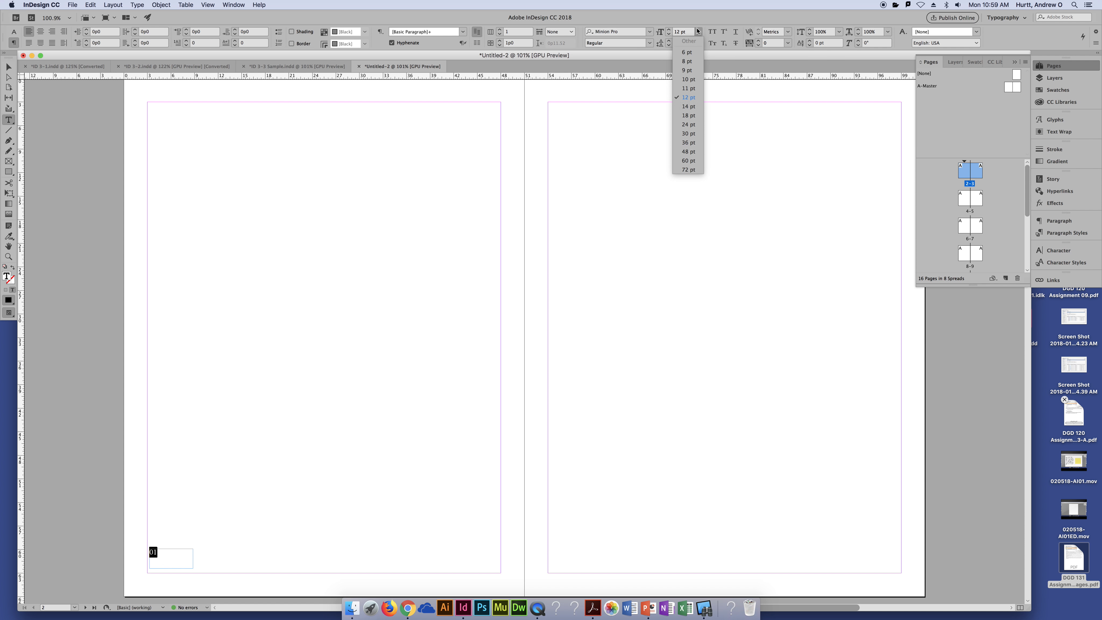
click(687, 152)
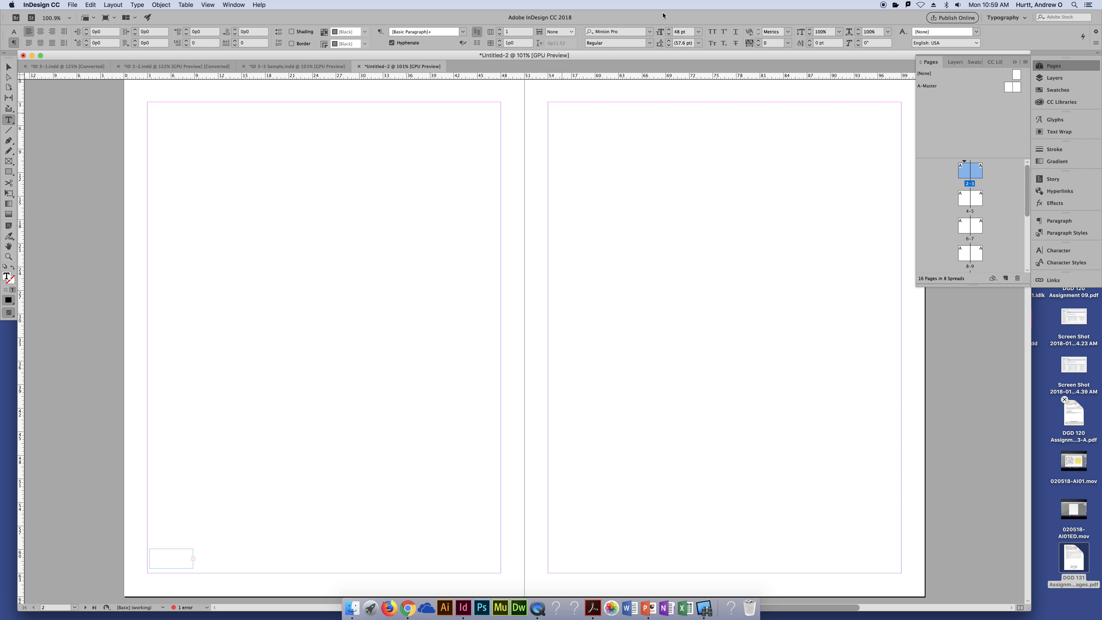
click(698, 32)
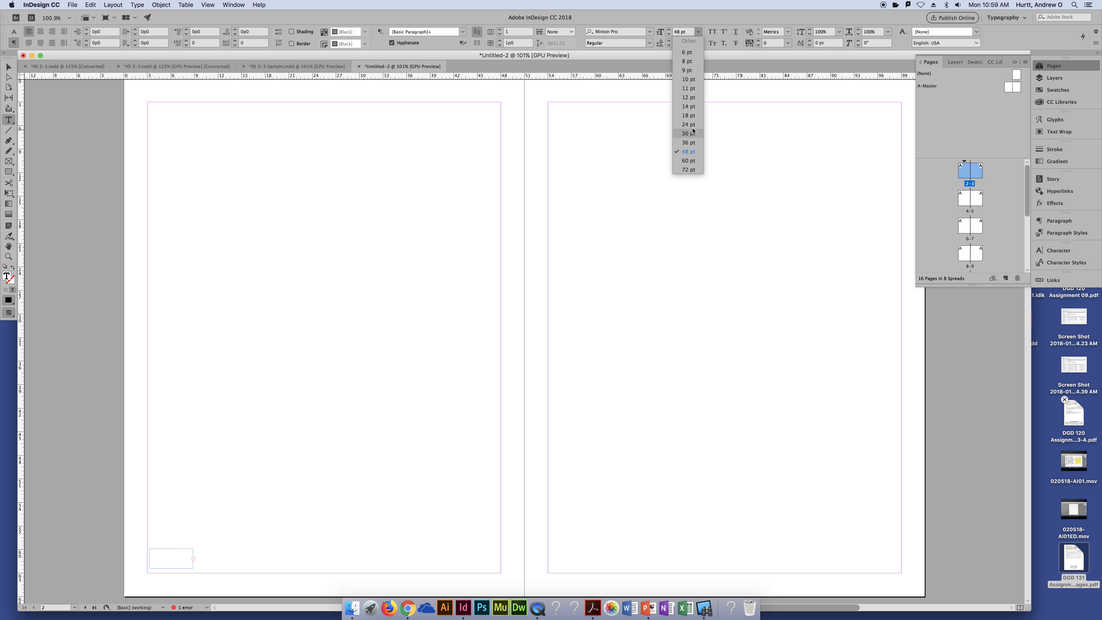
click(690, 124)
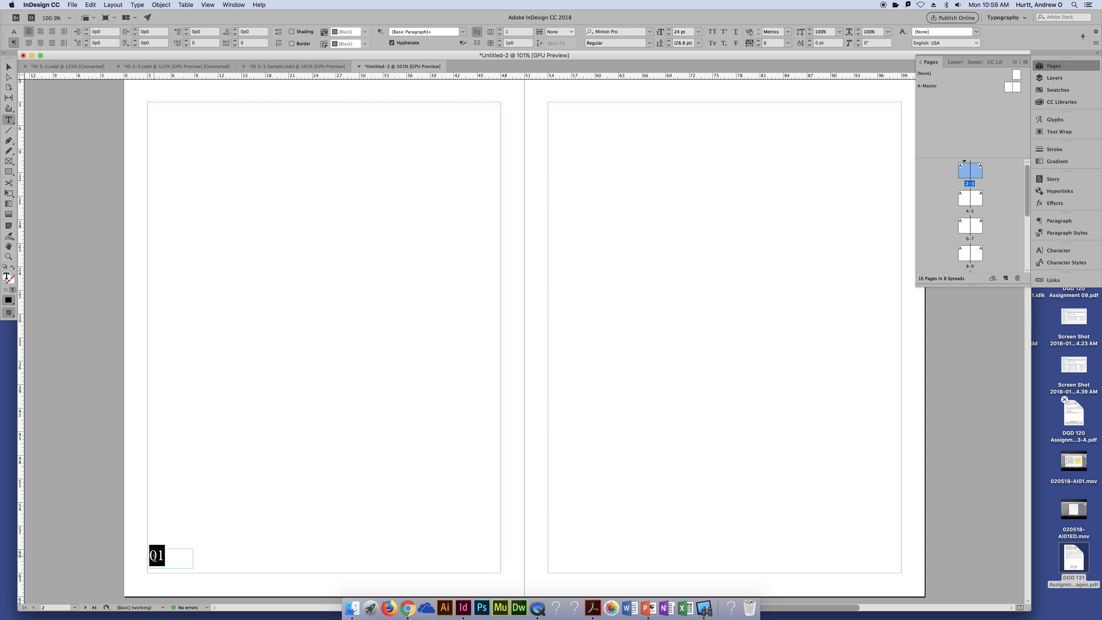
- Replace the selected 01 text in page 2's frame with a Current Page Number marker
click(123, 5)
mouse_move(138, 5)
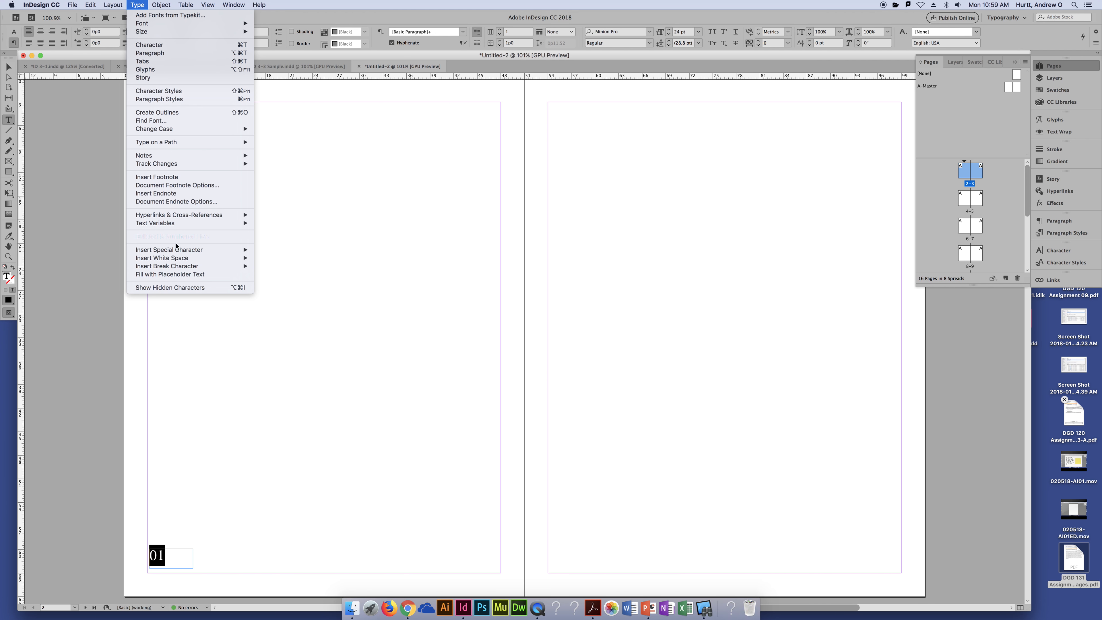
mouse_move(181, 251)
mouse_move(295, 251)
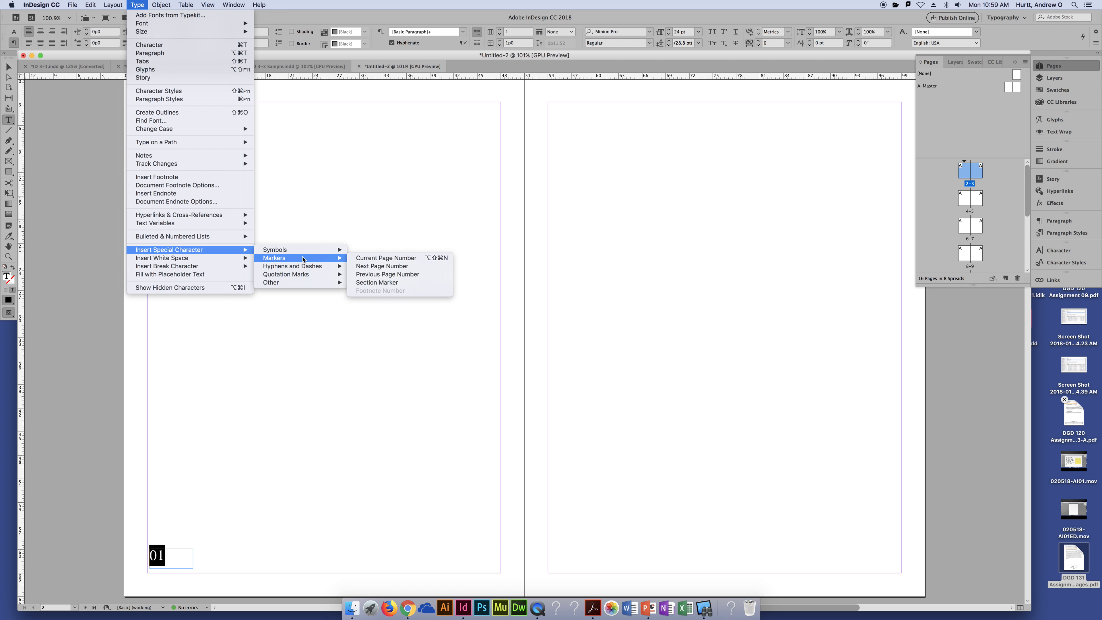
click(420, 259)
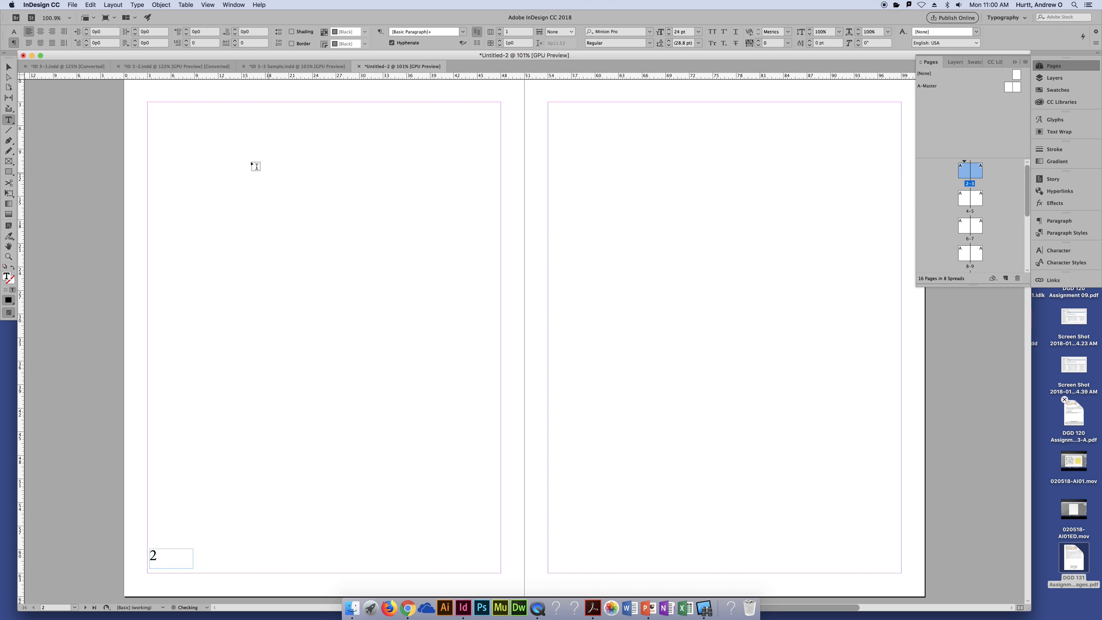
- Duplicate page 2's page-number frame onto the lower part of page 3, level with the original, and deselect it
click(8, 66)
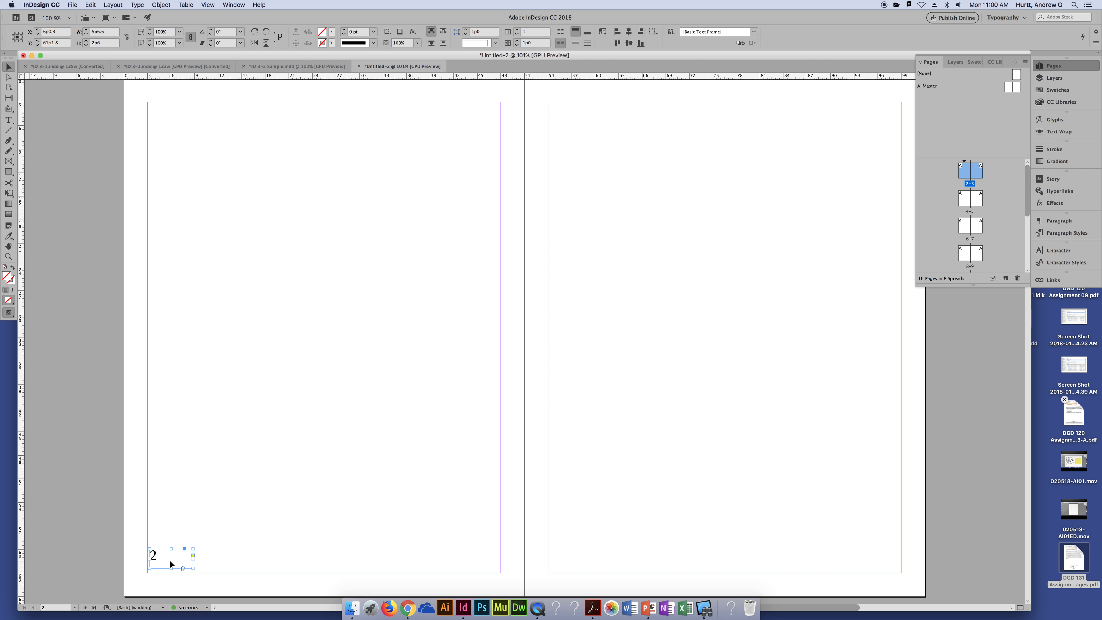
drag(154, 559, 747, 550)
click(598, 435)
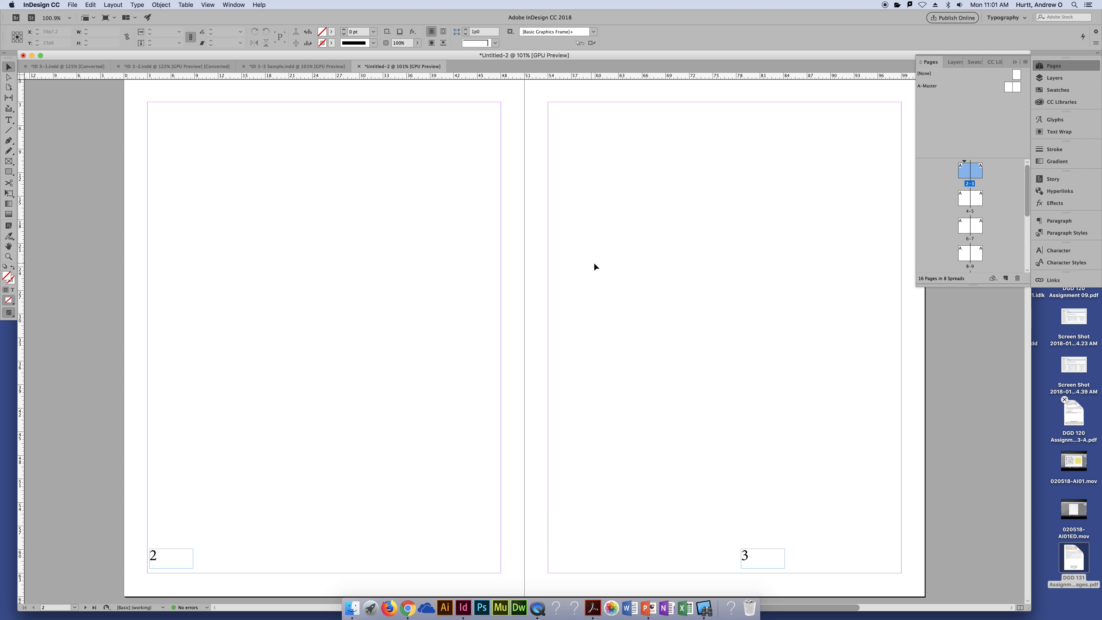
- Move page 3's page-number frame down to the middle of page 5, and from there across onto page 4
key(super+minus)
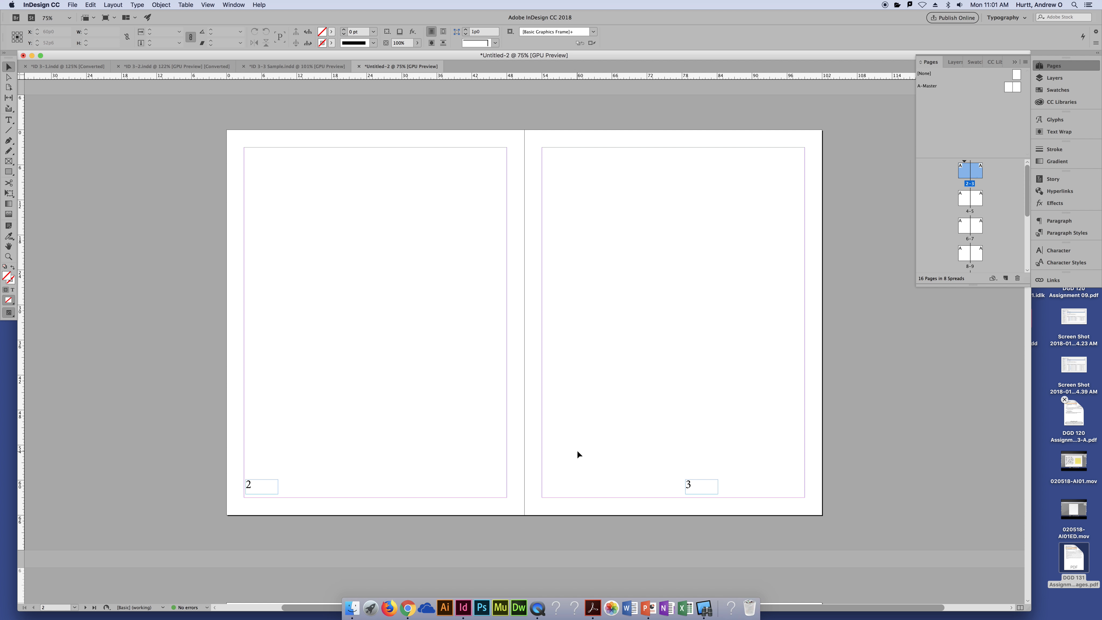
scroll(591, 455, down, 10)
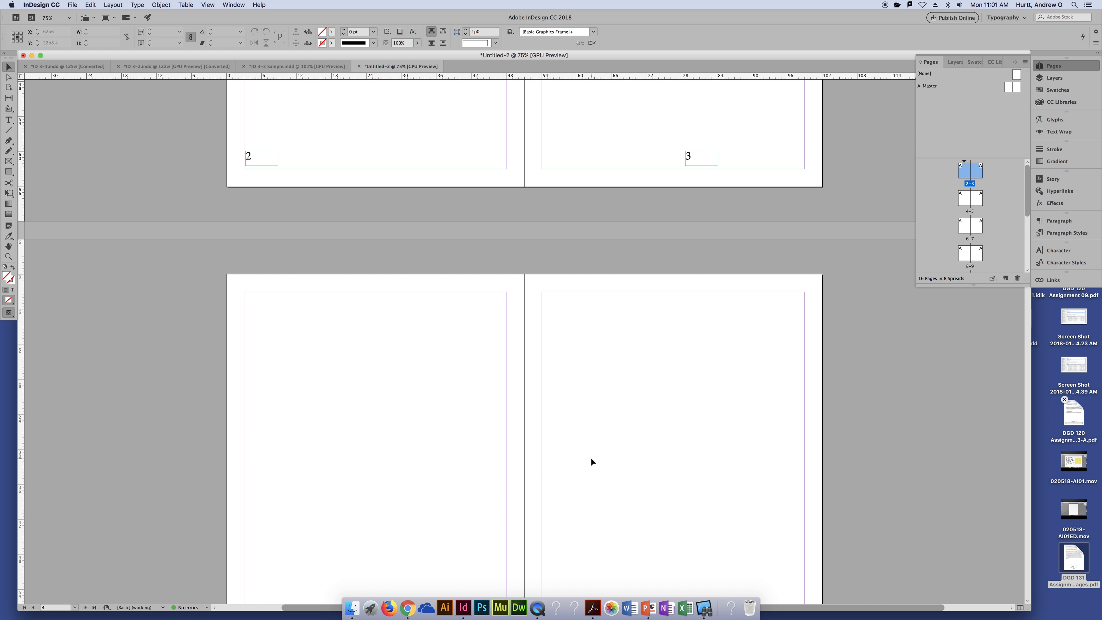
scroll(591, 458, down, 3)
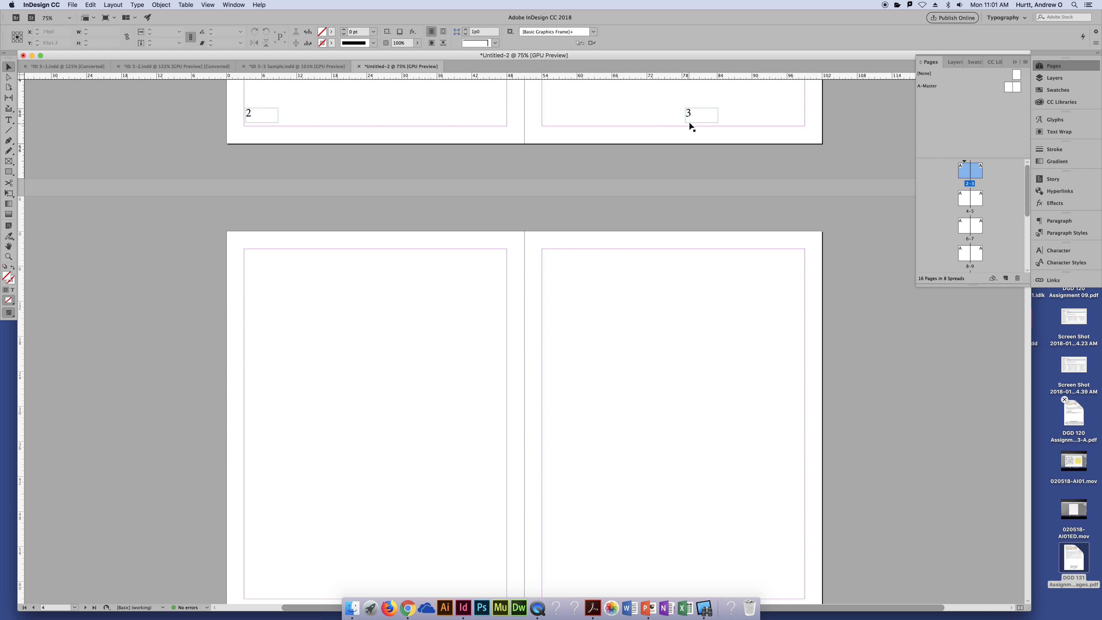
drag(687, 111, 583, 416)
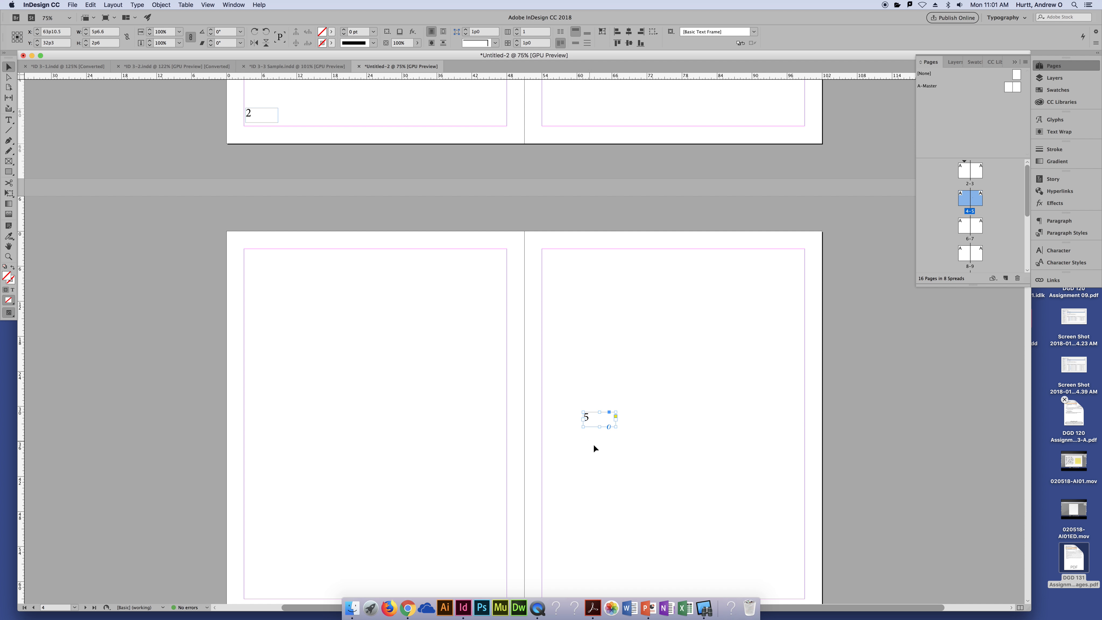
drag(585, 420, 364, 345)
scroll(455, 357, up, 5)
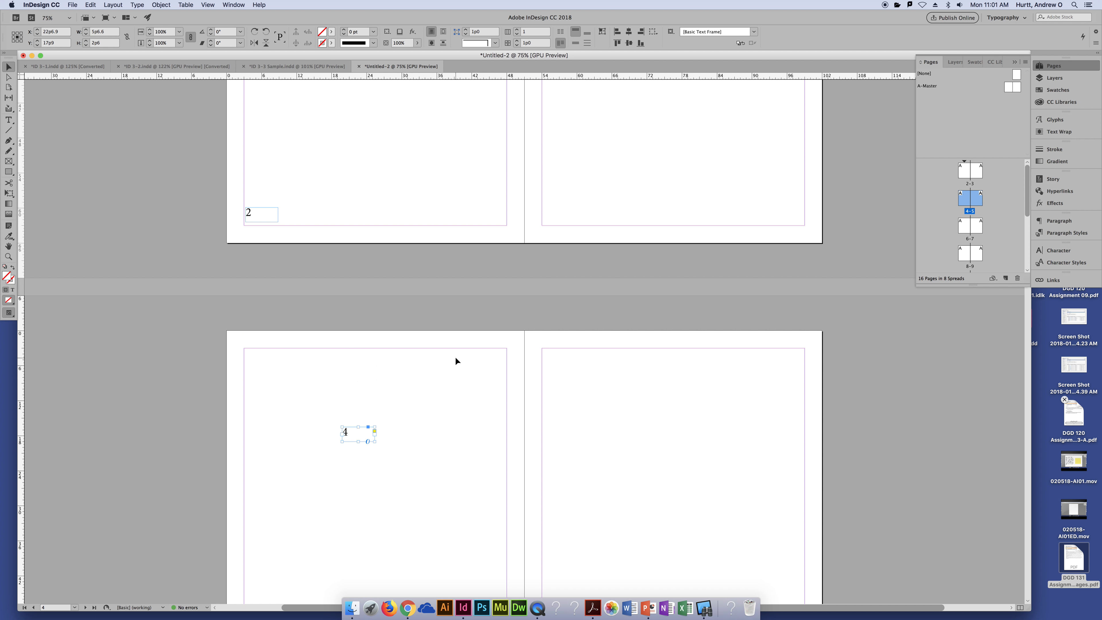